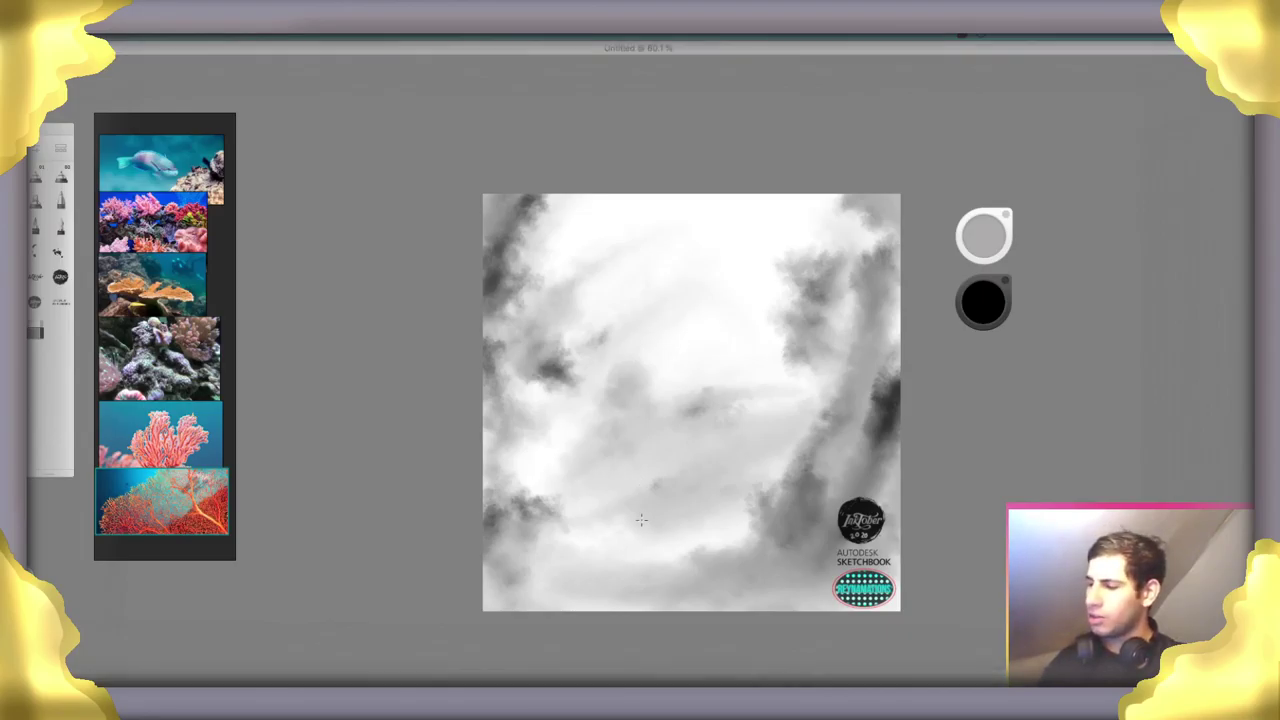
Brush a soft Salty Watercolor stroke across the lower part of the clouds and set the Background layer's colour to light grey
key("Tab")
mouse_move(659, 562)
left_mouse_down()
mouse_move(629, 526)
mouse_move(633, 575)
mouse_move(683, 570)
mouse_move(584, 521)
mouse_move(676, 568)
mouse_move(617, 520)
mouse_move(692, 534)
mouse_move(605, 506)
mouse_move(670, 558)
mouse_move(513, 569)
mouse_move(754, 579)
mouse_move(517, 563)
mouse_move(640, 591)
mouse_move(598, 576)
left_mouse_up()
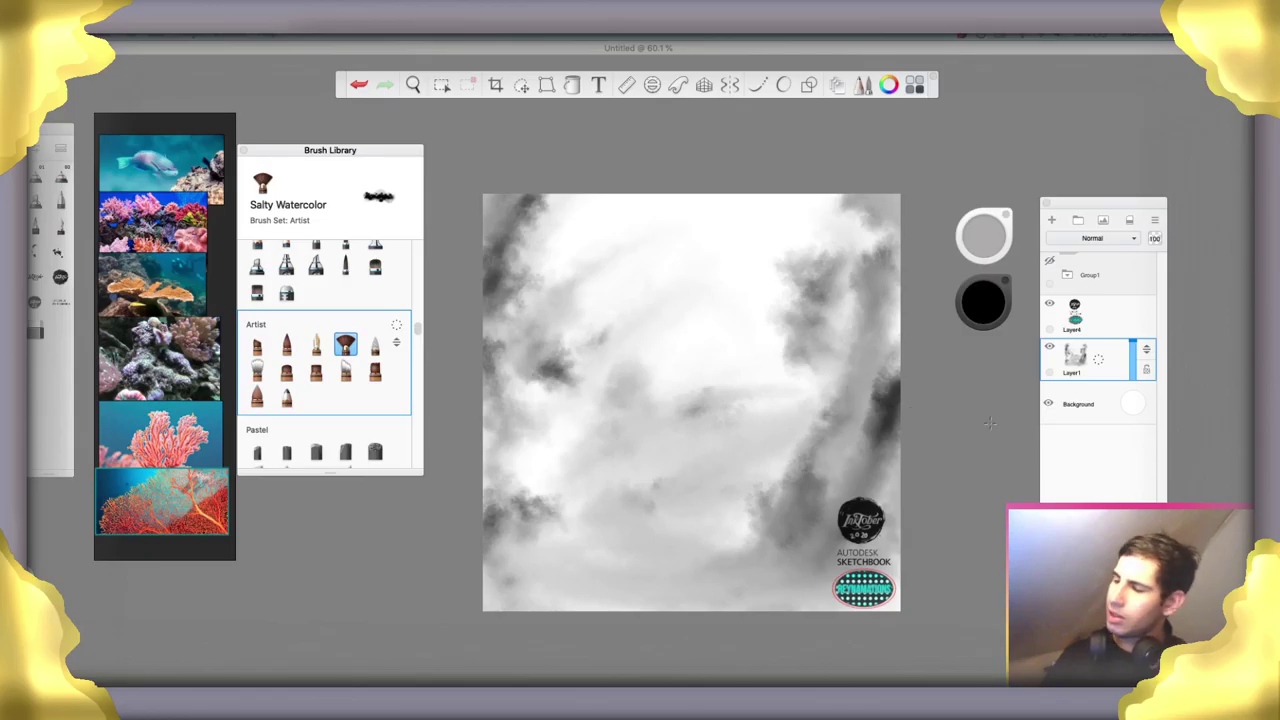
left_click(1131, 405)
left_click_drag(1129, 403, 1118, 381)
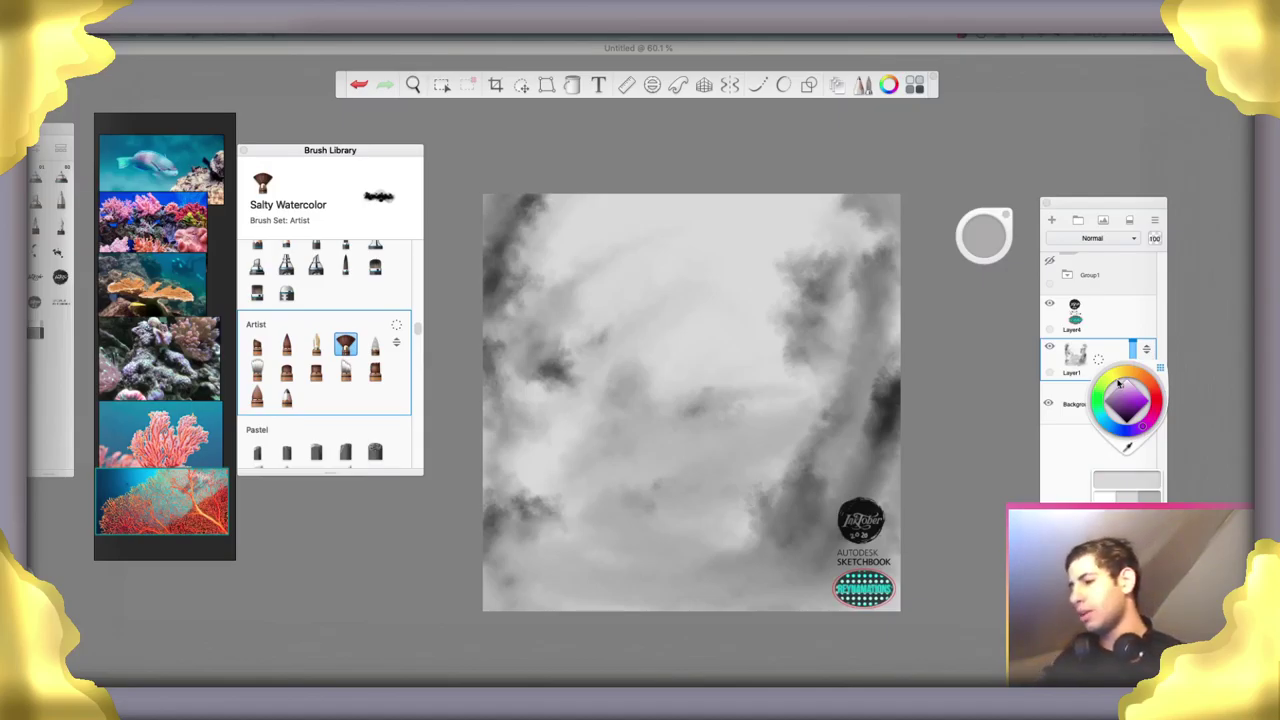
left_click(1108, 498)
left_click(1127, 497)
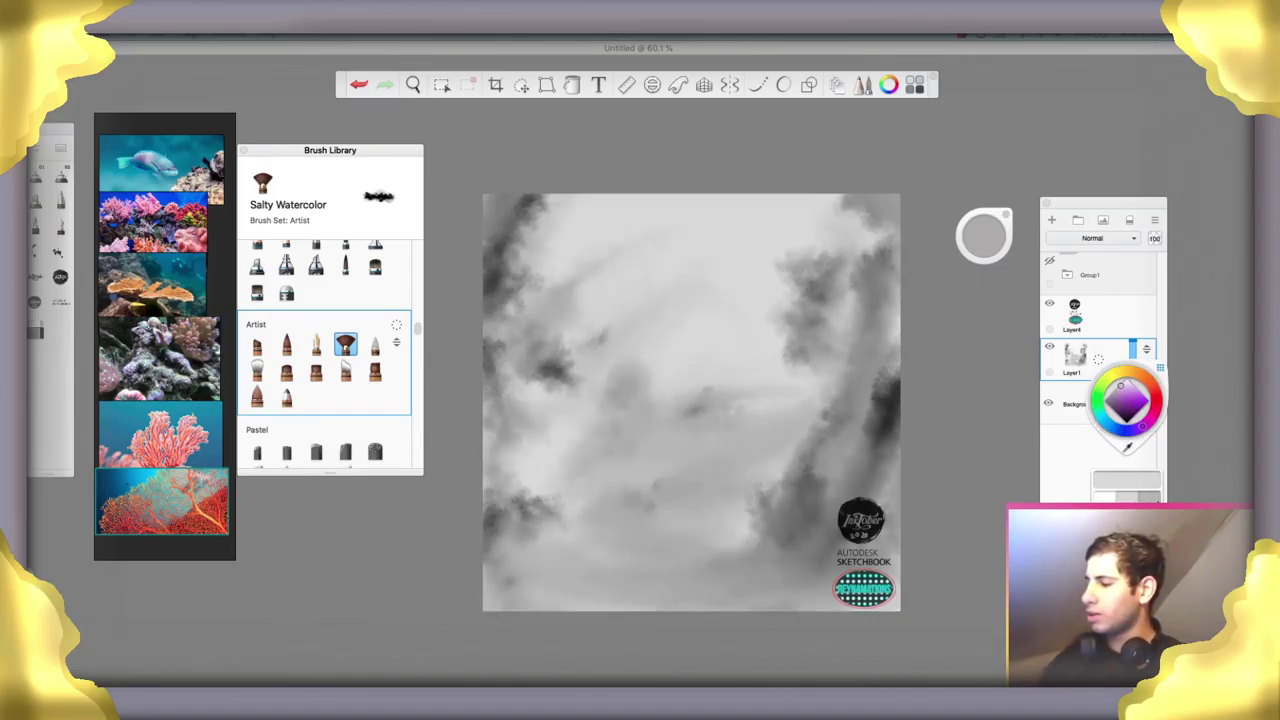
left_click(1075, 448)
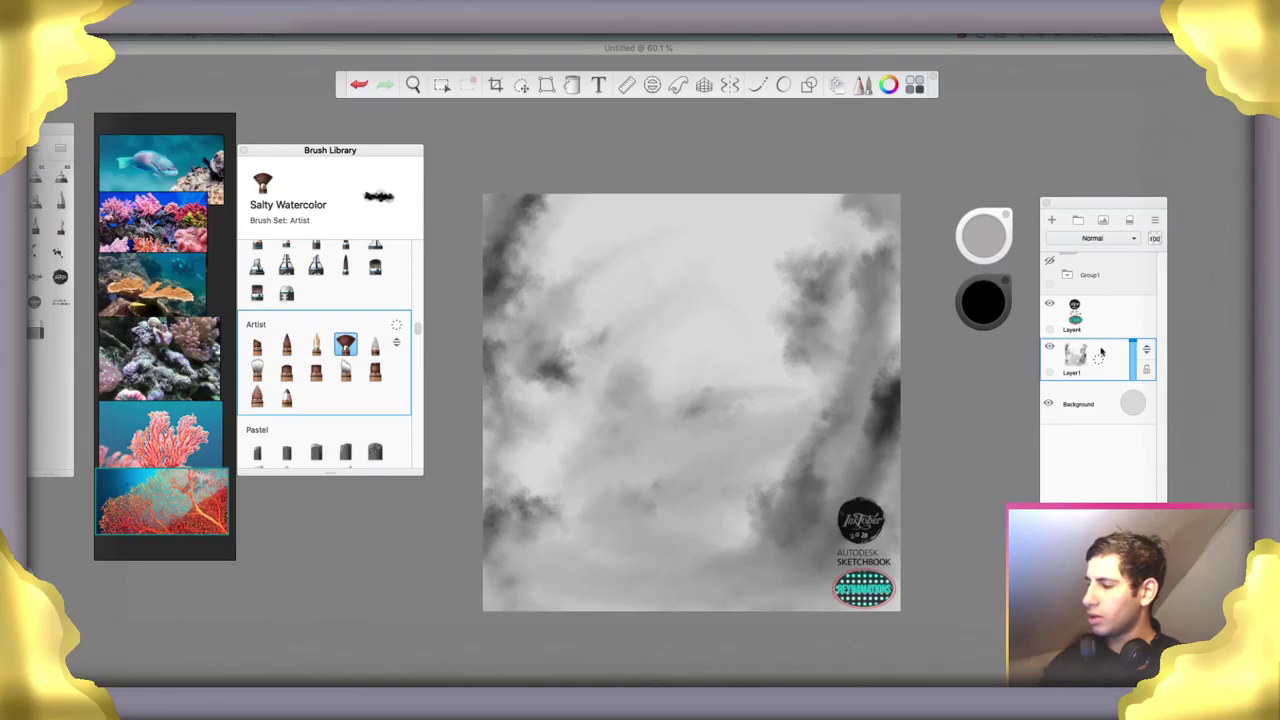
Change the brush colour to near-white and paint soft highlights over the dark cloud patches on Layer1
left_click(974, 288)
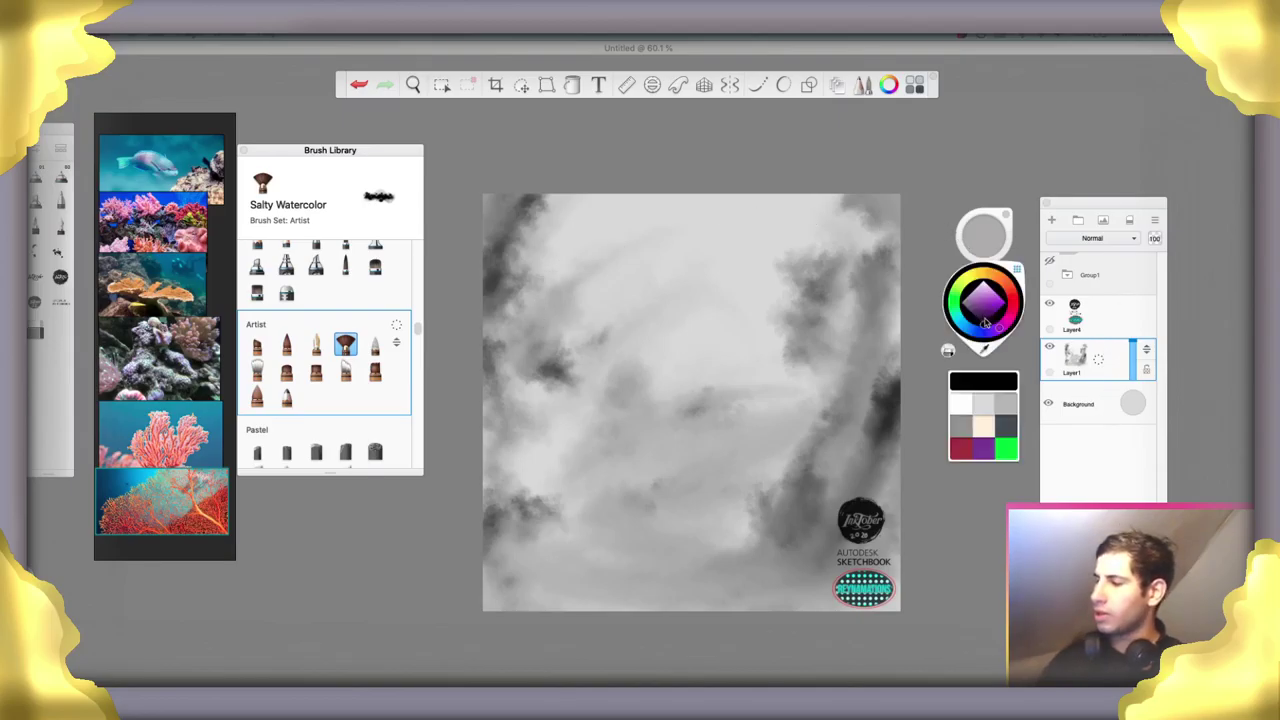
left_click(766, 260)
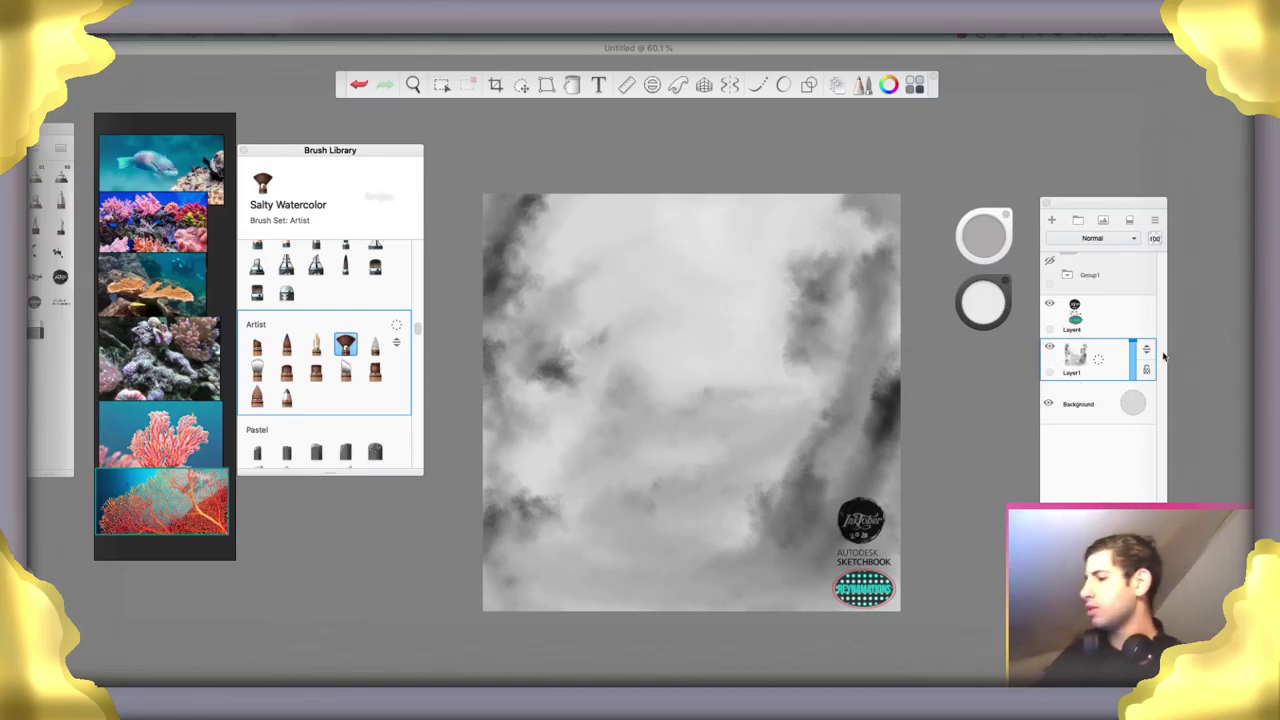
Darken the Background layer's colour to medium grey and blend a soft light stroke into the clouds near the canvas's upper edge
left_click(1133, 409)
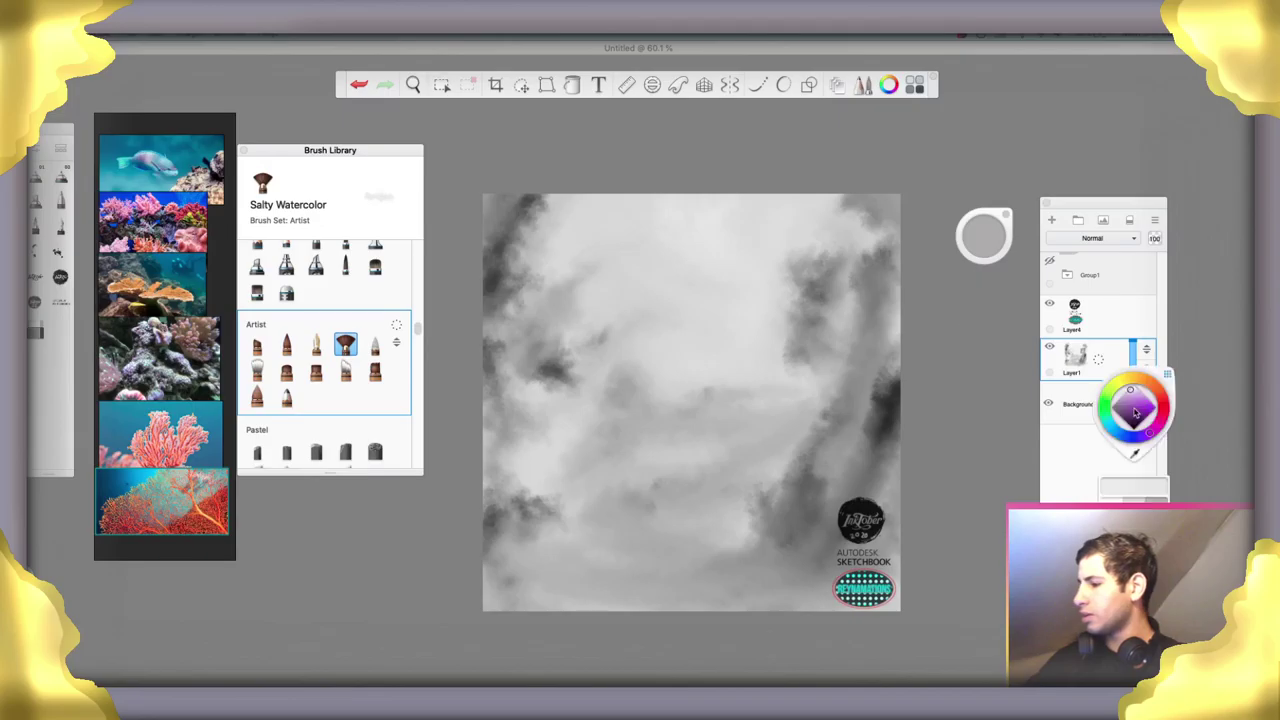
left_click(1133, 400)
left_click_drag(1133, 401, 1108, 401)
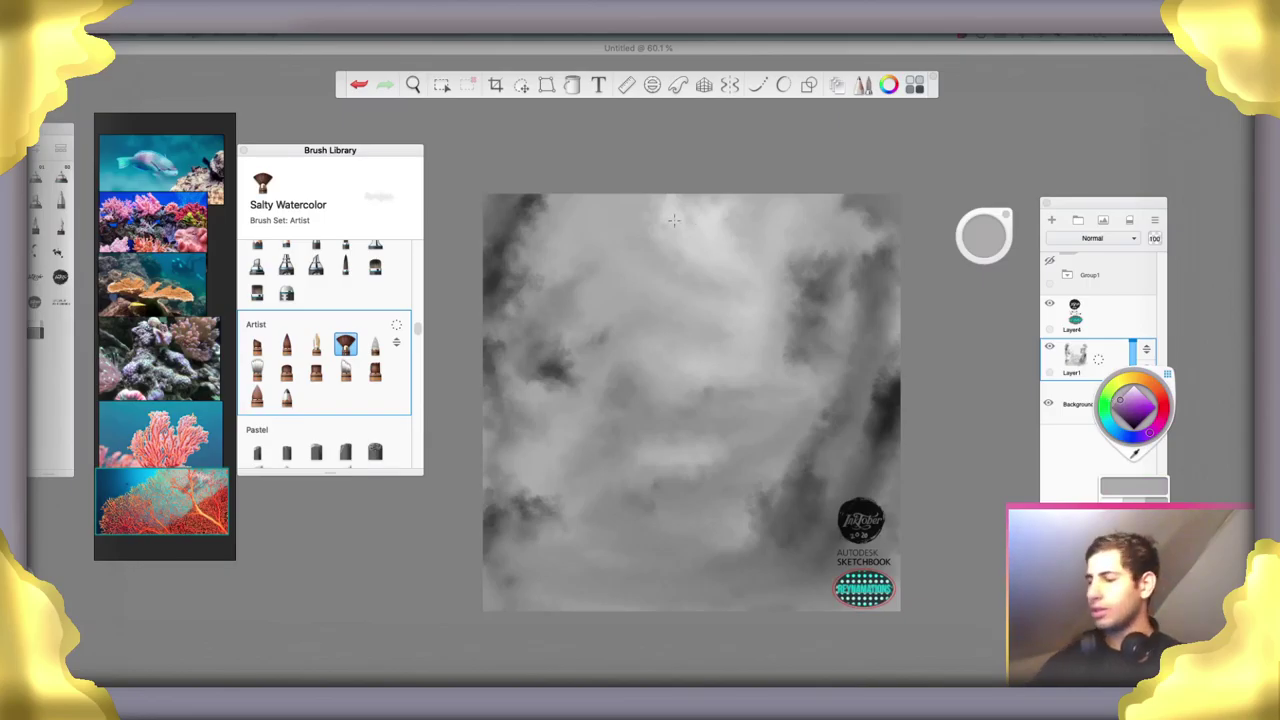
left_click_drag(672, 214, 622, 240)
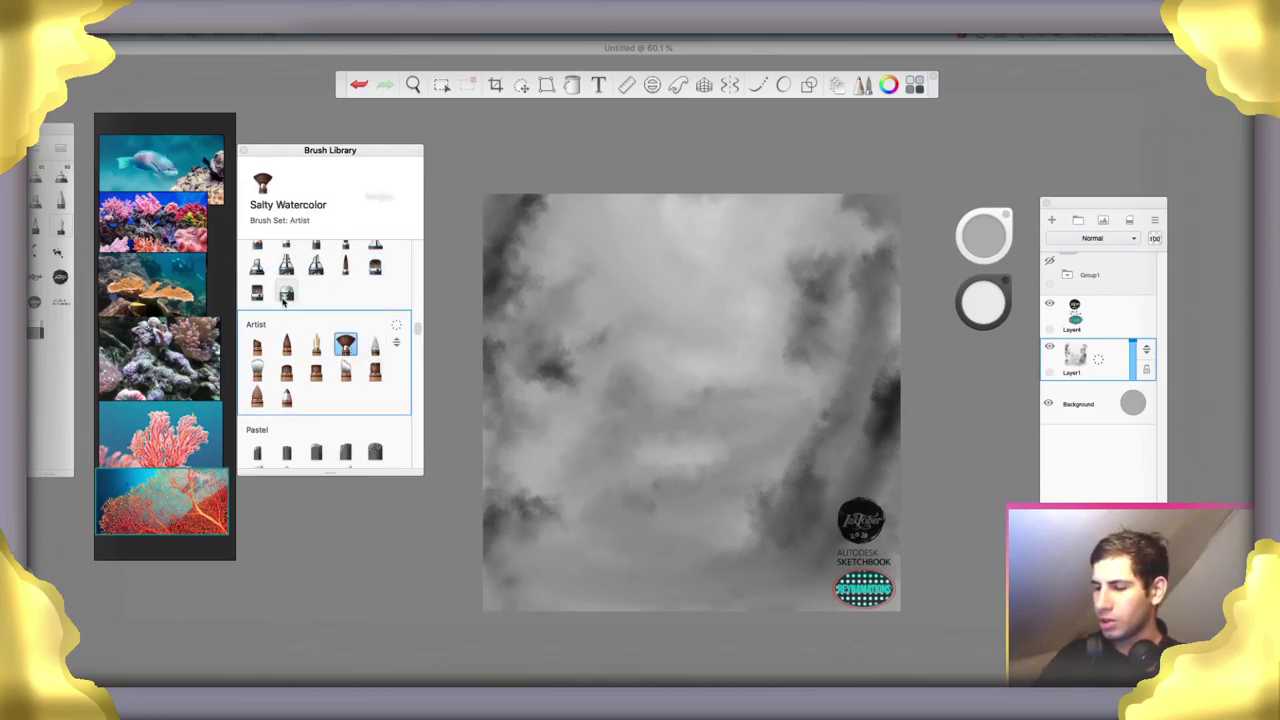
Switch to the Ink Pen from the Artist set and add a new layer above Layer1
left_click(315, 344)
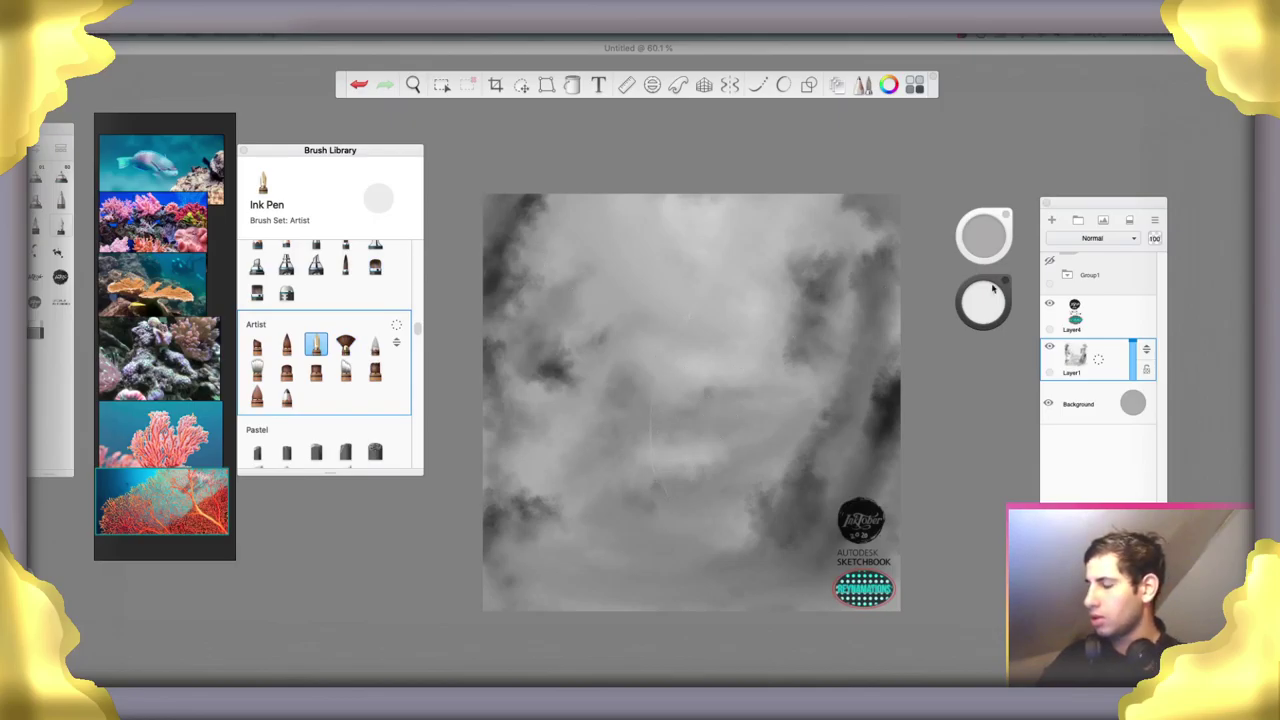
key("super+z")
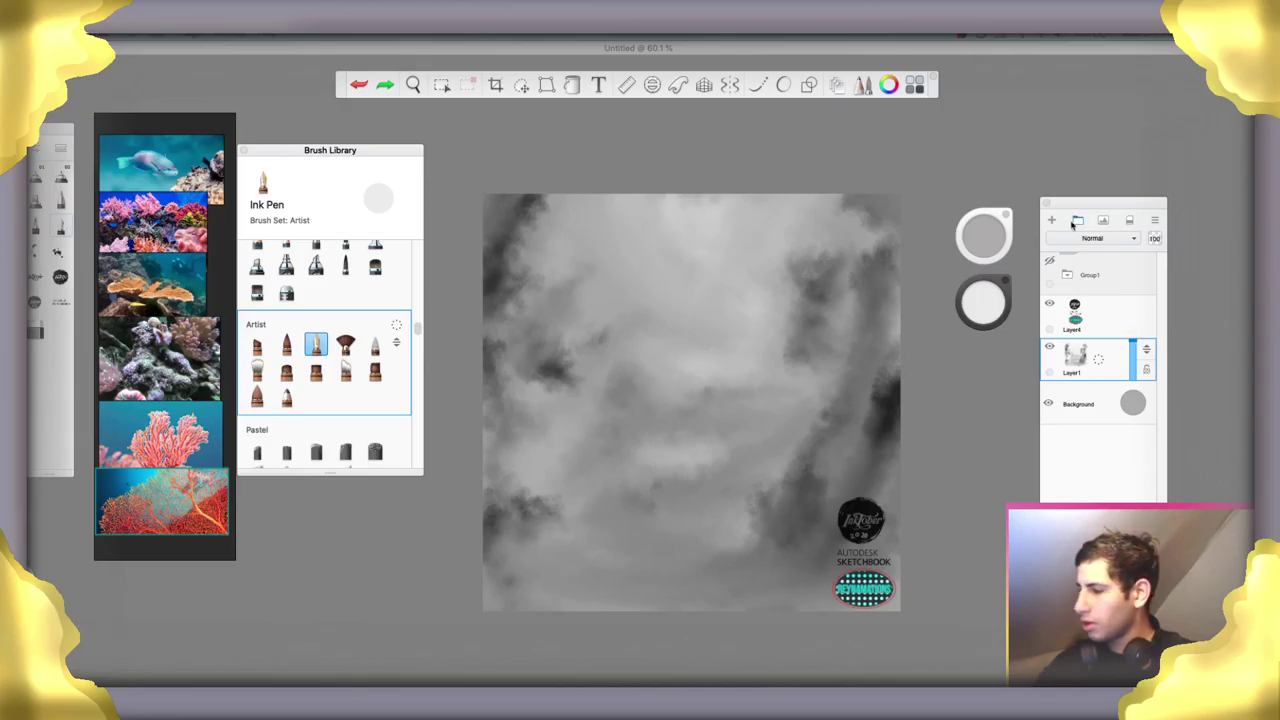
left_click(1051, 220)
mouse_move(654, 530)
left_mouse_down()
mouse_move(659, 303)
mouse_move(724, 257)
mouse_move(710, 486)
left_mouse_up()
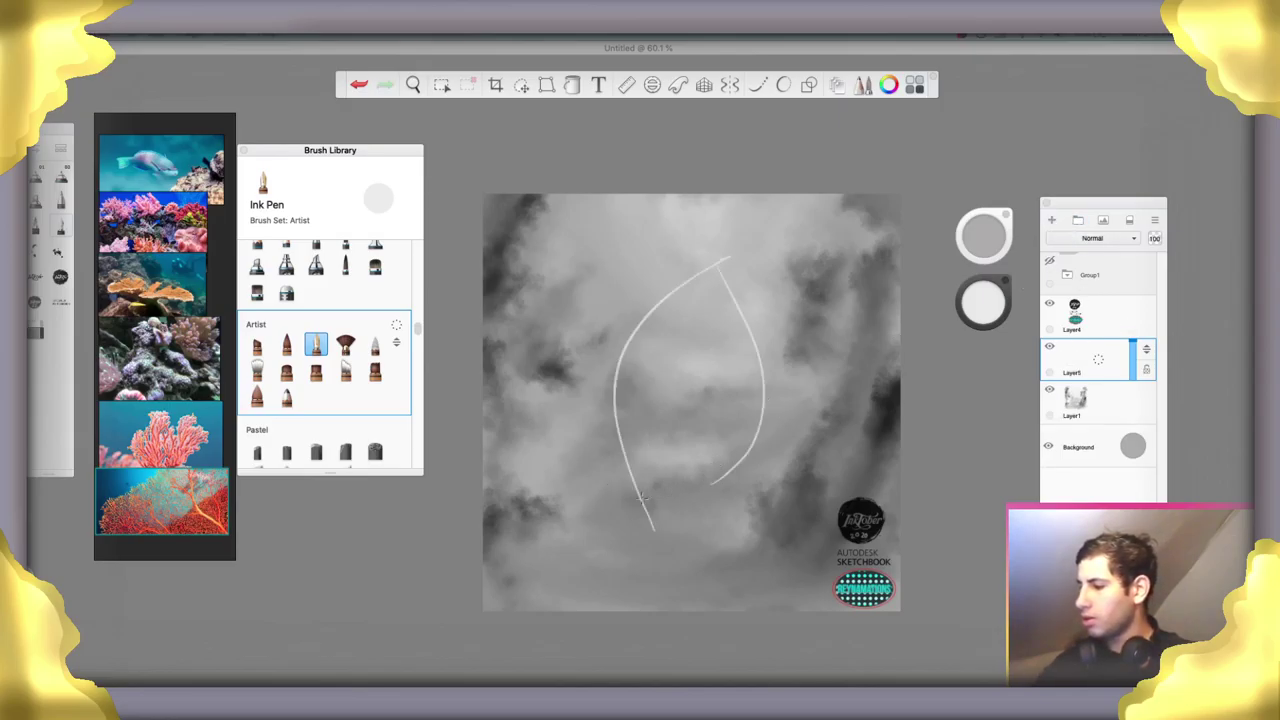
left_click_drag(642, 526, 613, 632)
left_click_drag(708, 488, 655, 612)
key("ctrl+z")
key("ctrl+z")
key("ctrl+z")
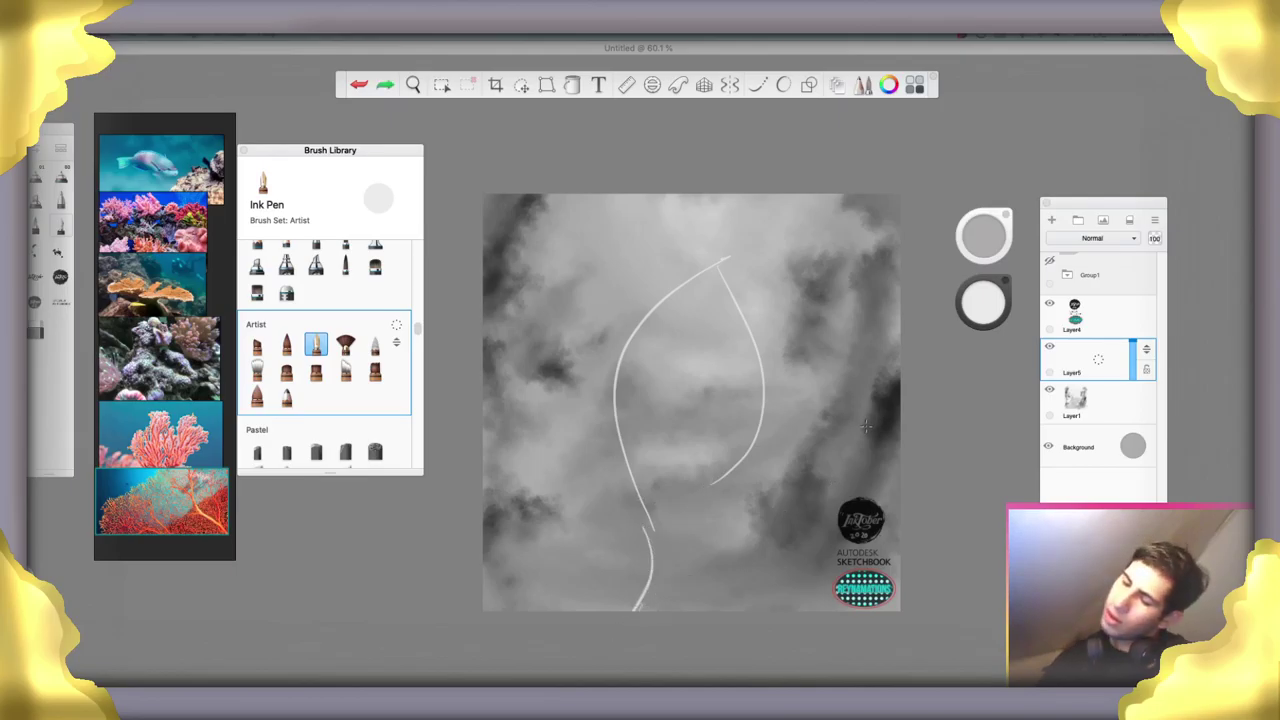
key("ctrl+z")
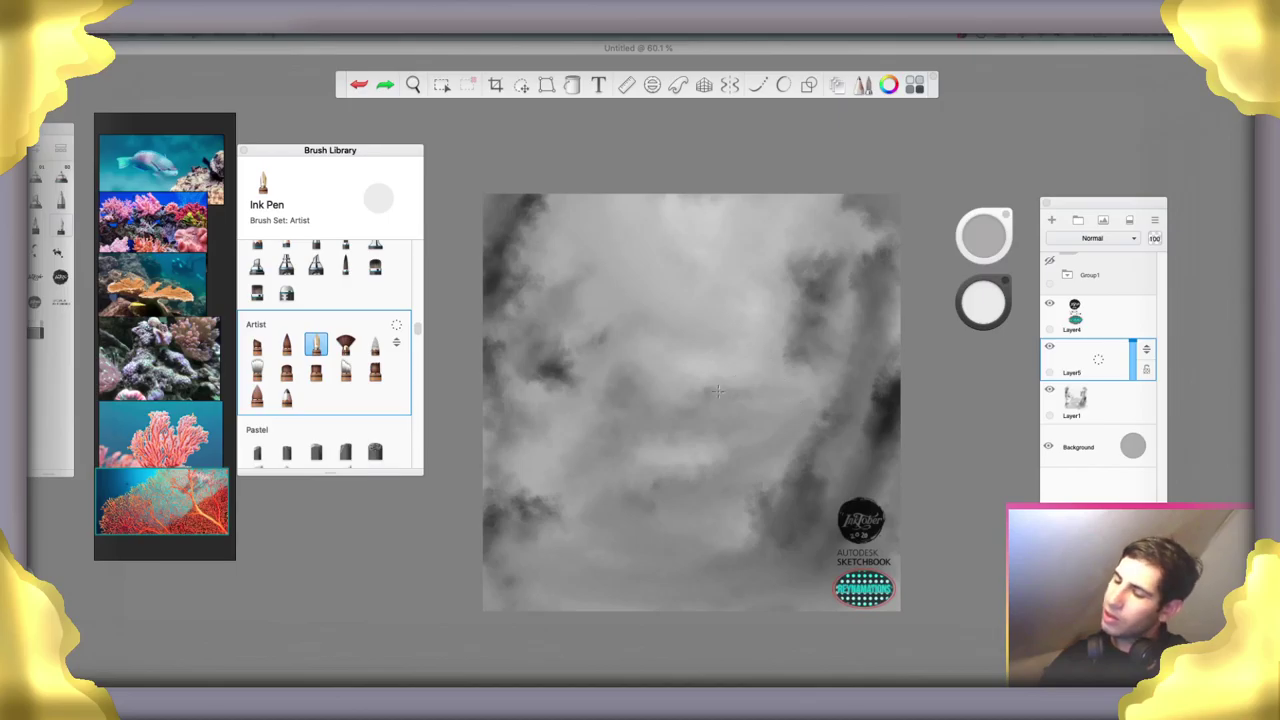
Sketch a small fish with a forked tail in thin white lines, angled upward in the lower middle of the canvas
left_click_drag(740, 432, 652, 505)
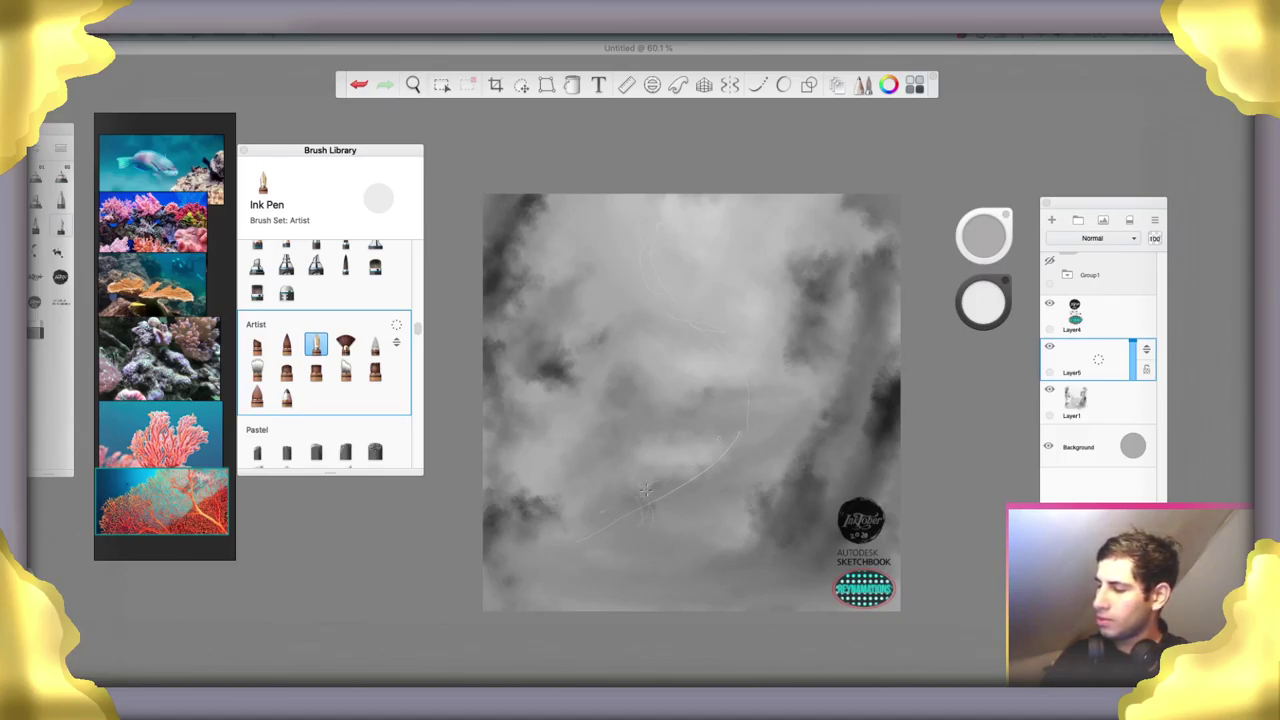
mouse_move(671, 476)
left_mouse_down()
mouse_move(748, 445)
mouse_move(739, 434)
mouse_move(715, 482)
mouse_move(730, 455)
mouse_move(704, 489)
mouse_move(668, 499)
mouse_move(657, 525)
mouse_move(671, 470)
mouse_move(658, 518)
left_mouse_up()
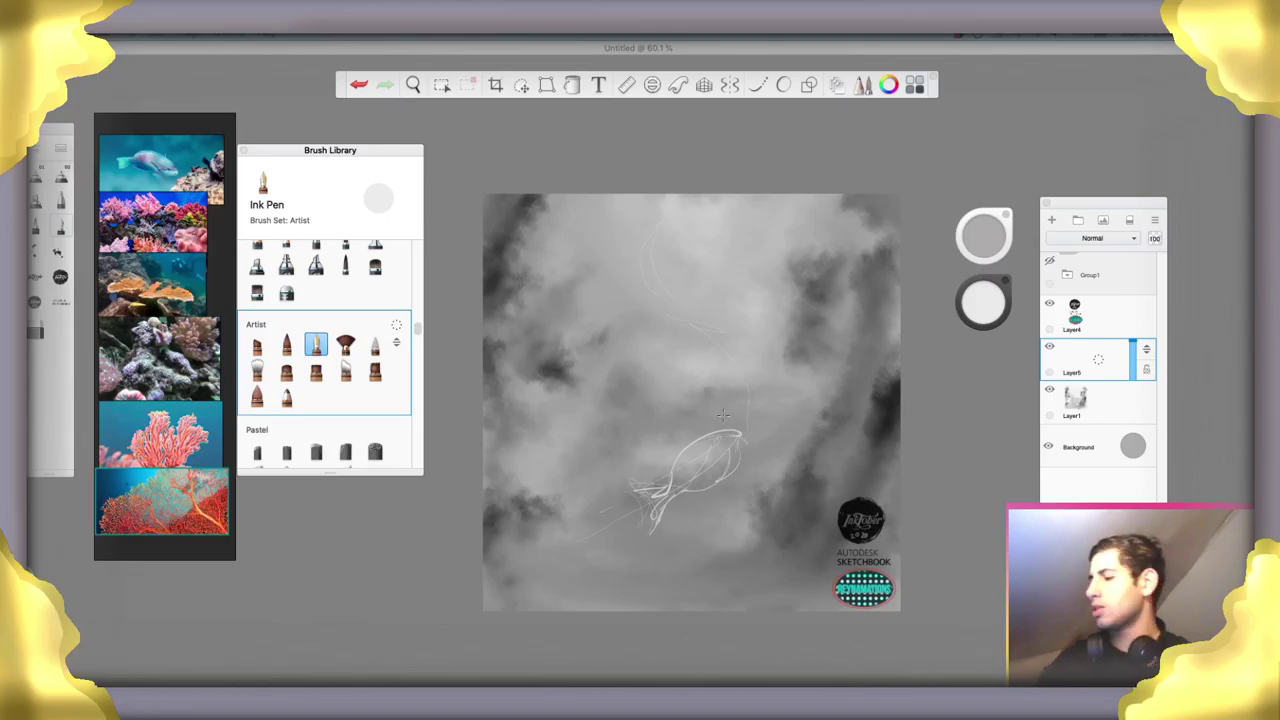
left_click_drag(726, 436, 730, 437)
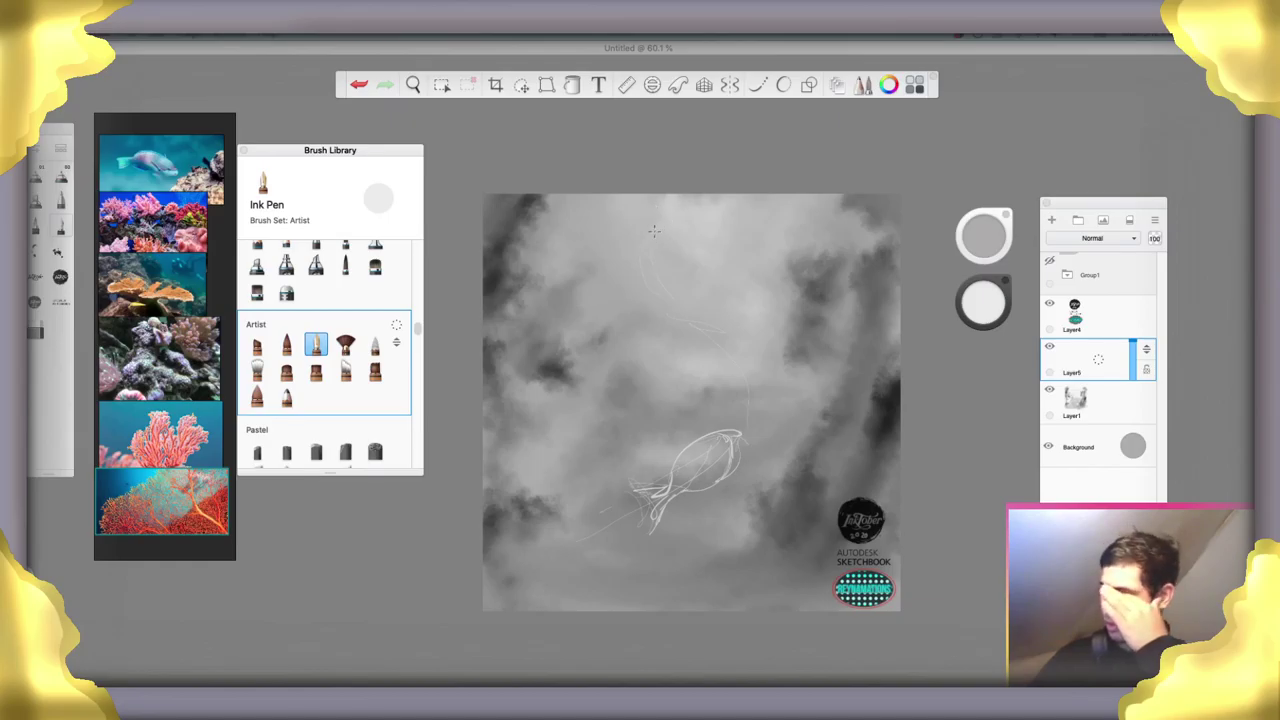
Sketch small scattered curved marks and loops in the bright area near the canvas's upper edge
mouse_move(678, 230)
left_mouse_down()
mouse_move(672, 243)
mouse_move(634, 217)
left_mouse_up()
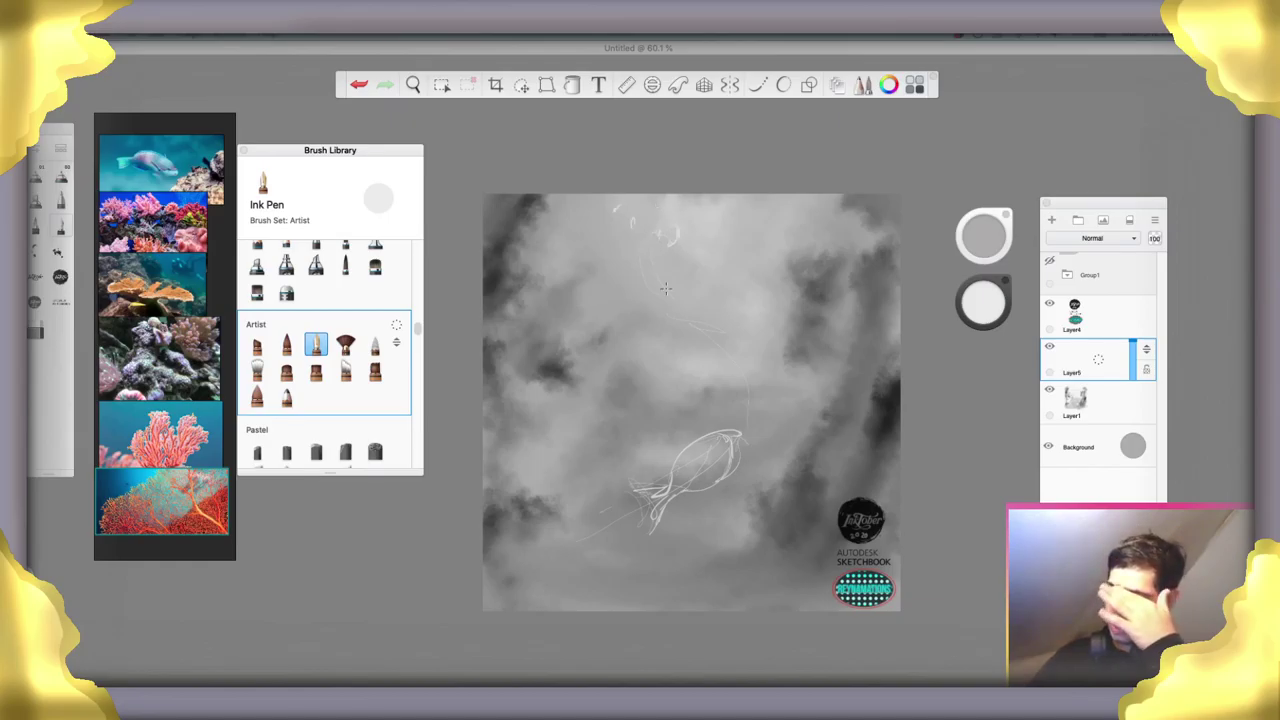
left_click_drag(665, 288, 672, 292)
left_click_drag(773, 222, 779, 231)
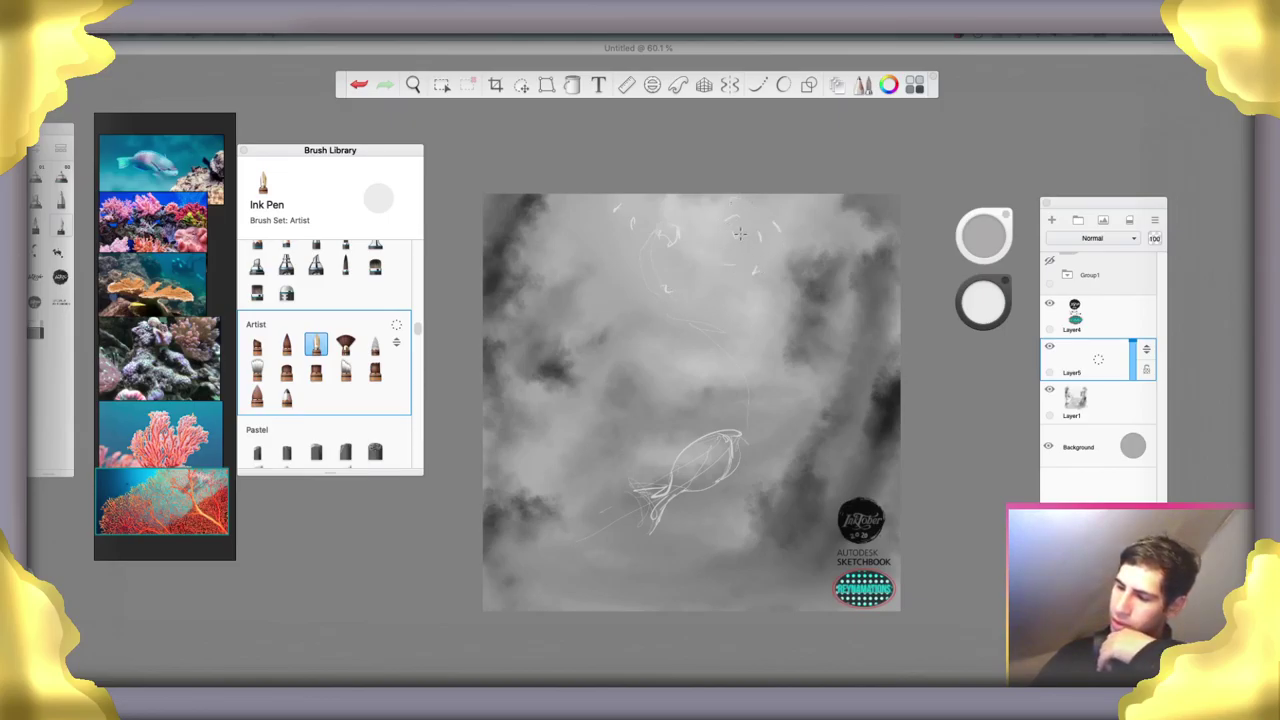
left_click_drag(736, 228, 742, 238)
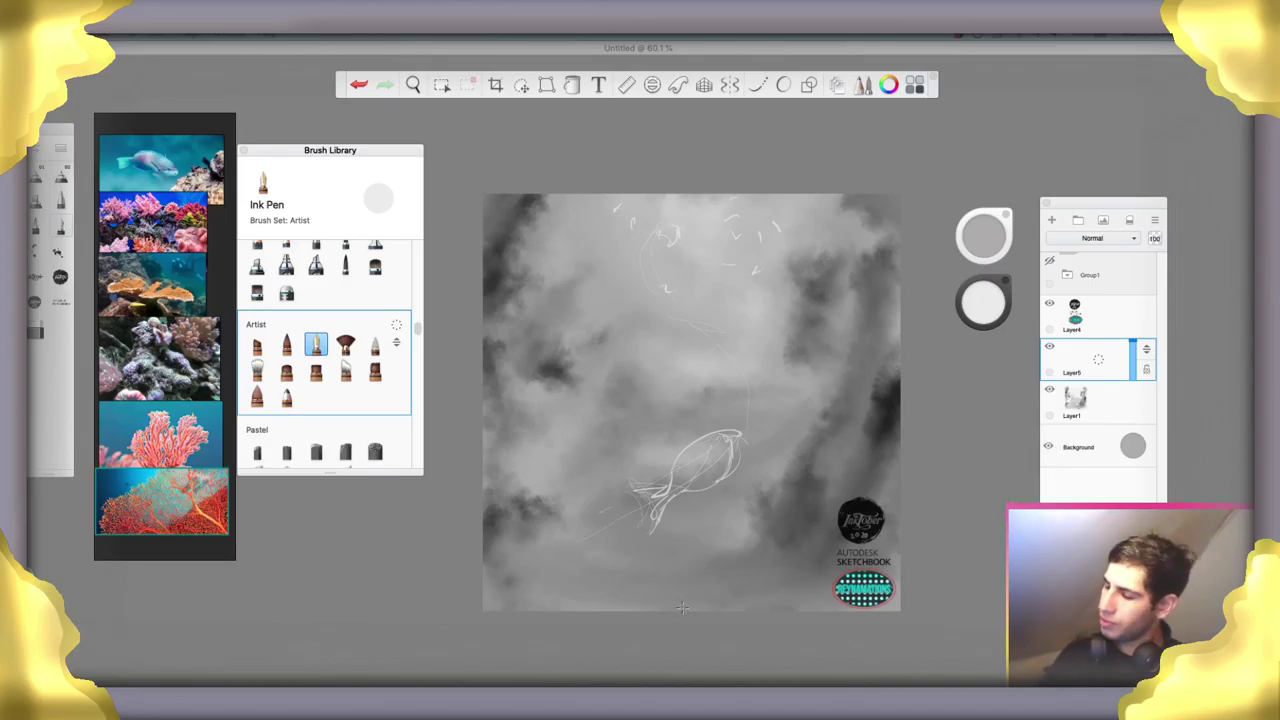
Sketch overlapping curved branch shapes rising from the canvas's lower edge around the logos in the lower right corner
mouse_move(742, 608)
left_mouse_down()
mouse_move(802, 522)
mouse_move(840, 516)
left_mouse_up()
mouse_move(785, 555)
left_mouse_down()
mouse_move(678, 608)
mouse_move(797, 579)
left_mouse_up()
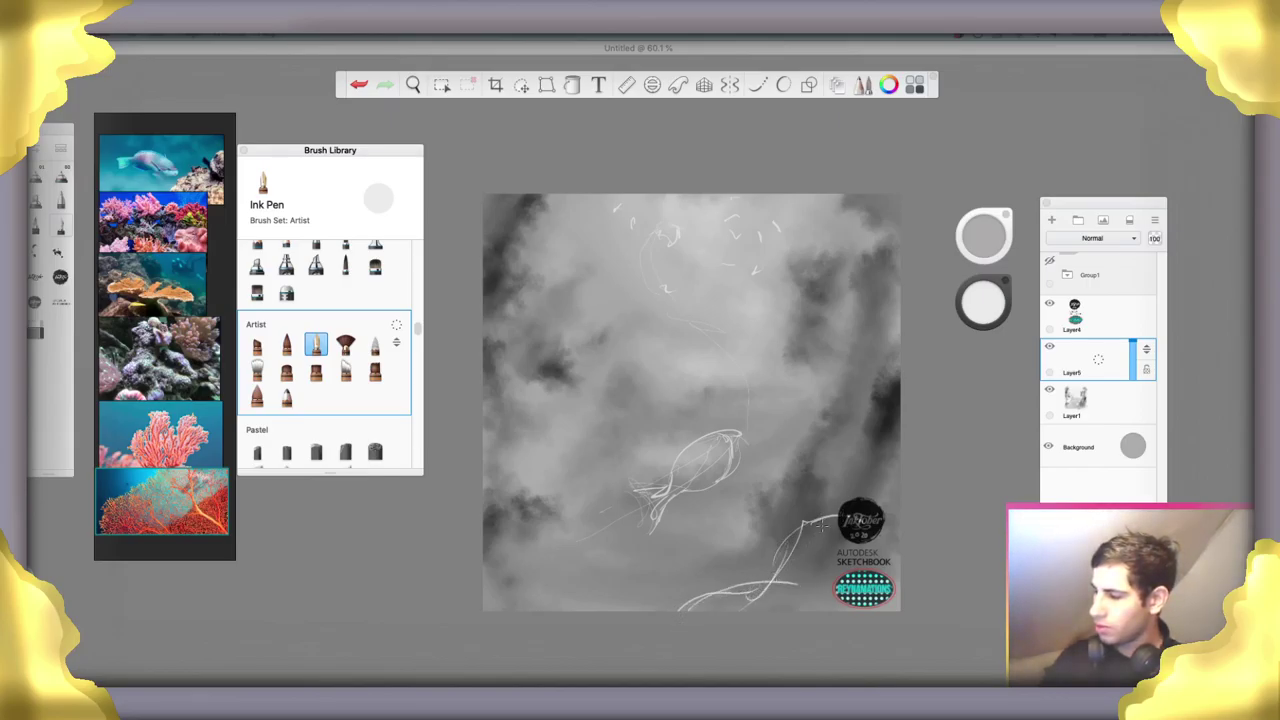
left_click_drag(821, 526, 770, 608)
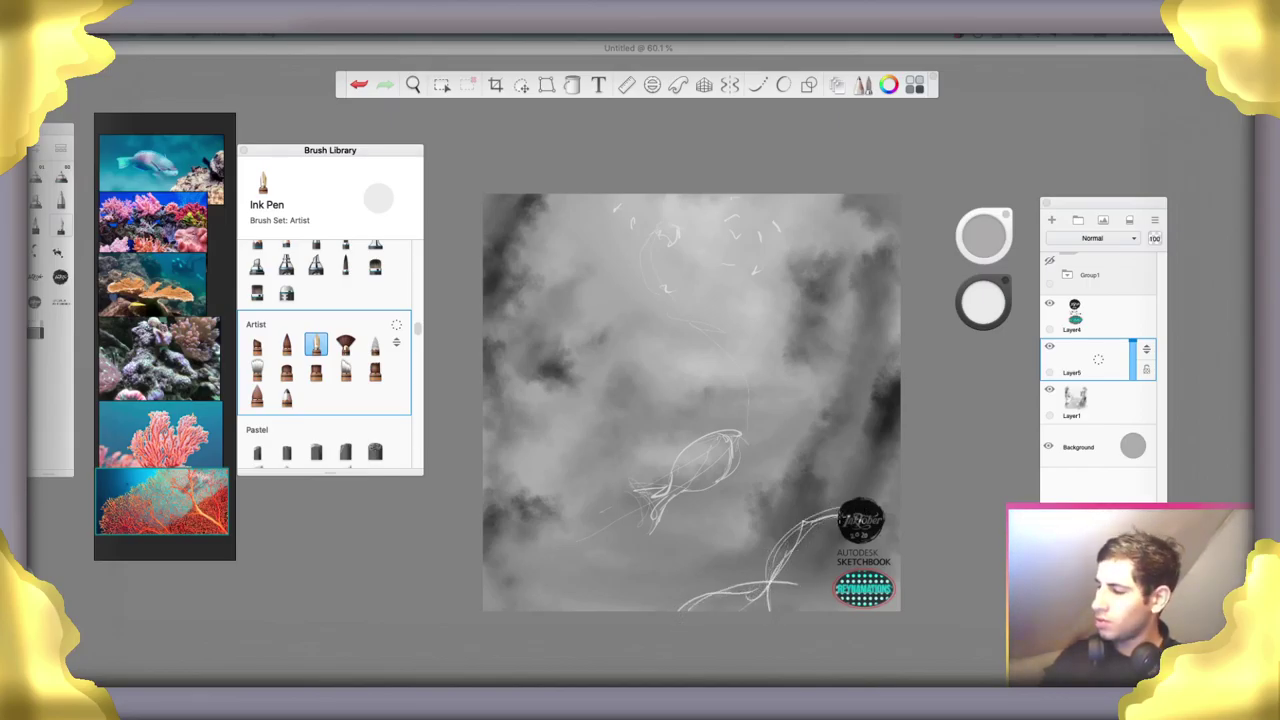
mouse_move(830, 518)
left_mouse_down()
mouse_move(880, 446)
mouse_move(856, 496)
left_mouse_up()
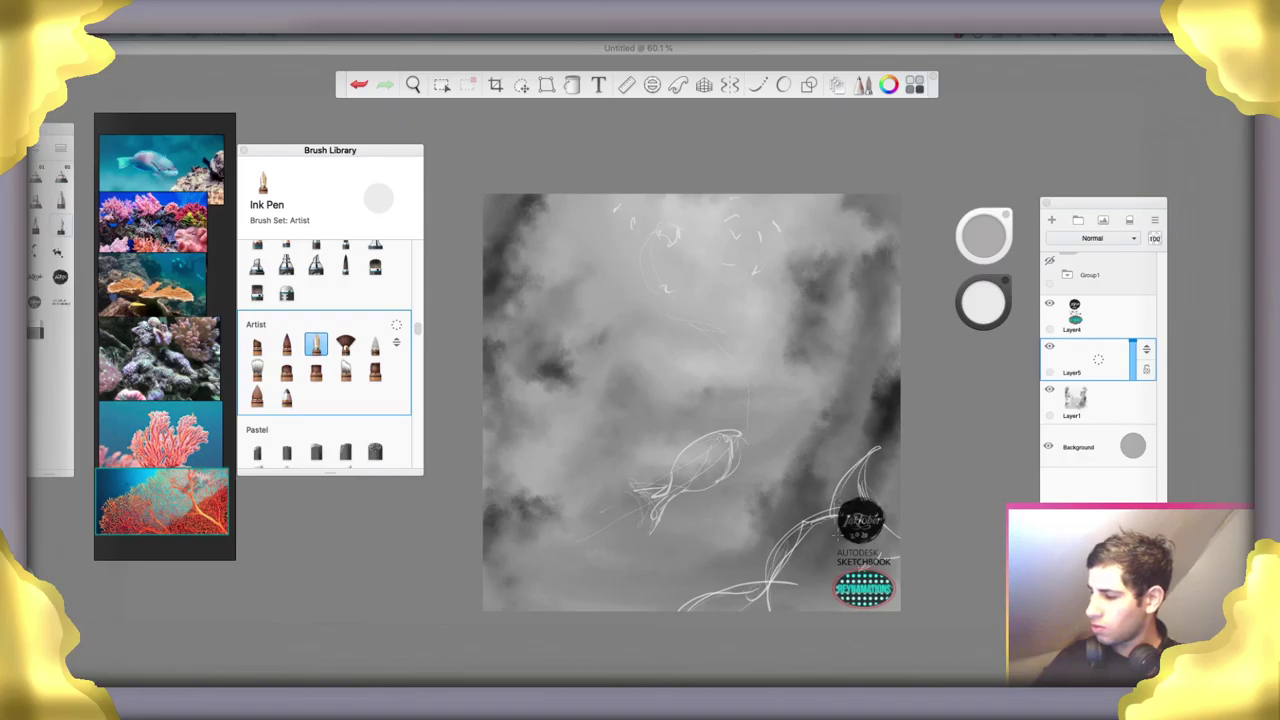
mouse_move(810, 517)
left_mouse_down()
mouse_move(742, 556)
mouse_move(748, 596)
left_mouse_up()
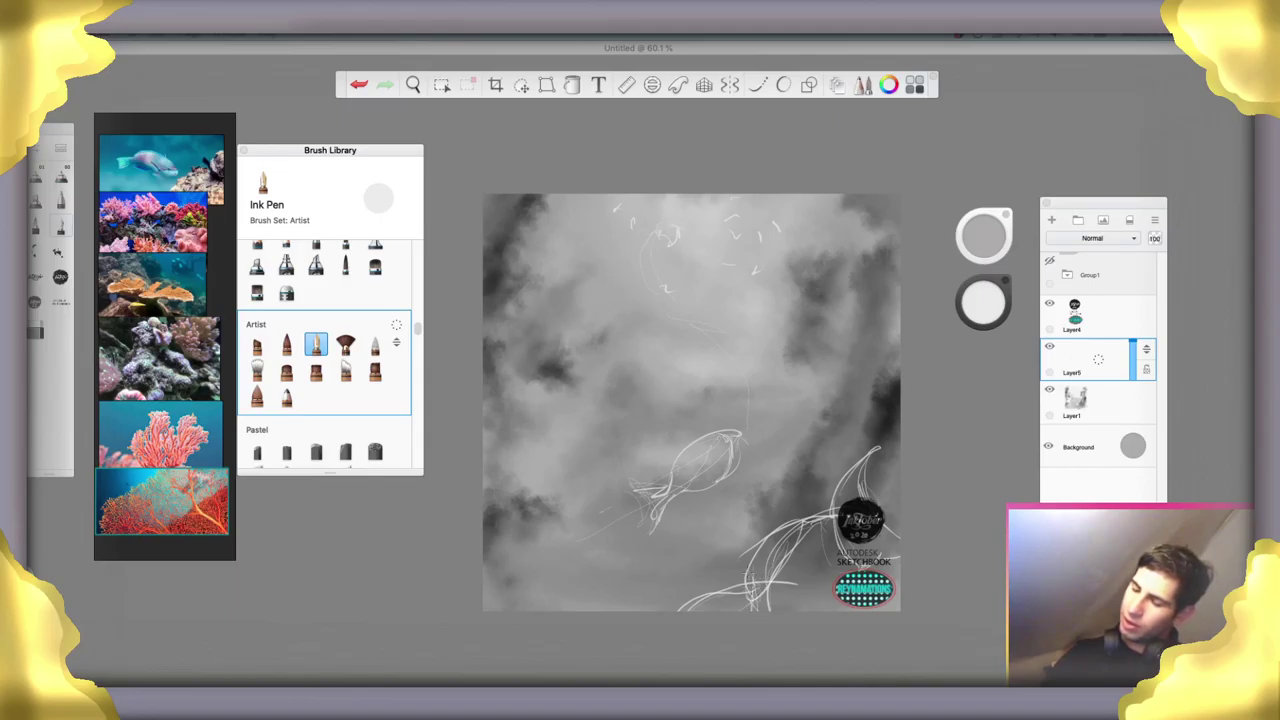
Erase the excess sketch lines at the base of the branches along the canvas's lower edge
key("e")
mouse_move(750, 562)
left_mouse_down()
mouse_move(740, 590)
mouse_move(720, 592)
left_mouse_up()
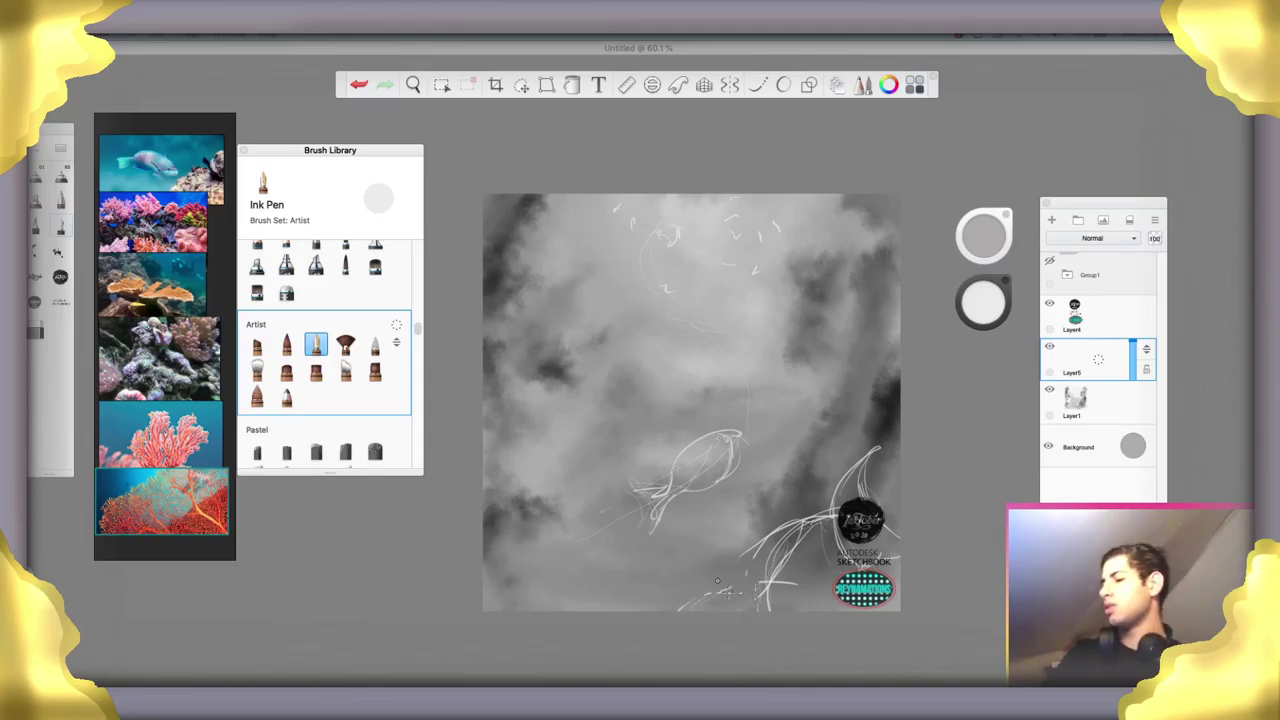
key("e")
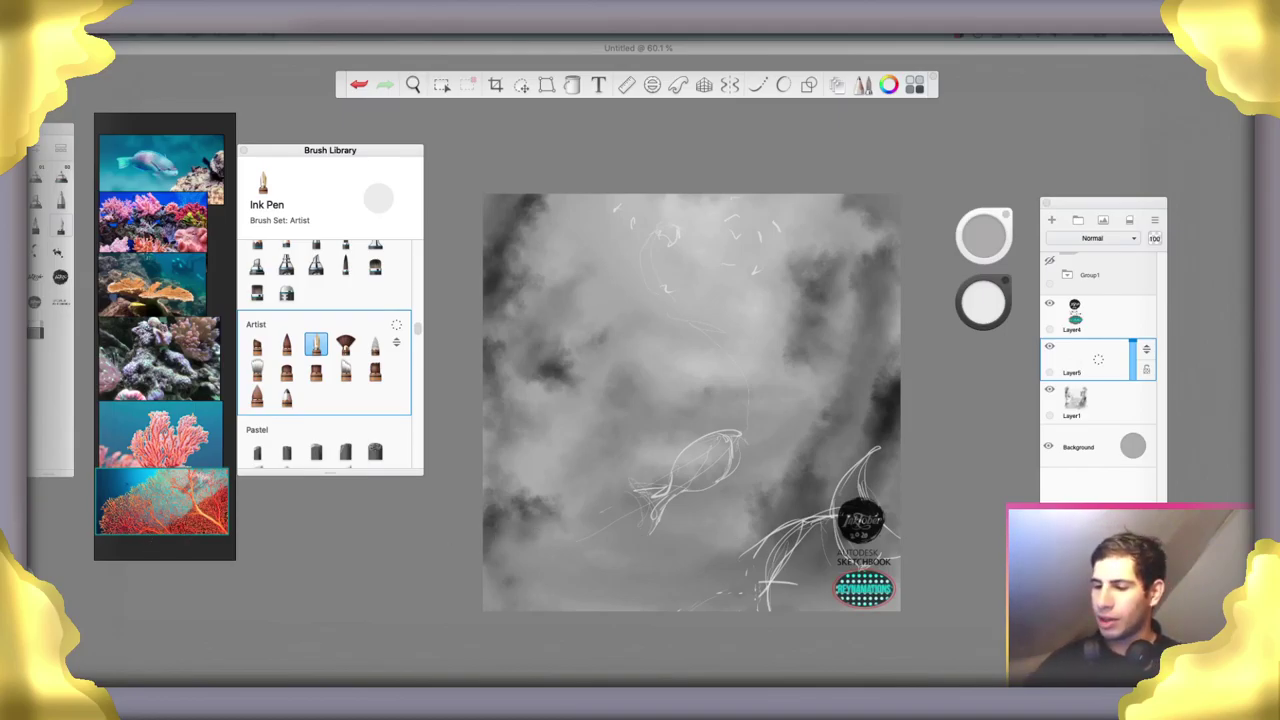
Enlarge the reference photos and bring the whole fish photo into view
scroll(150, 147, "up", 5)
scroll(163, 226, "down", 2)
key("space")
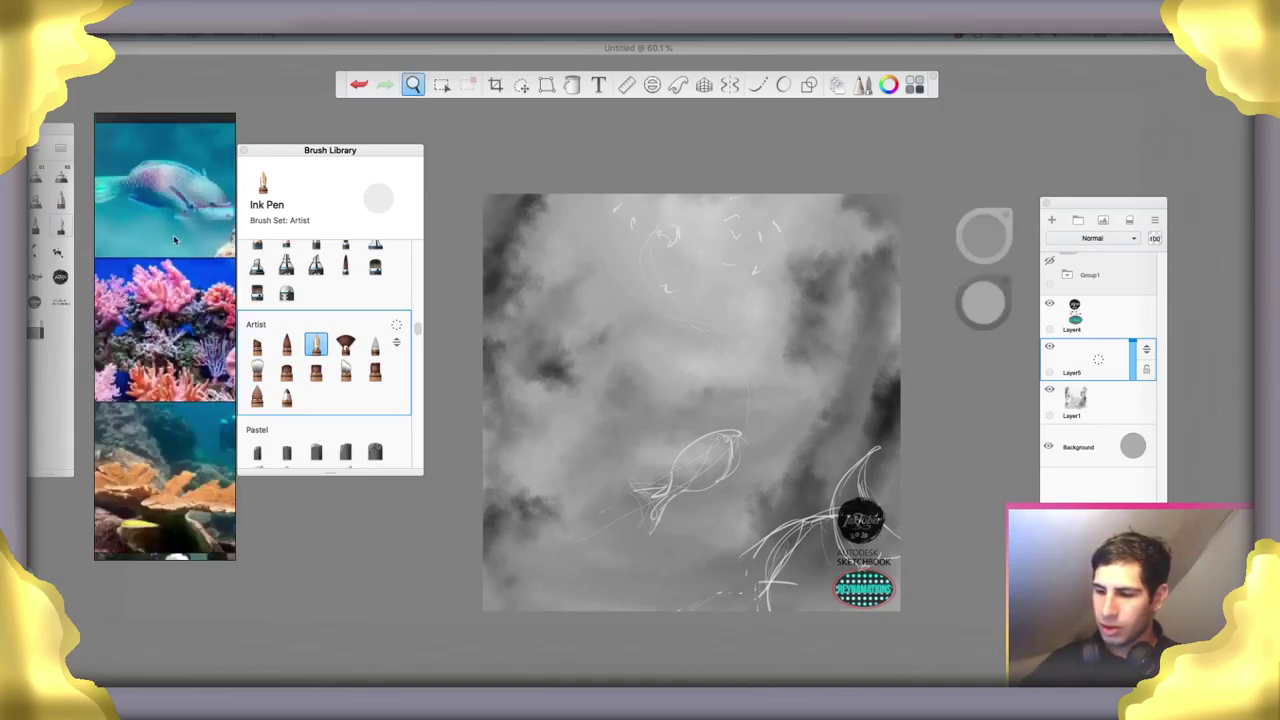
left_click(175, 238)
left_click_drag(181, 235, 181, 317)
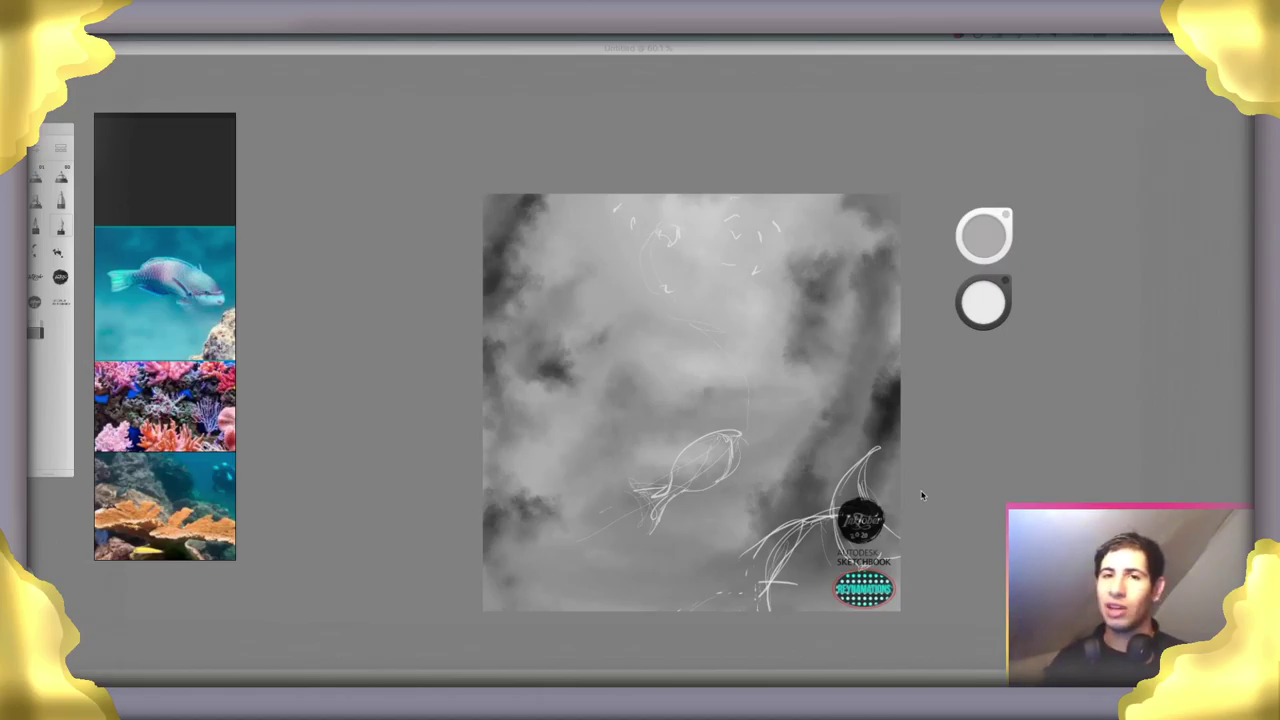
Switch to the timer app, start the 15:00 timer for "video for the day", and return to the drawing
key("Tab")
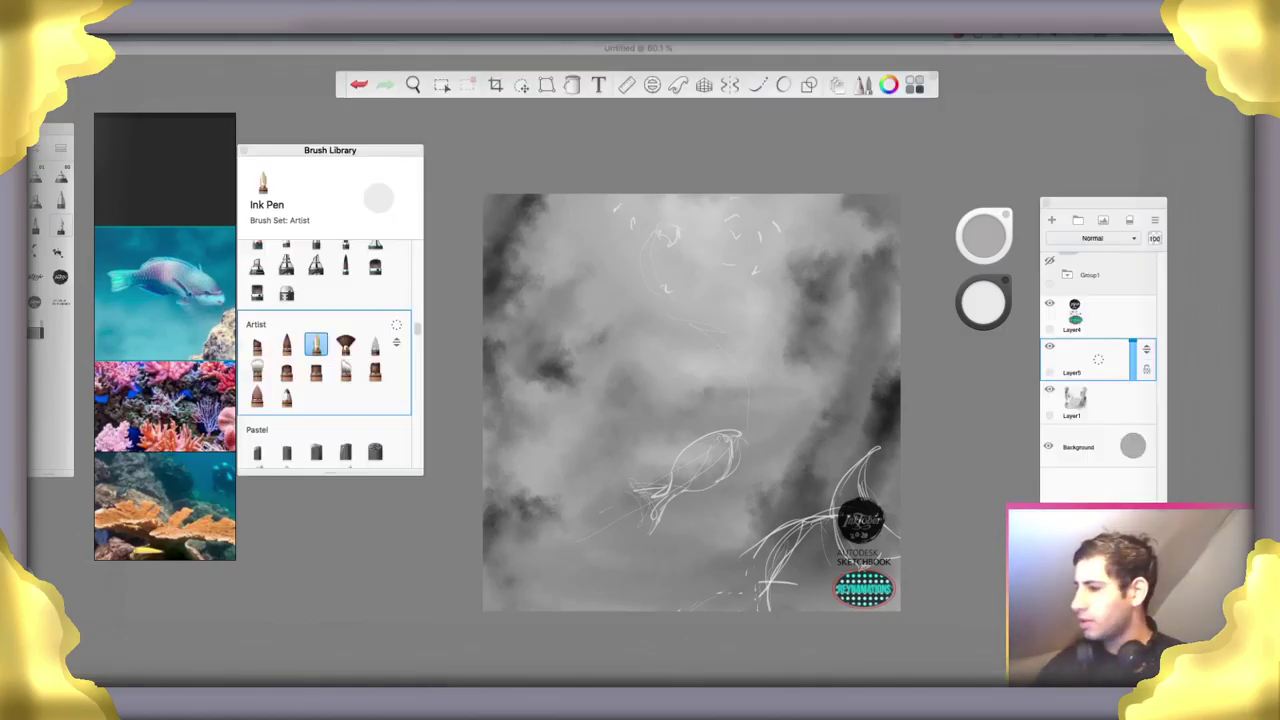
left_click(988, 40)
left_click(988, 202)
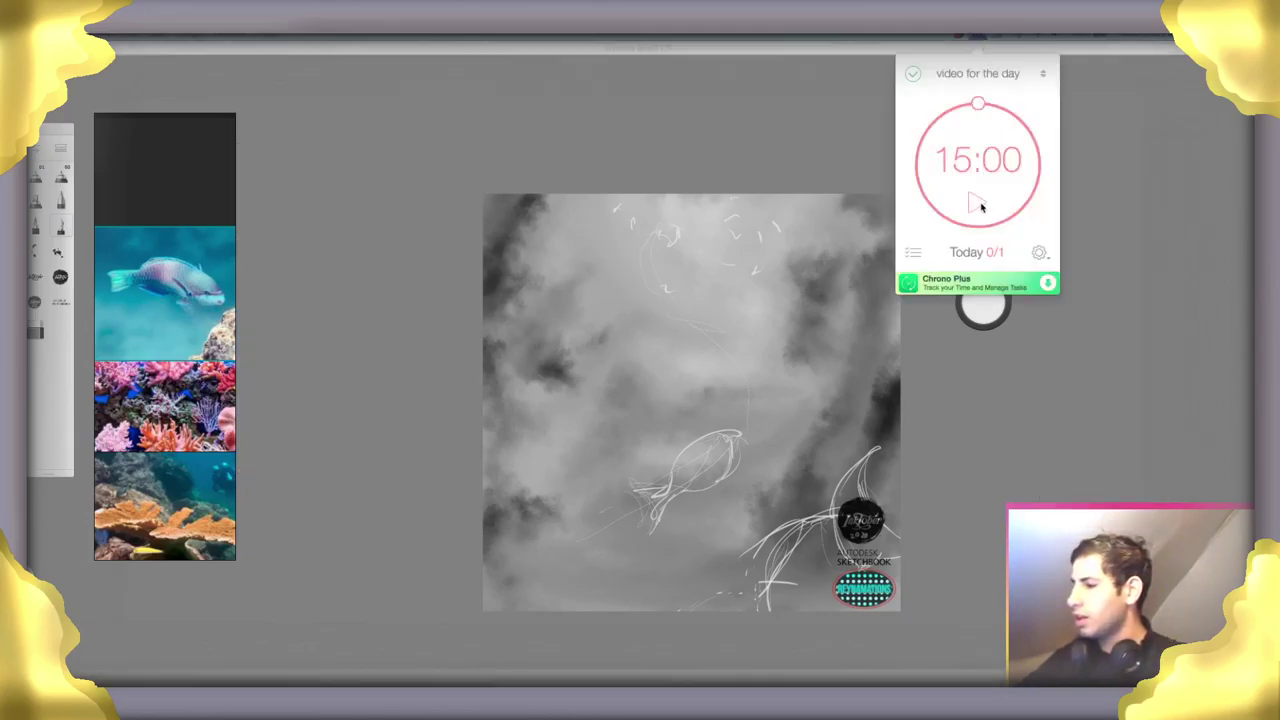
left_click(1126, 258)
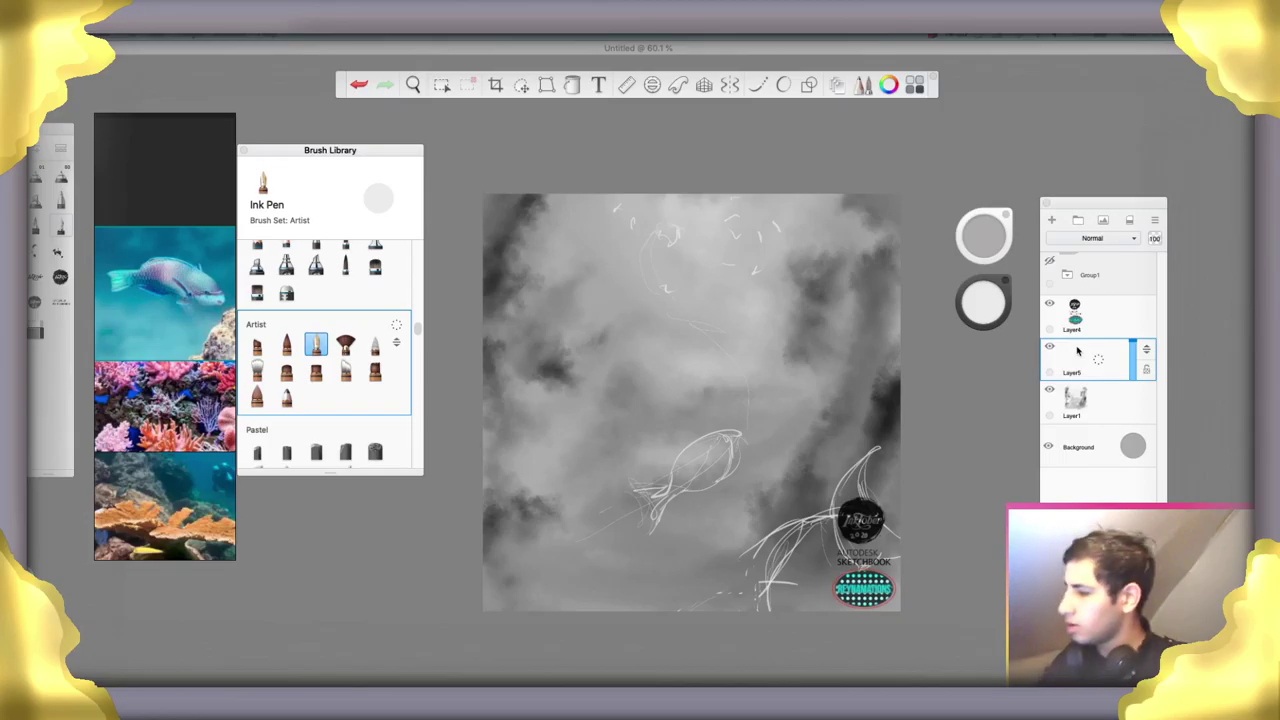
Add a new layer above the sketch layer and lower the opacity of sketch layer Layer5 to about a third
left_click(1052, 220)
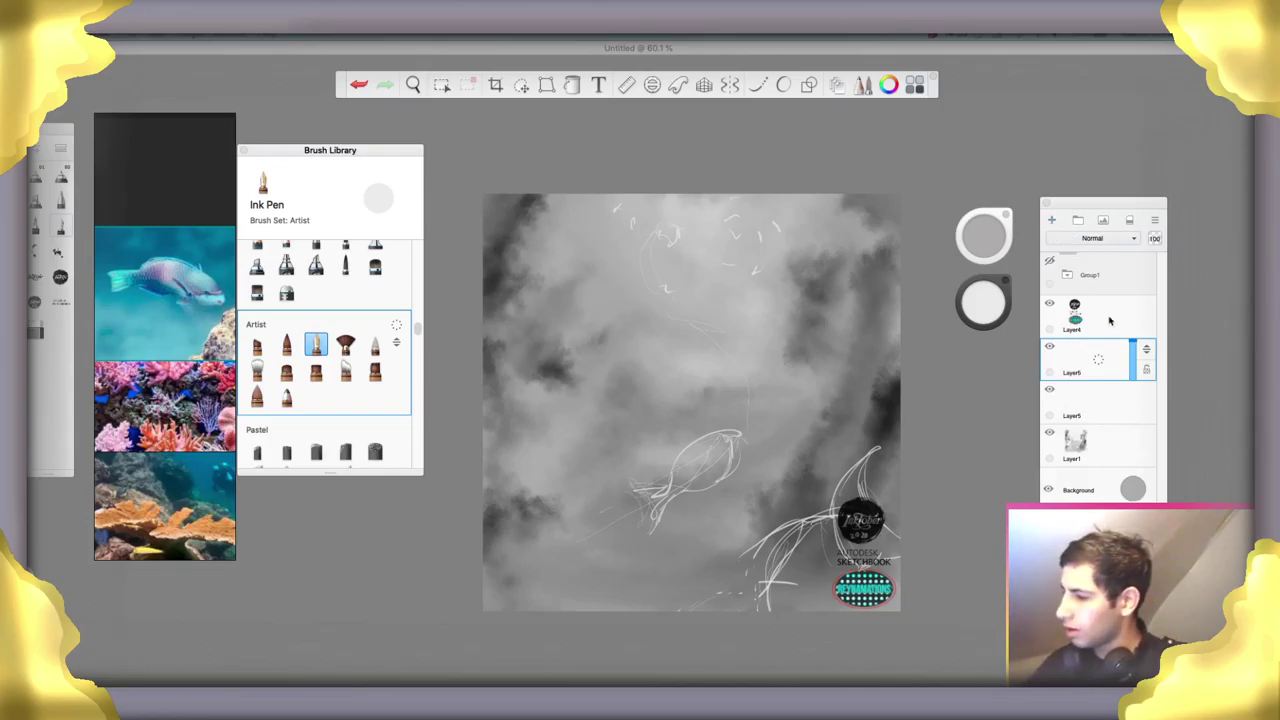
left_click(1112, 409)
left_click_drag(1128, 405, 1126, 418)
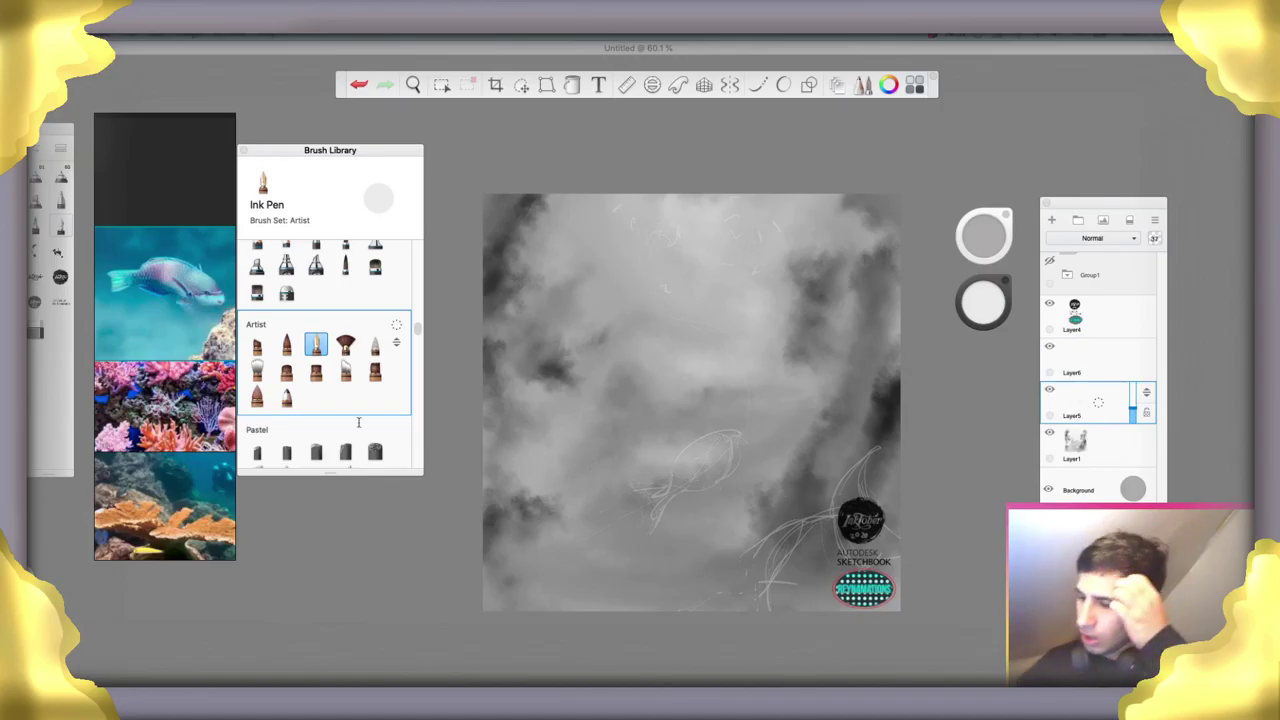
Choose the Ink Brush from the Inktober set, test it above the fish, undo the test stroke, and adjust the brush opacity
left_click(61, 228)
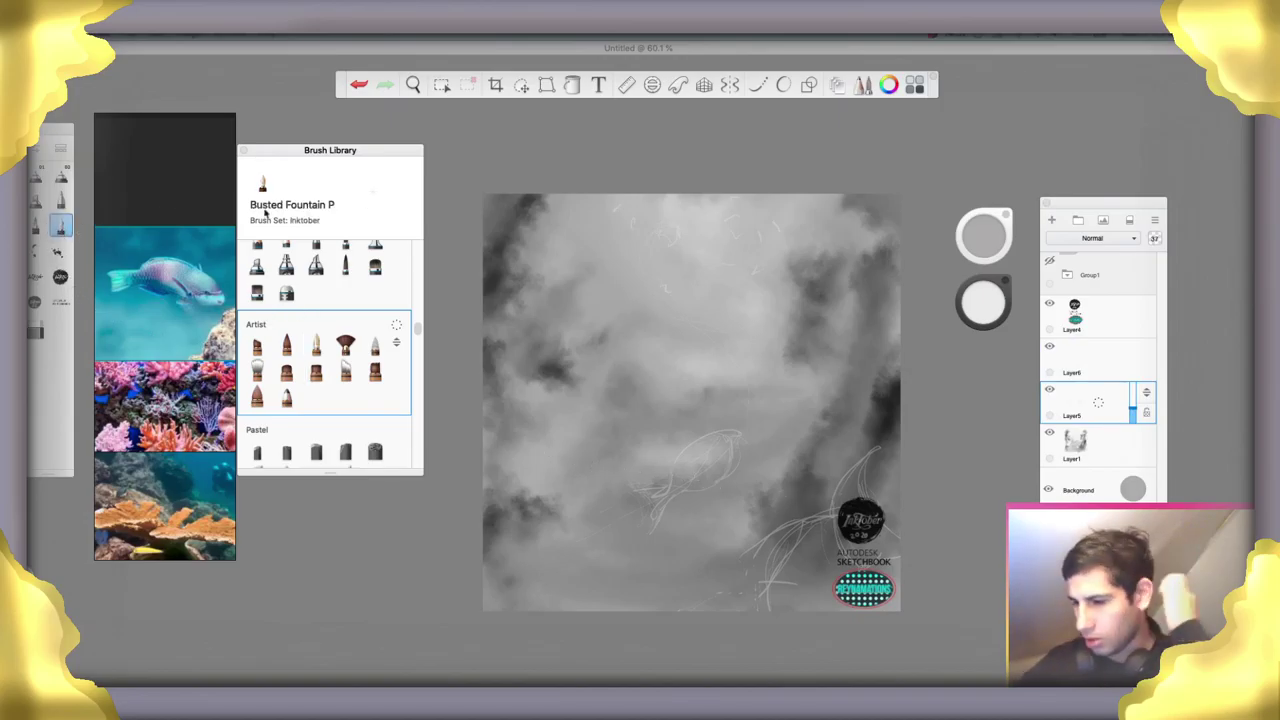
left_click(60, 252)
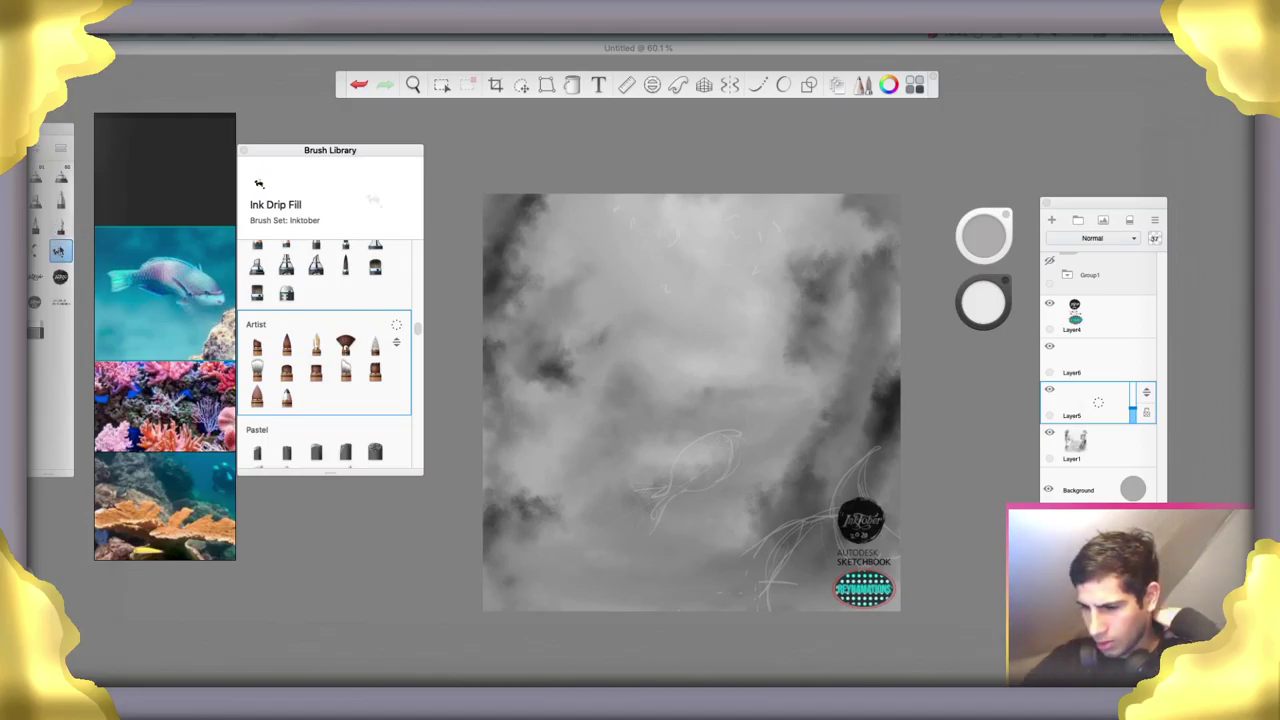
left_click(42, 227)
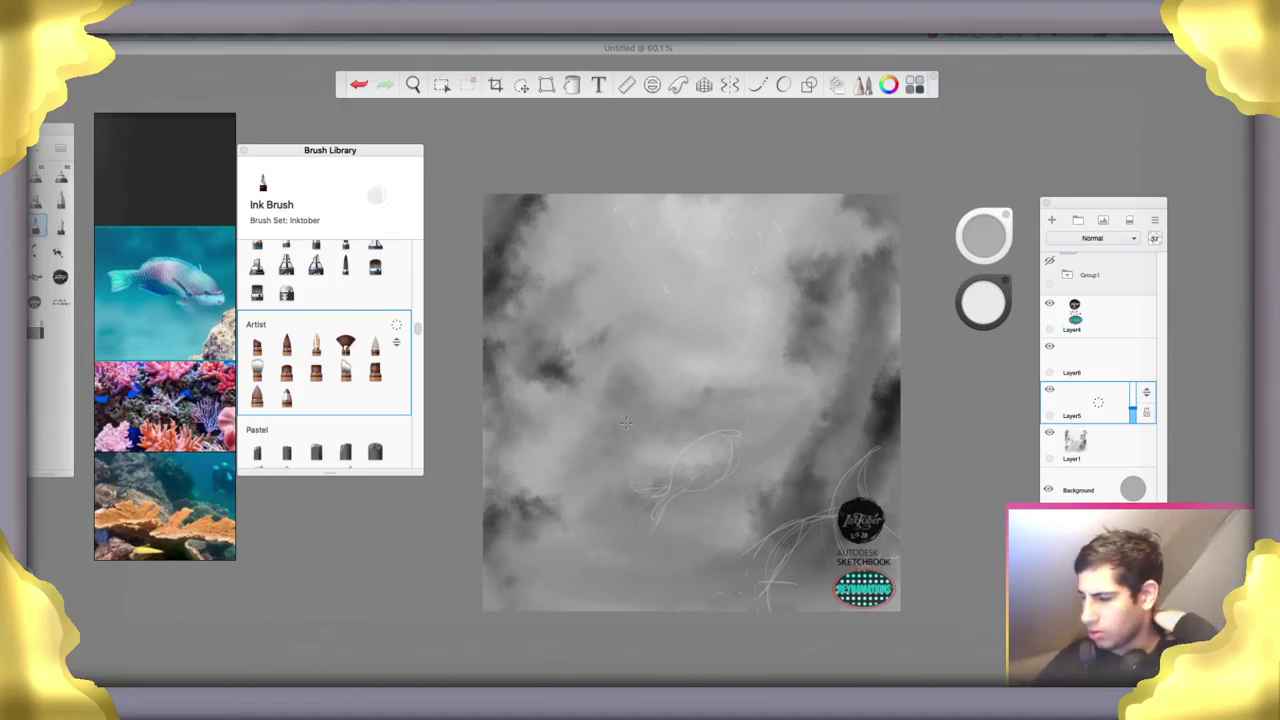
mouse_move(630, 396)
left_mouse_down()
mouse_move(652, 420)
mouse_move(688, 406)
left_mouse_up()
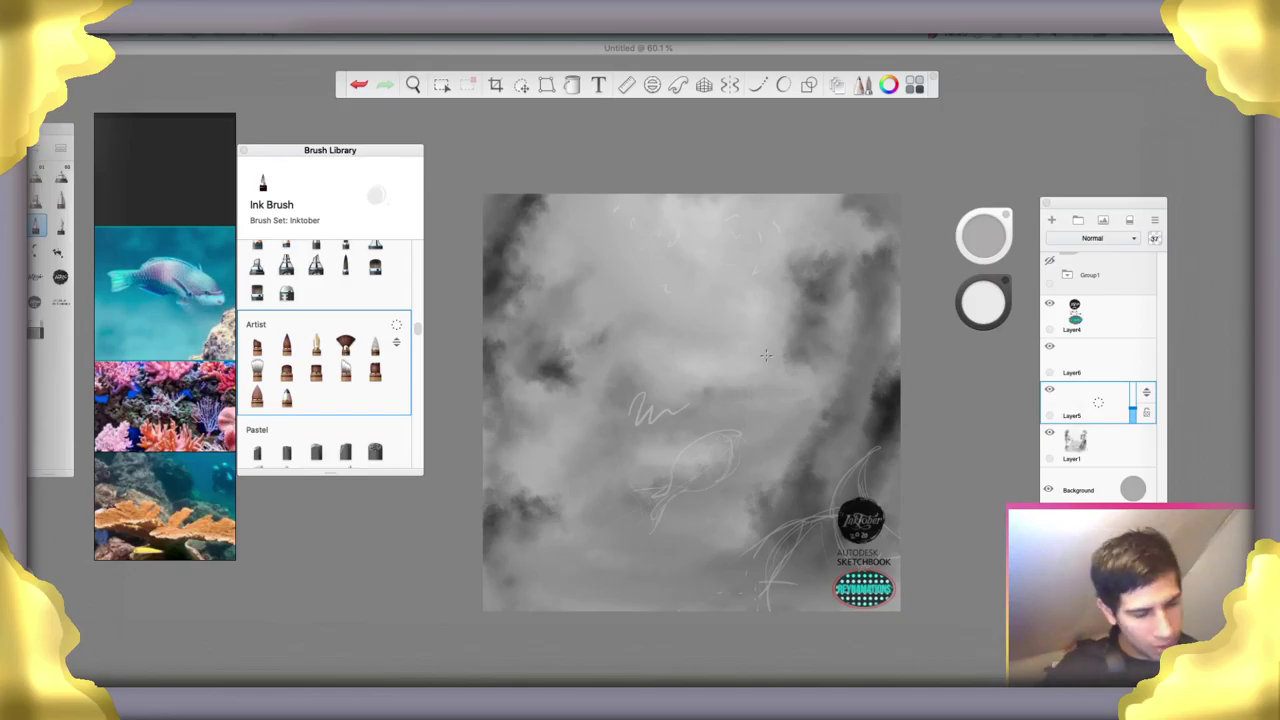
key("super+z")
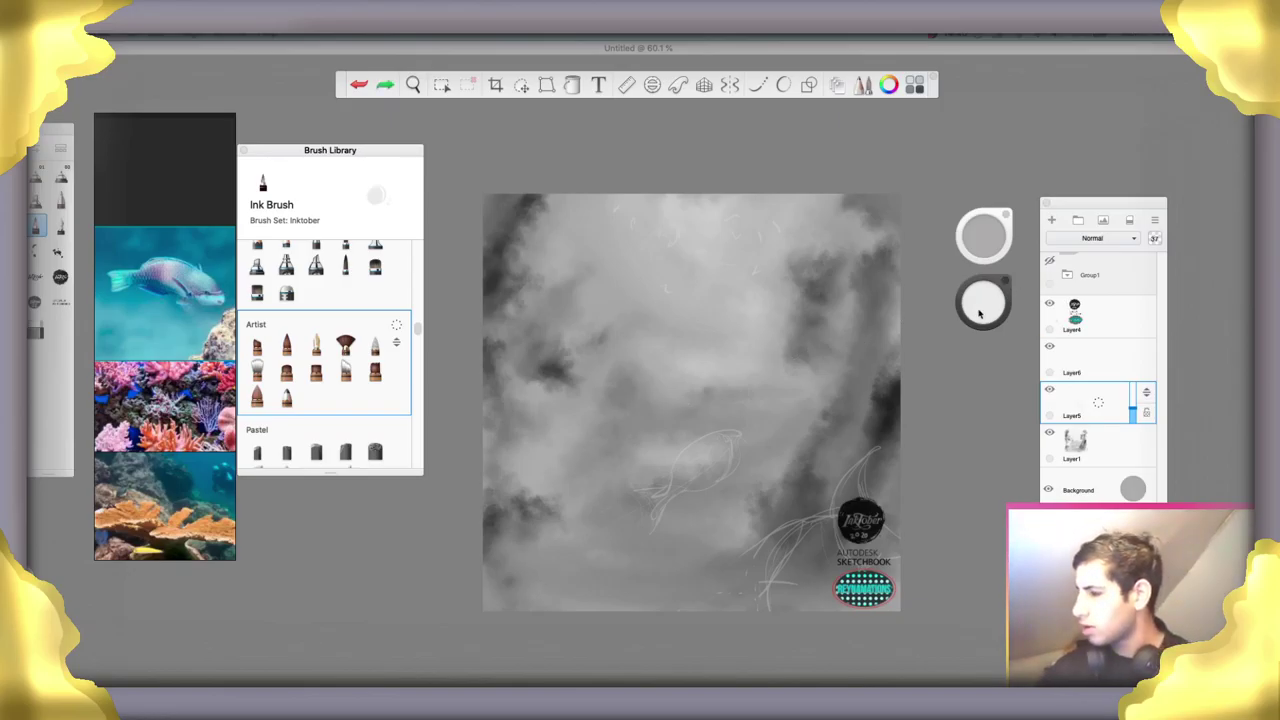
left_click_drag(978, 316, 968, 418)
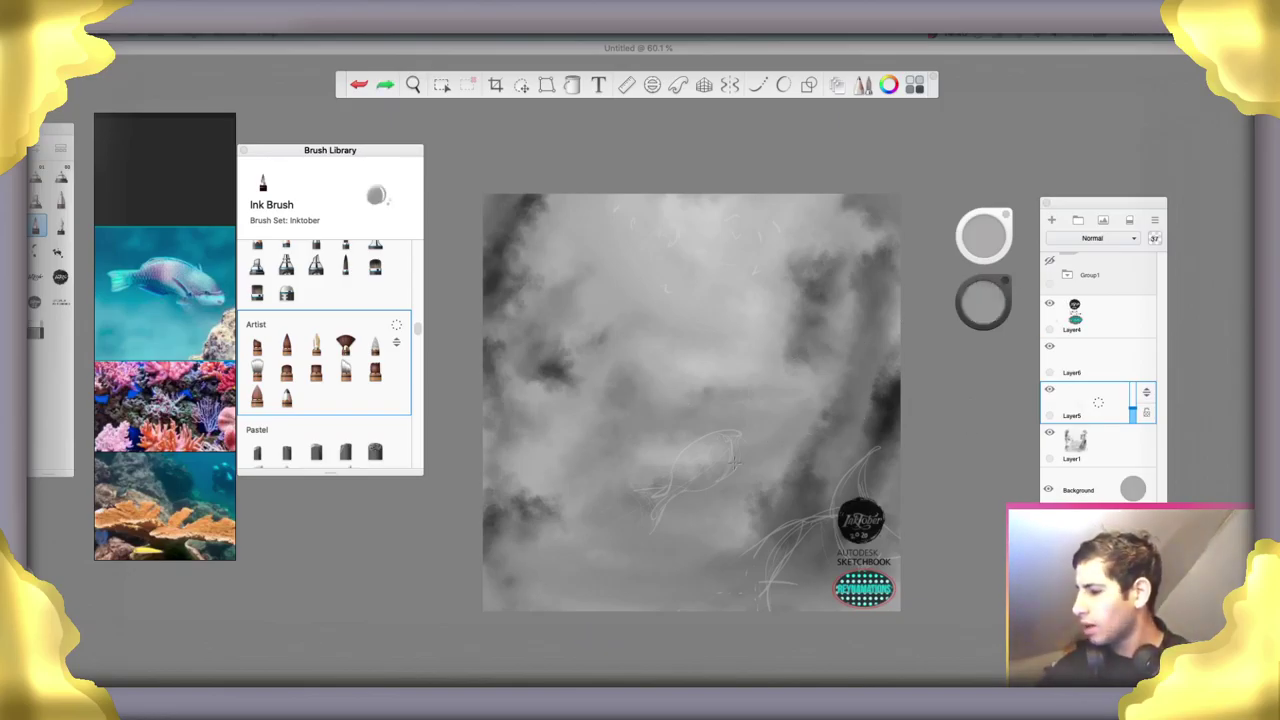
key("space")
mouse_move(689, 447)
left_mouse_down()
mouse_move(788, 420)
mouse_move(798, 449)
mouse_move(777, 383)
mouse_move(829, 371)
left_mouse_up()
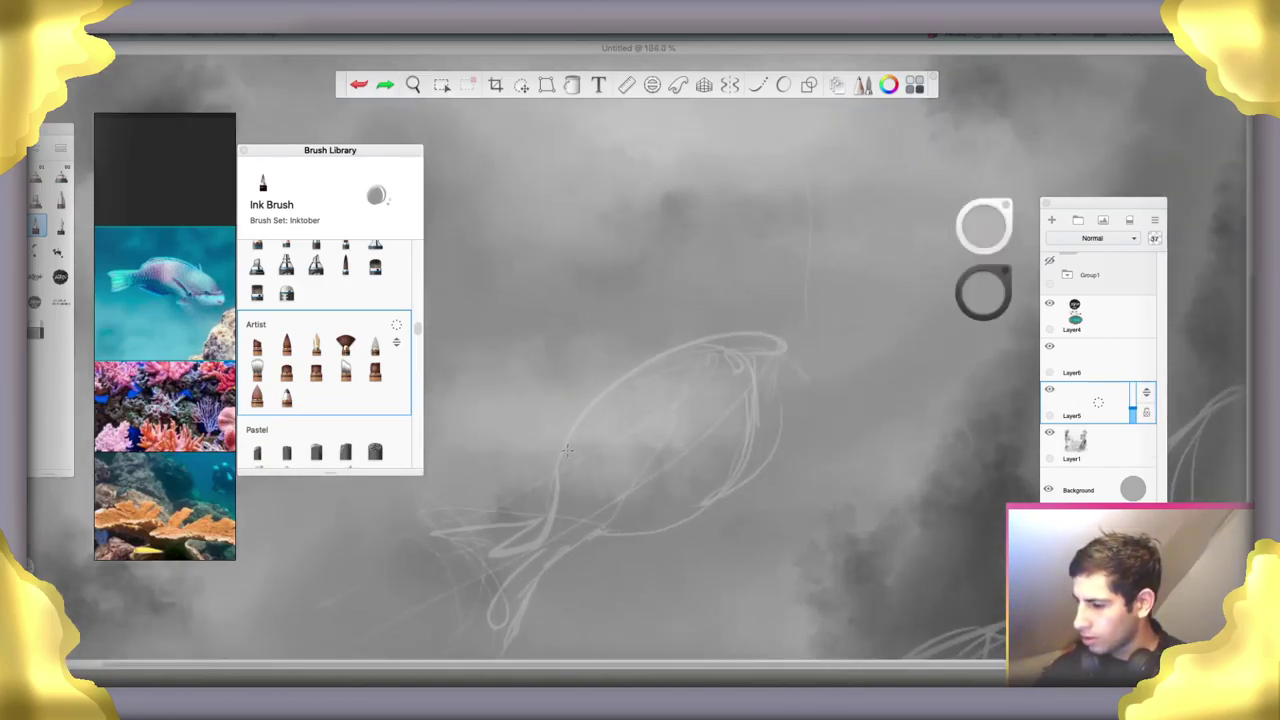
mouse_move(557, 488)
left_mouse_down()
mouse_move(598, 396)
mouse_move(563, 445)
mouse_move(633, 371)
mouse_move(664, 357)
left_mouse_up()
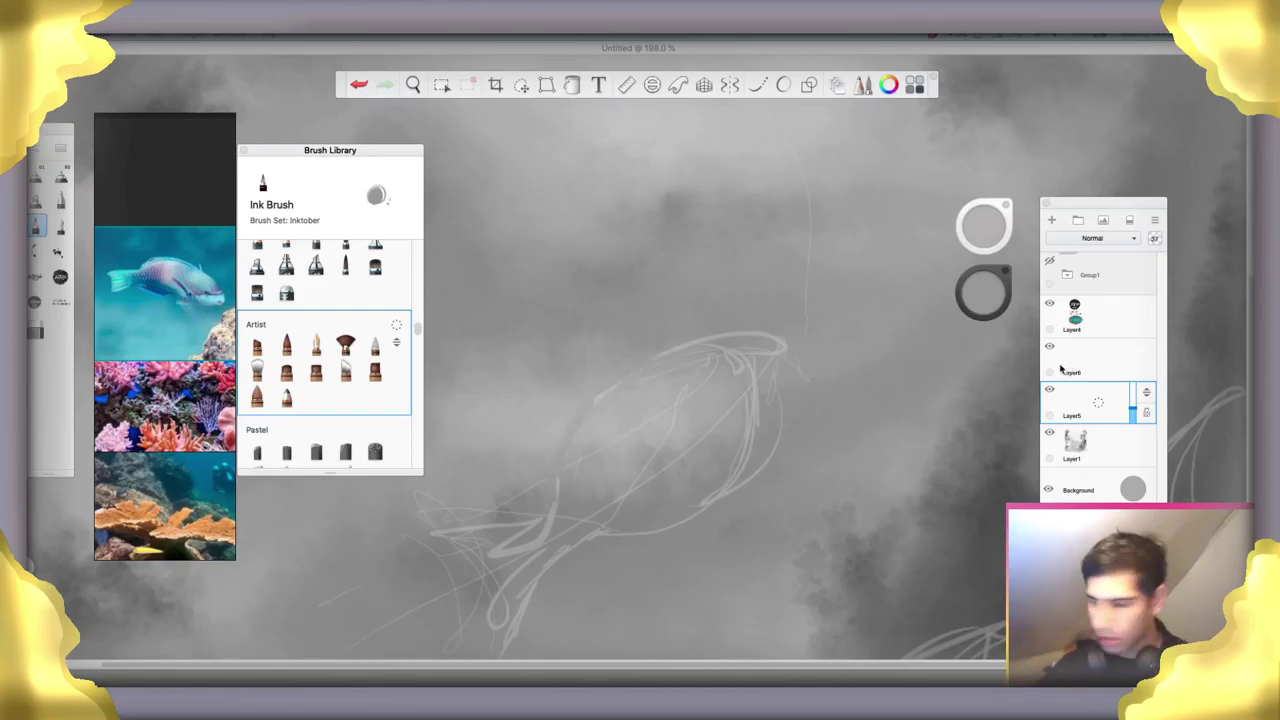
key("super+z")
key("super+z")
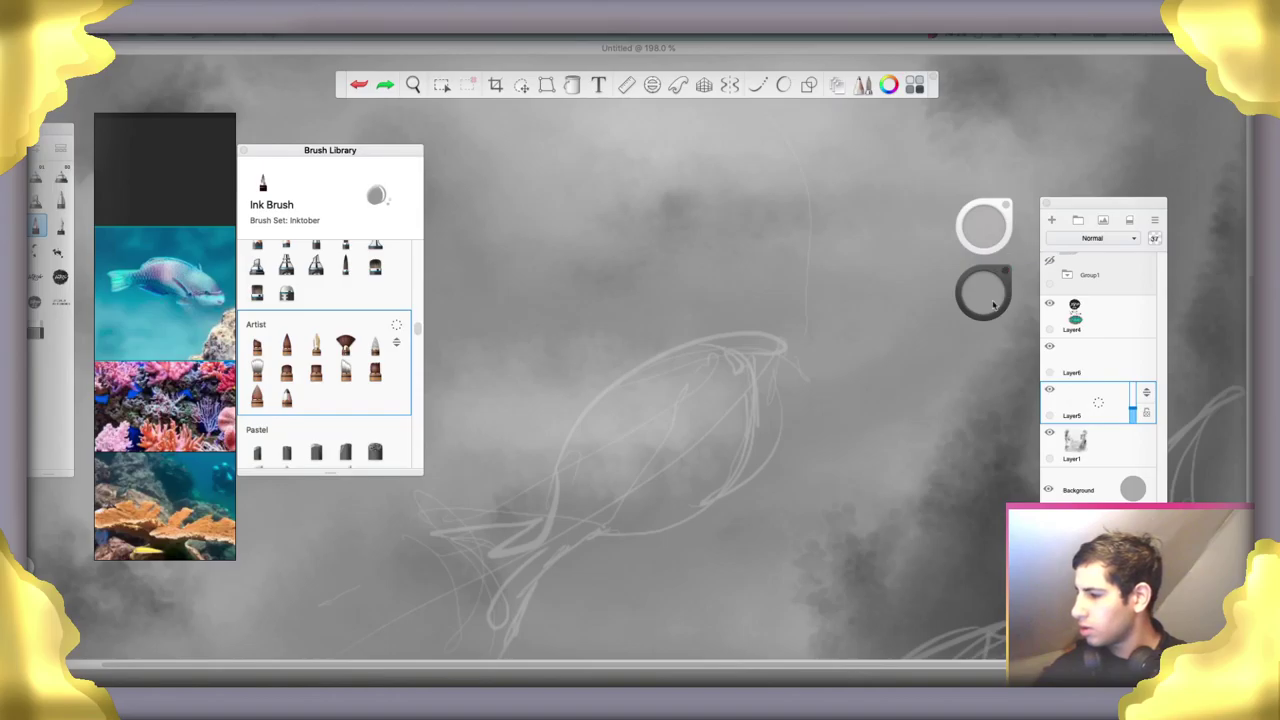
Readjust the Ink Brush opacity and outline the fish's back, head and belly on Layer6 above the sketch
left_click_drag(993, 305, 988, 228)
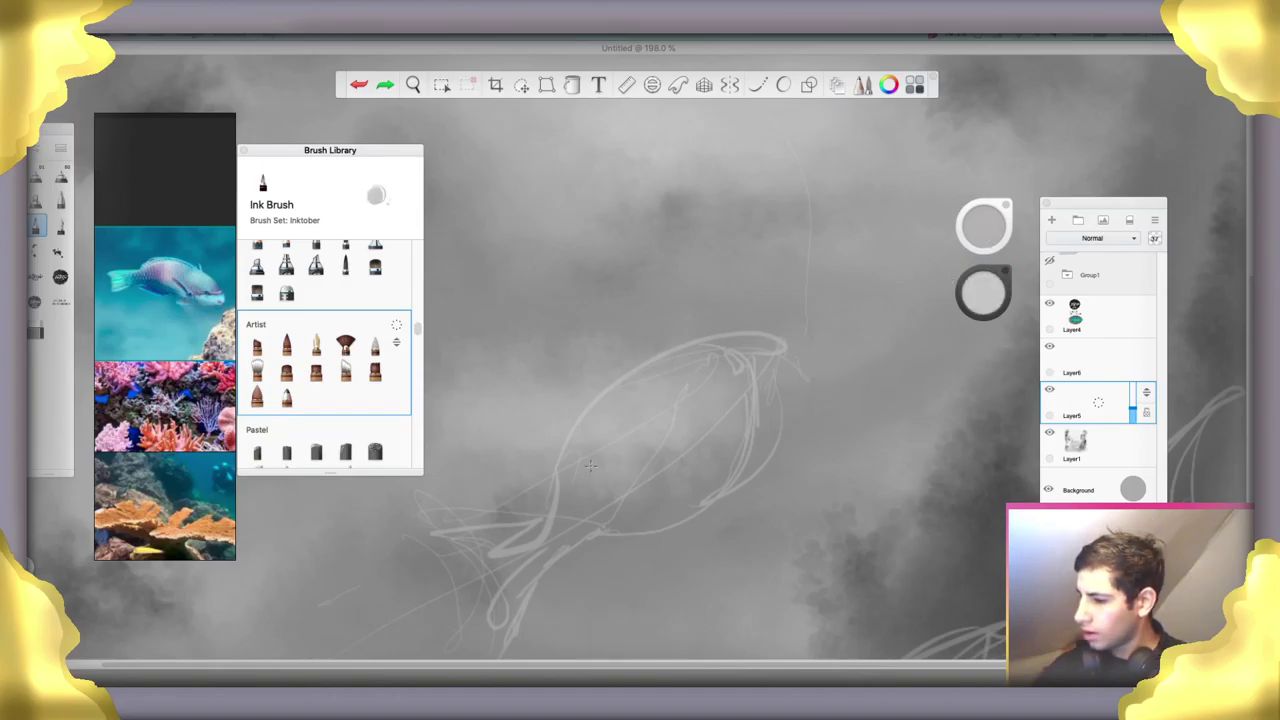
left_click_drag(553, 500, 555, 481)
key("super+z")
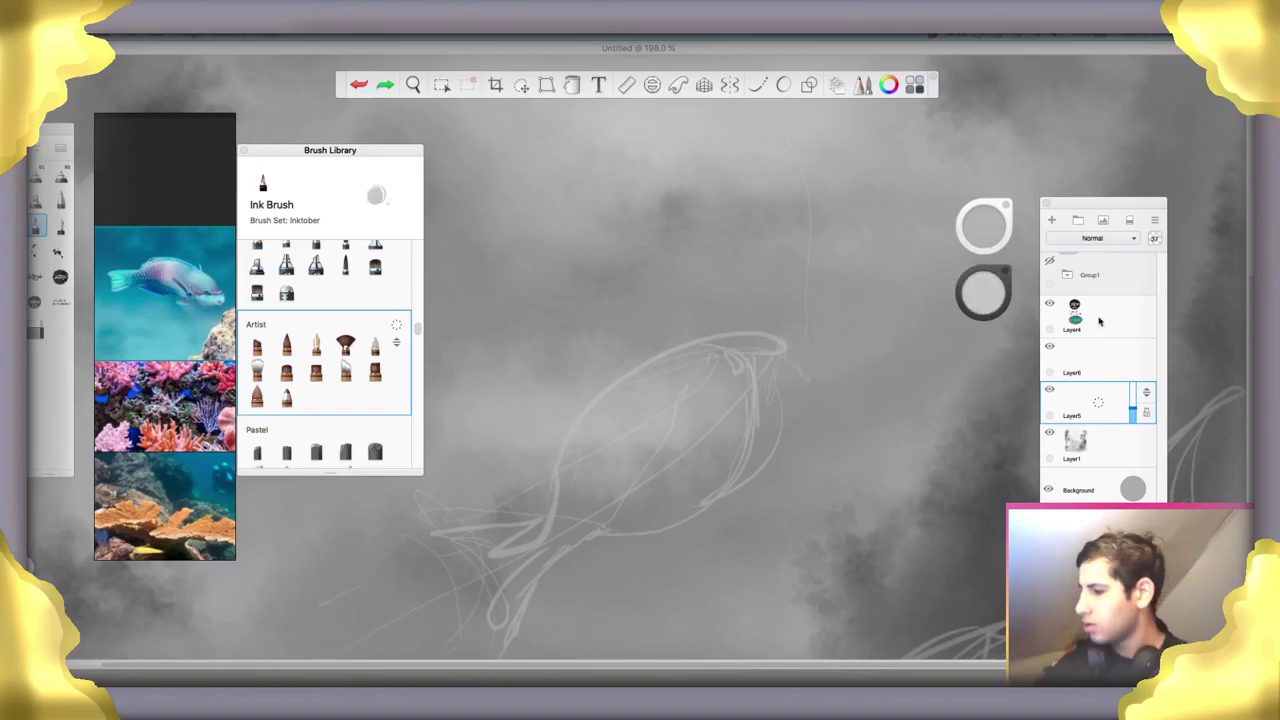
left_click(1118, 366)
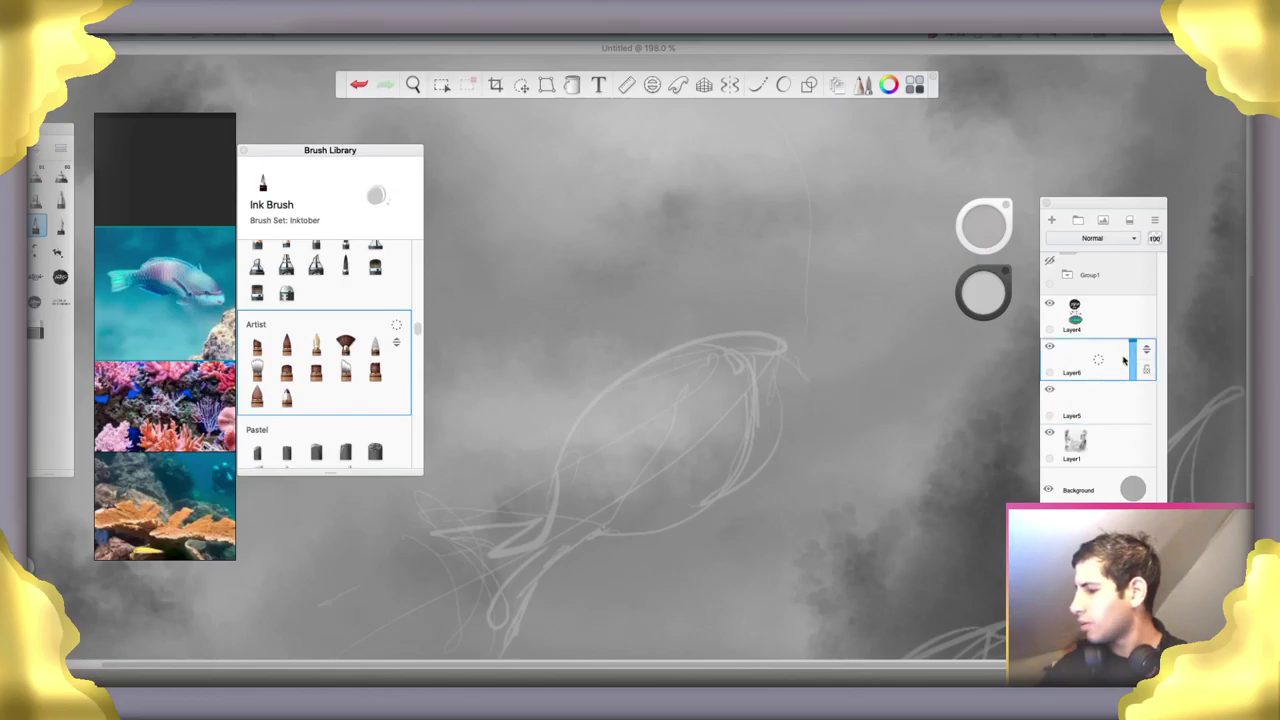
left_click_drag(552, 500, 566, 440)
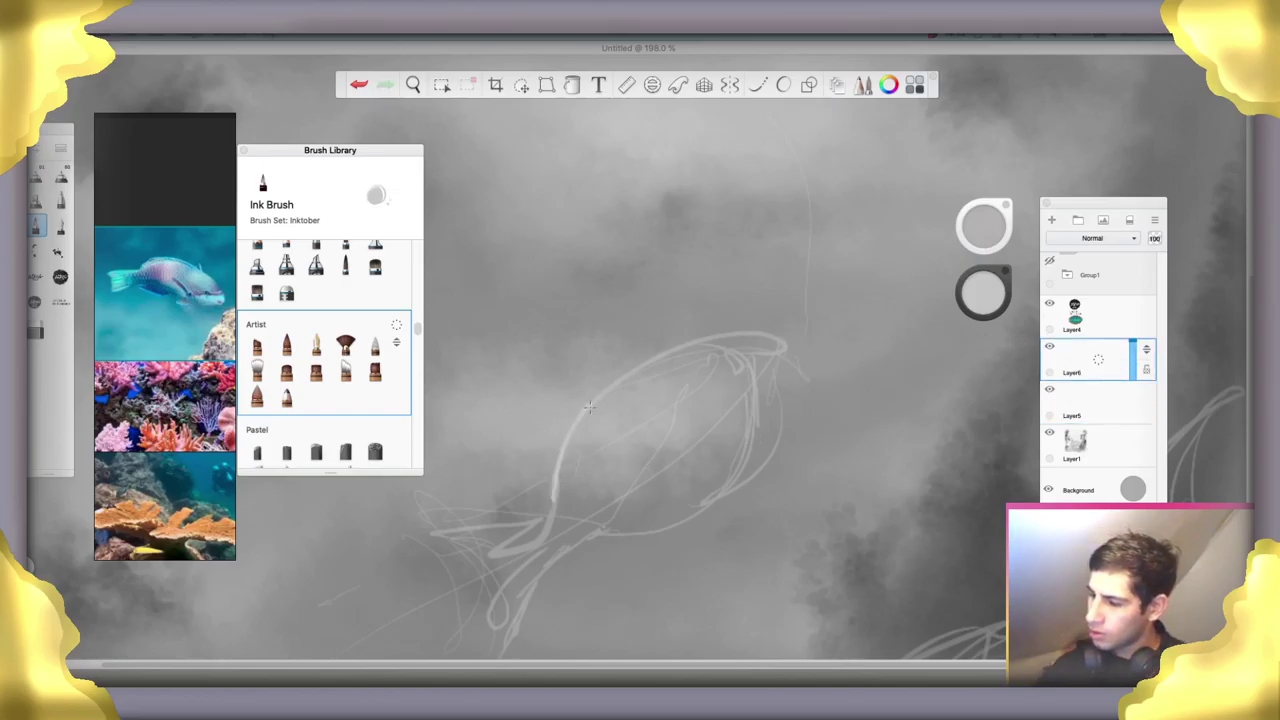
mouse_move(619, 380)
left_mouse_down()
mouse_move(737, 334)
mouse_move(711, 338)
mouse_move(796, 356)
left_mouse_up()
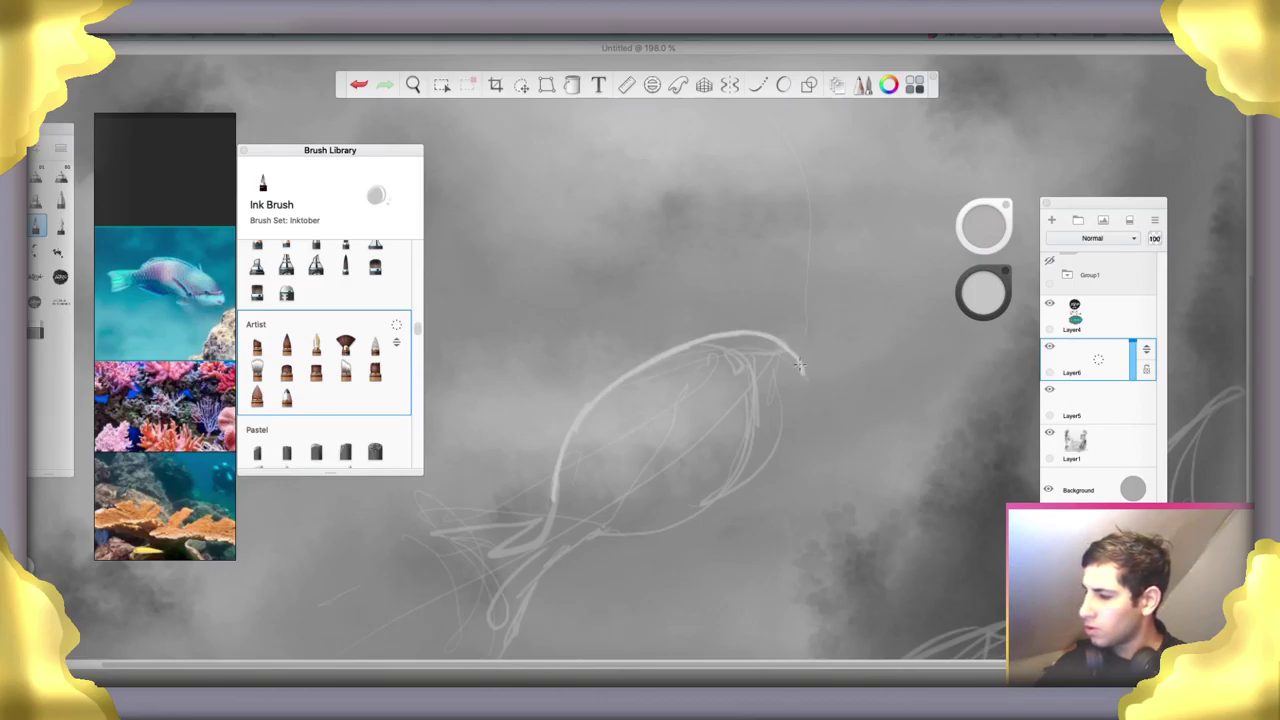
mouse_move(790, 352)
left_mouse_down()
mouse_move(822, 388)
mouse_move(800, 428)
left_mouse_up()
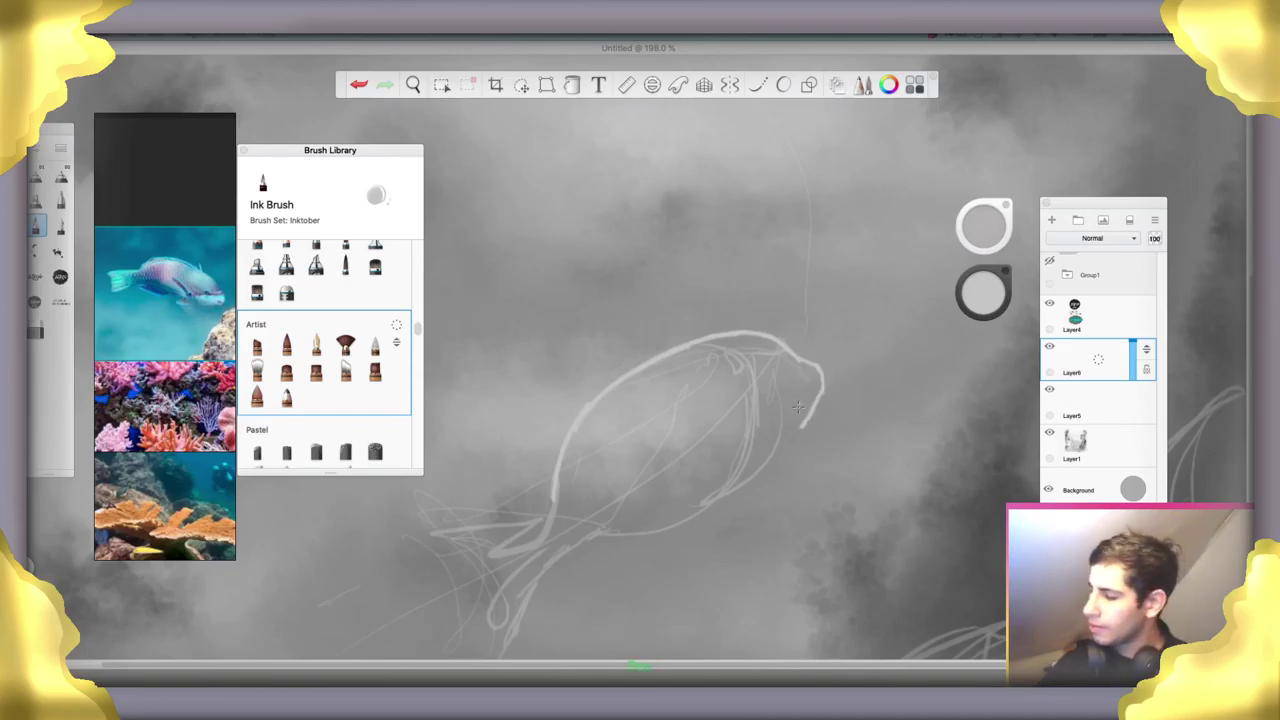
mouse_move(802, 422)
left_mouse_down()
mouse_move(736, 495)
mouse_move(743, 487)
mouse_move(640, 532)
mouse_move(687, 523)
mouse_move(566, 550)
left_mouse_up()
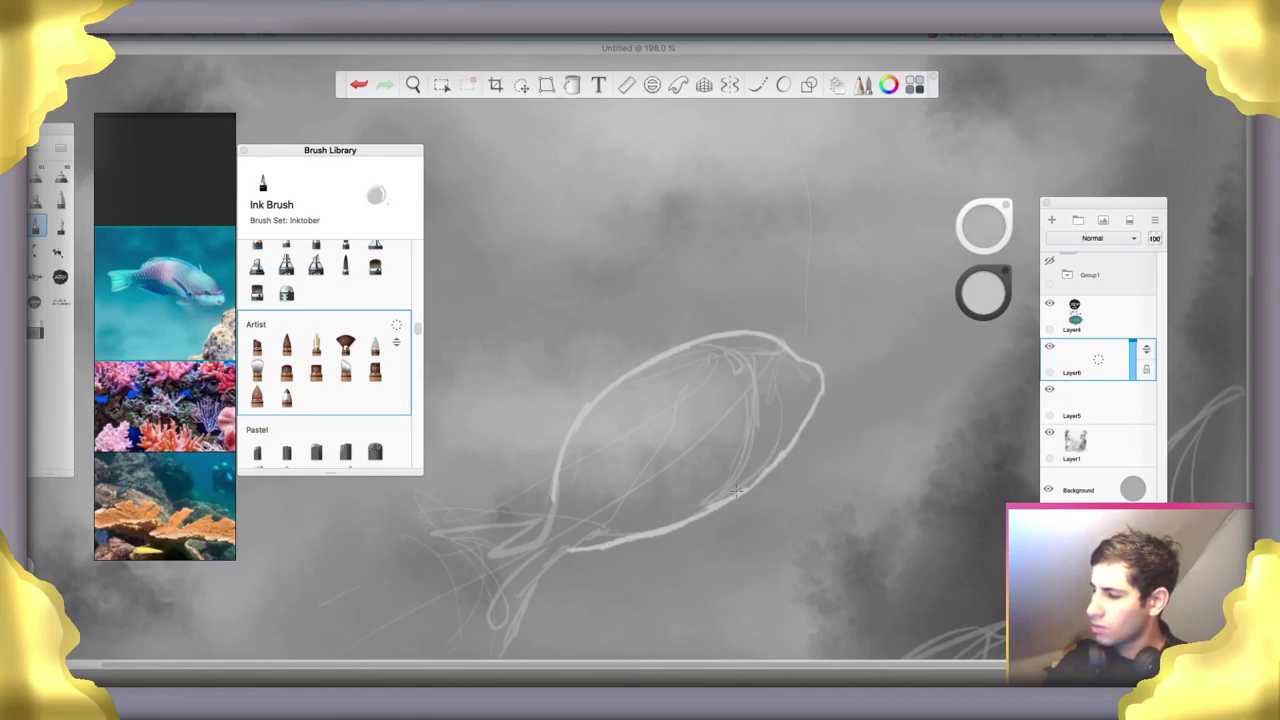
Thicken and refine the ink line along the fish's belly towards the tail
left_click_drag(752, 480, 662, 523)
left_click_drag(766, 472, 664, 525)
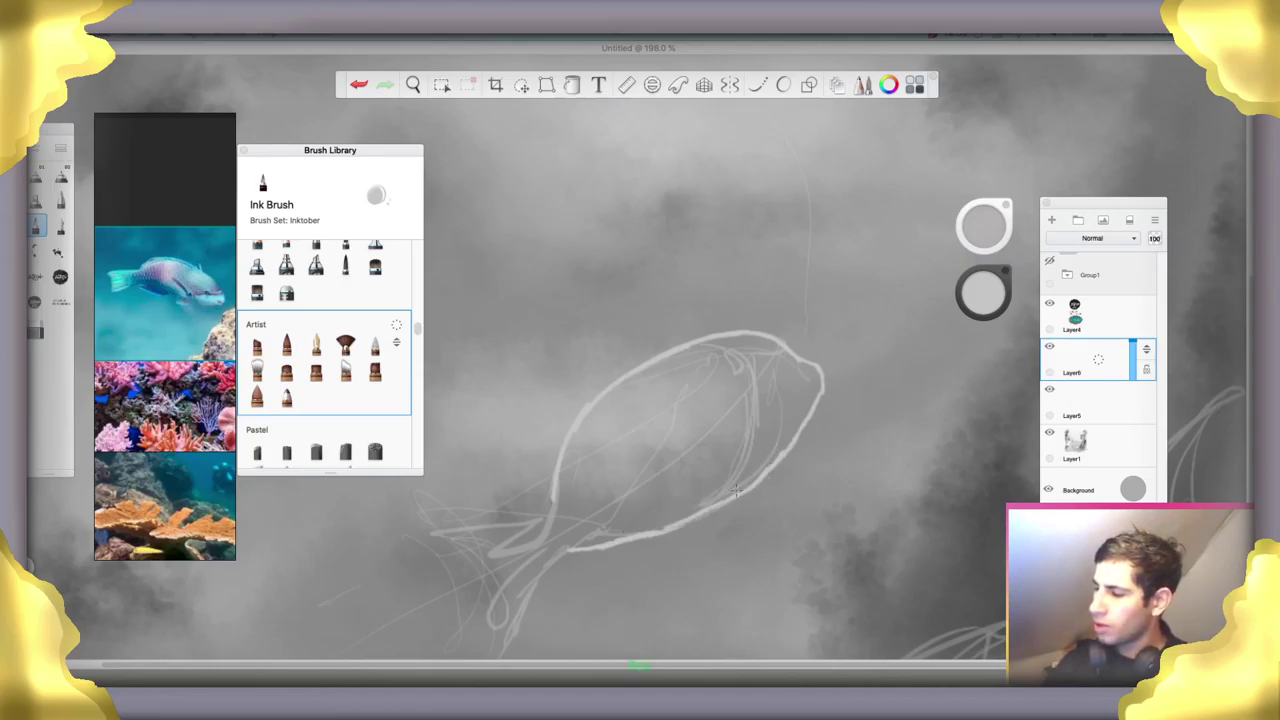
left_click_drag(728, 500, 566, 555)
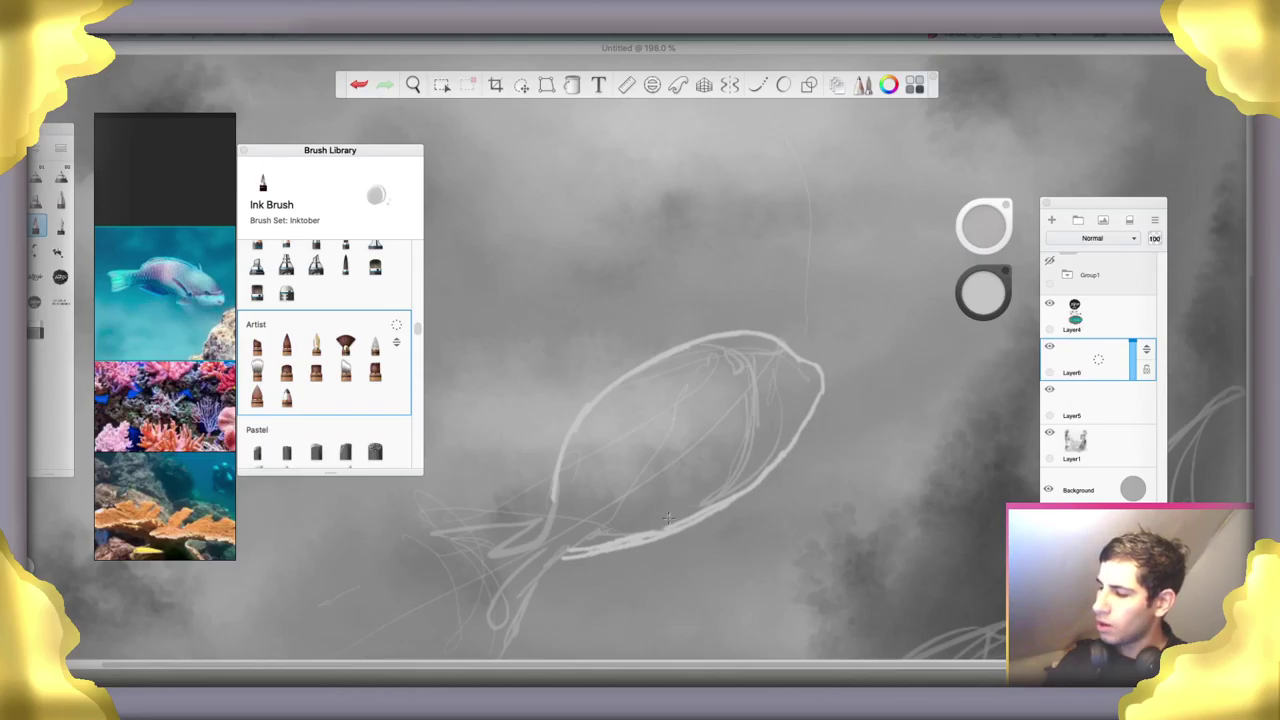
mouse_move(676, 515)
left_mouse_down()
mouse_move(622, 533)
mouse_move(691, 509)
mouse_move(553, 552)
left_mouse_up()
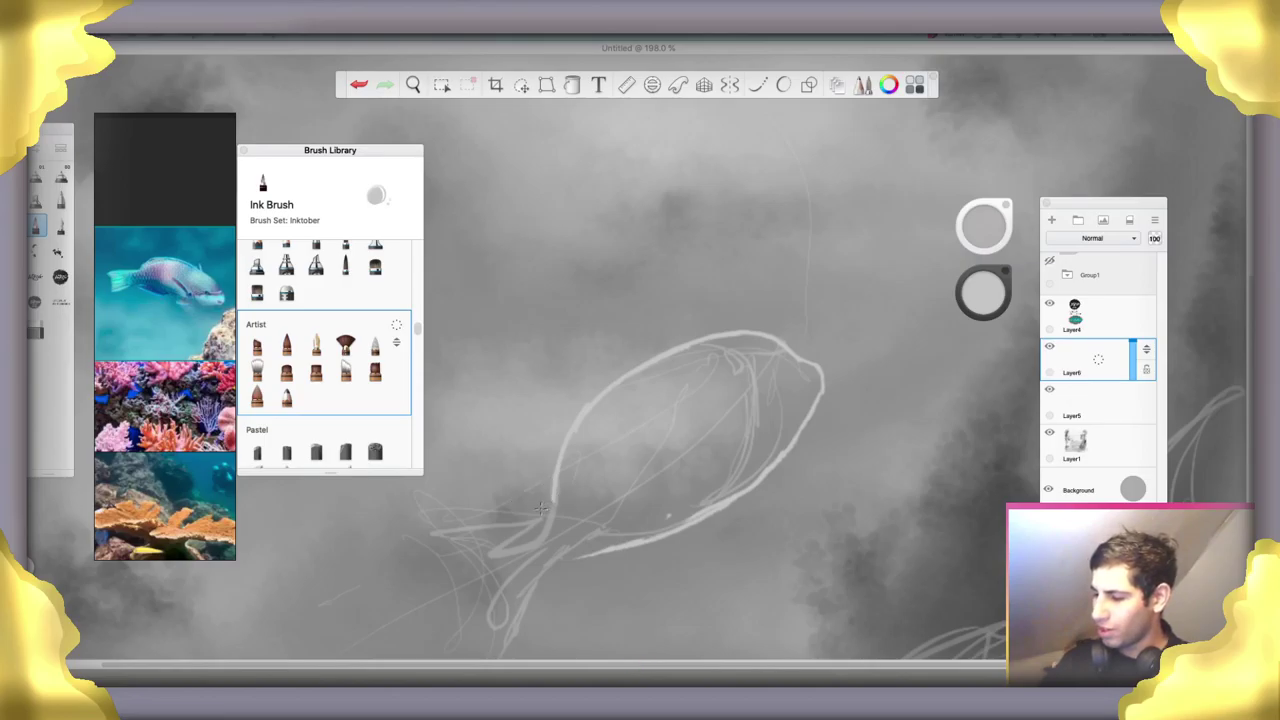
Ink the outline of the fish's tail fin and join its lower edge to the belly line
mouse_move(556, 495)
left_mouse_down()
mouse_move(430, 560)
mouse_move(467, 546)
mouse_move(454, 540)
mouse_move(422, 591)
mouse_move(485, 634)
mouse_move(432, 620)
mouse_move(461, 658)
left_mouse_up()
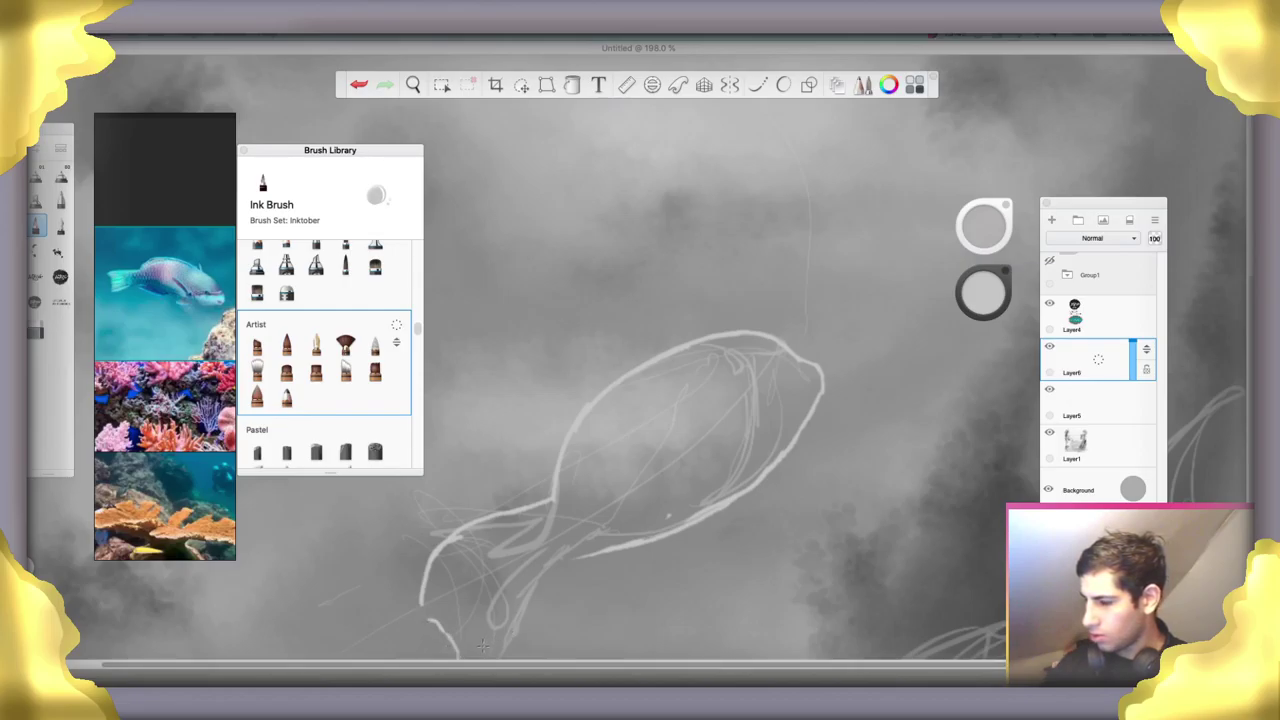
scroll(515, 604, "right", 2)
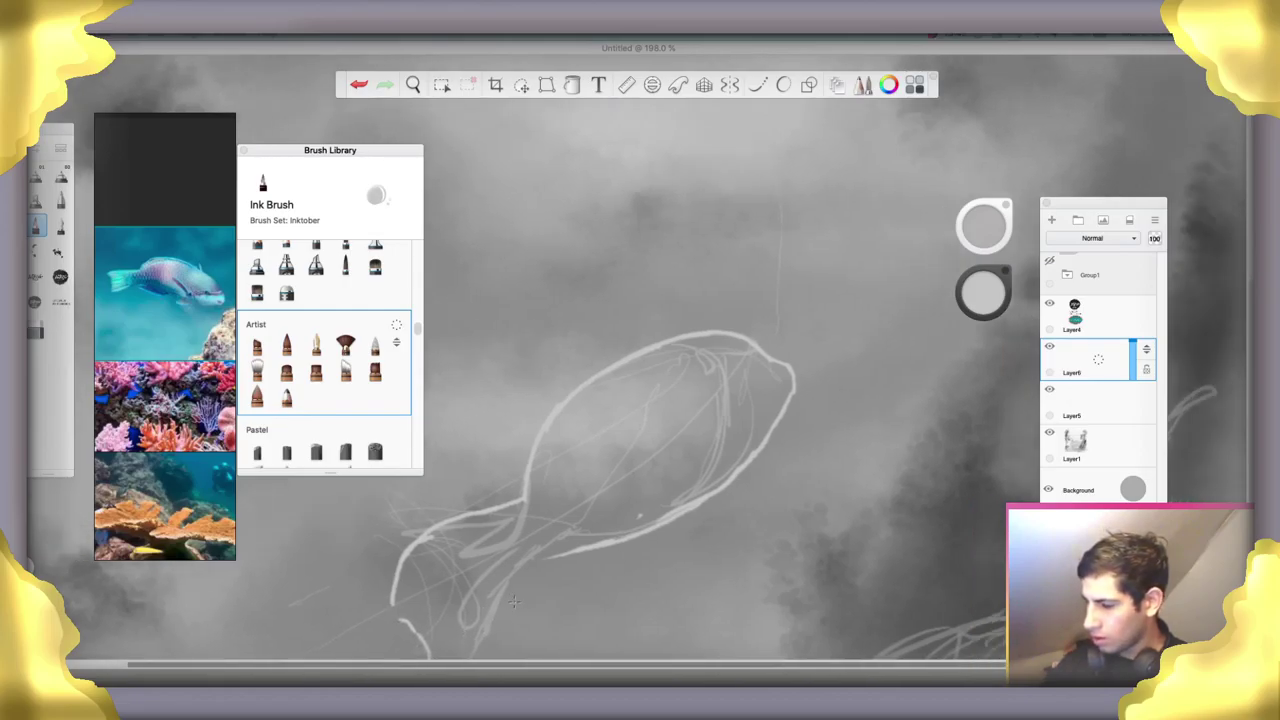
key("space")
mouse_move(571, 545)
left_mouse_down()
mouse_move(591, 566)
mouse_move(591, 514)
mouse_move(533, 547)
left_mouse_up()
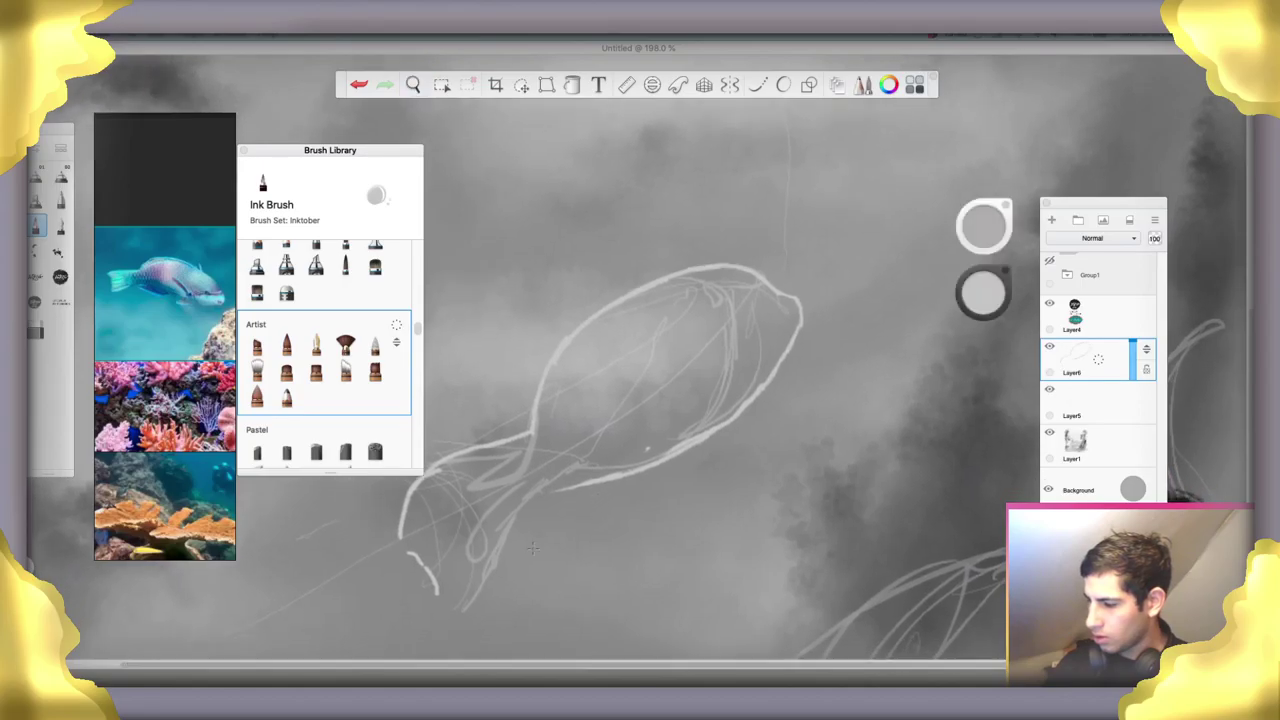
left_click_drag(438, 597, 455, 603)
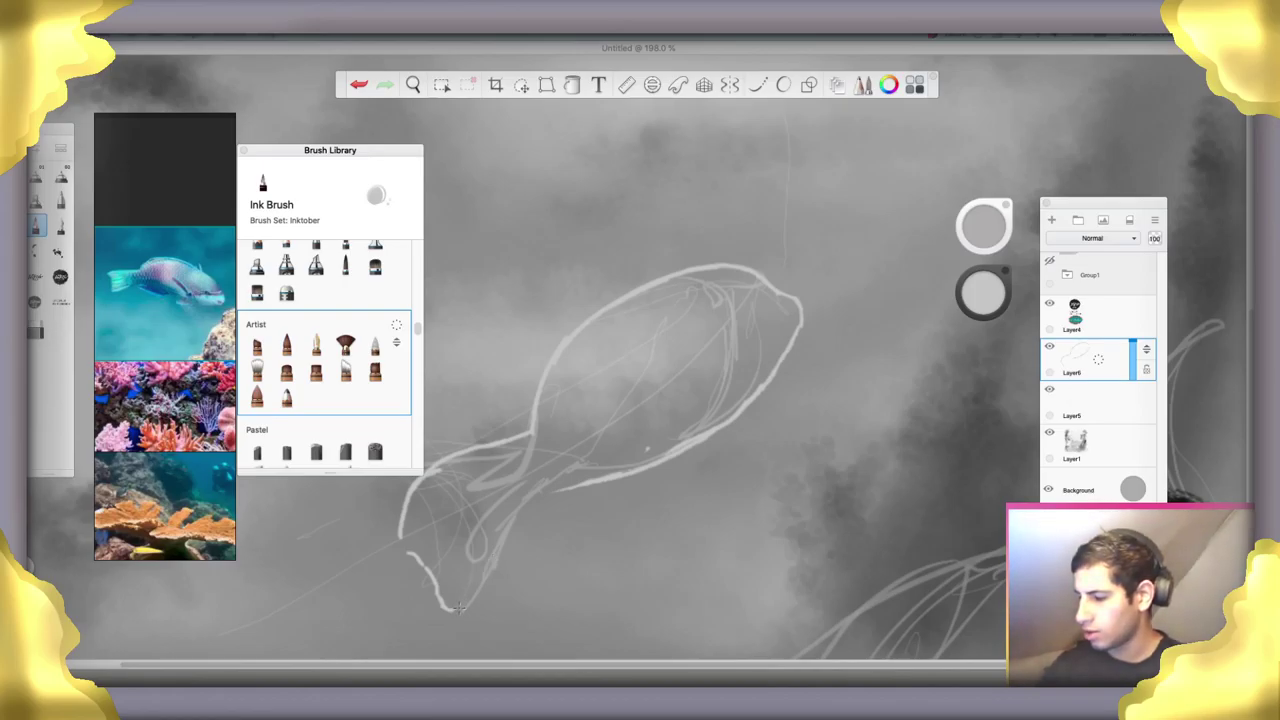
mouse_move(458, 607)
left_mouse_down()
mouse_move(502, 472)
mouse_move(539, 520)
mouse_move(501, 518)
mouse_move(517, 495)
mouse_move(504, 504)
mouse_move(590, 482)
left_mouse_up()
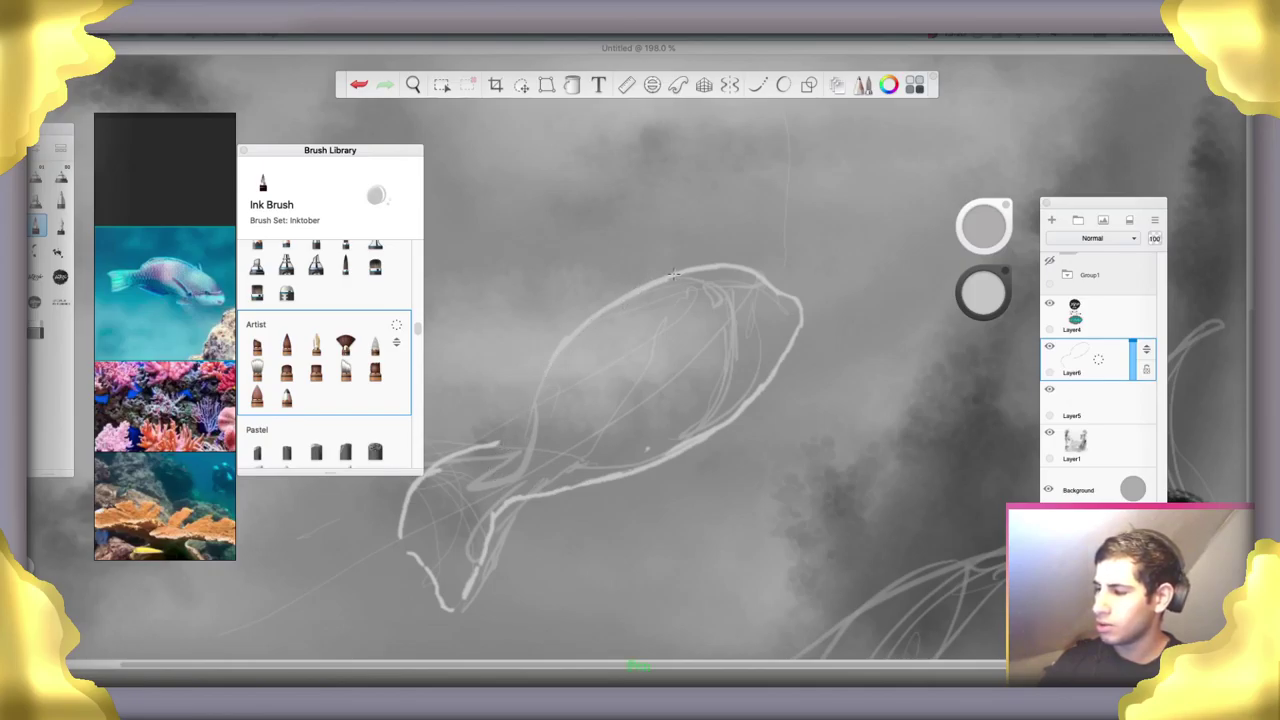
Reconnect the fish's back to the tail and ink the eye, gill line, pectoral fin, belly fin and hatched dorsal fin
left_click_drag(556, 348, 476, 450)
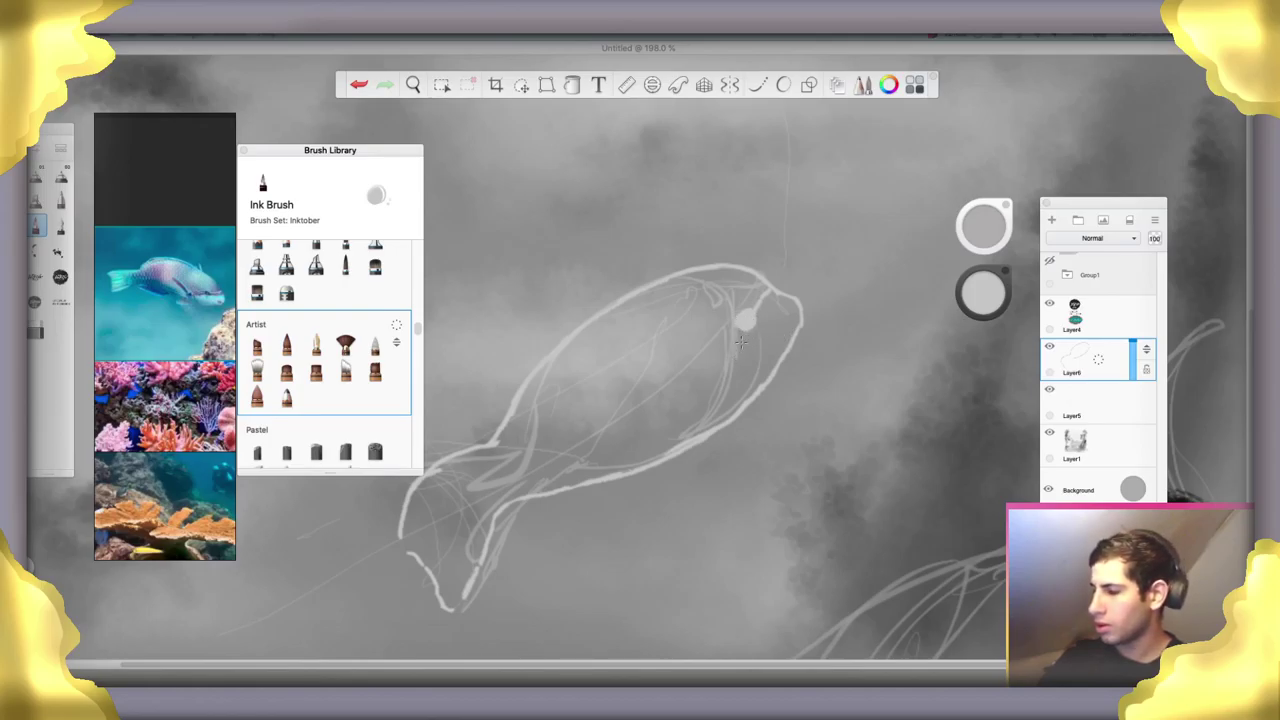
mouse_move(741, 343)
left_mouse_down()
mouse_move(715, 386)
mouse_move(688, 370)
mouse_move(708, 376)
mouse_move(655, 383)
mouse_move(598, 417)
mouse_move(622, 423)
mouse_move(609, 417)
mouse_move(702, 378)
left_mouse_up()
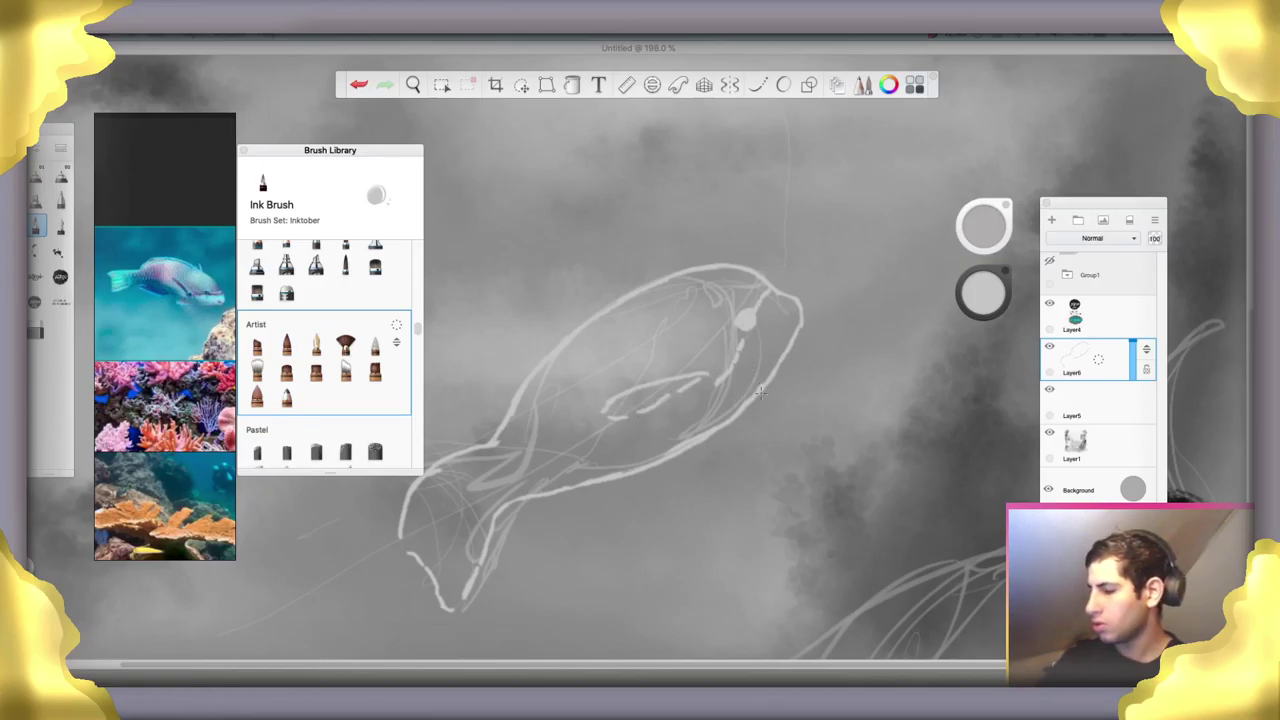
mouse_move(760, 398)
left_mouse_down()
mouse_move(723, 446)
mouse_move(657, 475)
mouse_move(713, 355)
mouse_move(698, 305)
mouse_move(618, 480)
mouse_move(565, 508)
mouse_move(514, 508)
left_mouse_up()
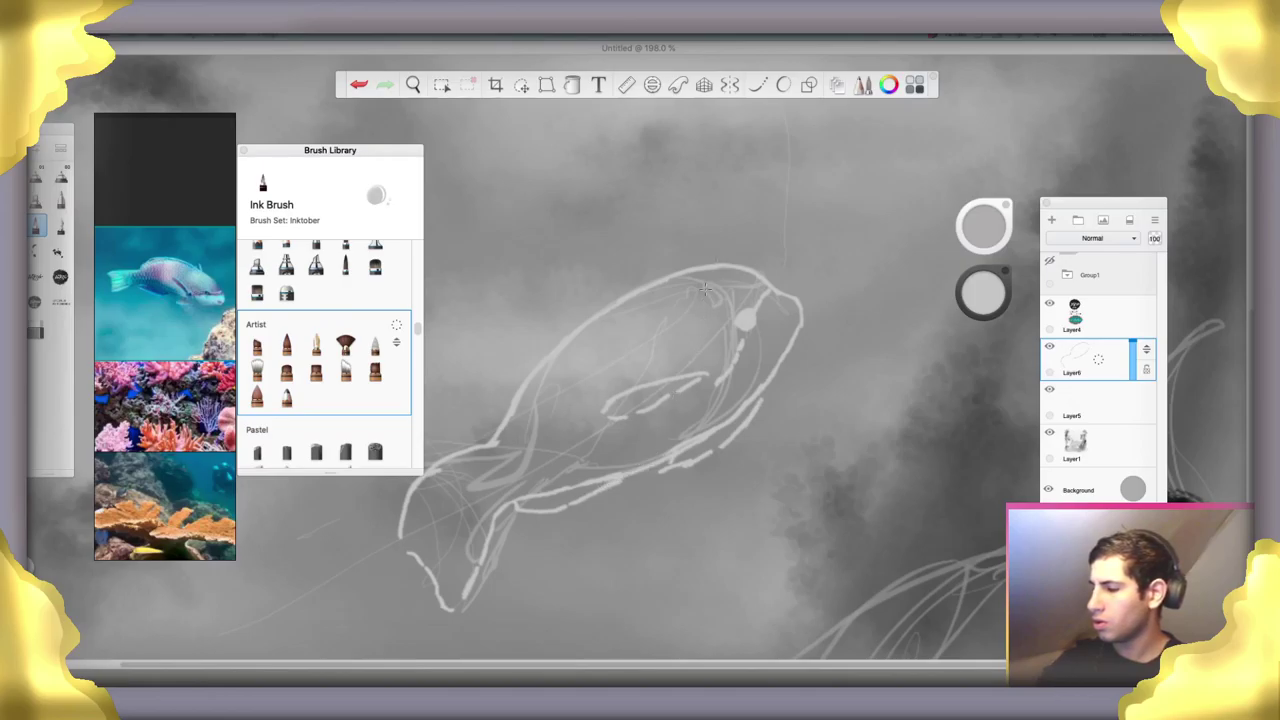
left_click_drag(667, 393, 644, 399)
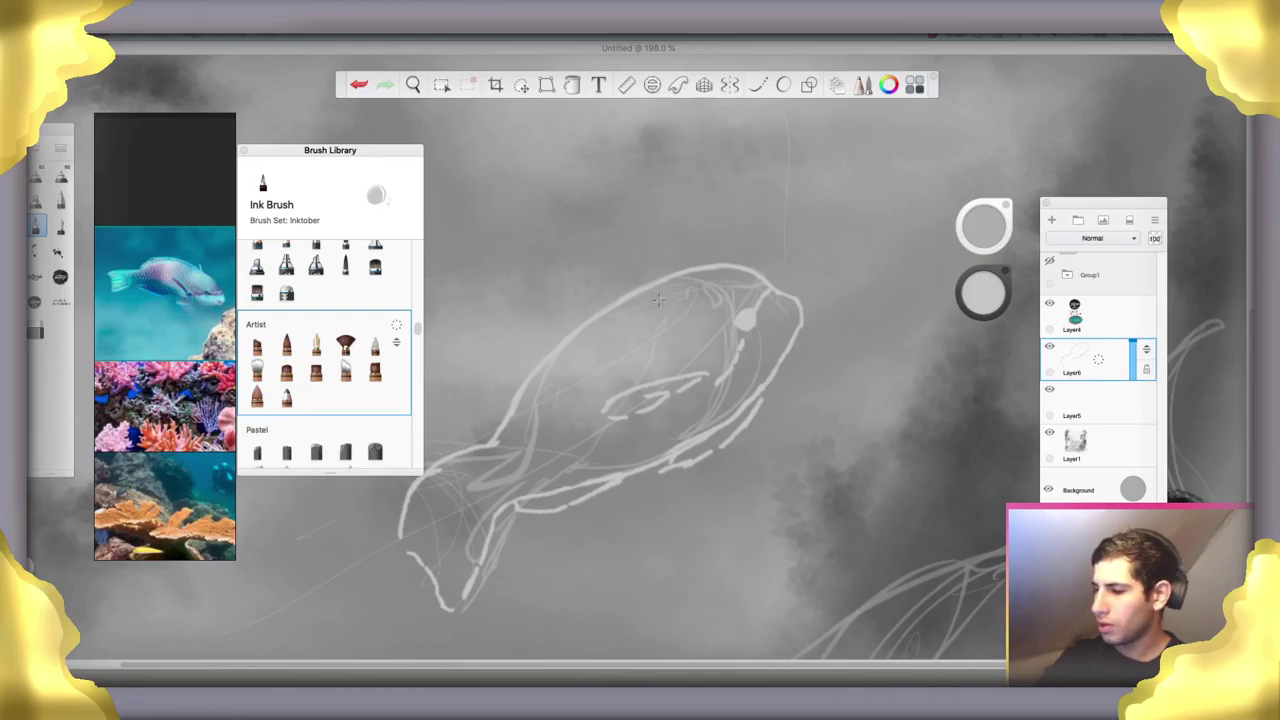
mouse_move(629, 291)
left_mouse_down()
mouse_move(539, 335)
mouse_move(486, 430)
left_mouse_up()
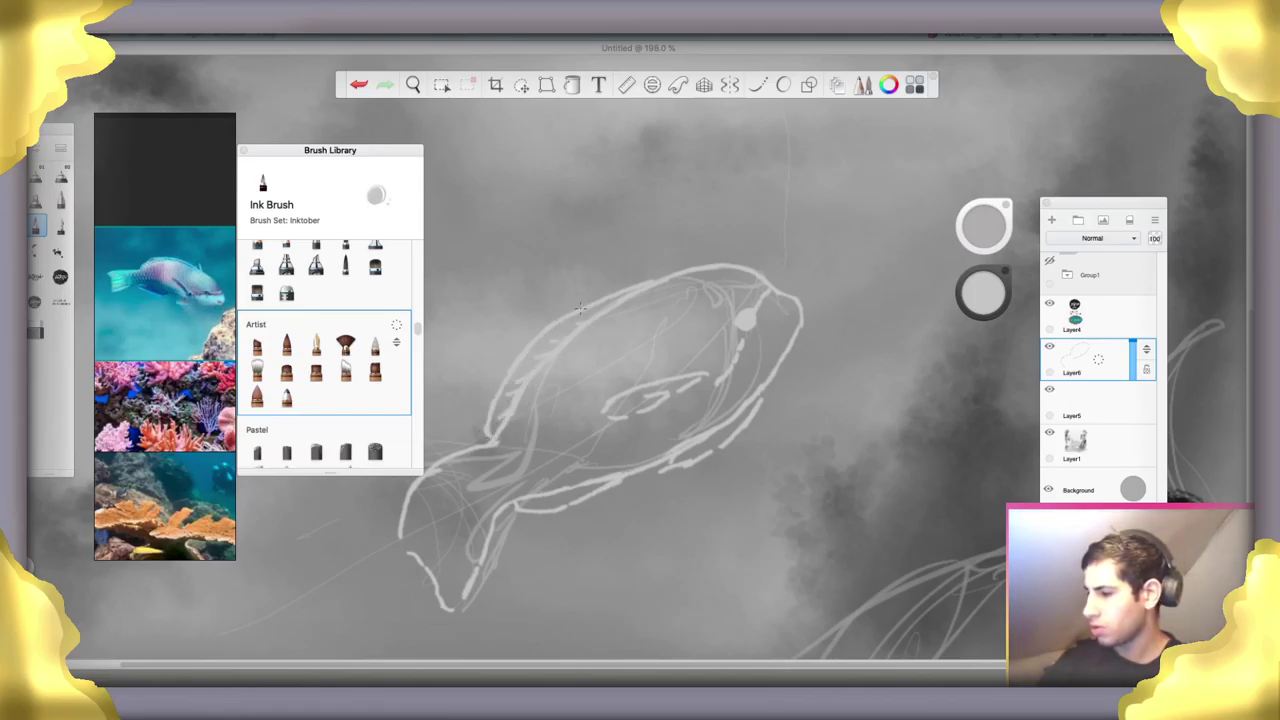
Ink ray strokes along the fish's tail fin and short scale marks where the tail joins the body
key("space")
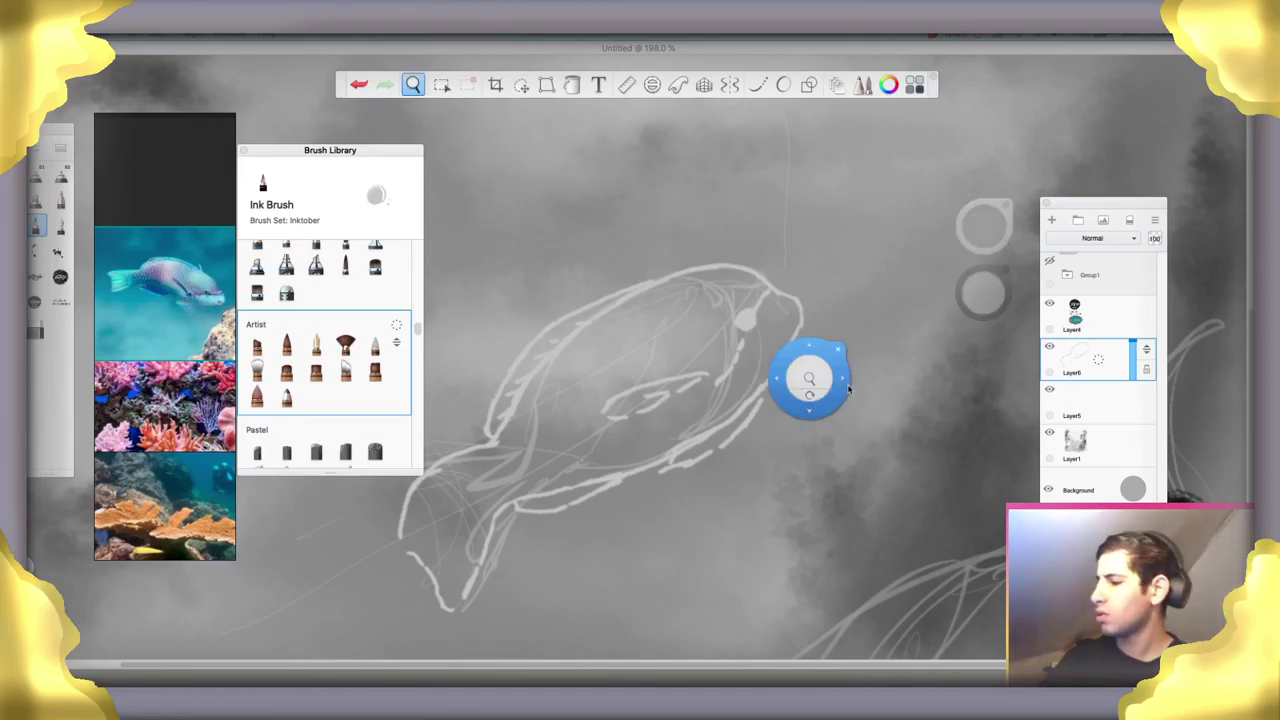
mouse_move(817, 376)
left_mouse_down()
mouse_move(691, 413)
mouse_move(720, 428)
mouse_move(817, 415)
left_mouse_up()
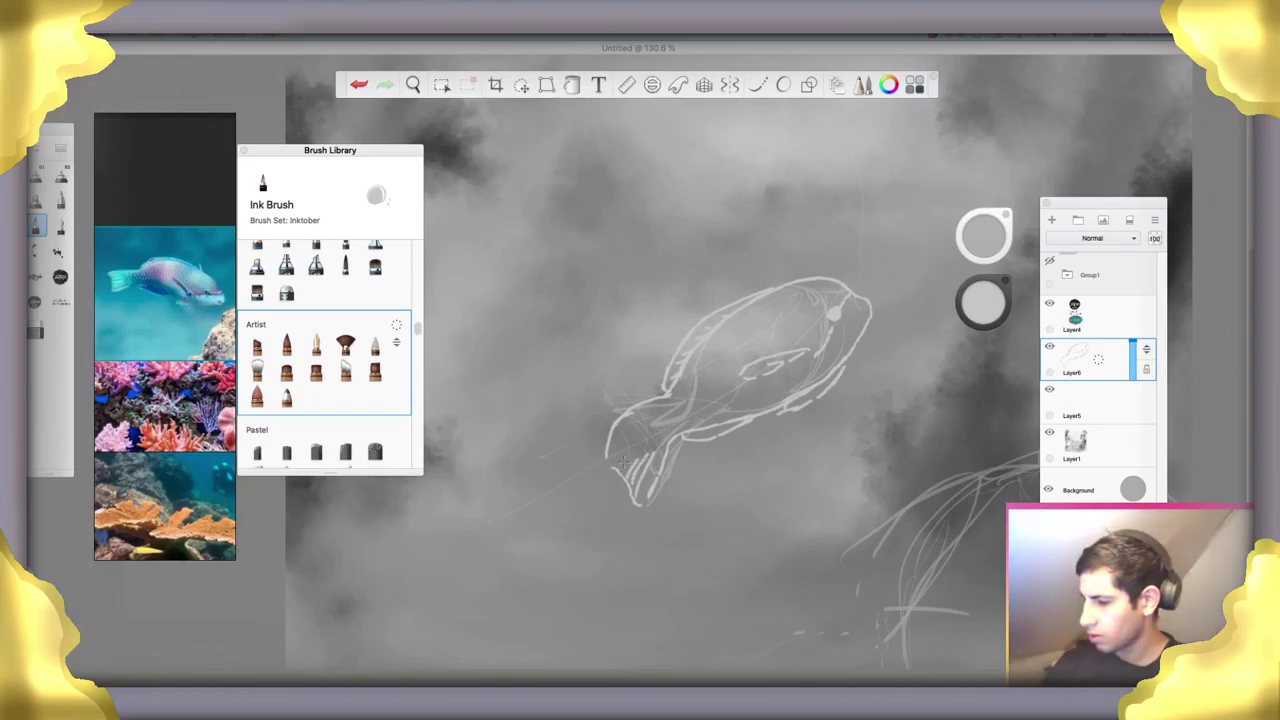
mouse_move(622, 460)
left_mouse_down()
mouse_move(636, 427)
mouse_move(610, 460)
left_mouse_up()
mouse_move(614, 450)
left_mouse_down()
mouse_move(661, 389)
mouse_move(645, 437)
left_mouse_up()
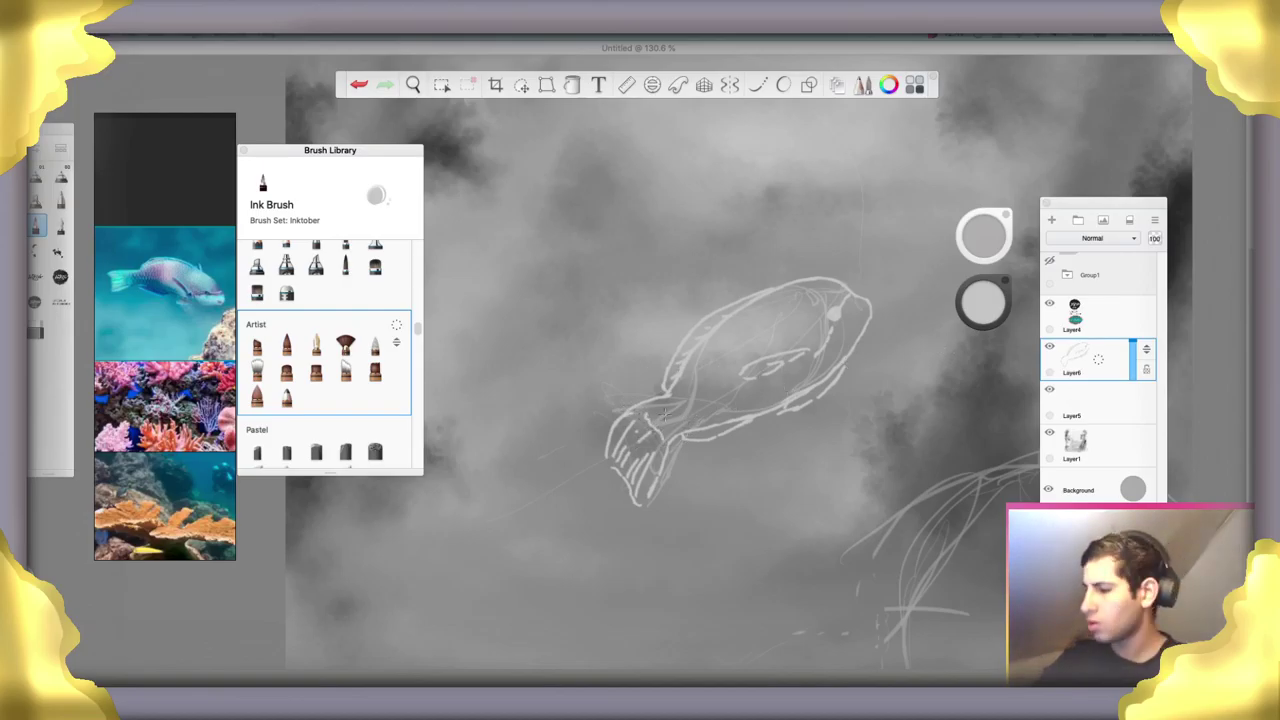
mouse_move(650, 410)
left_mouse_down()
mouse_move(659, 428)
mouse_move(679, 420)
left_mouse_up()
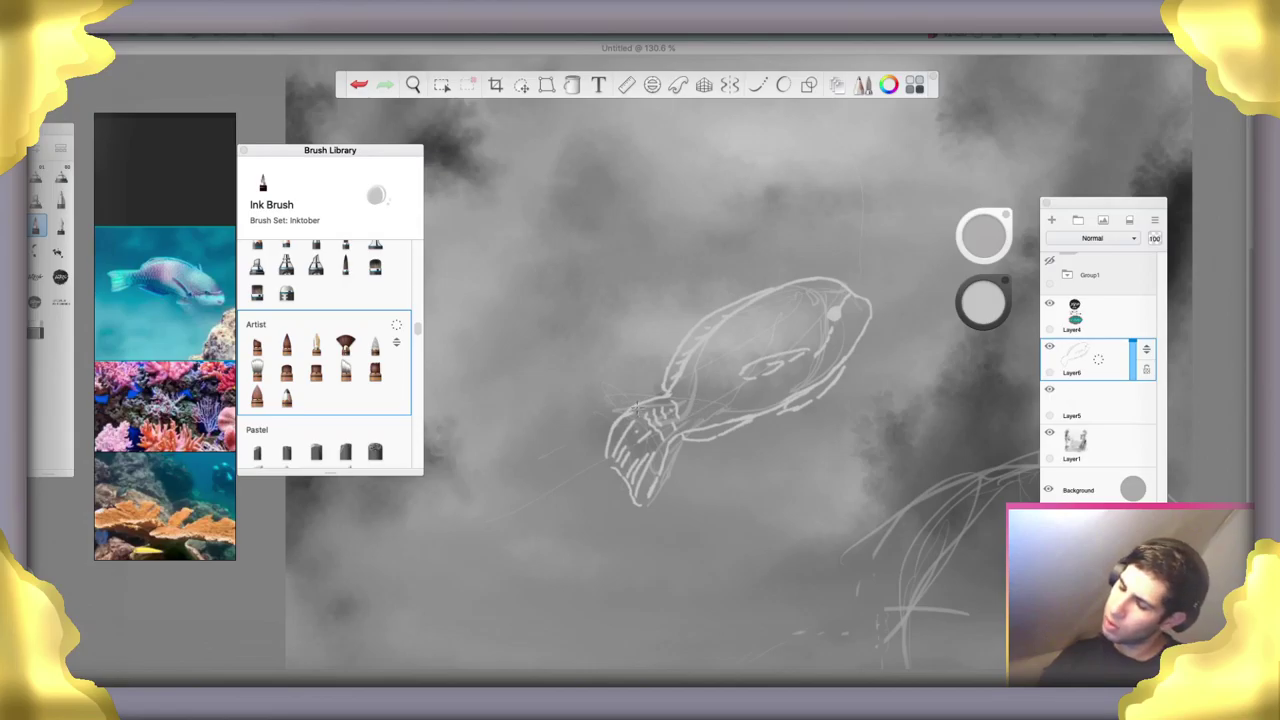
left_click_drag(636, 405, 664, 449)
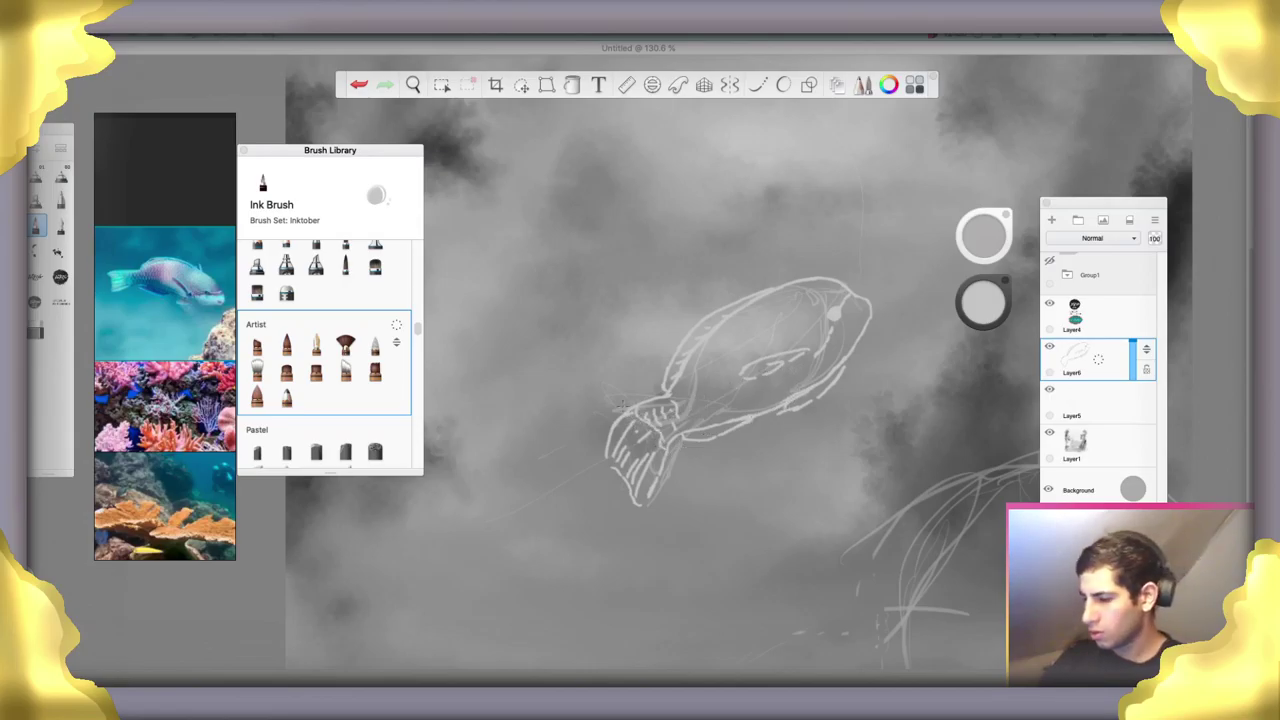
mouse_move(638, 426)
left_mouse_down()
mouse_move(663, 438)
mouse_move(661, 465)
left_mouse_up()
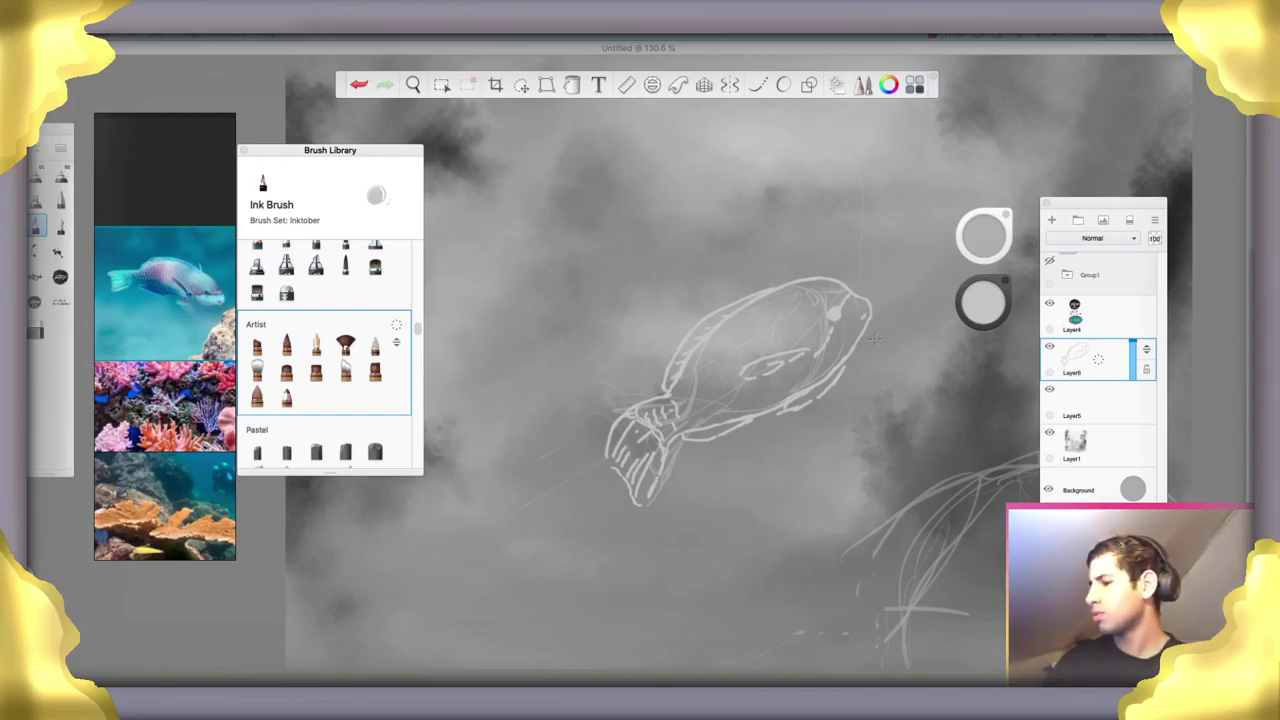
Erase stray ink around the fish's mouth and re-ink the contour from the snout down to the throat
key("e")
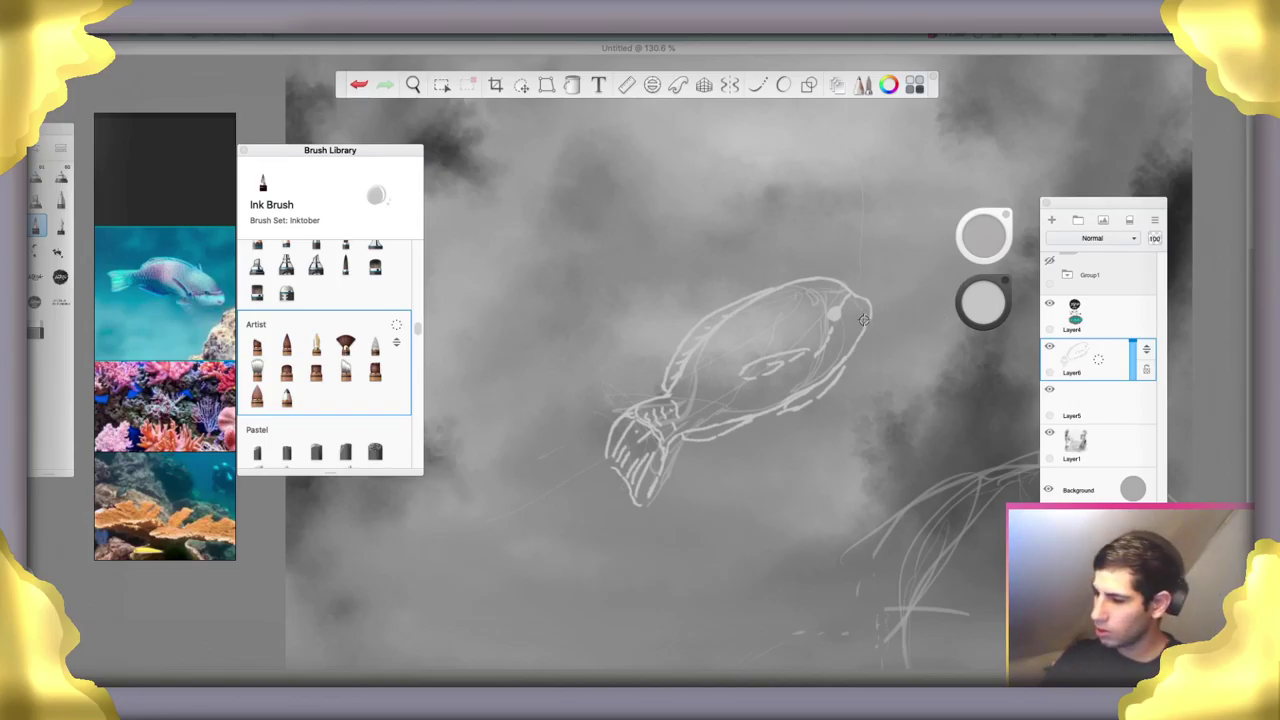
key("e")
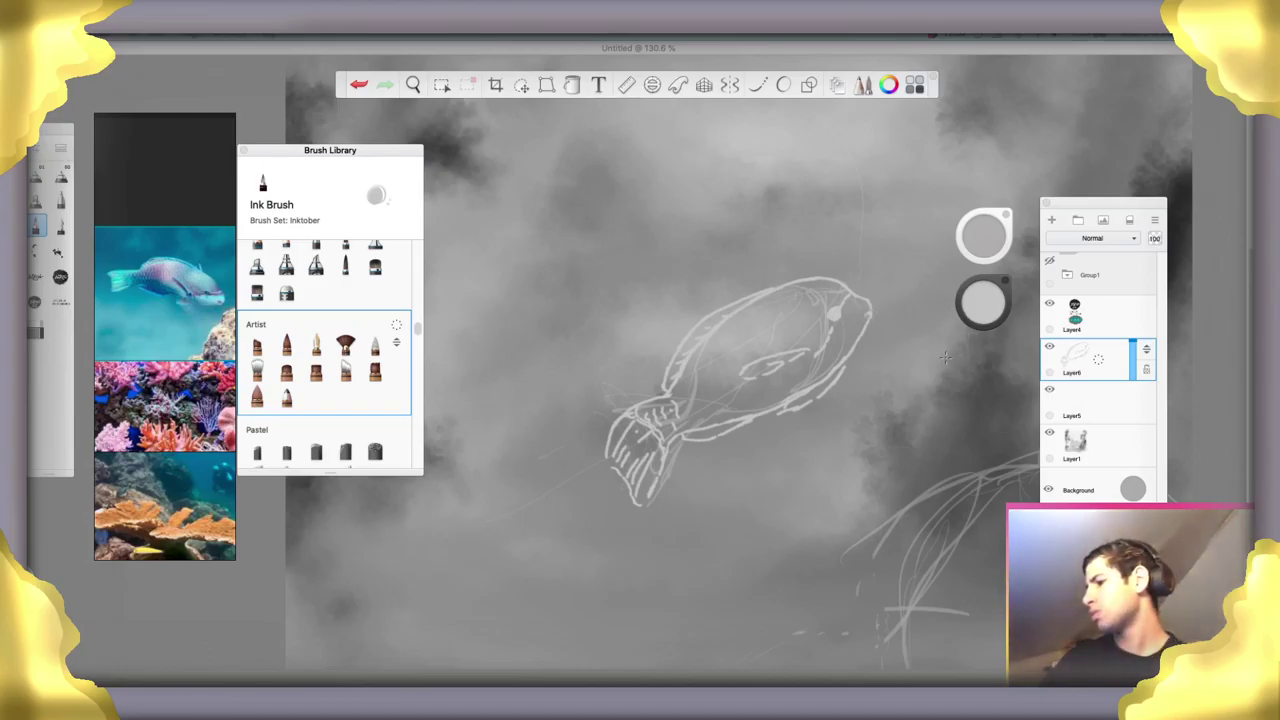
key("space")
left_click_drag(896, 378, 681, 476)
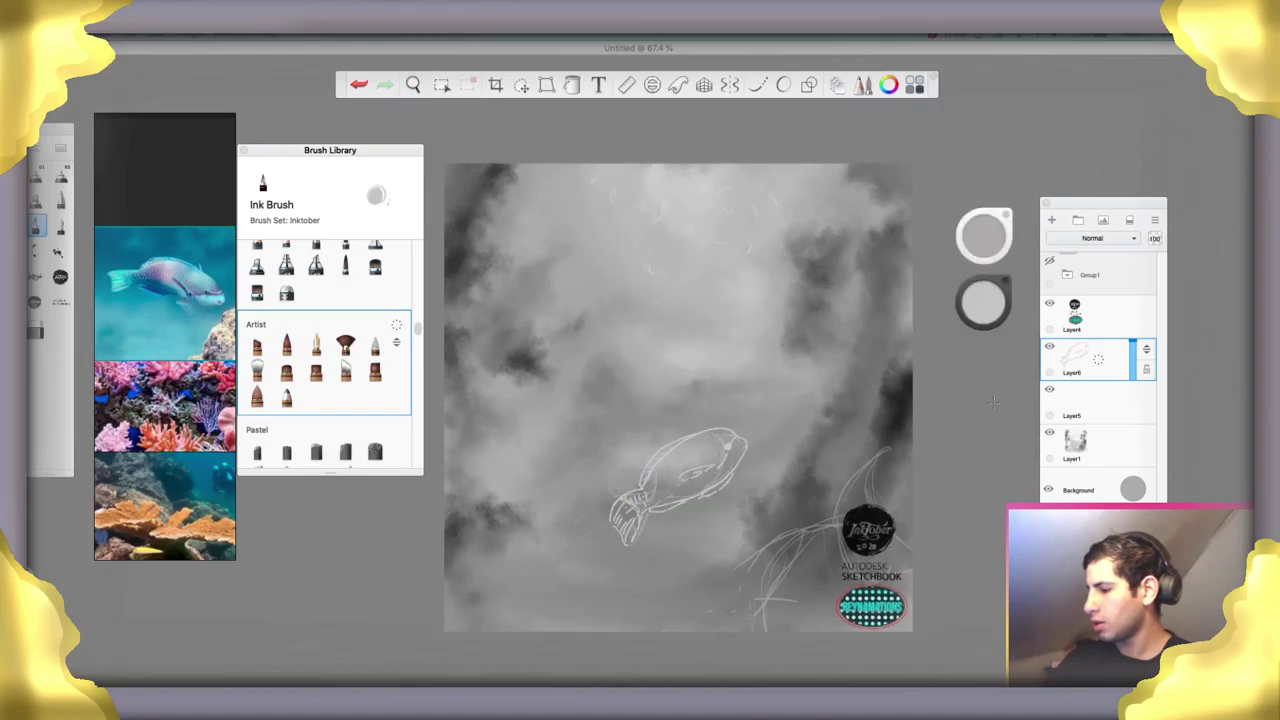
Add a new layer beneath the fish's ink layer and adjust the brush's grey tone for the fill
left_click(1053, 222)
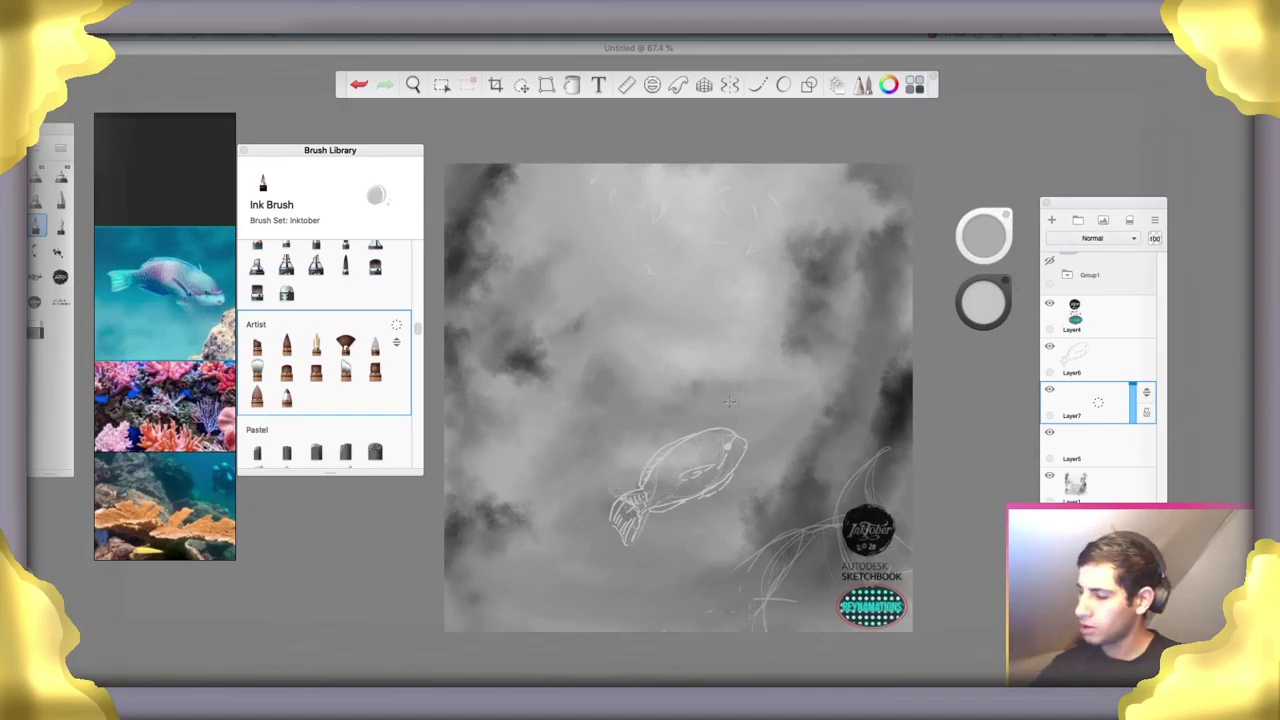
key("space")
left_click_drag(678, 428, 757, 411)
left_click_drag(768, 466, 752, 428)
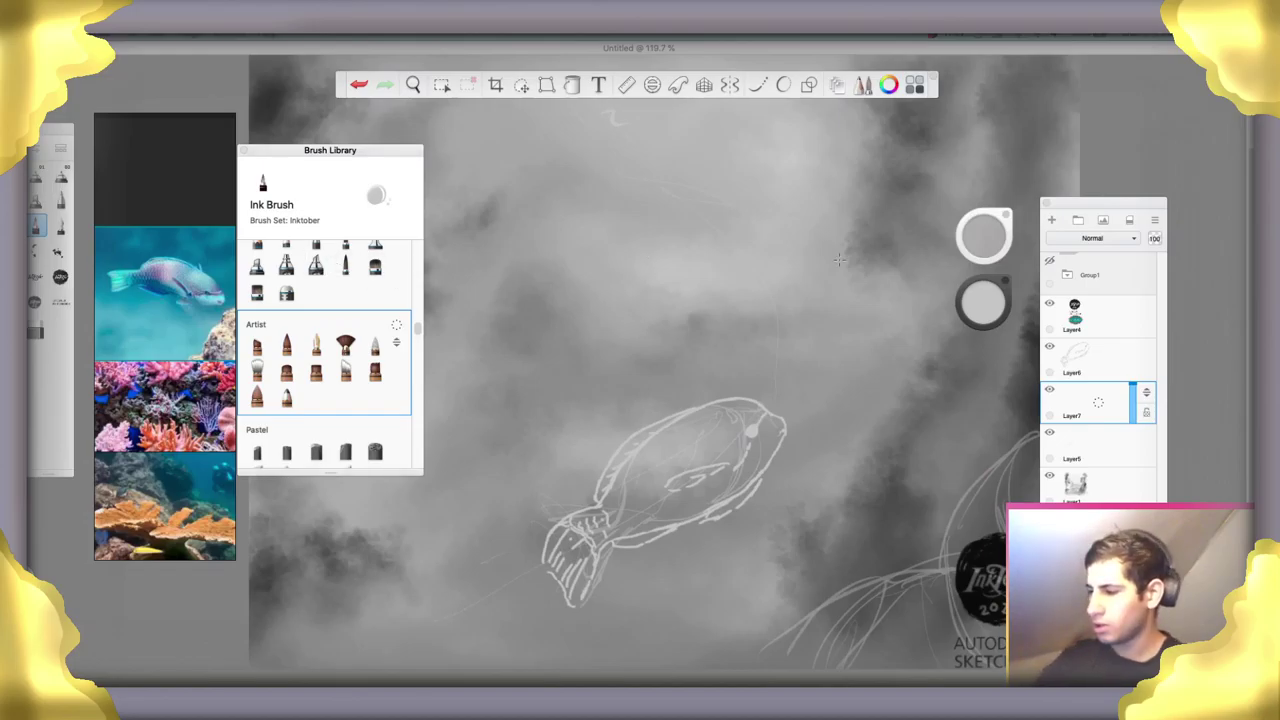
left_click_drag(985, 314, 986, 336)
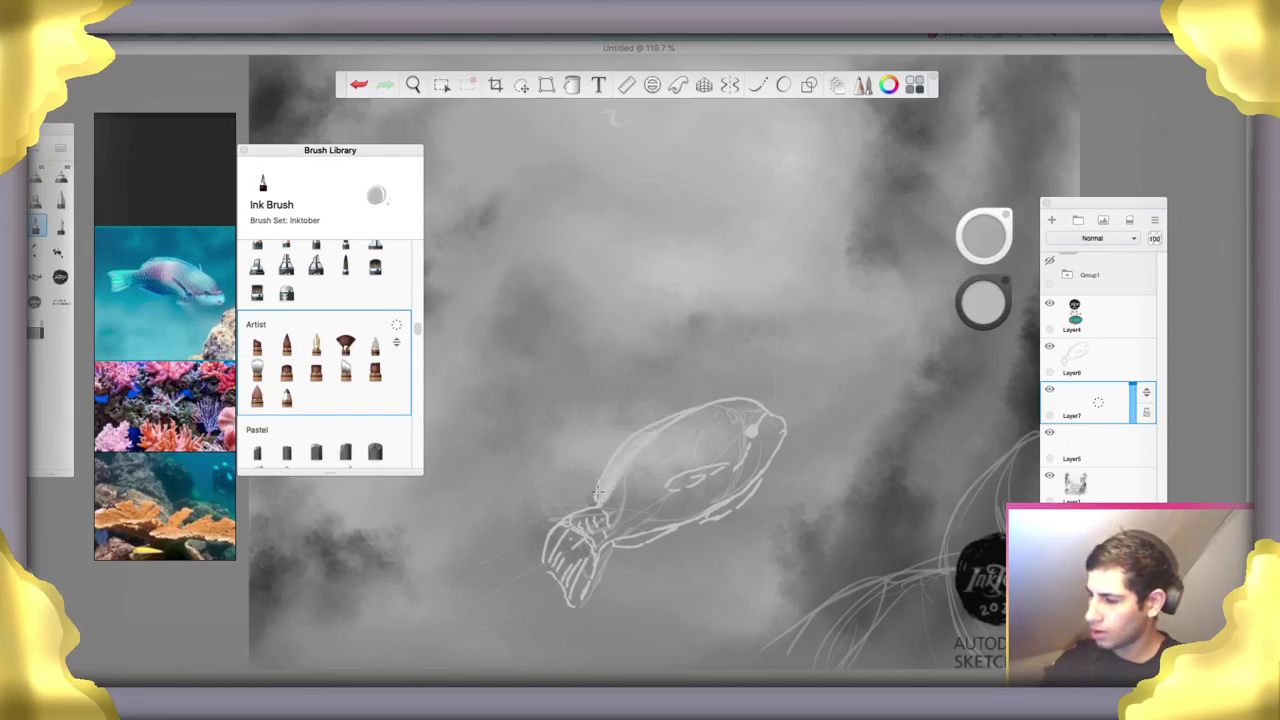
Fill the fish's dorsal fin edge and tail fin with flat light grey beneath the ink lines
mouse_move(676, 424)
left_mouse_down()
mouse_move(702, 414)
mouse_move(688, 424)
left_mouse_up()
mouse_move(634, 470)
left_mouse_down()
mouse_move(602, 508)
mouse_move(596, 542)
mouse_move(610, 526)
mouse_move(570, 592)
left_mouse_up()
left_click_drag(590, 534, 558, 578)
mouse_move(598, 508)
left_mouse_down()
mouse_move(554, 535)
mouse_move(582, 511)
mouse_move(547, 555)
mouse_move(565, 579)
mouse_move(543, 559)
mouse_move(552, 537)
mouse_move(550, 570)
mouse_move(563, 550)
mouse_move(574, 598)
left_mouse_up()
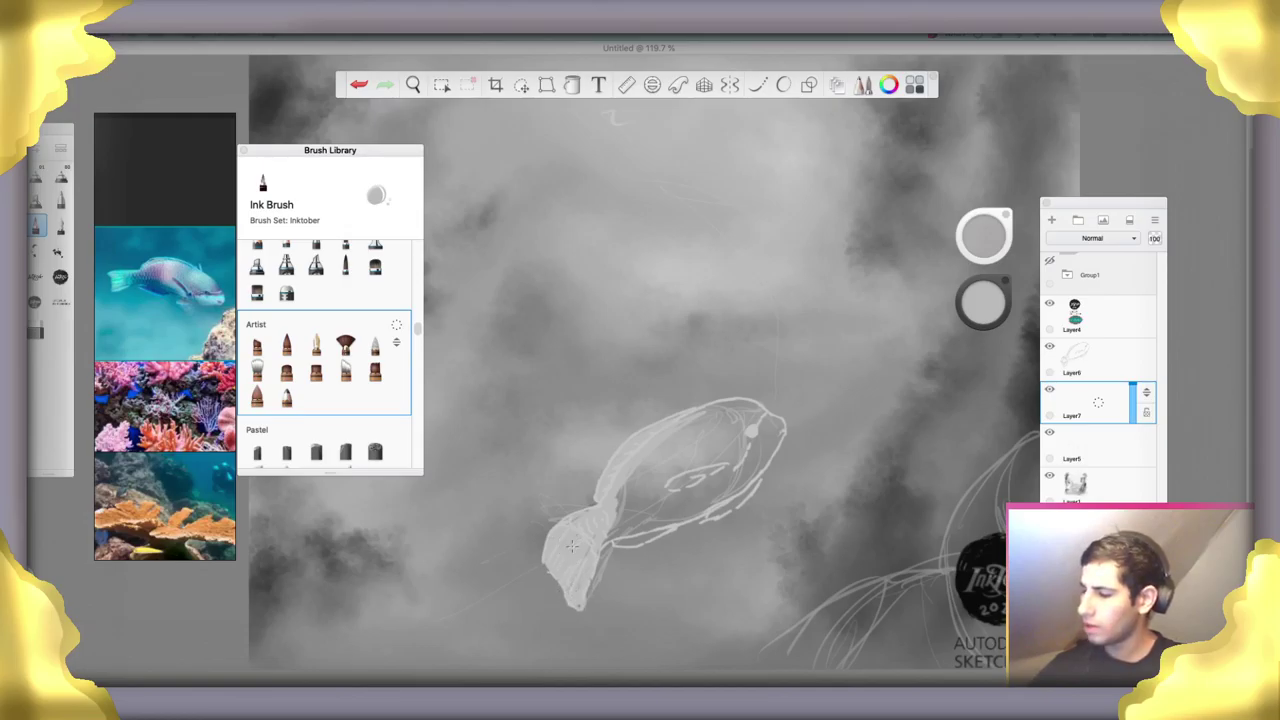
left_click_drag(608, 537, 592, 580)
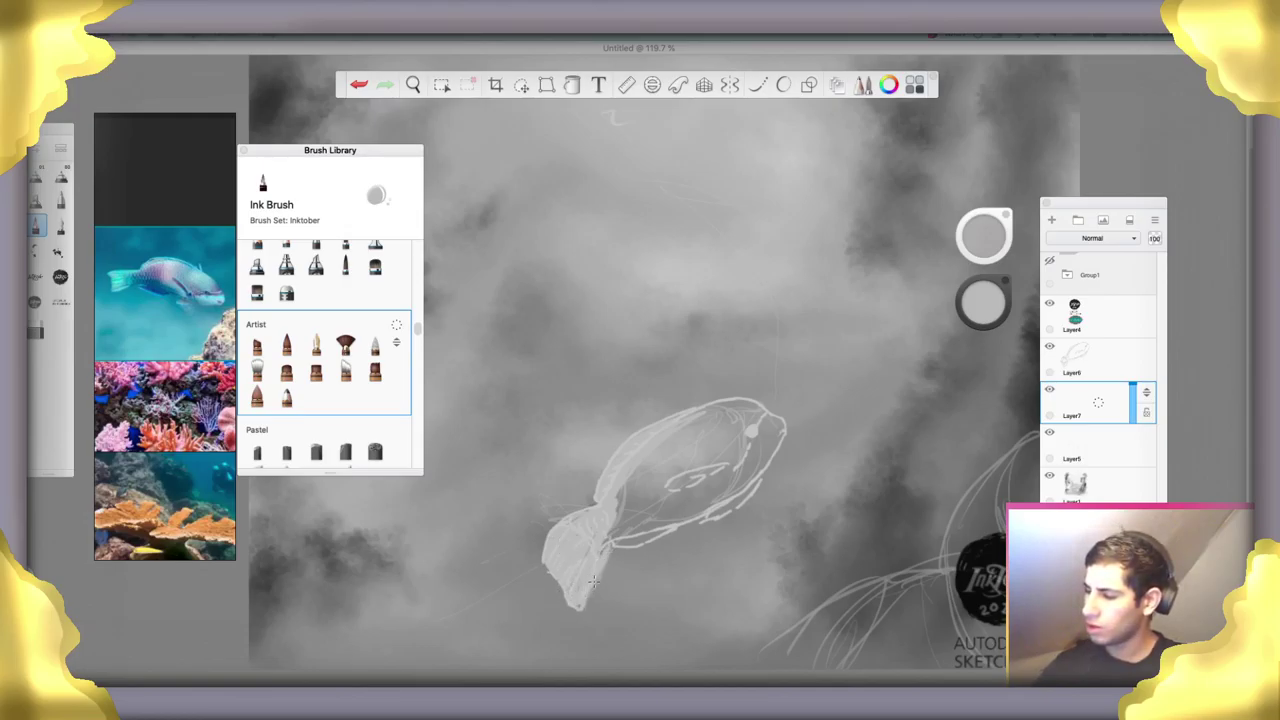
Erase the fill spilling past the tail's lower edge and touch up the grey where the tail meets the belly
key("e")
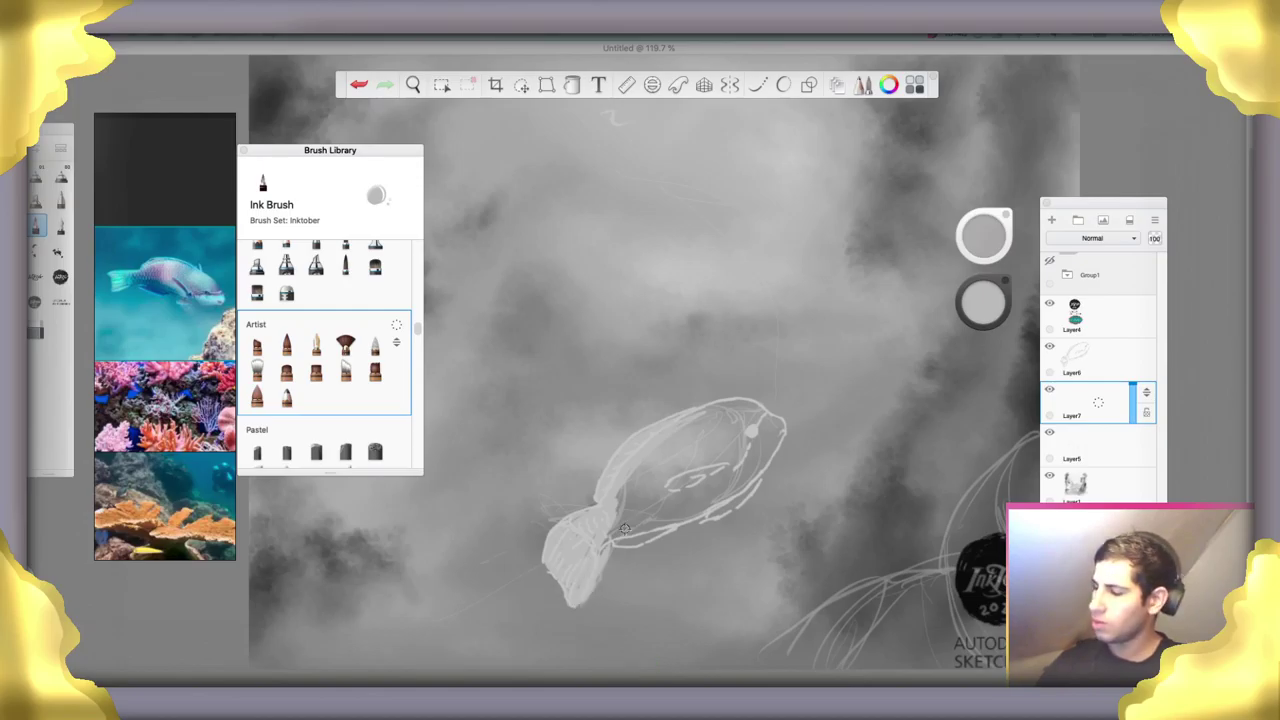
key("e")
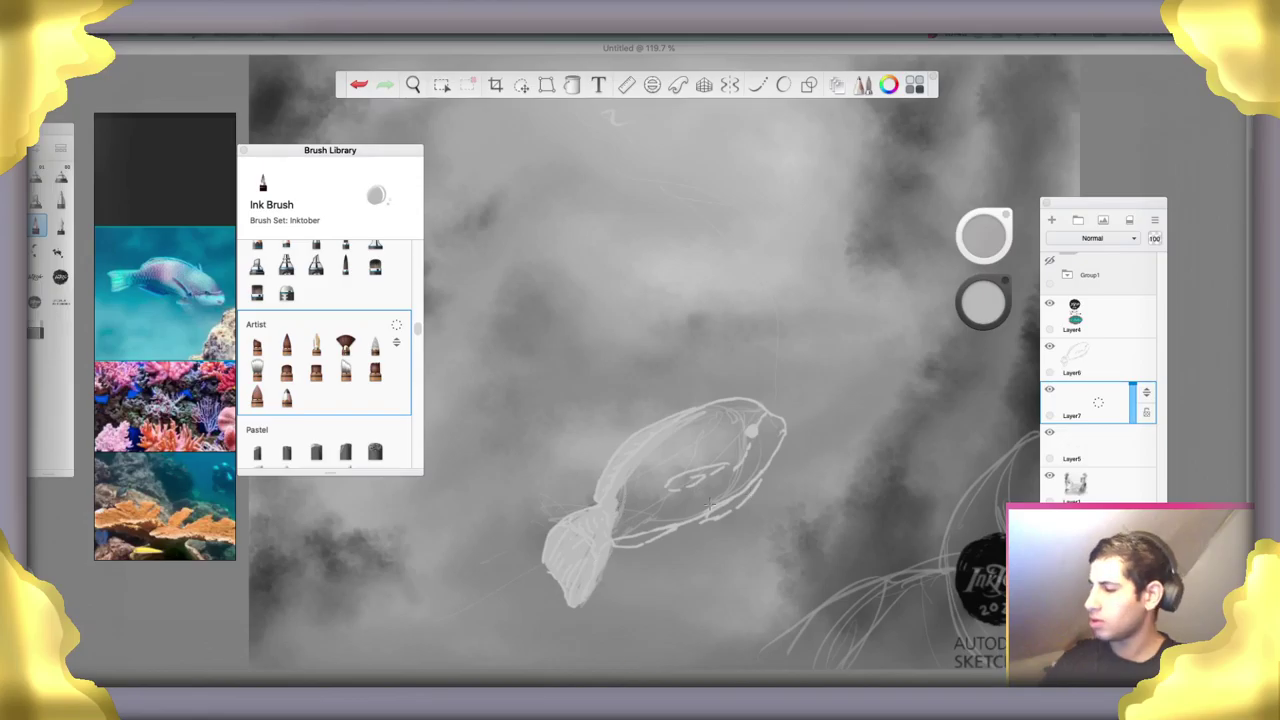
key("e")
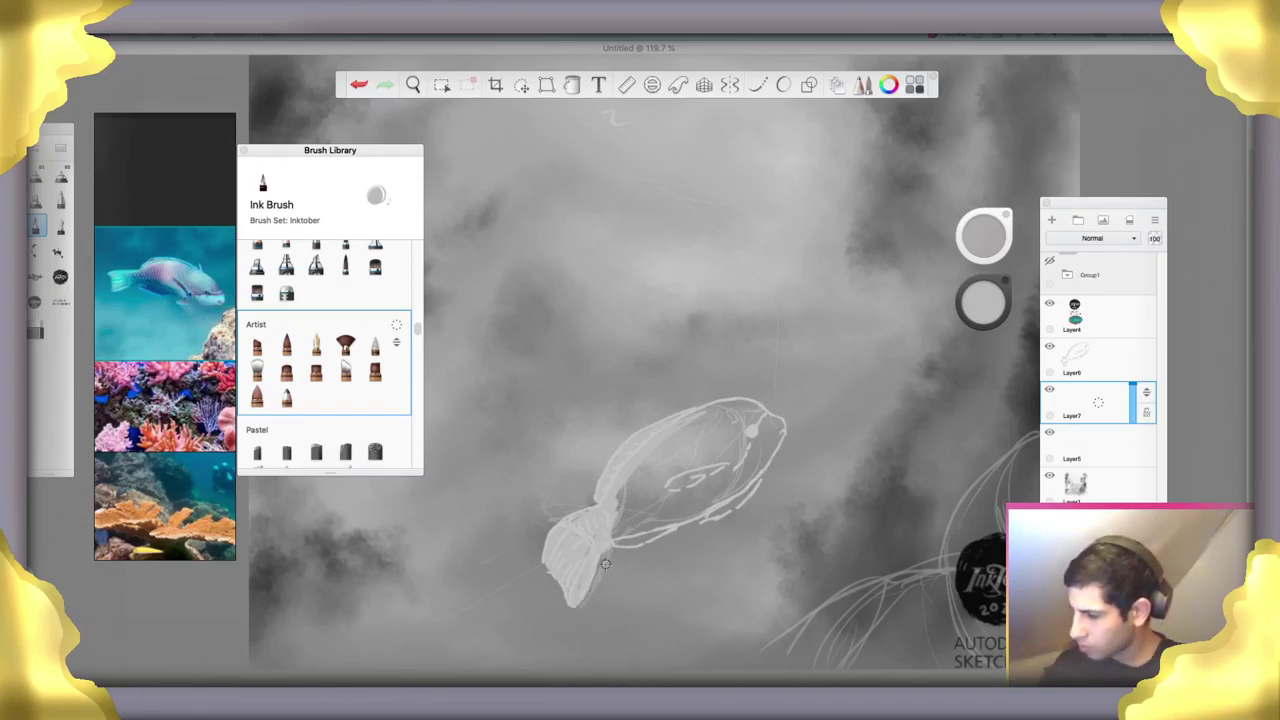
key("e")
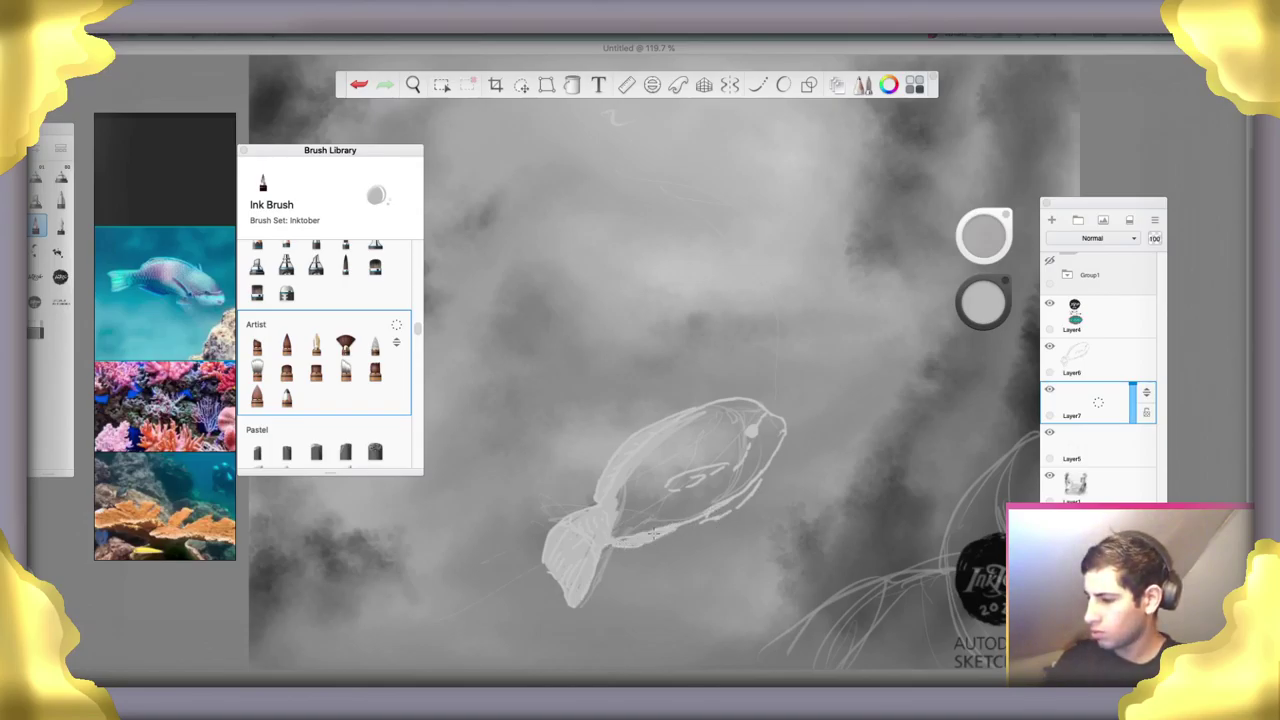
Fill the rest of the fish's body, head and belly fin with the same flat light grey
mouse_move(710, 513)
left_mouse_down()
mouse_move(746, 494)
mouse_move(735, 504)
mouse_move(782, 425)
mouse_move(737, 401)
mouse_move(751, 406)
mouse_move(684, 420)
mouse_move(721, 405)
mouse_move(737, 410)
mouse_move(681, 427)
mouse_move(751, 415)
mouse_move(713, 414)
mouse_move(767, 427)
mouse_move(721, 414)
mouse_move(756, 419)
mouse_move(730, 411)
mouse_move(759, 412)
mouse_move(740, 407)
mouse_move(767, 440)
left_mouse_up()
mouse_move(740, 486)
left_mouse_down()
mouse_move(715, 506)
mouse_move(607, 538)
mouse_move(640, 513)
mouse_move(632, 467)
left_mouse_up()
mouse_move(694, 424)
left_mouse_down()
mouse_move(610, 523)
mouse_move(709, 417)
mouse_move(620, 506)
mouse_move(616, 494)
mouse_move(704, 421)
mouse_move(626, 515)
mouse_move(704, 433)
mouse_move(632, 507)
mouse_move(699, 497)
mouse_move(632, 520)
left_mouse_up()
mouse_move(716, 497)
left_mouse_down()
mouse_move(706, 492)
mouse_move(755, 450)
mouse_move(730, 490)
left_mouse_up()
mouse_move(750, 440)
left_mouse_down()
mouse_move(694, 488)
mouse_move(720, 440)
mouse_move(658, 510)
mouse_move(678, 468)
left_mouse_up()
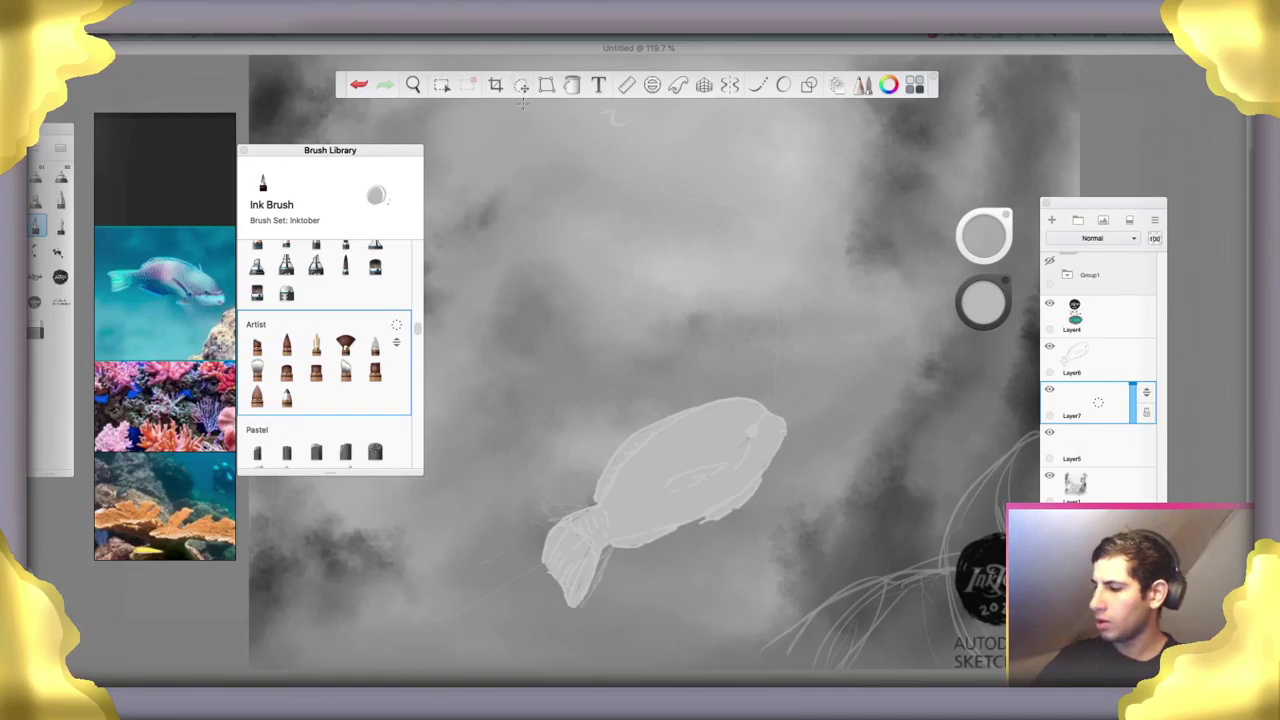
Lasso-select the fish's belly fin, tail rays, dorsal fin, pectoral fin and eye as one combined selection
left_click(441, 85)
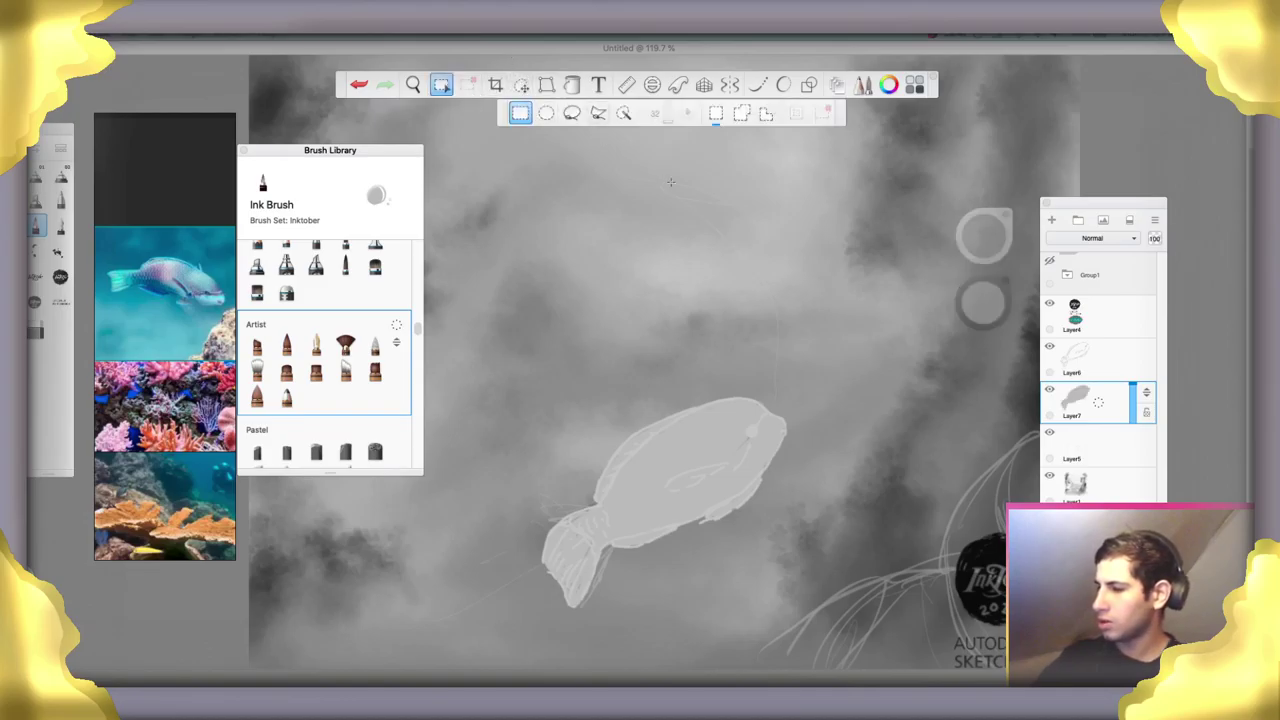
left_click(571, 113)
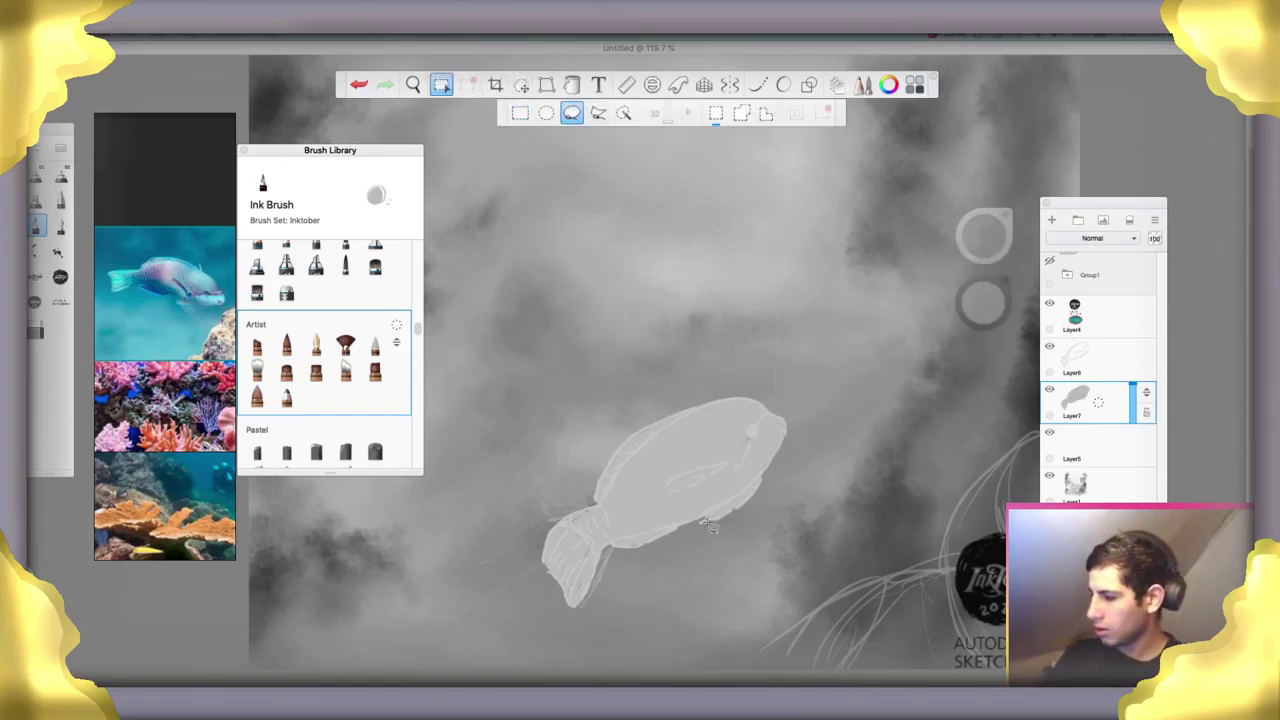
left_click_drag(720, 510, 787, 480)
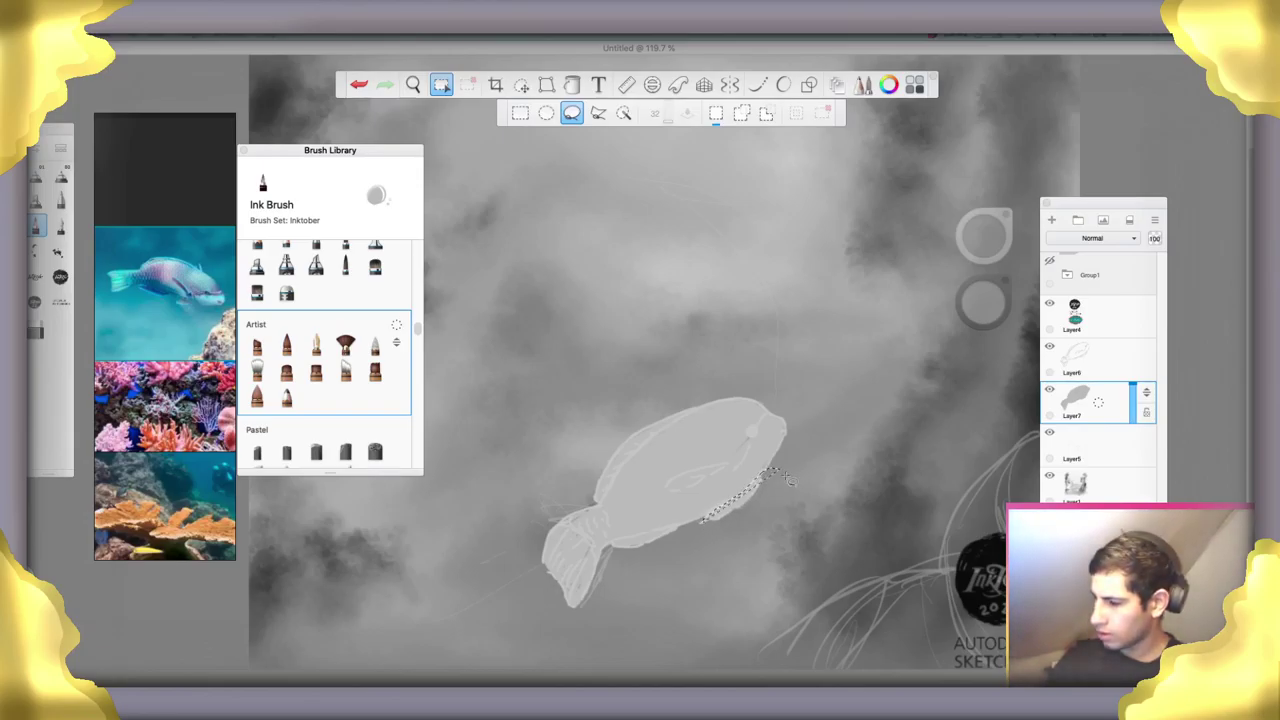
left_click_drag(697, 595, 686, 543)
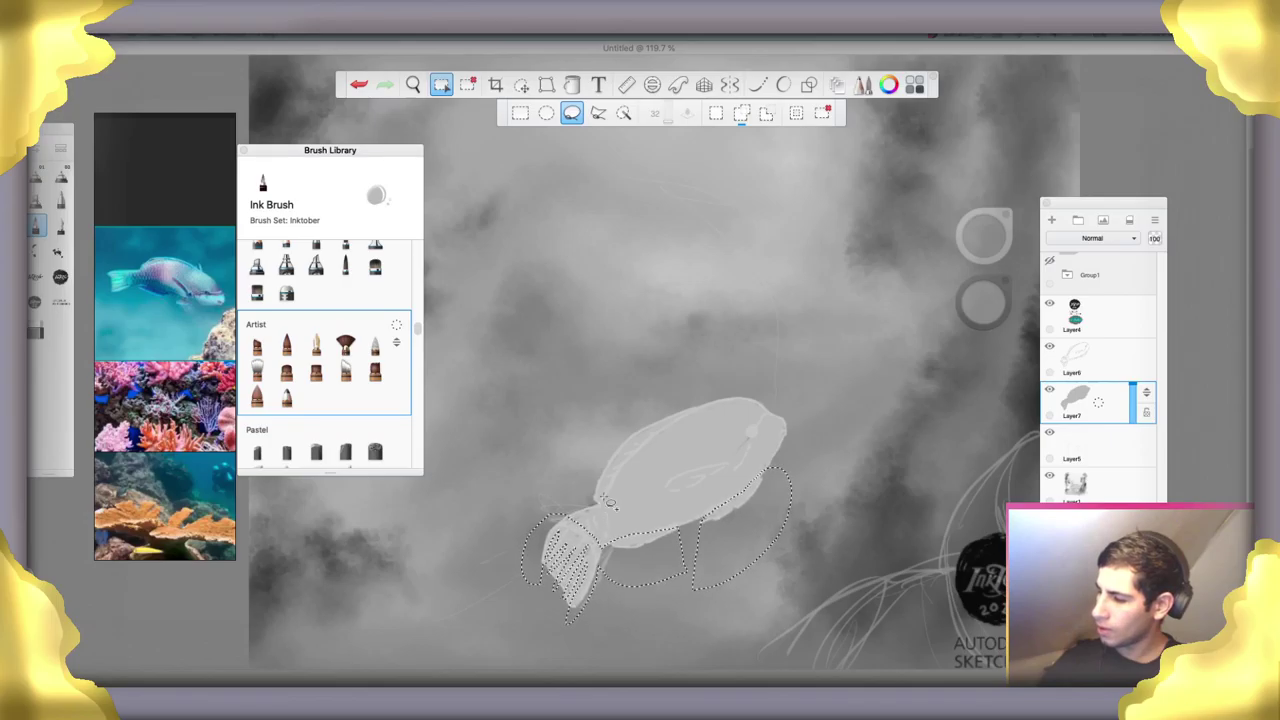
left_click_drag(640, 455, 697, 400)
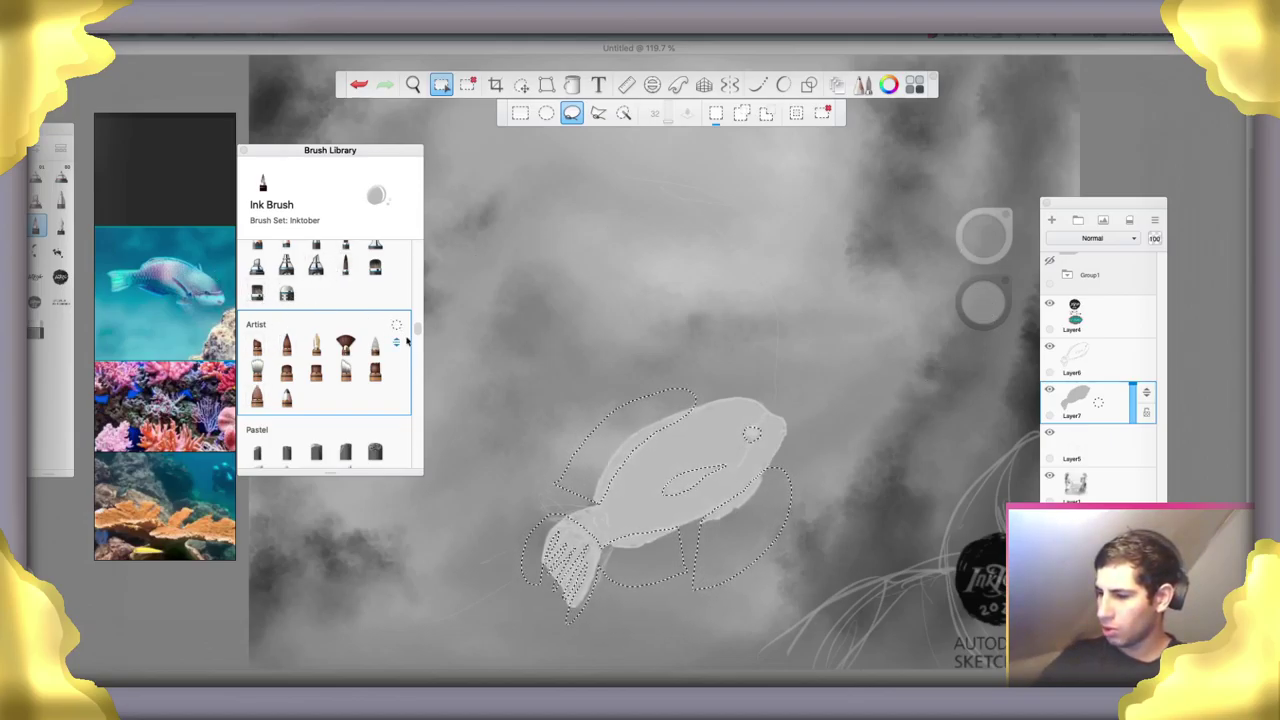
Choose the Salty Watercolor brush from the Artist set with a dark grey and shade the selected fins and eye
mouse_move(418, 328)
left_mouse_down()
mouse_move(420, 266)
mouse_move(417, 336)
left_mouse_up()
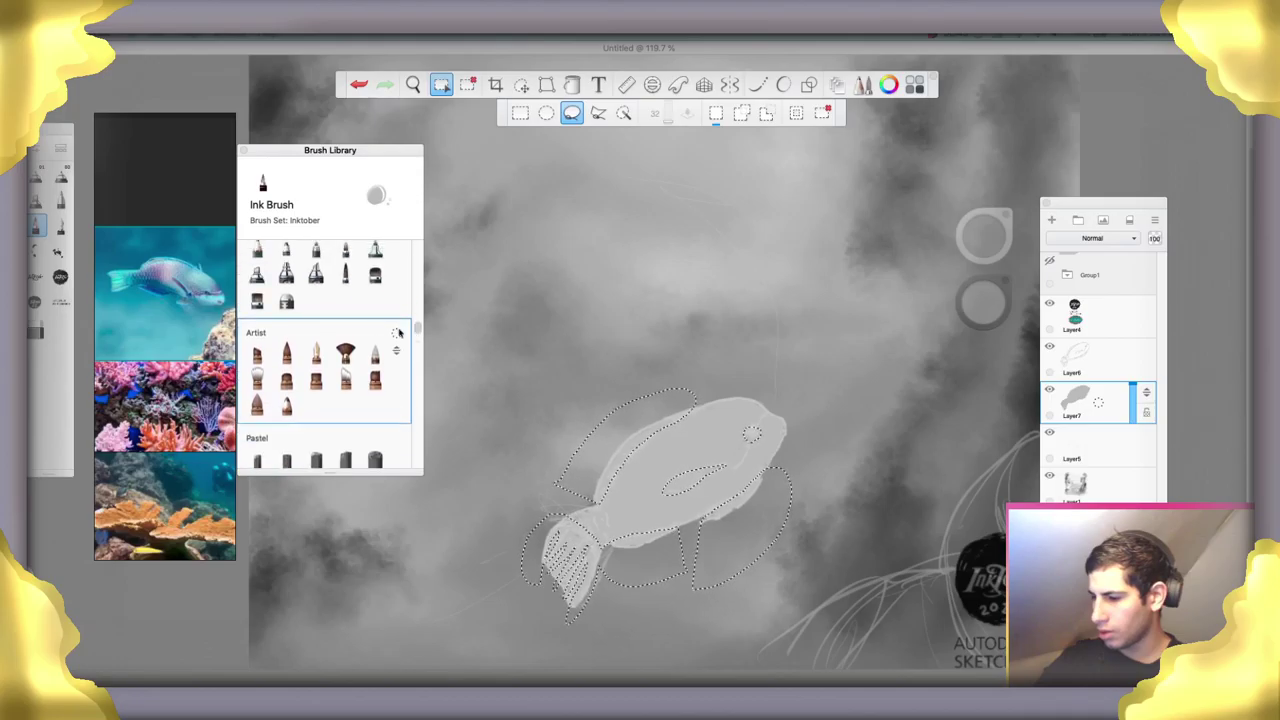
left_click(345, 352)
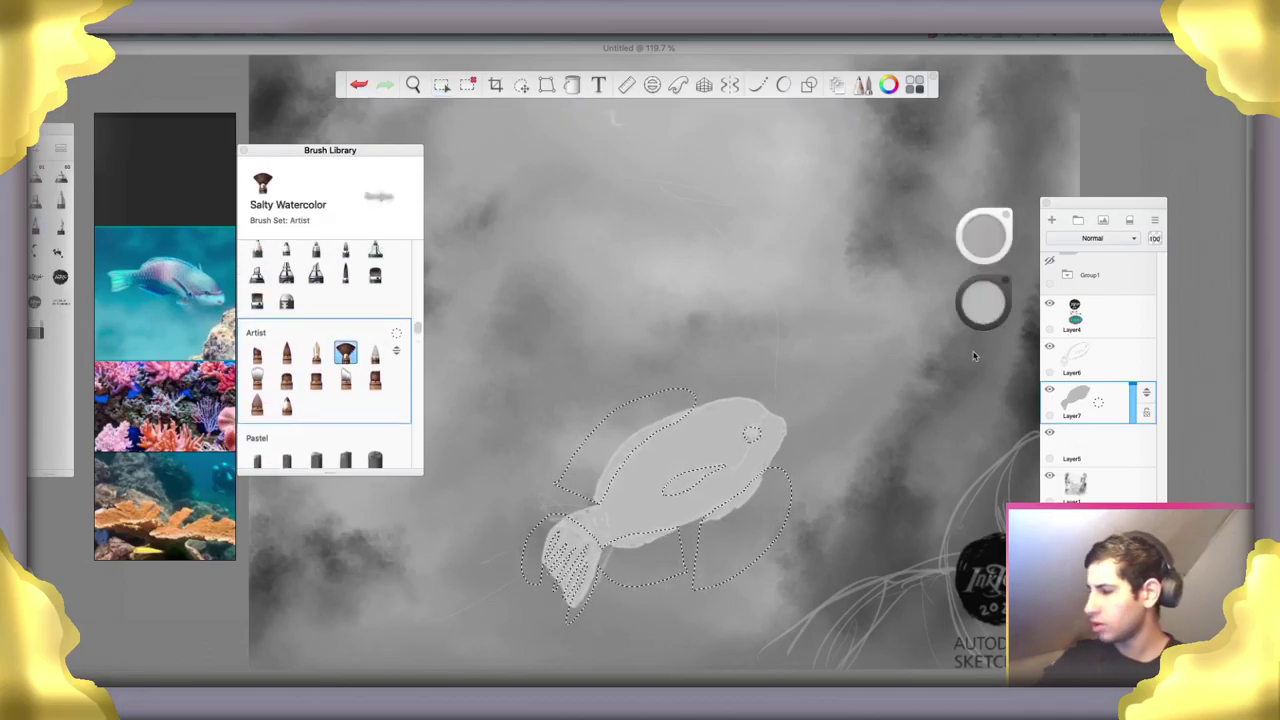
left_click_drag(983, 302, 965, 398)
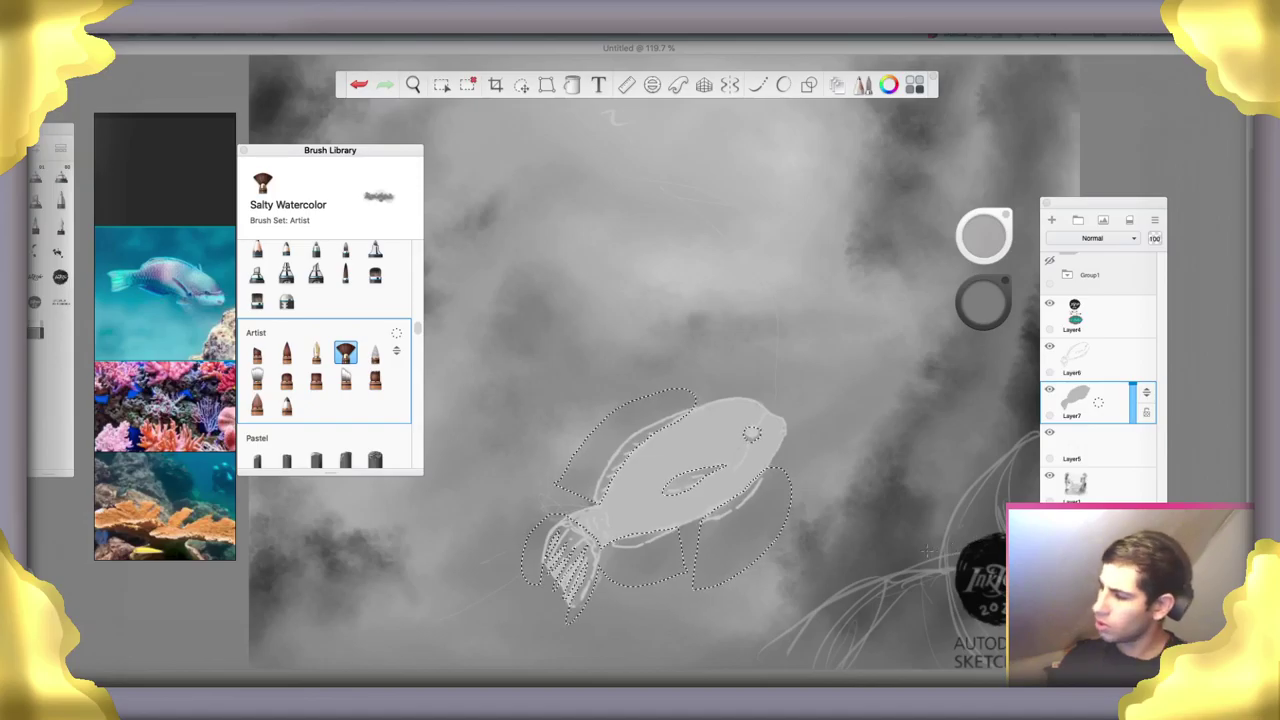
Undo the dark shading strokes on the fish's selected fins, tail and eye
key("super+z")
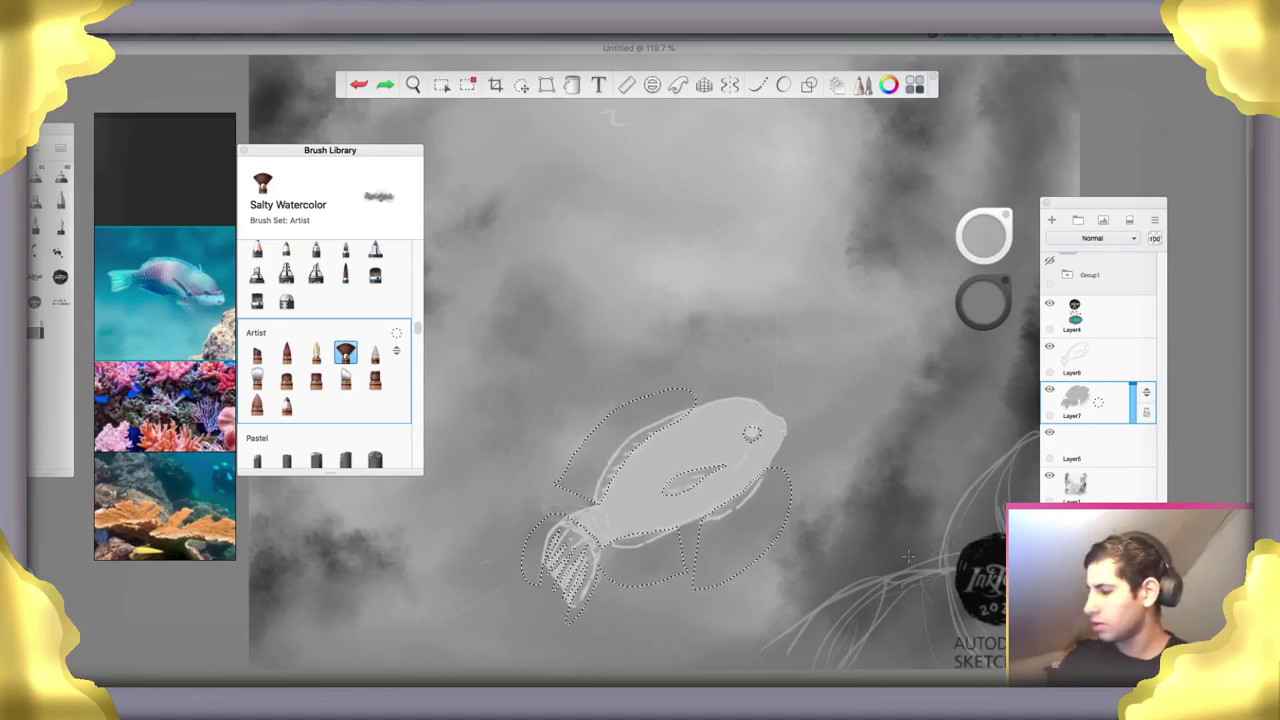
key("super+z")
key("super+z")
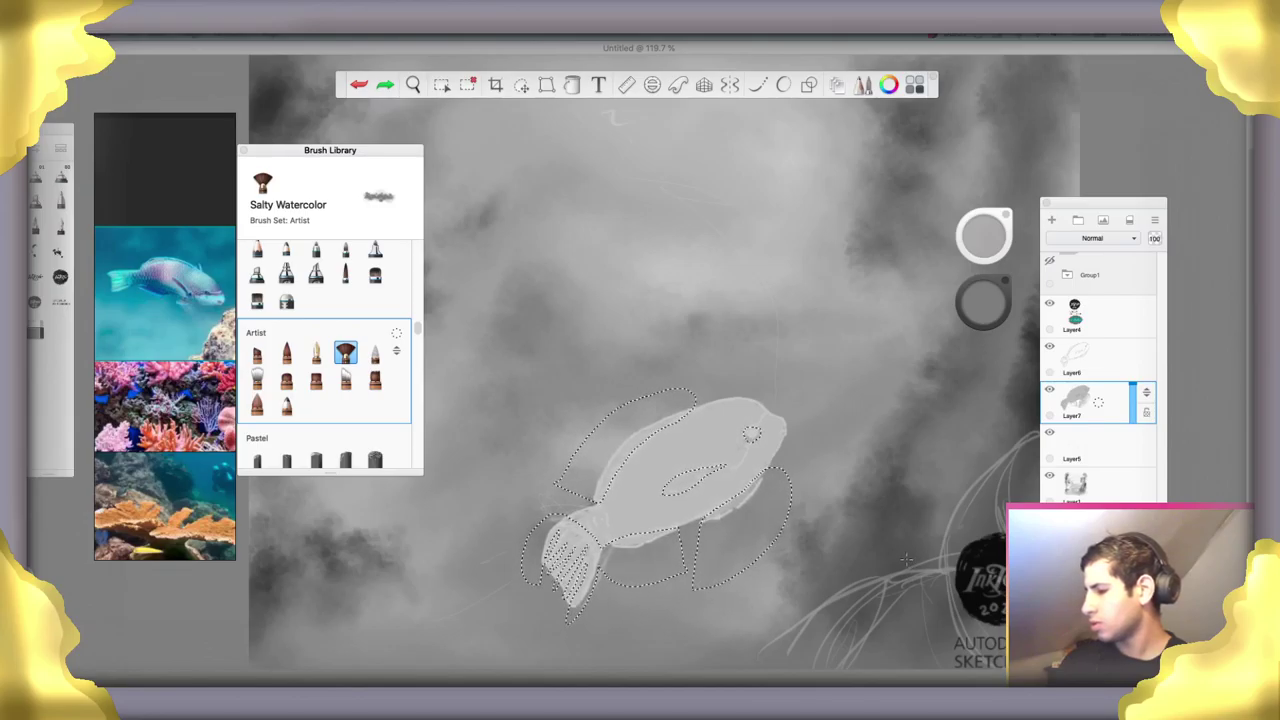
key("super+z")
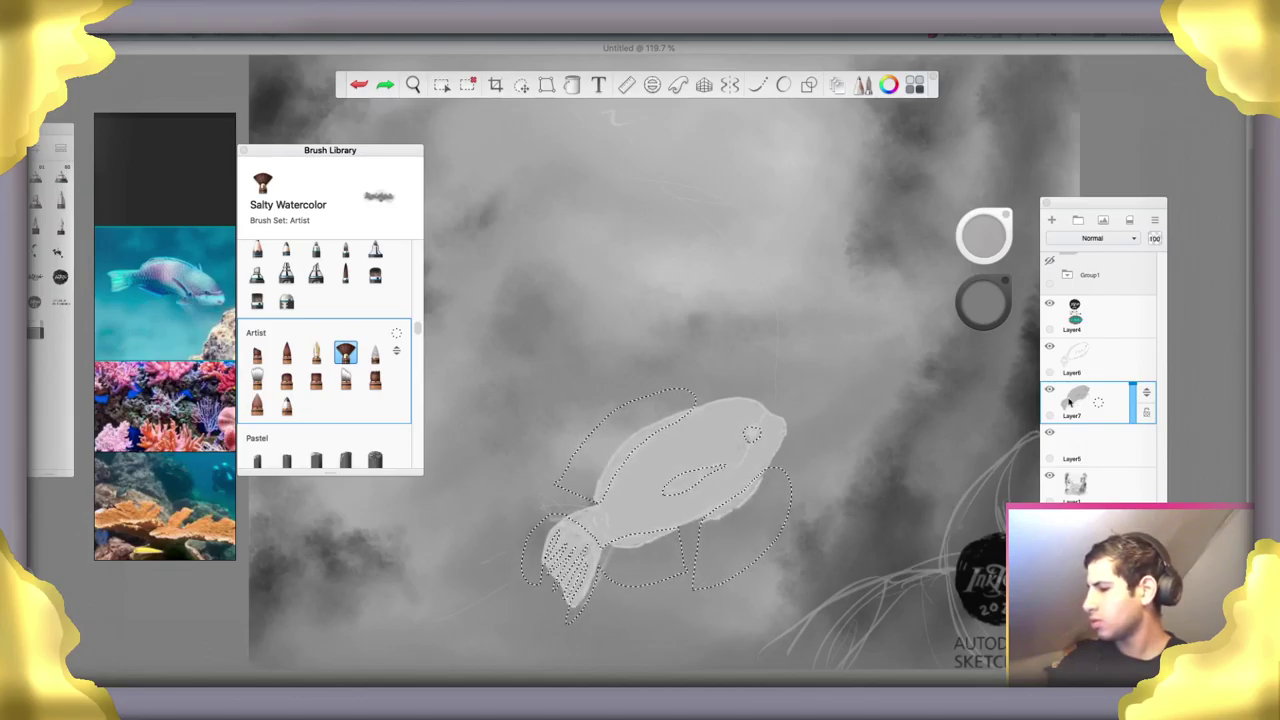
Lock the transparency of the fish's fill layer, shade the selected fins, tail and eye dark grey, and clear the selection
left_click(1146, 413)
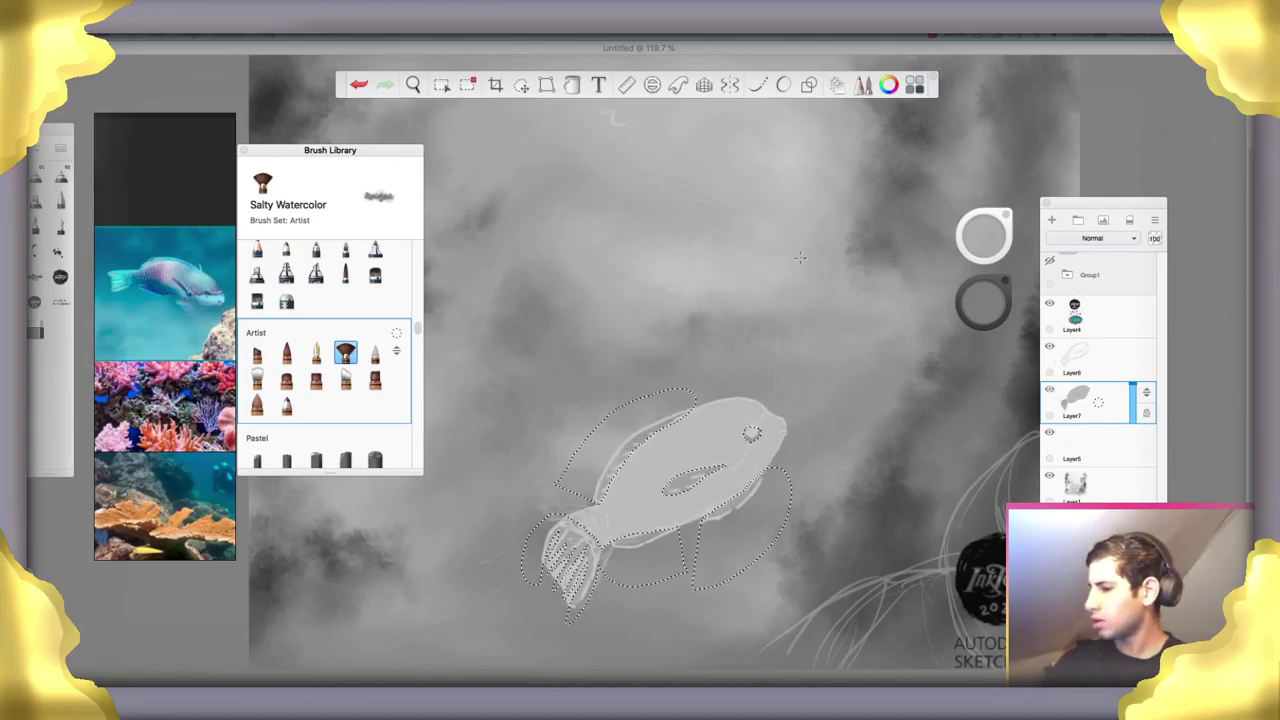
left_click(476, 85)
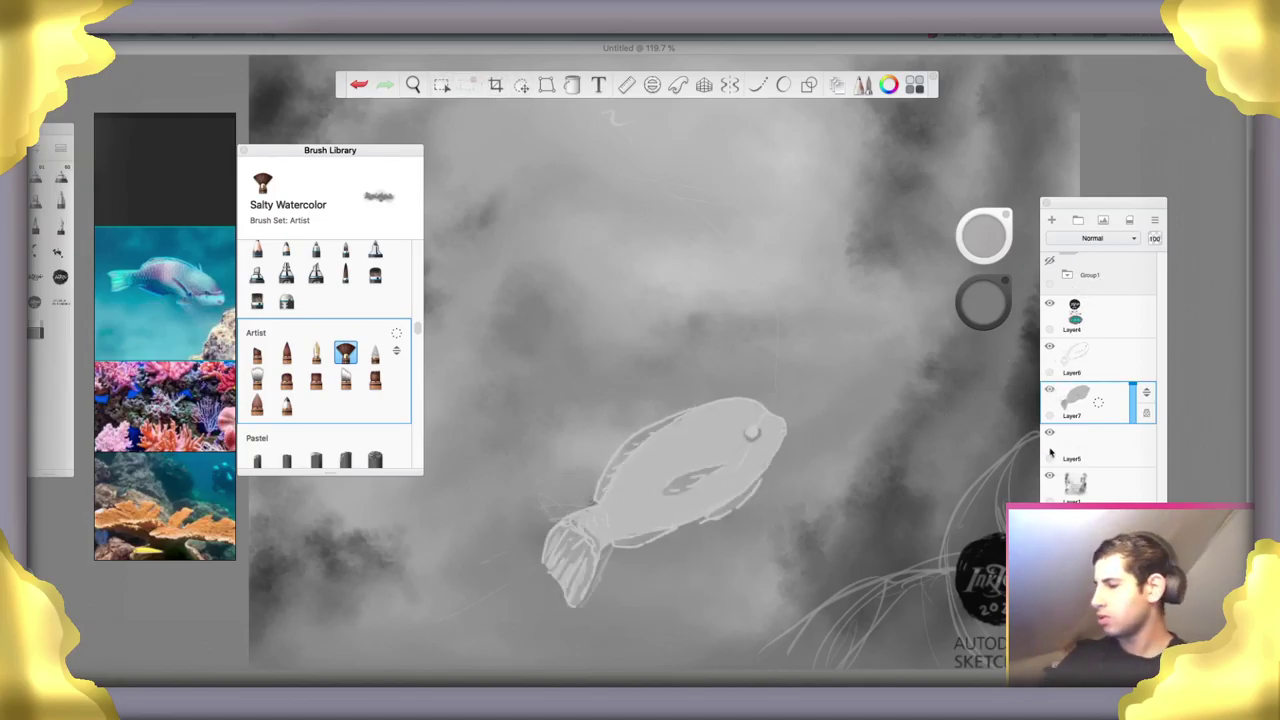
Switch the brush to Ink Drip Fill from the Inktober set
key("space")
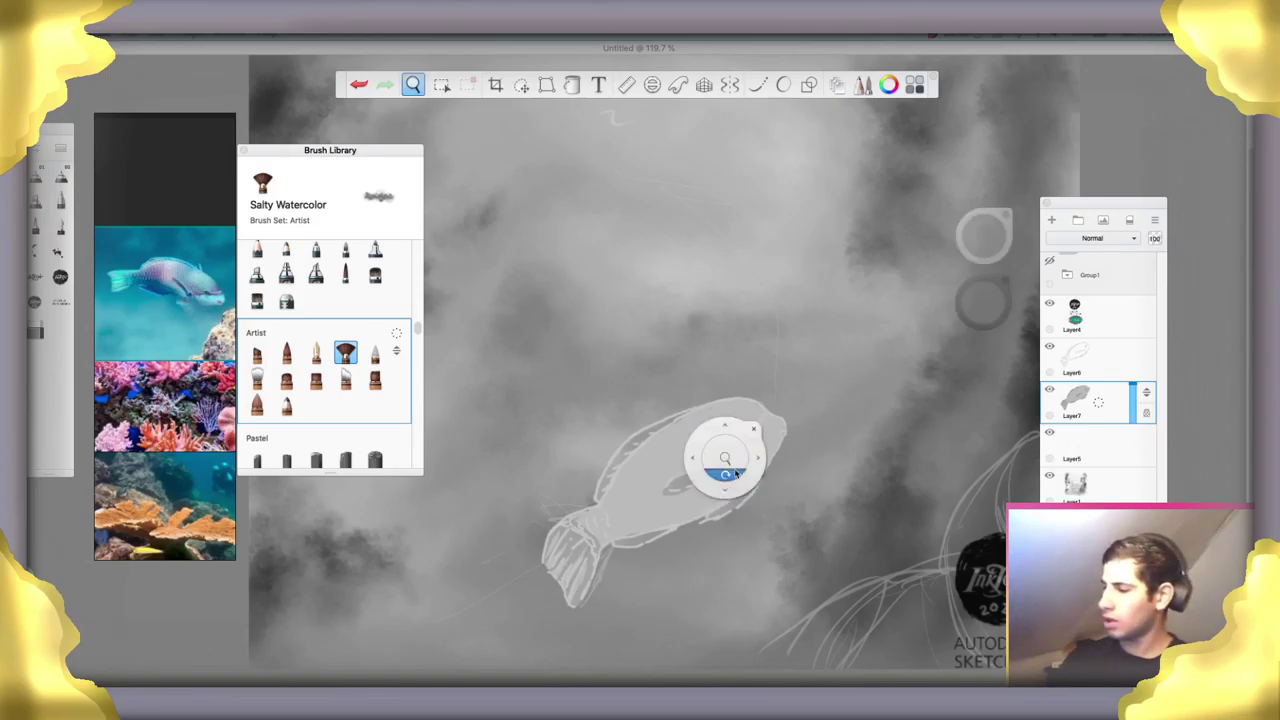
left_click_drag(726, 476, 627, 564)
key("b")
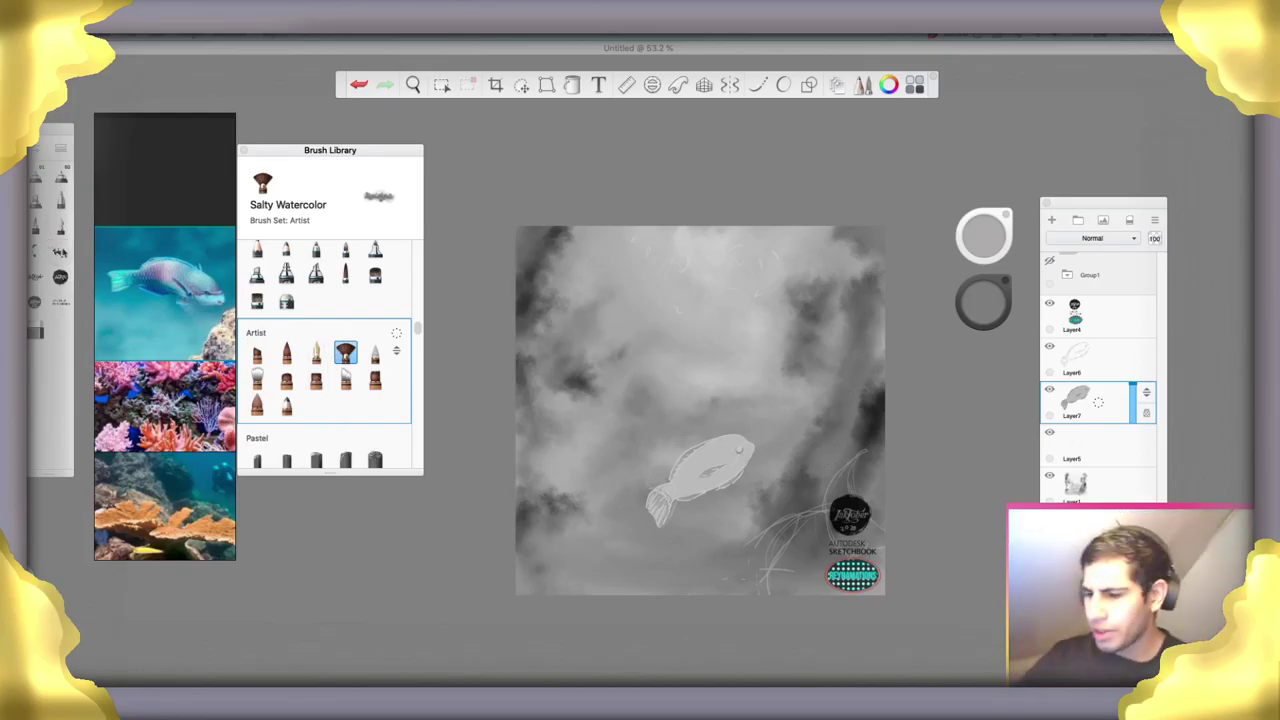
left_click(60, 252)
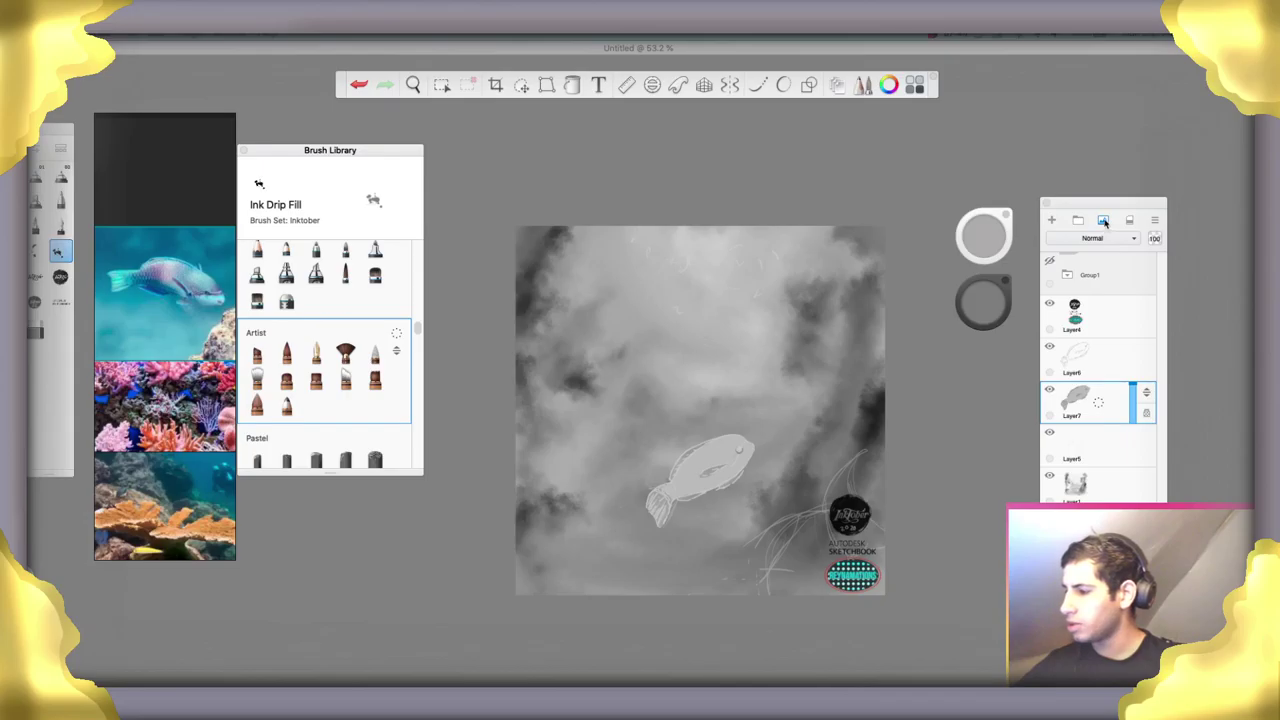
Search the computer for "paper" and import paper_texture_v5_by_bashcorpo.jpg into the drawing
left_click(1103, 222)
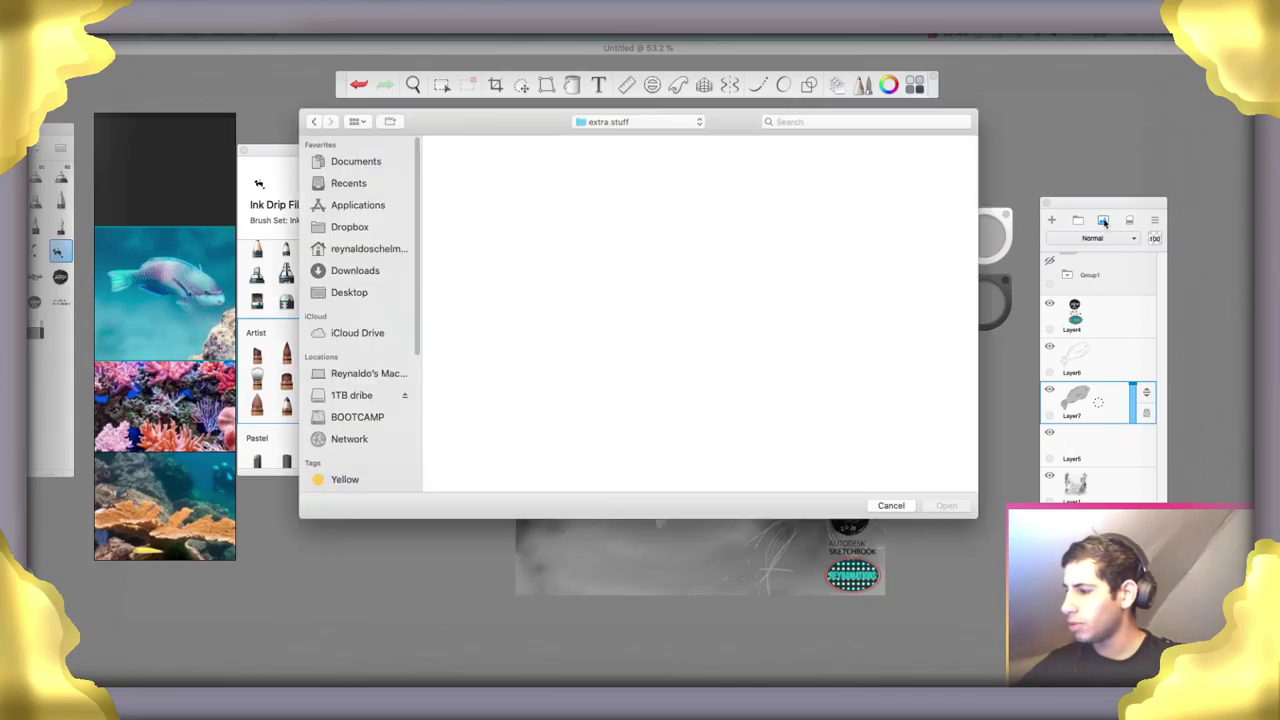
left_click(842, 120)
type("p")
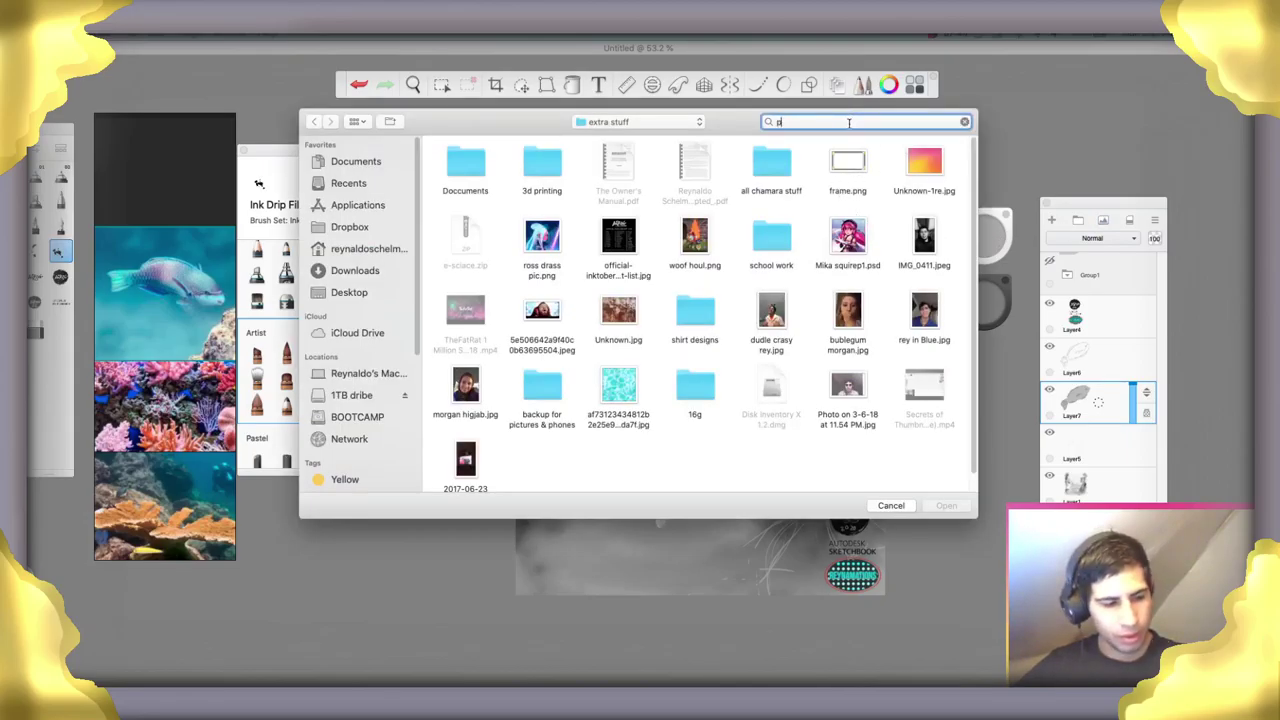
type("ape")
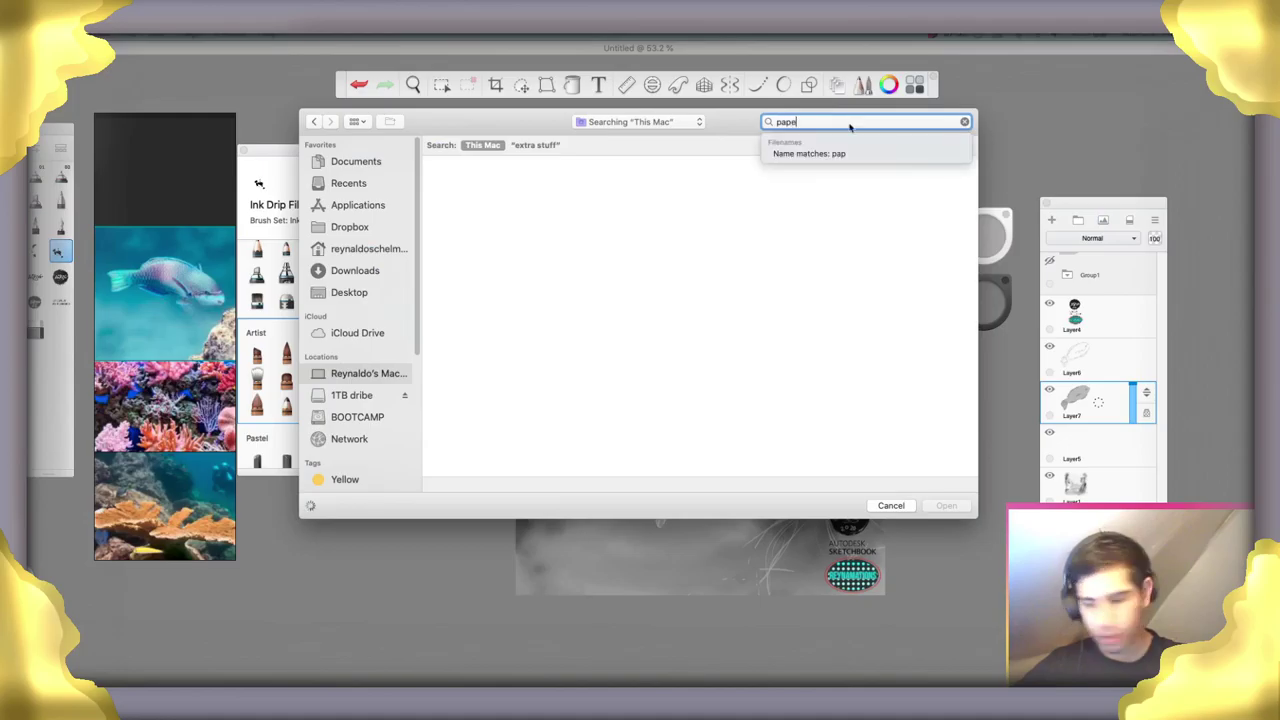
type("r")
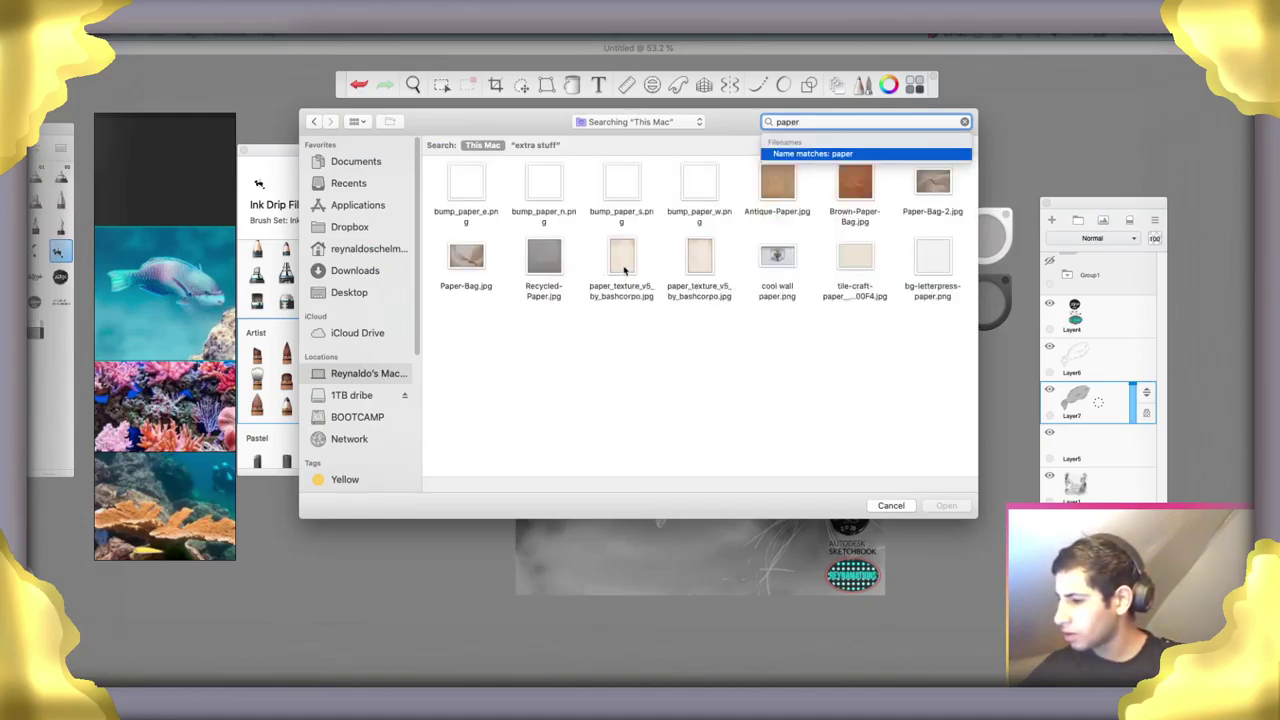
left_click(625, 267)
left_click(626, 266)
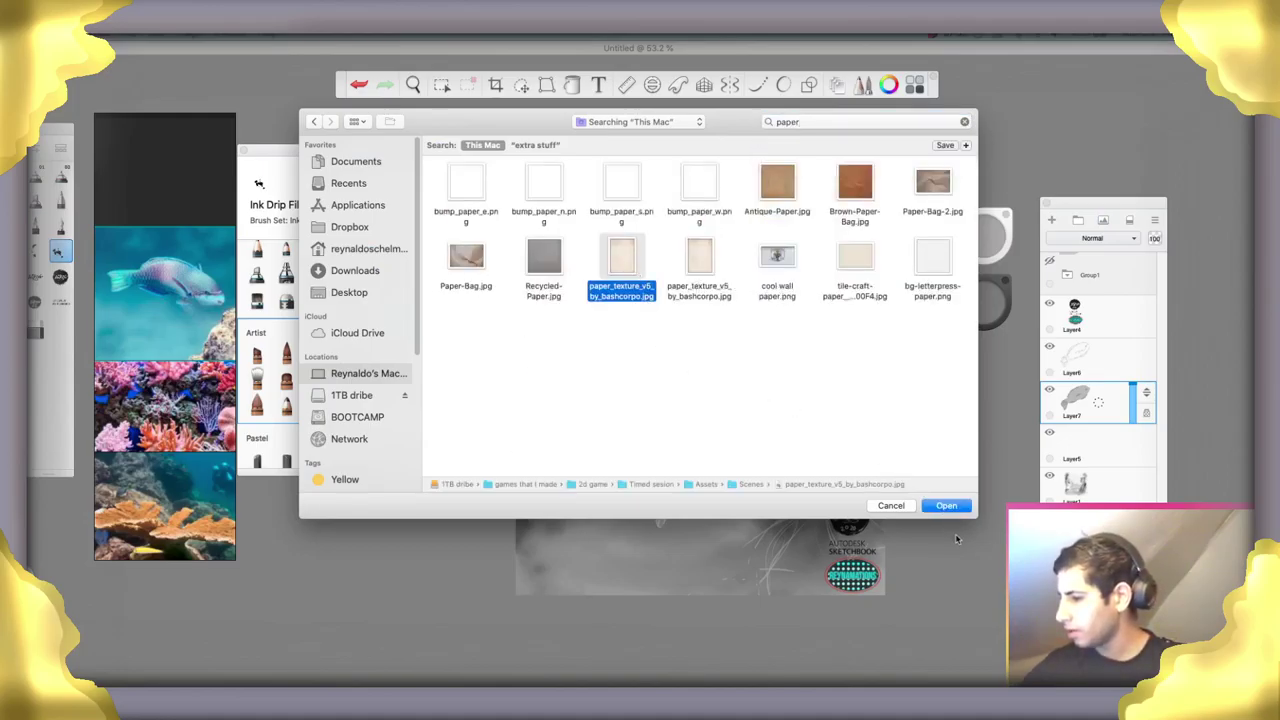
left_click(946, 505)
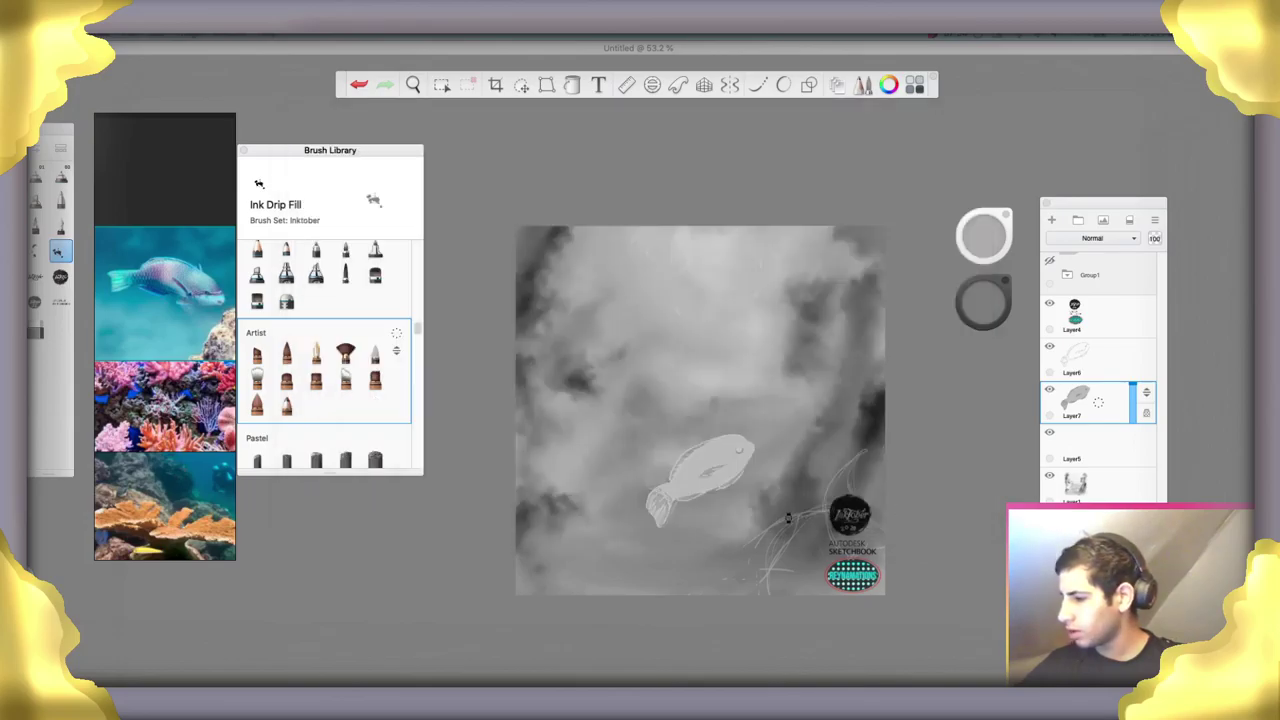
Fit the imported paper texture over the whole canvas and set its layer's blend mode to Multiply
left_click_drag(756, 535, 724, 534)
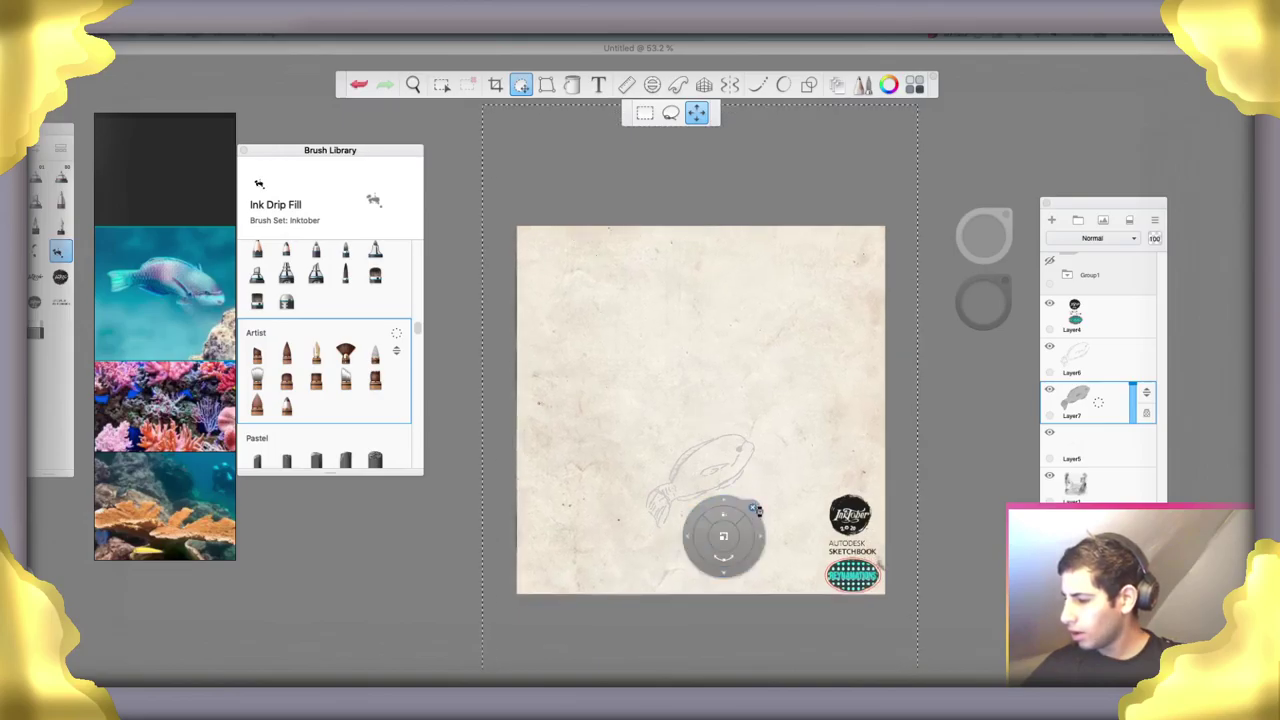
left_click(755, 509)
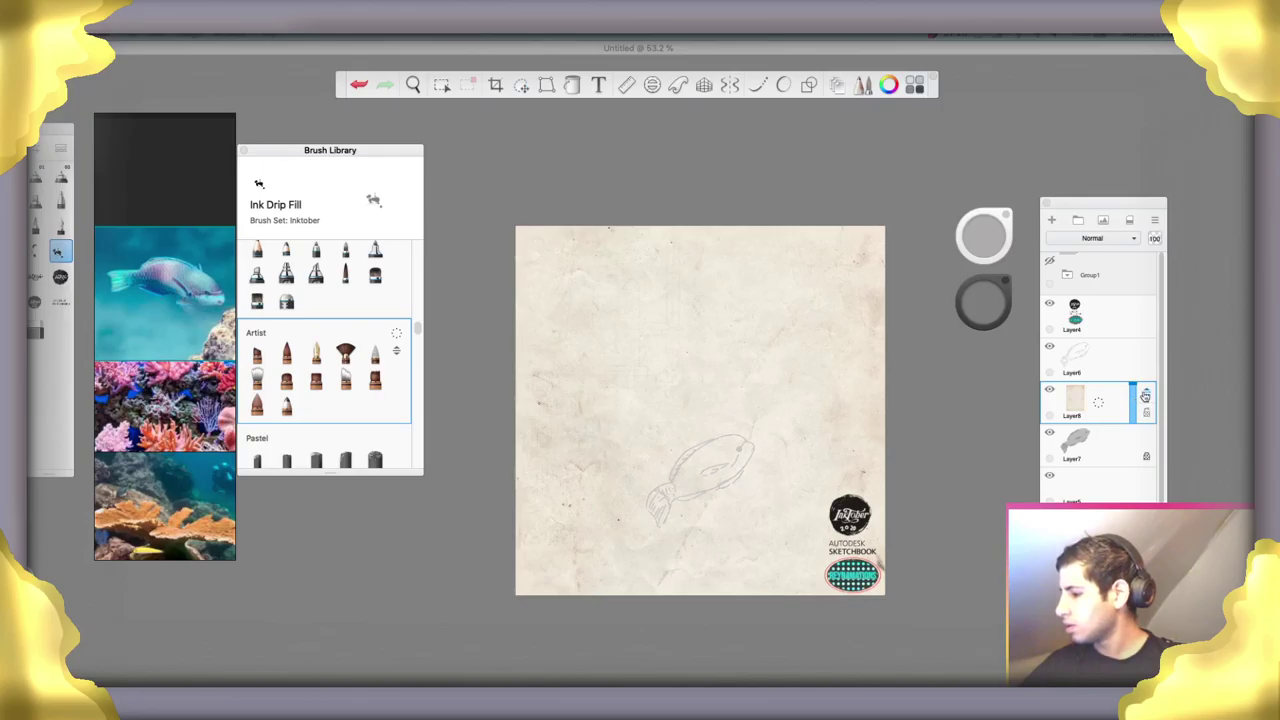
left_click(1090, 240)
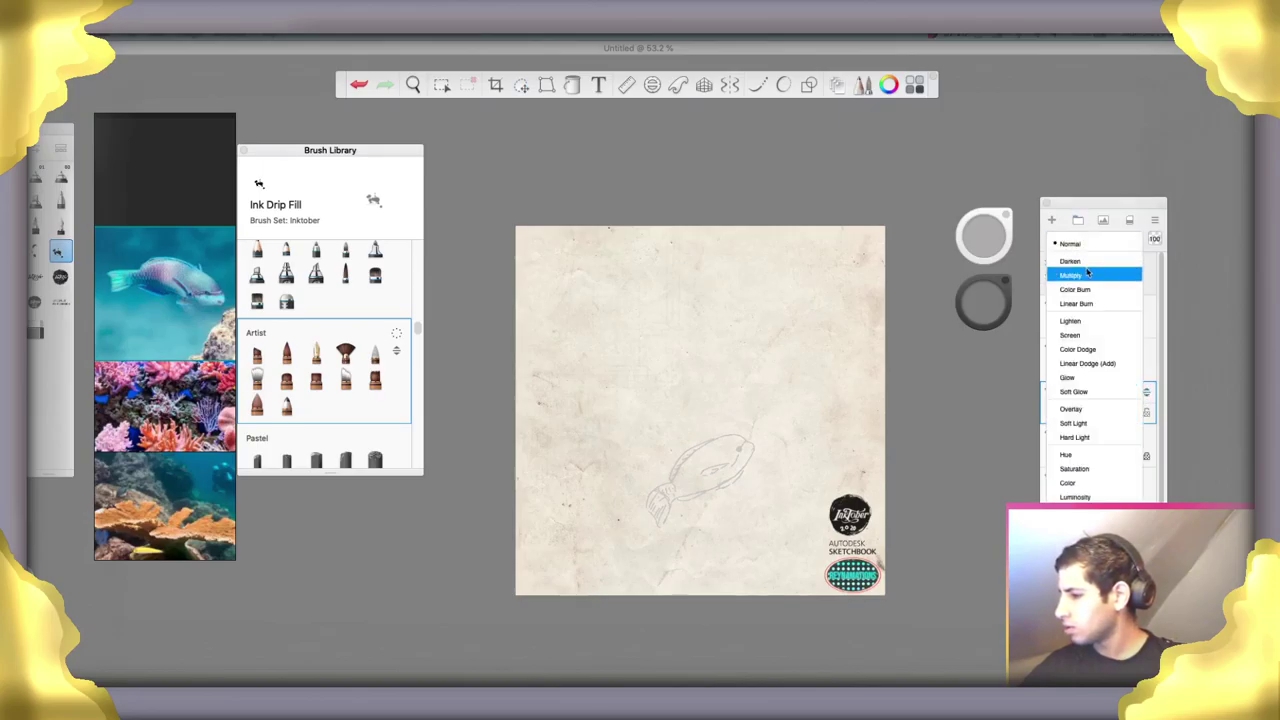
left_click(1088, 273)
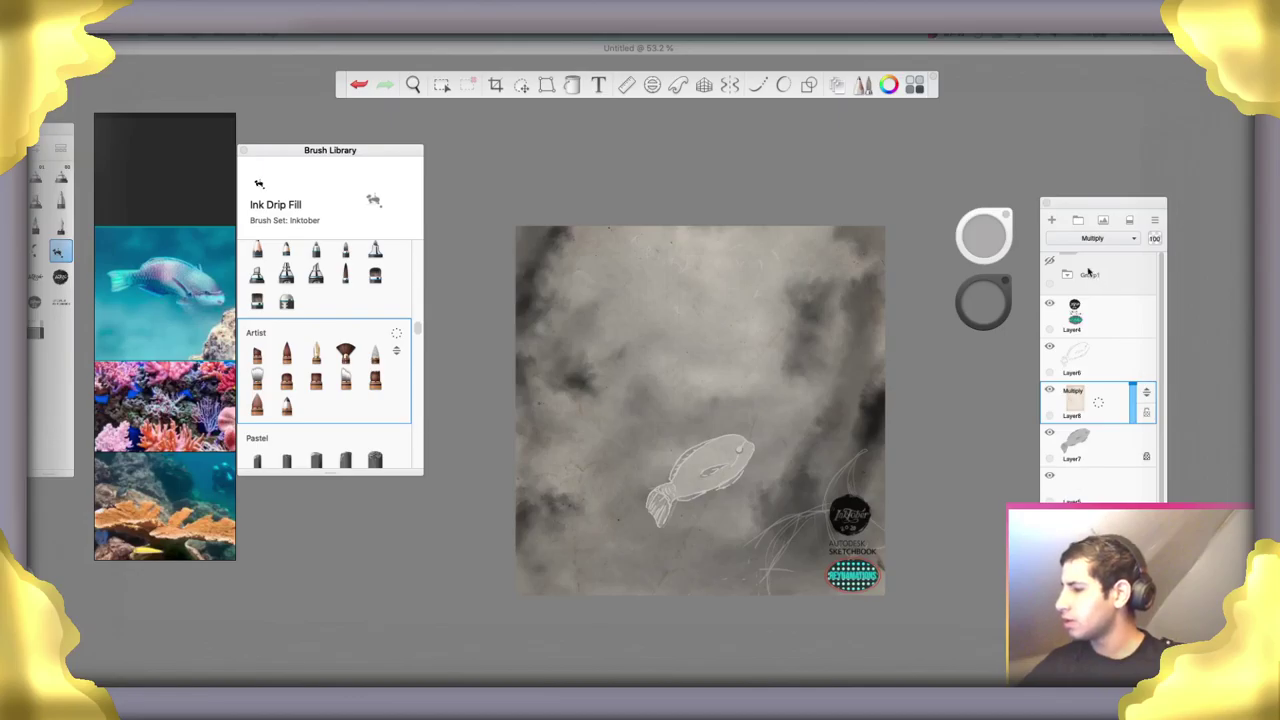
Add a new layer above the paper texture and set up the Inktober Ink Brush with dark grey
left_click(1051, 220)
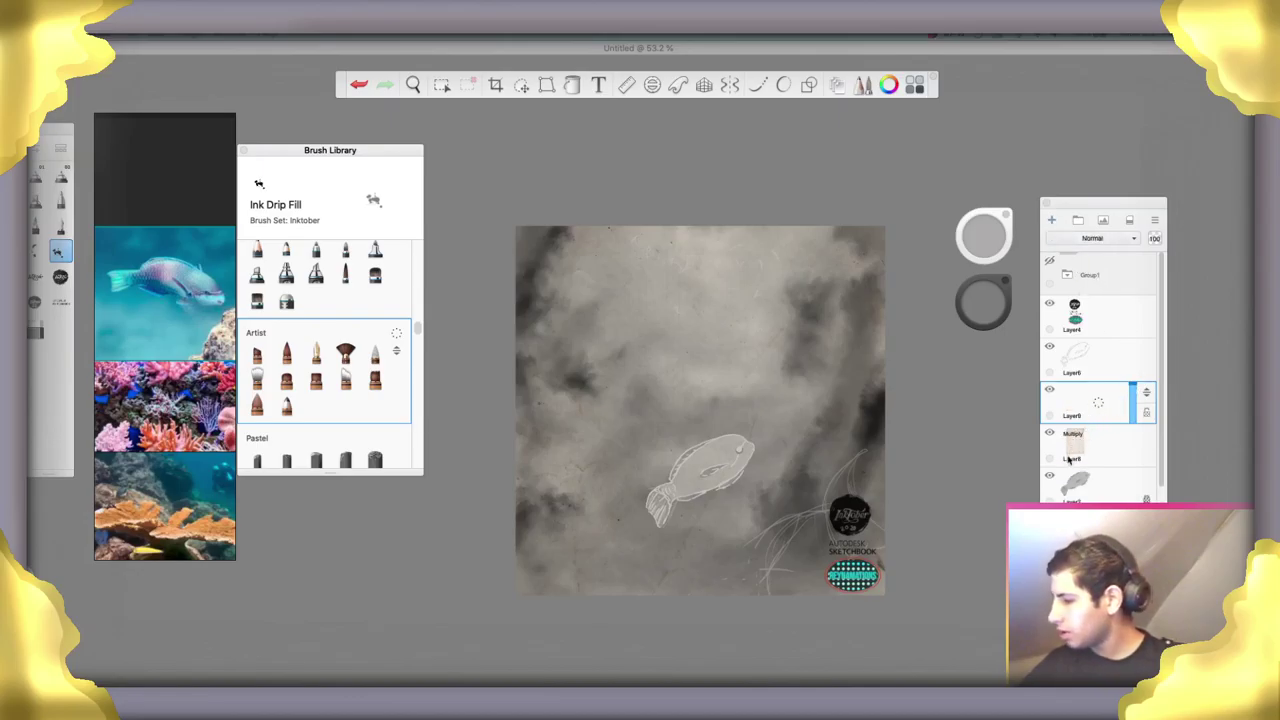
scroll(1064, 390, "down", 1)
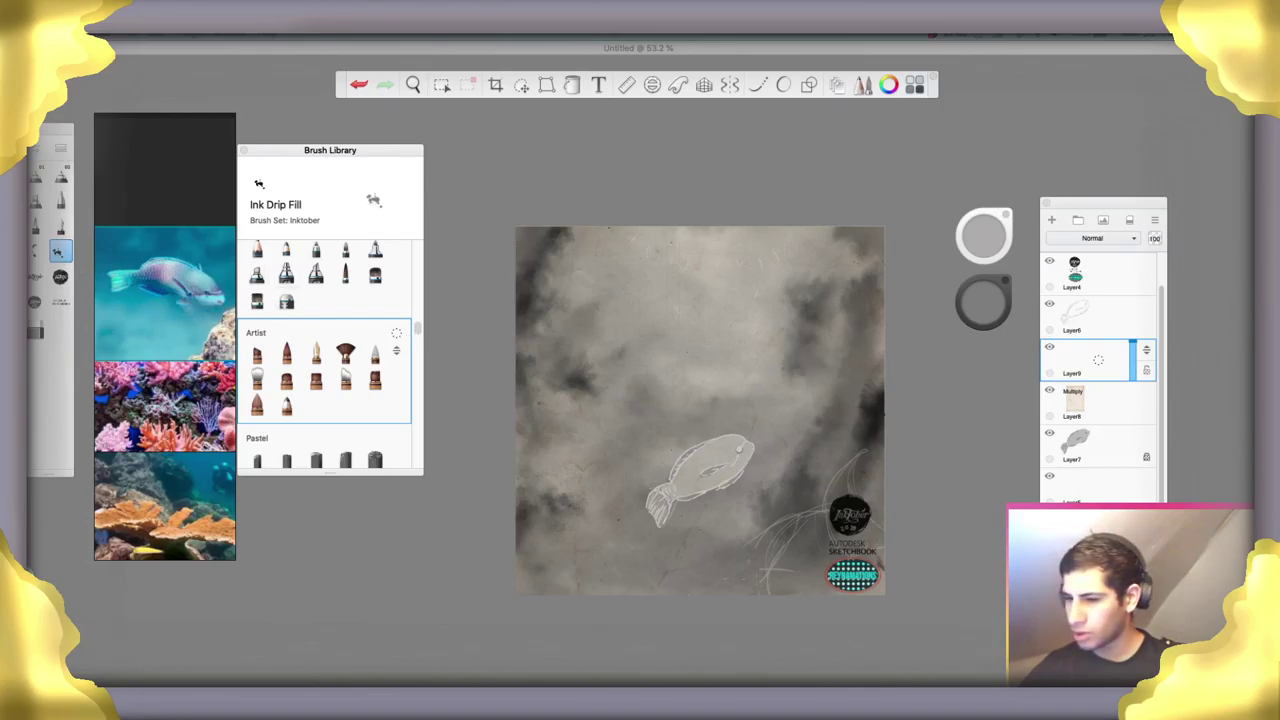
left_click(38, 227)
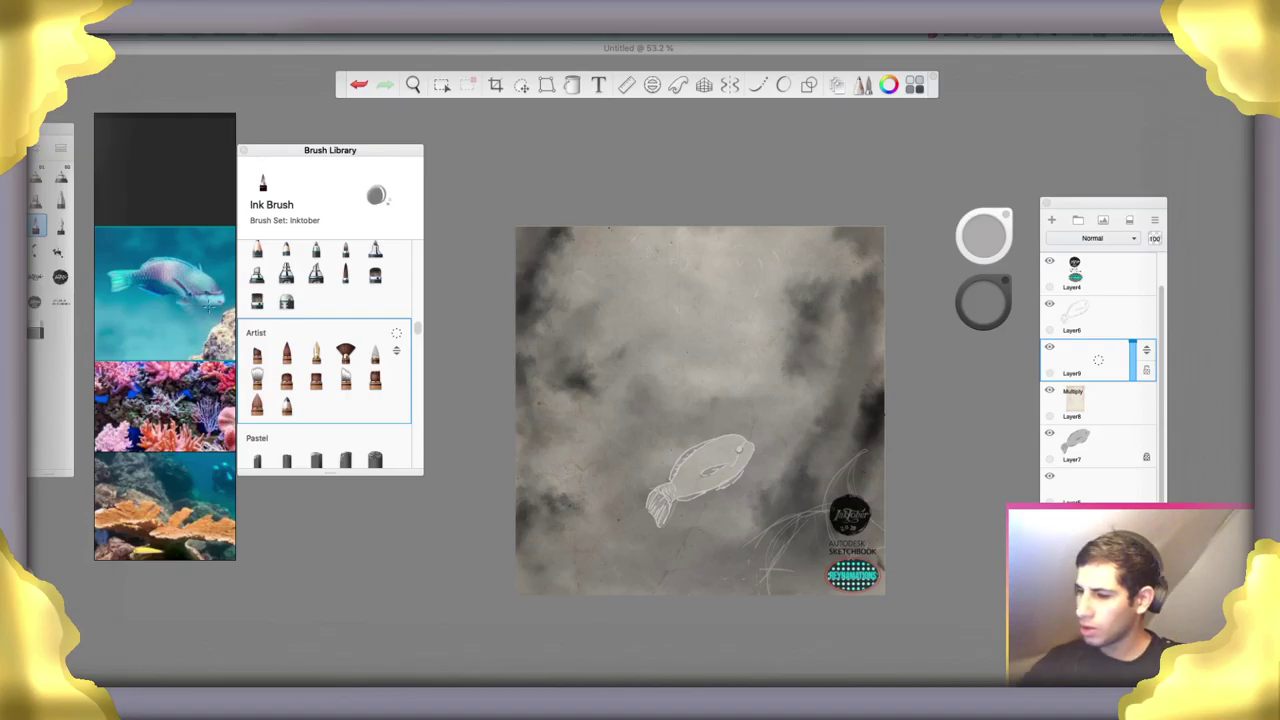
left_click_drag(996, 297, 988, 373)
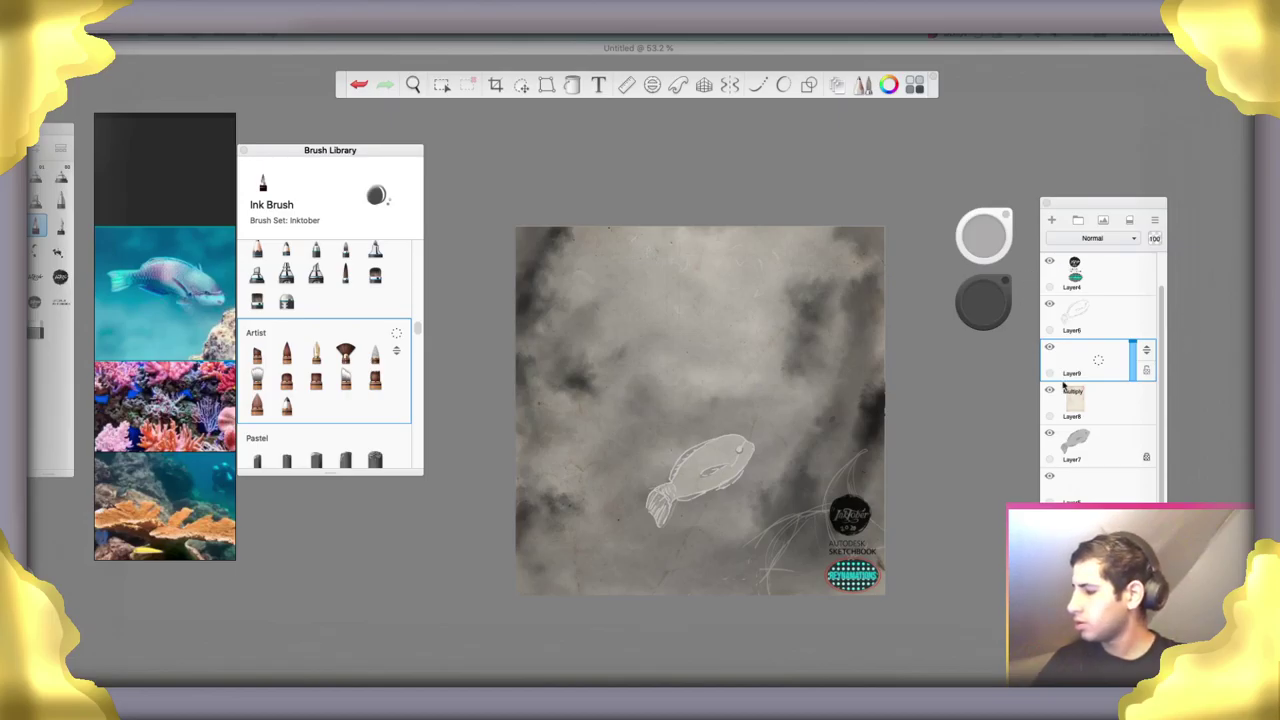
Ink a forked coral branch above the fish with the cloudy background hidden, and show the background again
left_click(1049, 518)
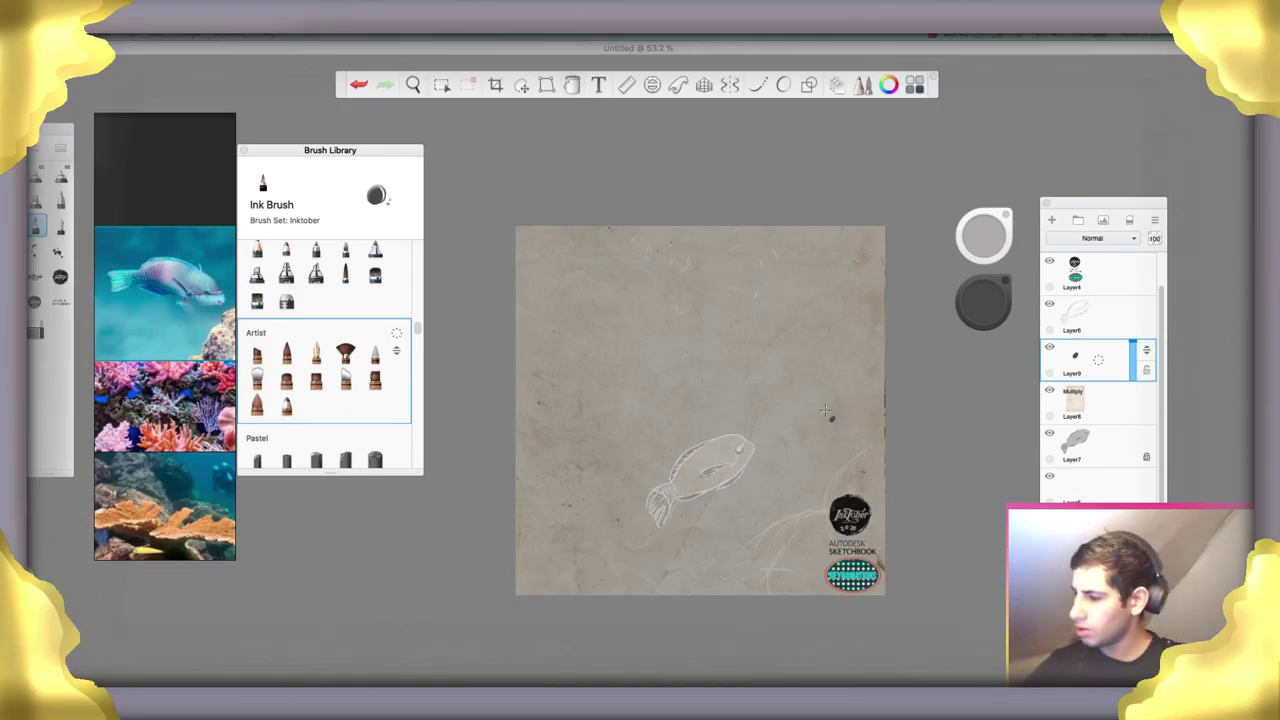
mouse_move(831, 417)
left_mouse_down()
mouse_move(779, 356)
mouse_move(760, 288)
left_mouse_up()
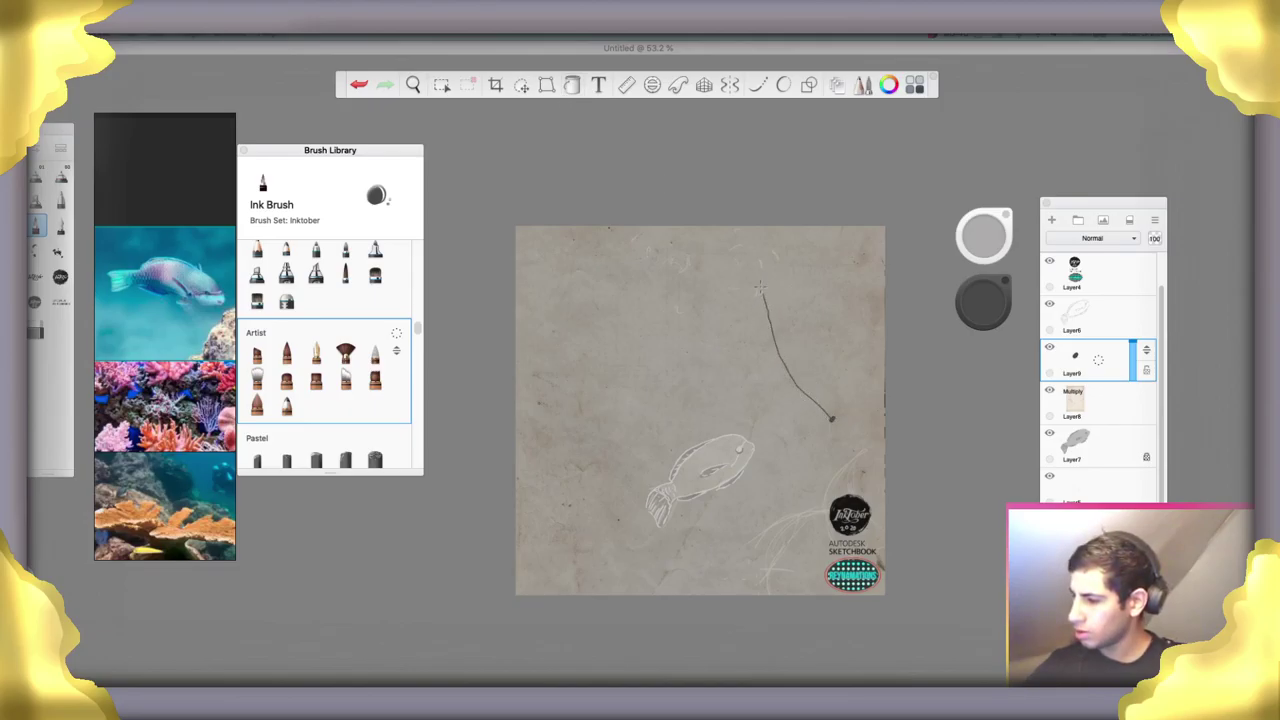
left_click_drag(779, 358, 796, 266)
left_click_drag(790, 377, 703, 341)
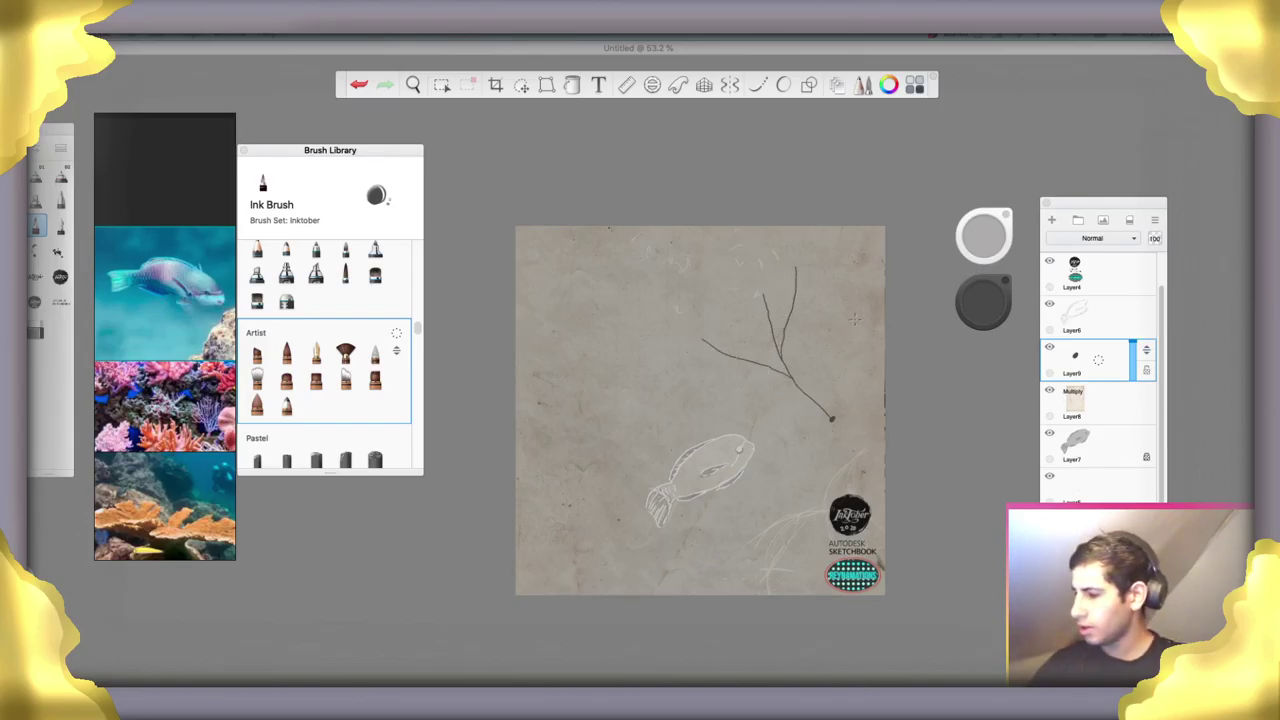
left_click(1049, 519)
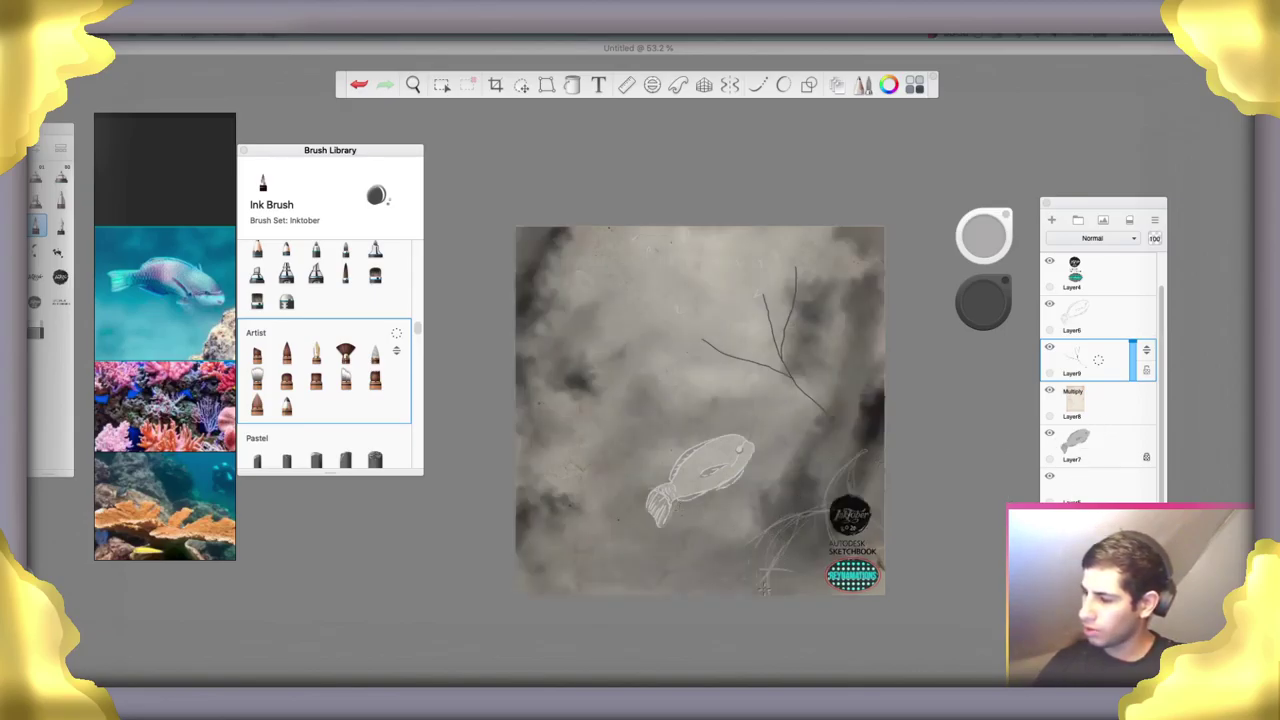
Ink a tall branching coral with side twigs along the lower-left edge of the canvas
mouse_move(534, 604)
left_mouse_down()
mouse_move(532, 566)
mouse_move(594, 448)
mouse_move(598, 400)
left_mouse_up()
mouse_move(553, 505)
left_mouse_down()
mouse_move(556, 369)
mouse_move(569, 335)
left_mouse_up()
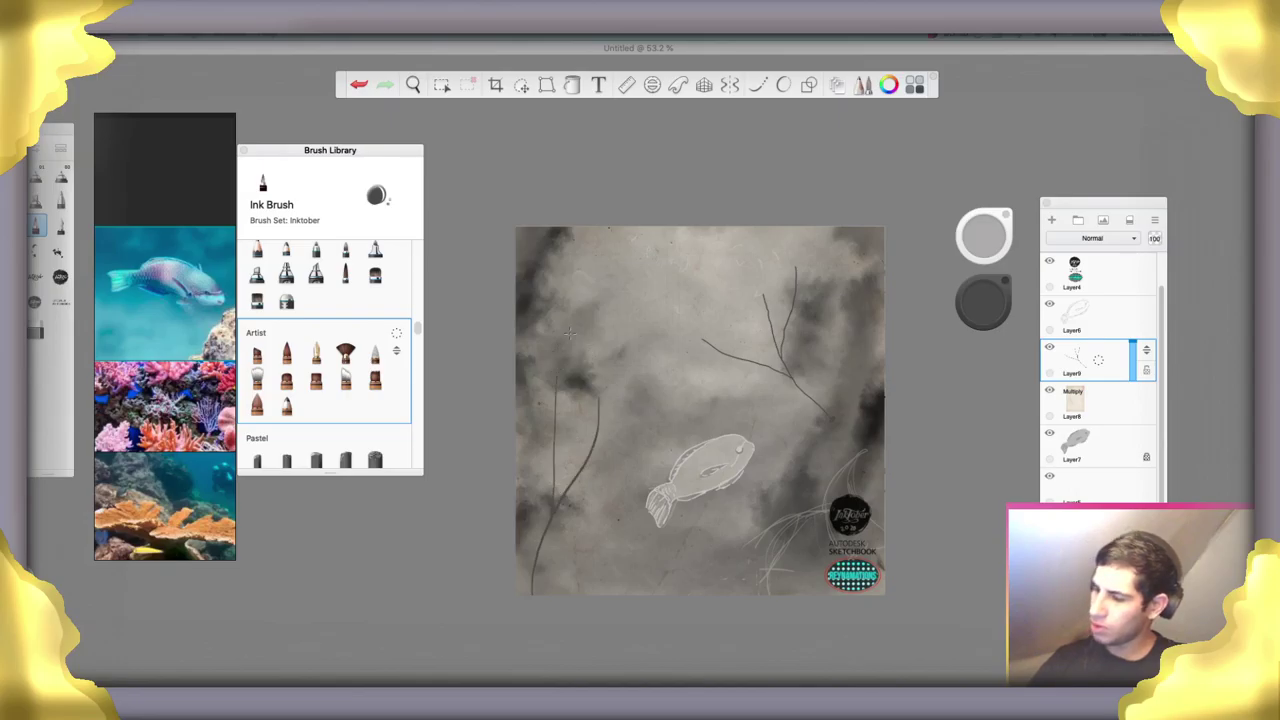
left_click_drag(548, 428, 524, 394)
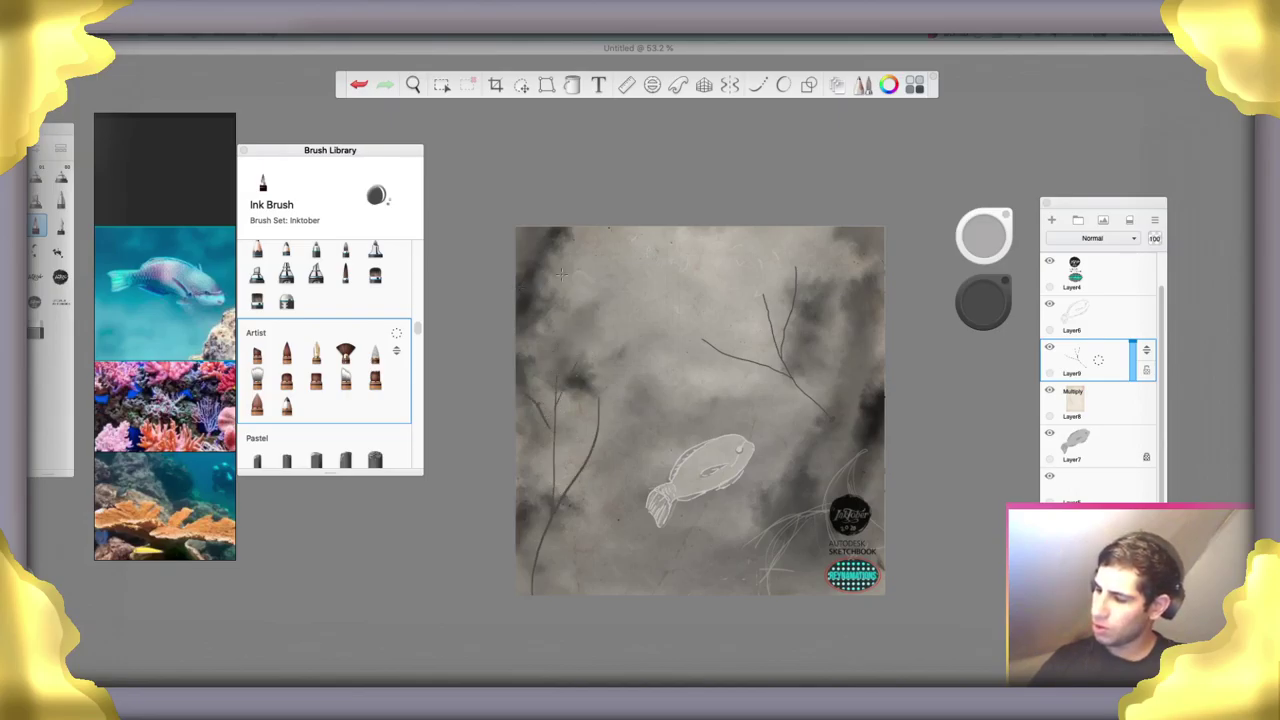
Ink a fan of thin coral branches in the canvas's upper-left corner
left_click_drag(540, 318, 618, 236)
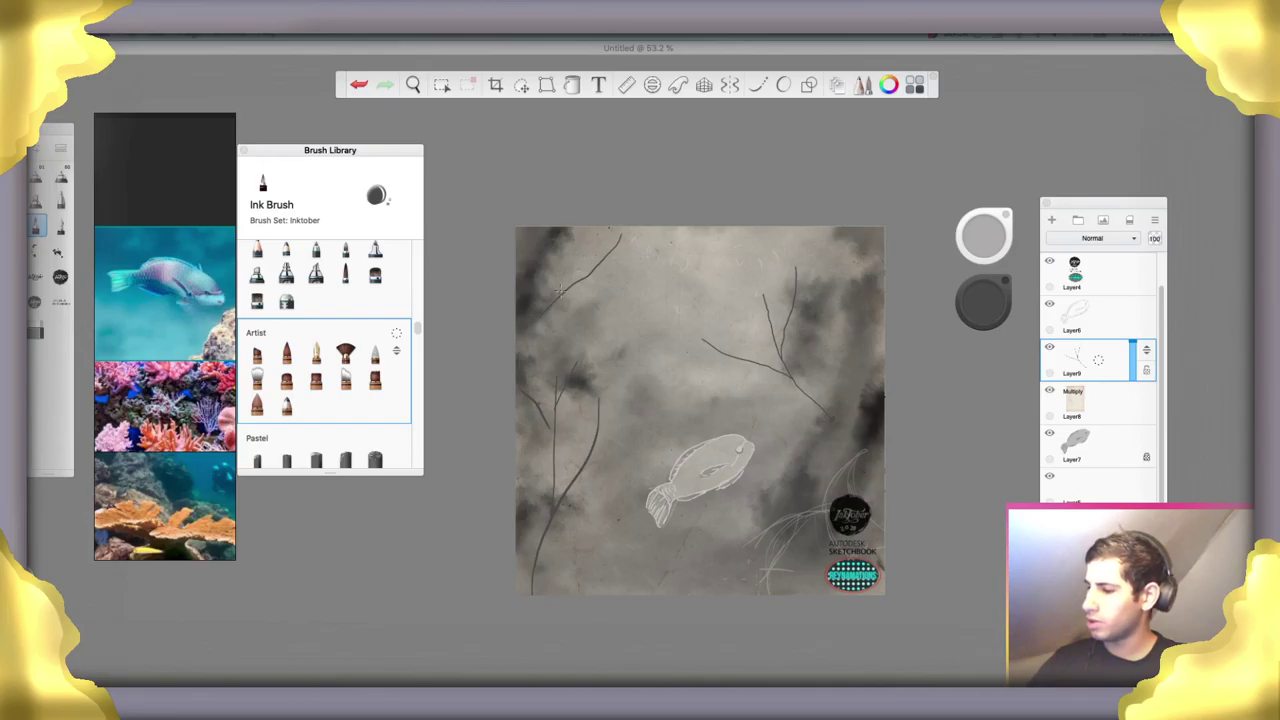
left_click_drag(559, 296, 597, 228)
mouse_move(578, 282)
left_mouse_down()
mouse_move(618, 268)
mouse_move(586, 272)
mouse_move(606, 222)
left_mouse_up()
left_click_drag(541, 307, 569, 227)
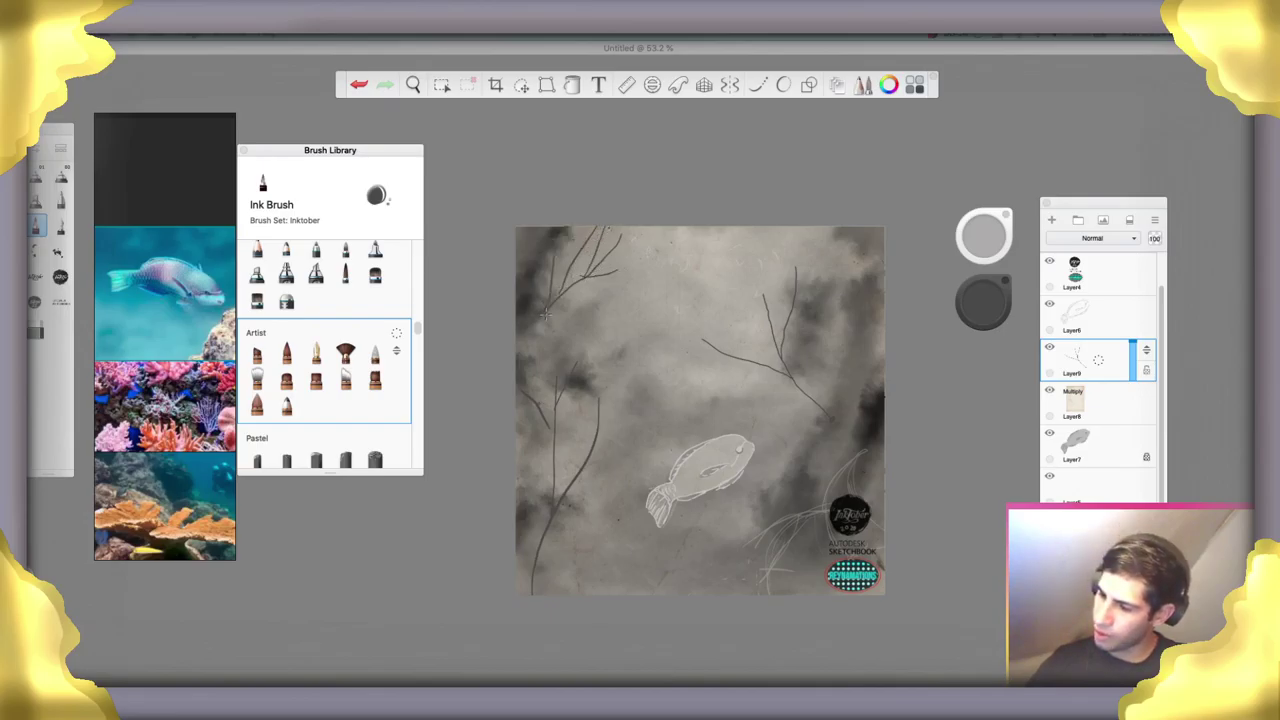
left_click_drag(545, 315, 590, 305)
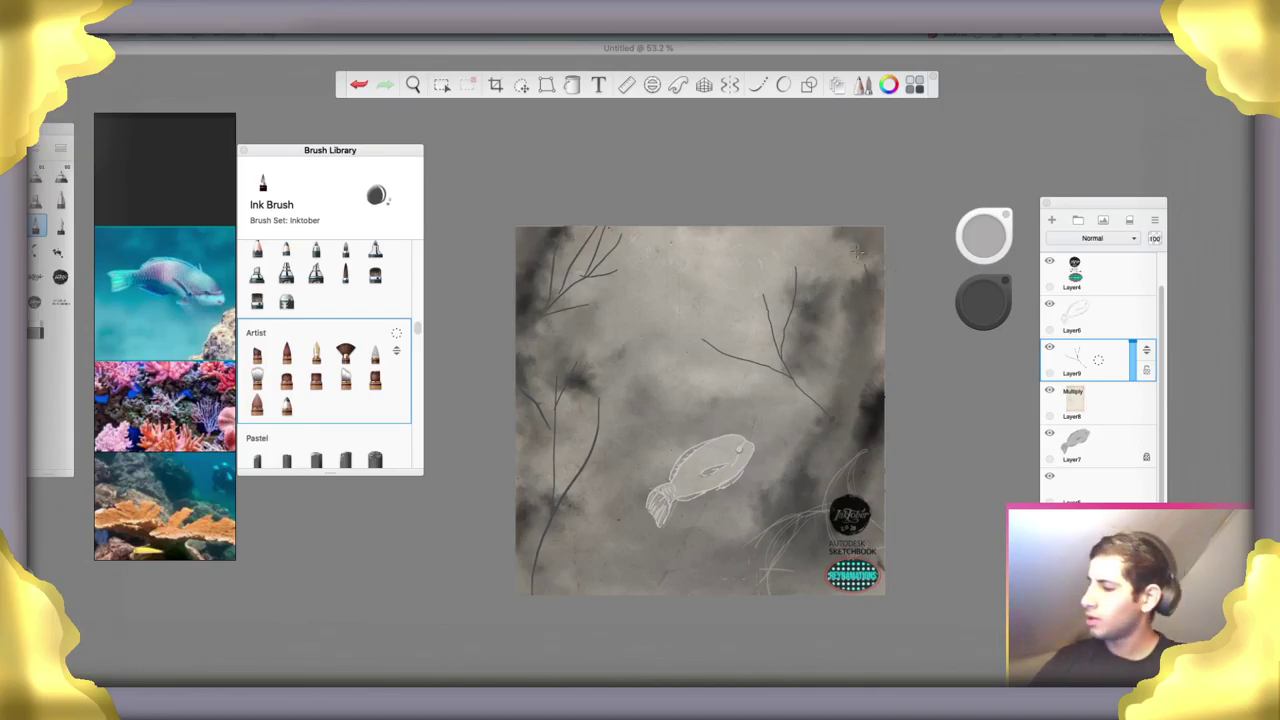
Ink a small coral cluster in the canvas's upper-right corner and add short twigs to the forked branch above the fish
mouse_move(866, 274)
left_mouse_down()
mouse_move(841, 253)
mouse_move(860, 267)
mouse_move(855, 258)
mouse_move(826, 288)
mouse_move(852, 258)
mouse_move(831, 252)
mouse_move(858, 255)
mouse_move(821, 248)
left_mouse_up()
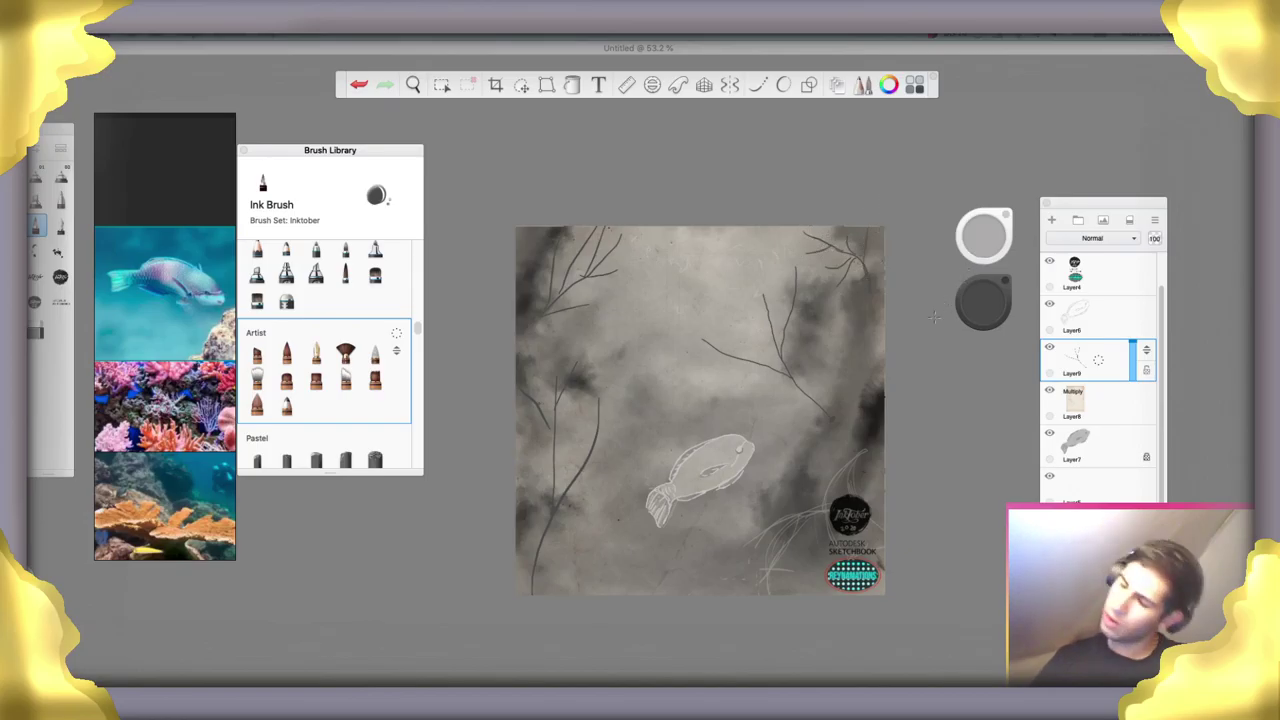
mouse_move(814, 402)
left_mouse_down()
mouse_move(780, 410)
mouse_move(809, 370)
left_mouse_up()
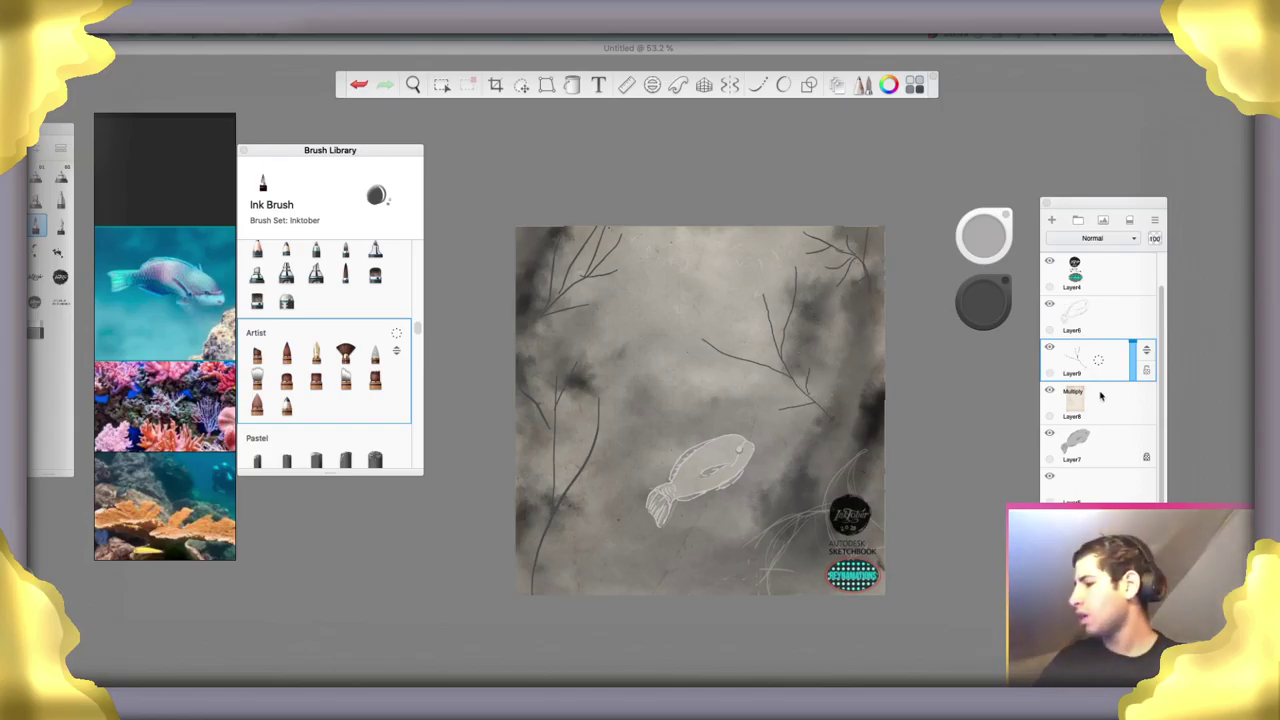
Hide the cloudy background, join the loose twig to the left coral's stem and thicken a joint on the forked branch above the fish
left_click(1050, 519)
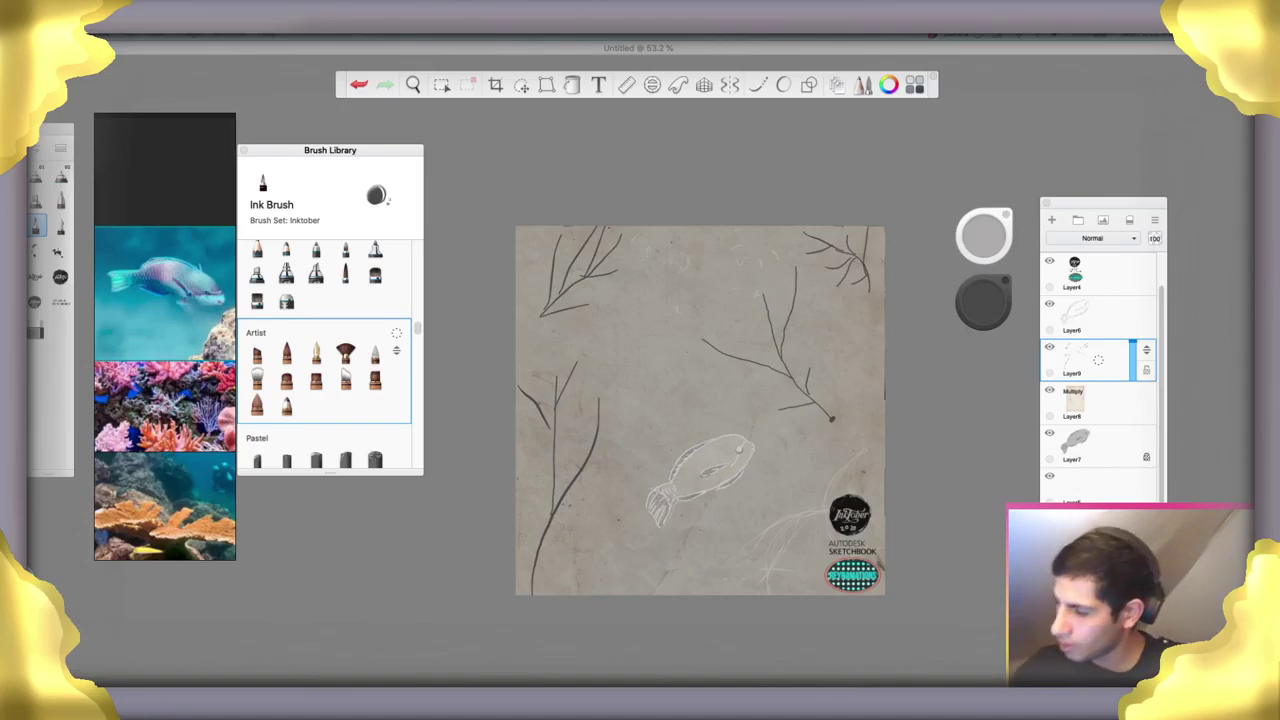
key("space")
left_click_drag(603, 330, 668, 297)
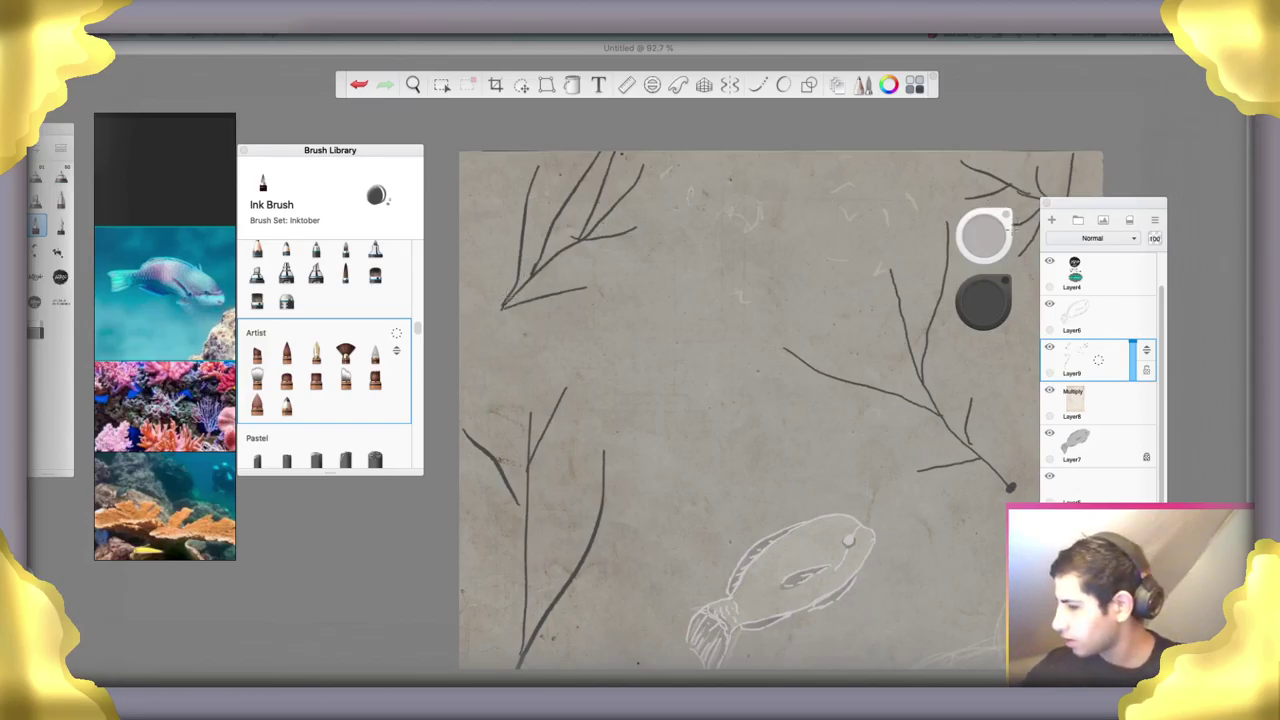
key("space")
left_click_drag(915, 431, 879, 390)
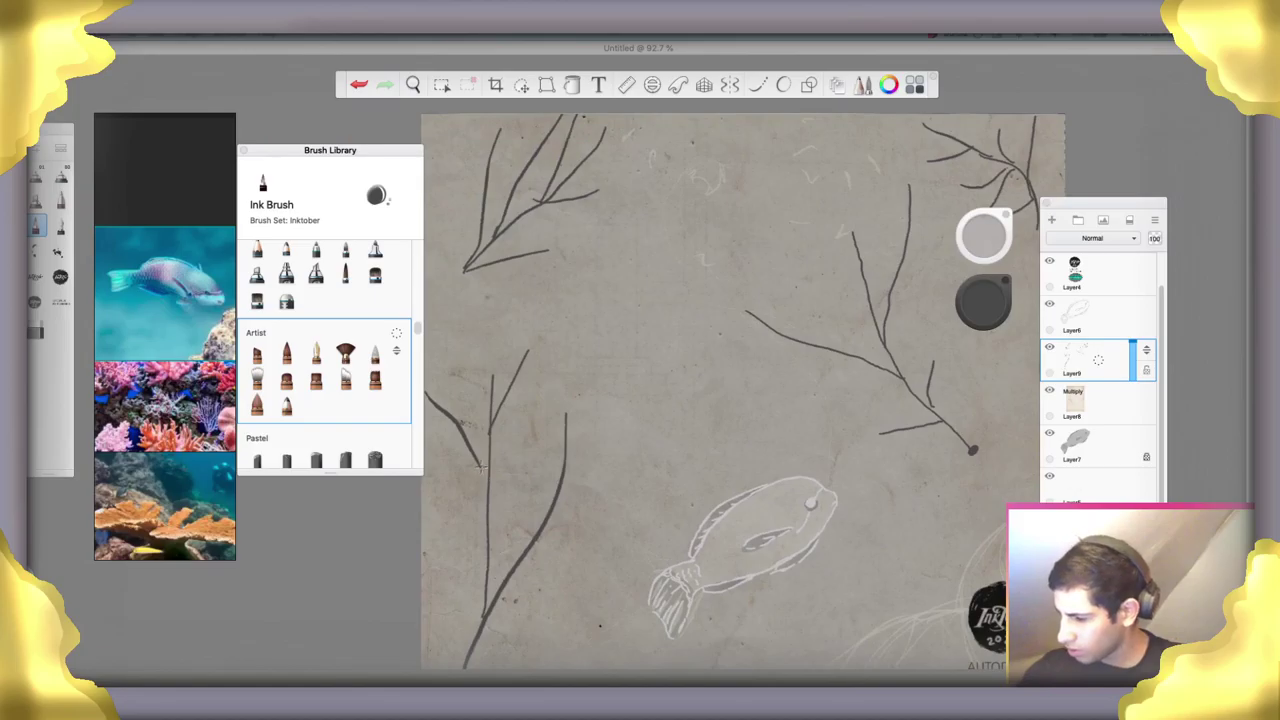
left_click_drag(480, 467, 489, 482)
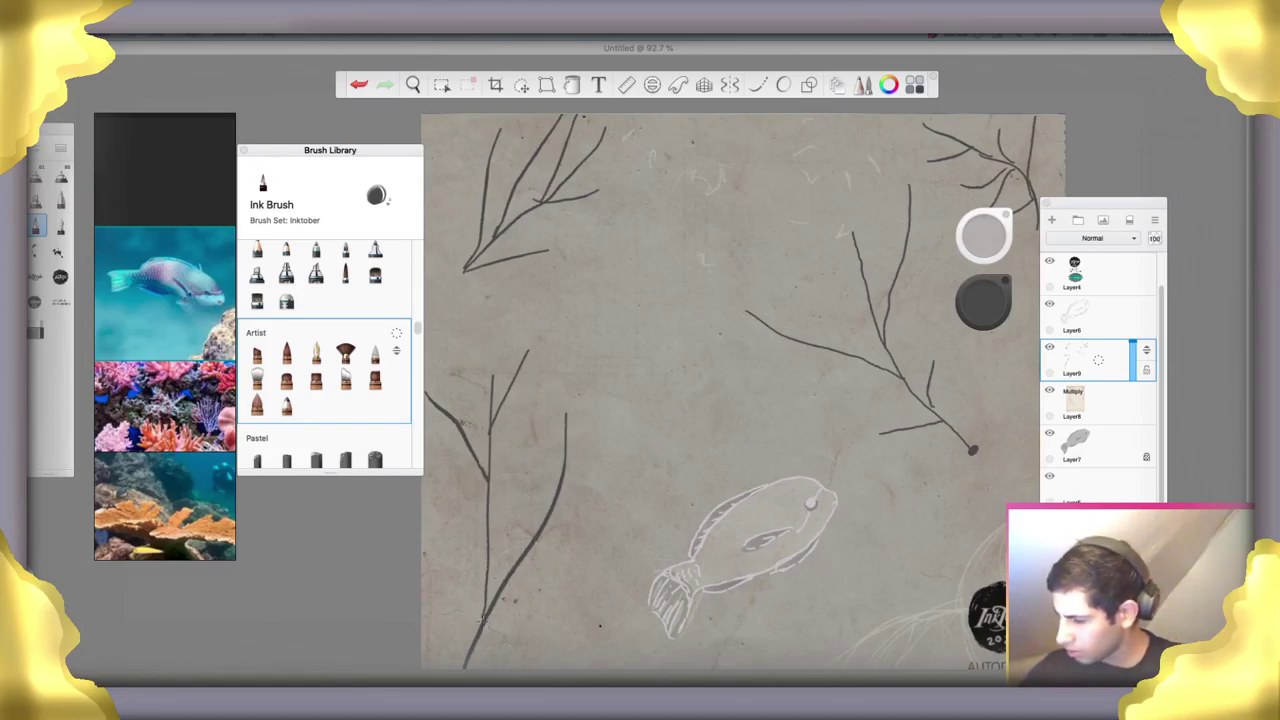
key("space")
left_click_drag(859, 474, 713, 546)
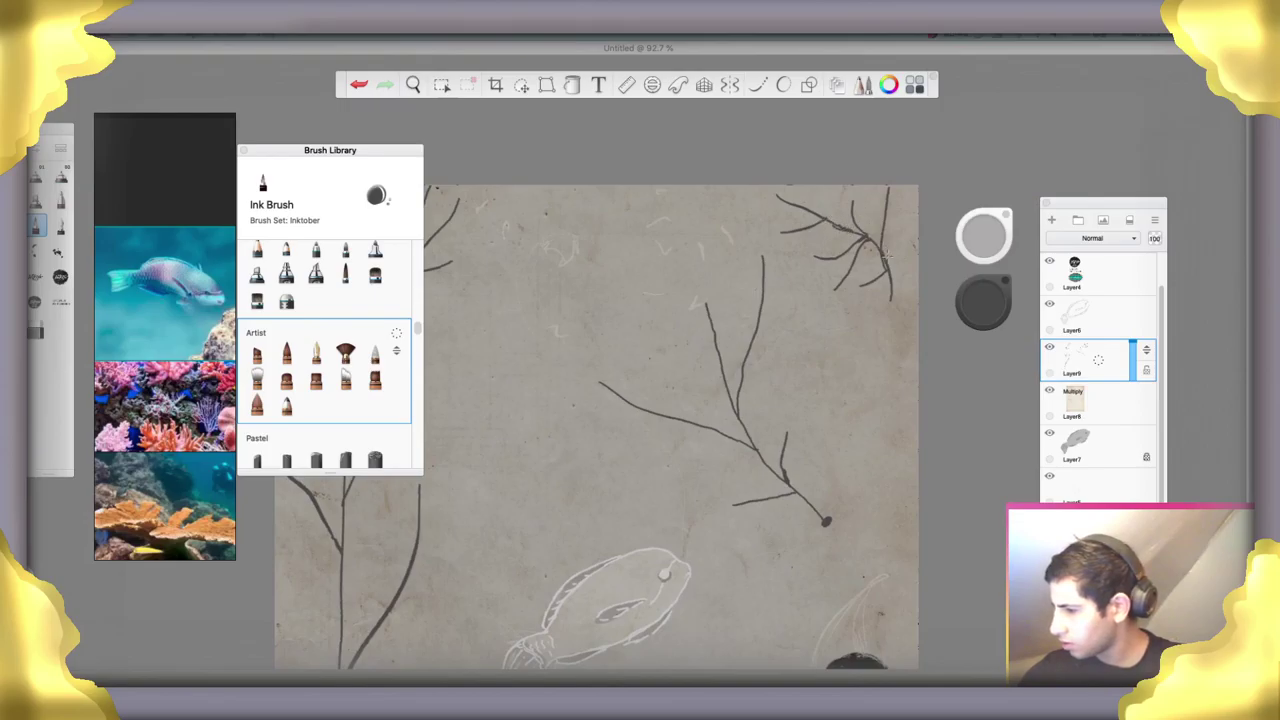
Hide the fish fill, coral sketch and fish outline layers so only the inked coral and paper texture show
key("space")
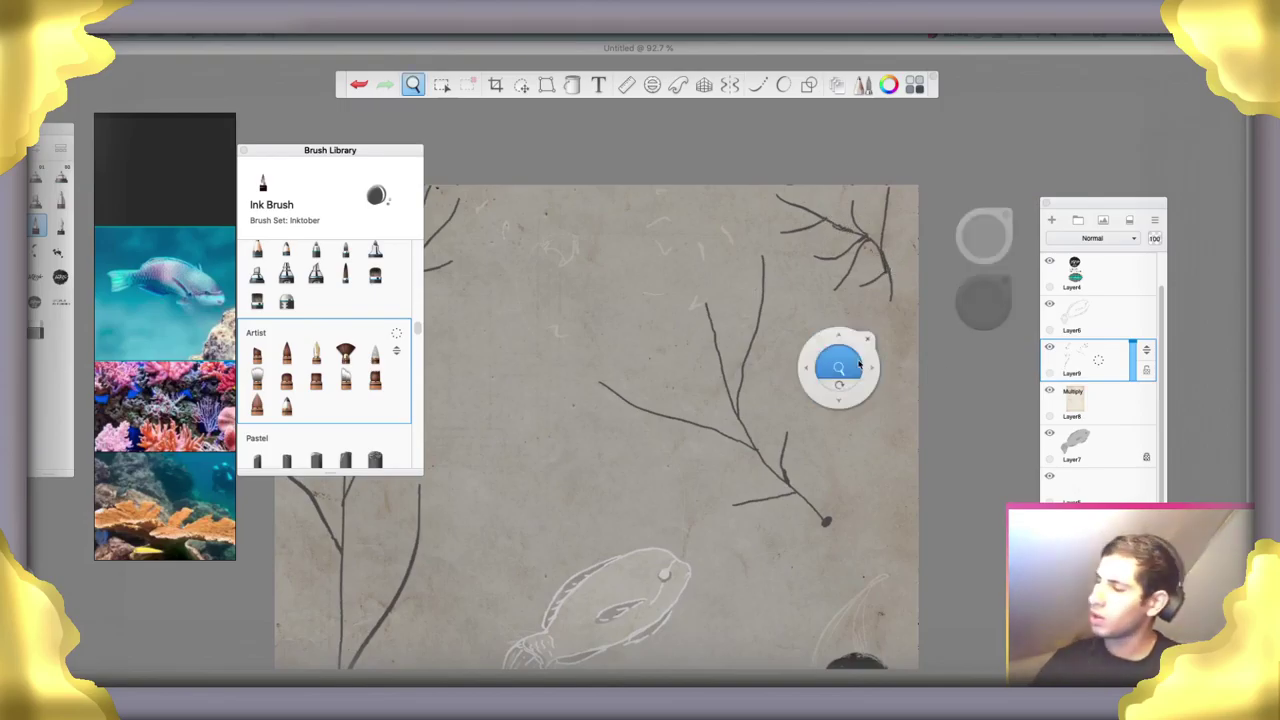
left_click_drag(839, 369, 766, 403)
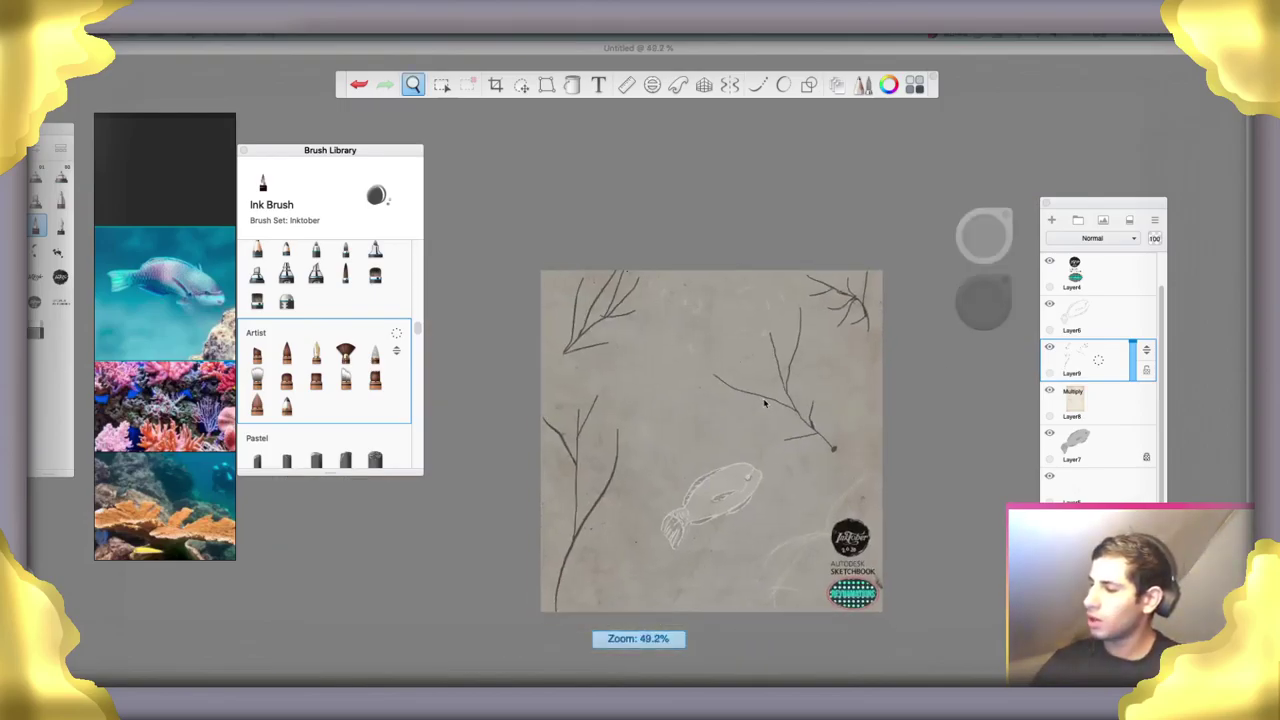
left_click(1050, 433)
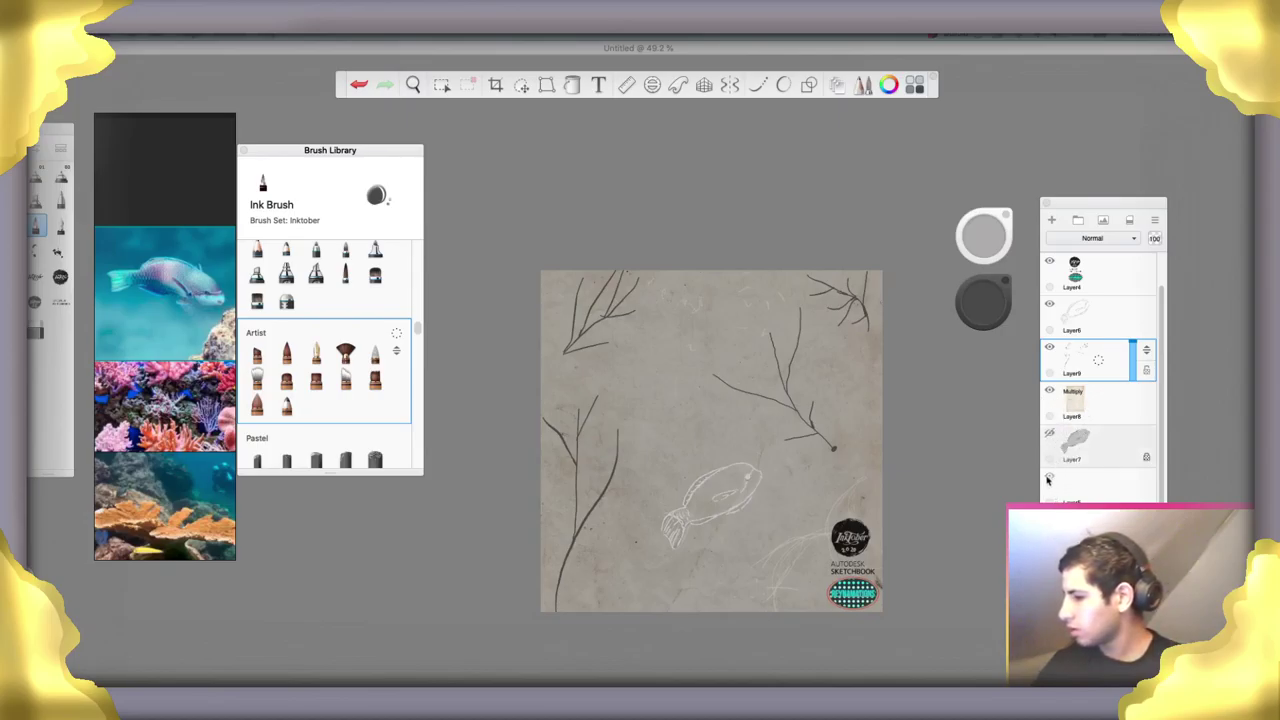
left_click(1050, 475)
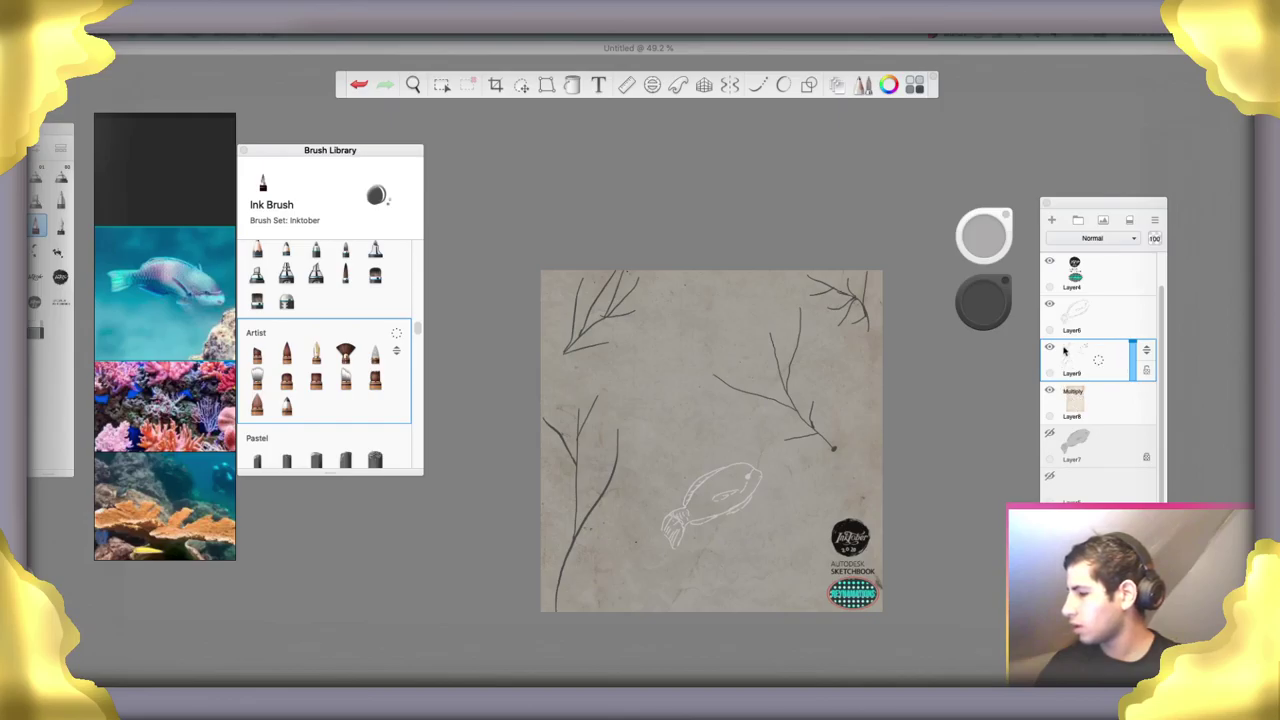
left_click(1050, 304)
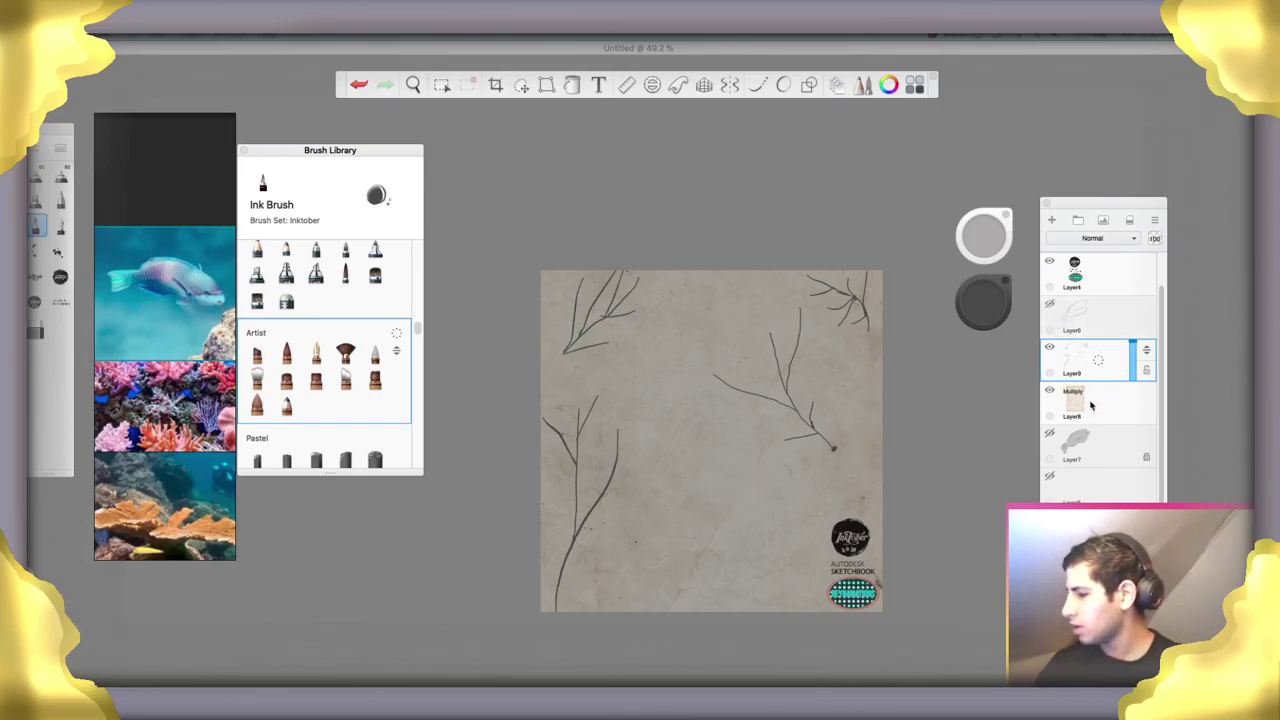
left_click_drag(1098, 362, 1128, 415)
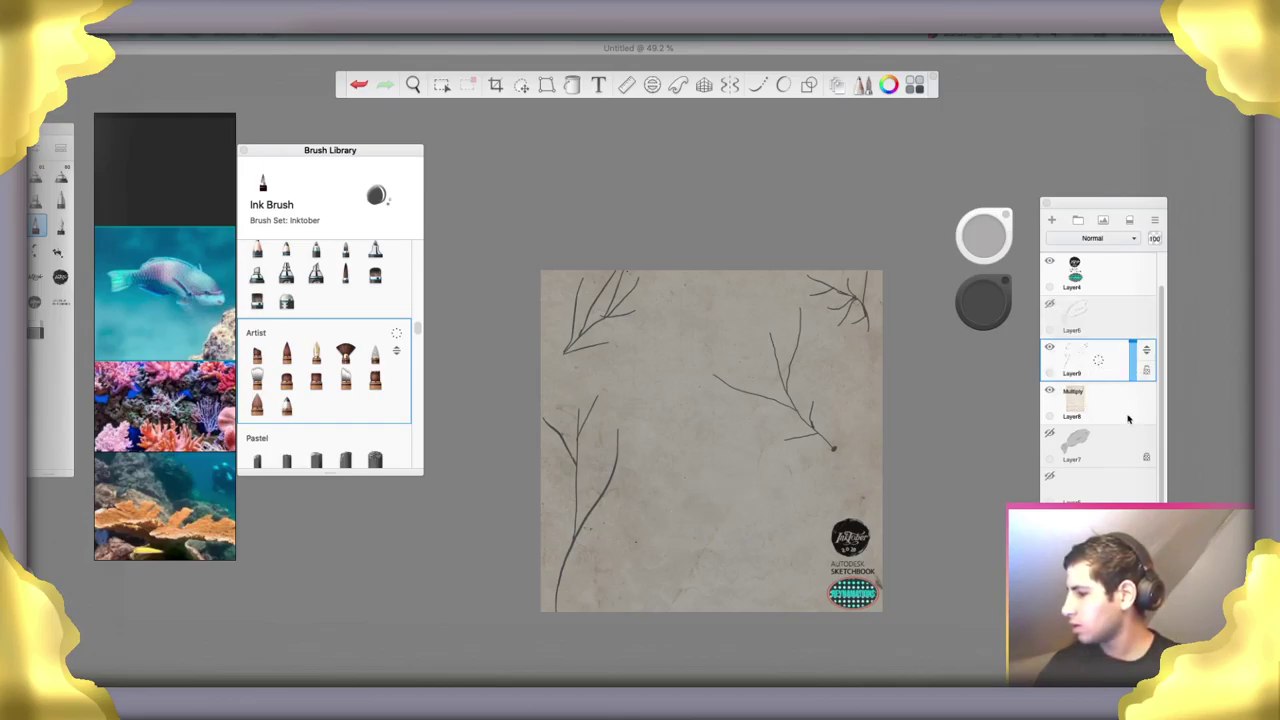
left_click(1050, 349)
left_click(1050, 349)
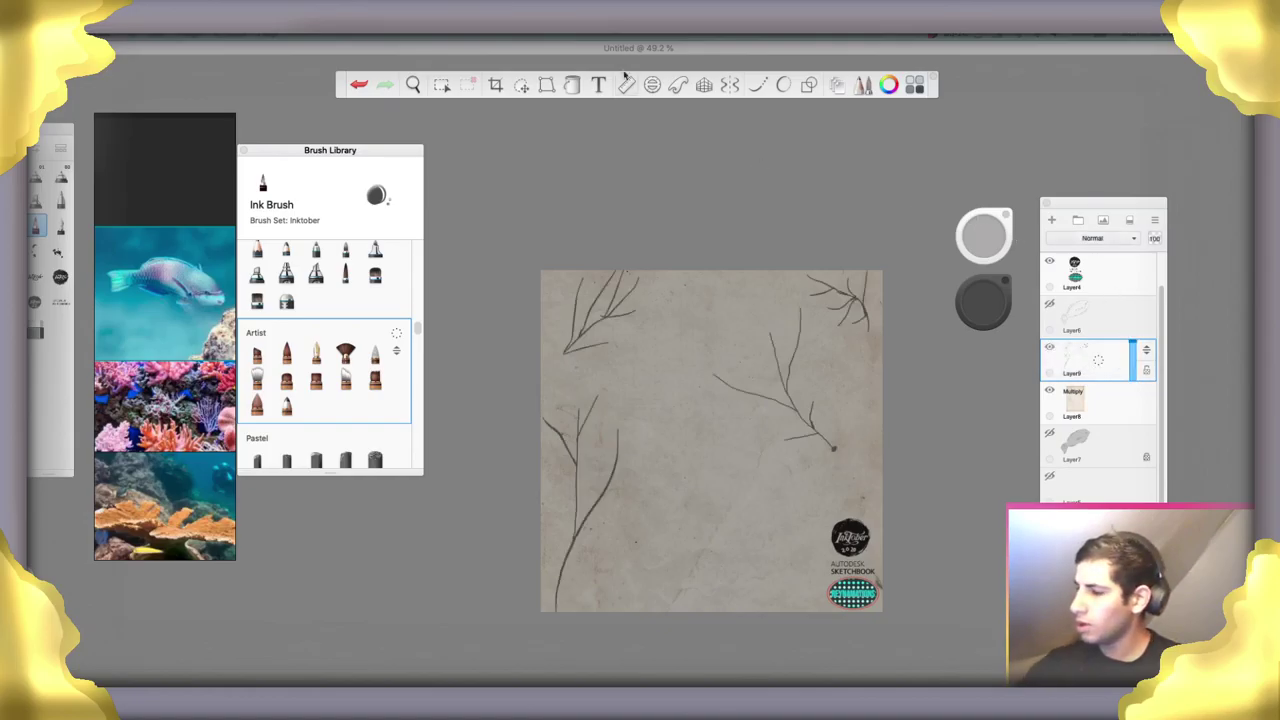
Flood-fill the coral ink layer at the fork of the branch with solid dark grey
left_click(572, 86)
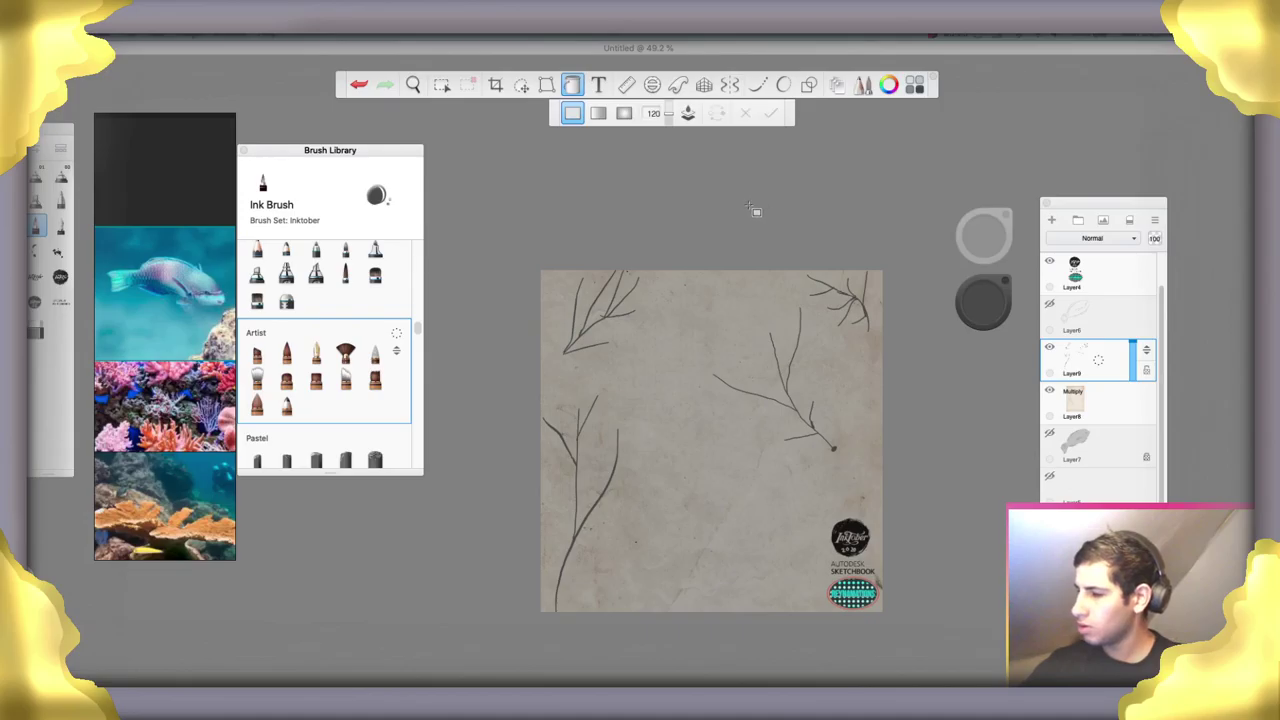
key("space")
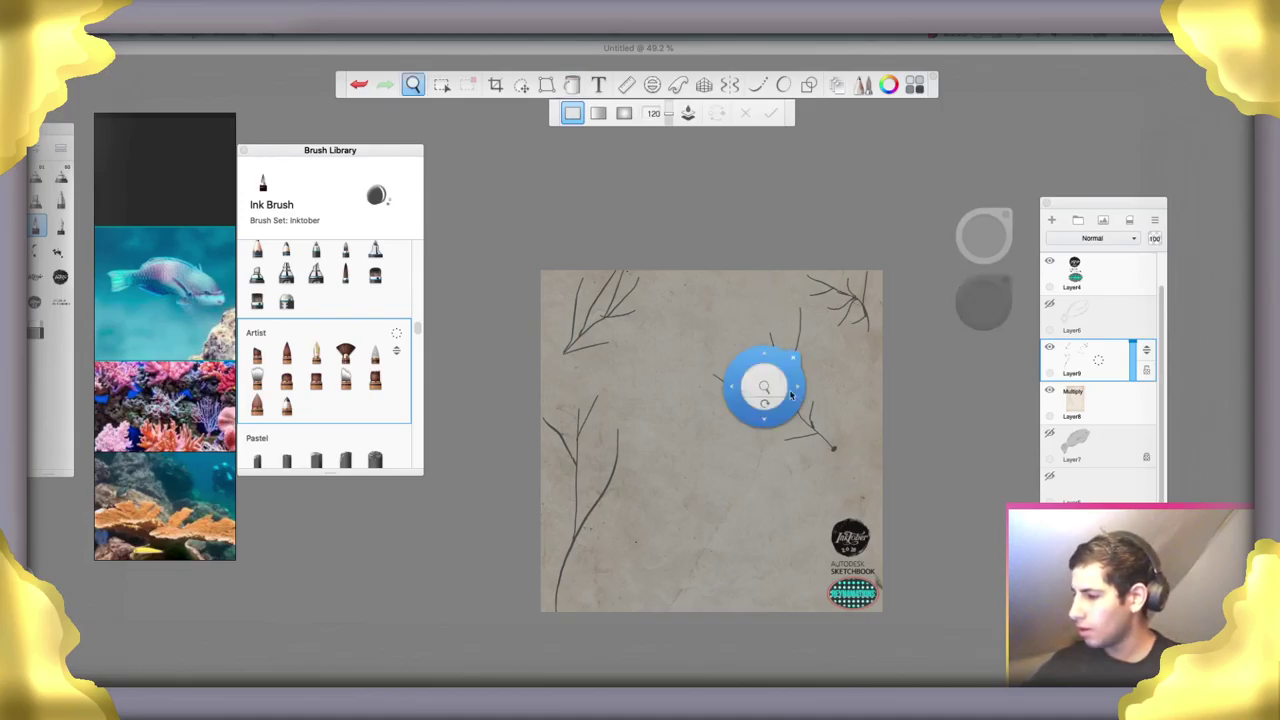
left_click_drag(766, 387, 1020, 340)
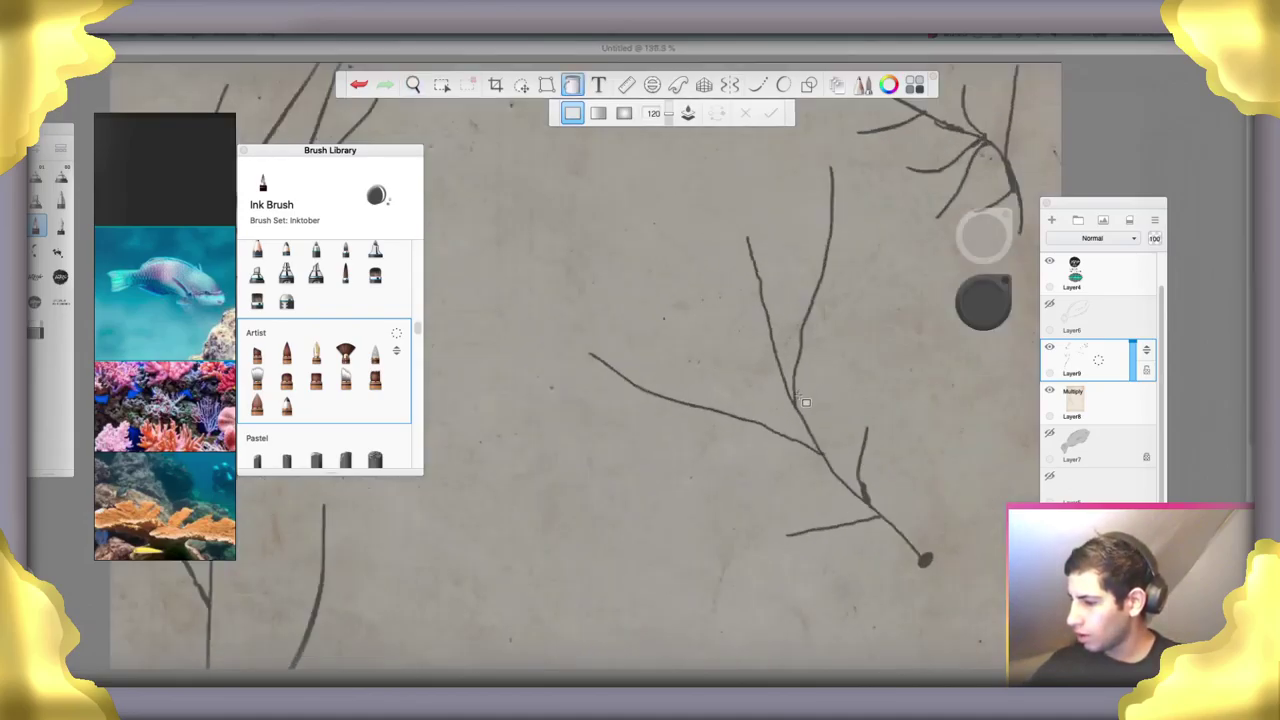
left_click(803, 405)
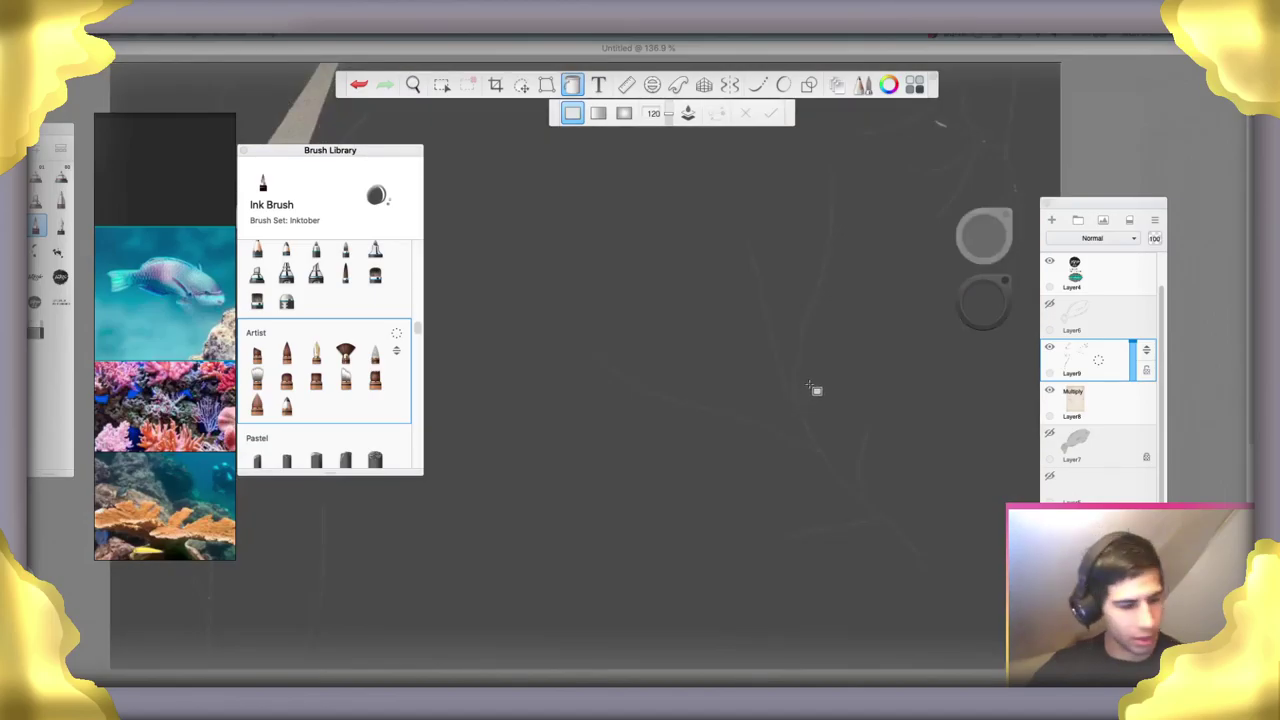
Undo the flood fill and roughen the forked branch into ragged coral with repeated dark grey fills along its stems
key("ctrl+z")
scroll(815, 390, "up", 4)
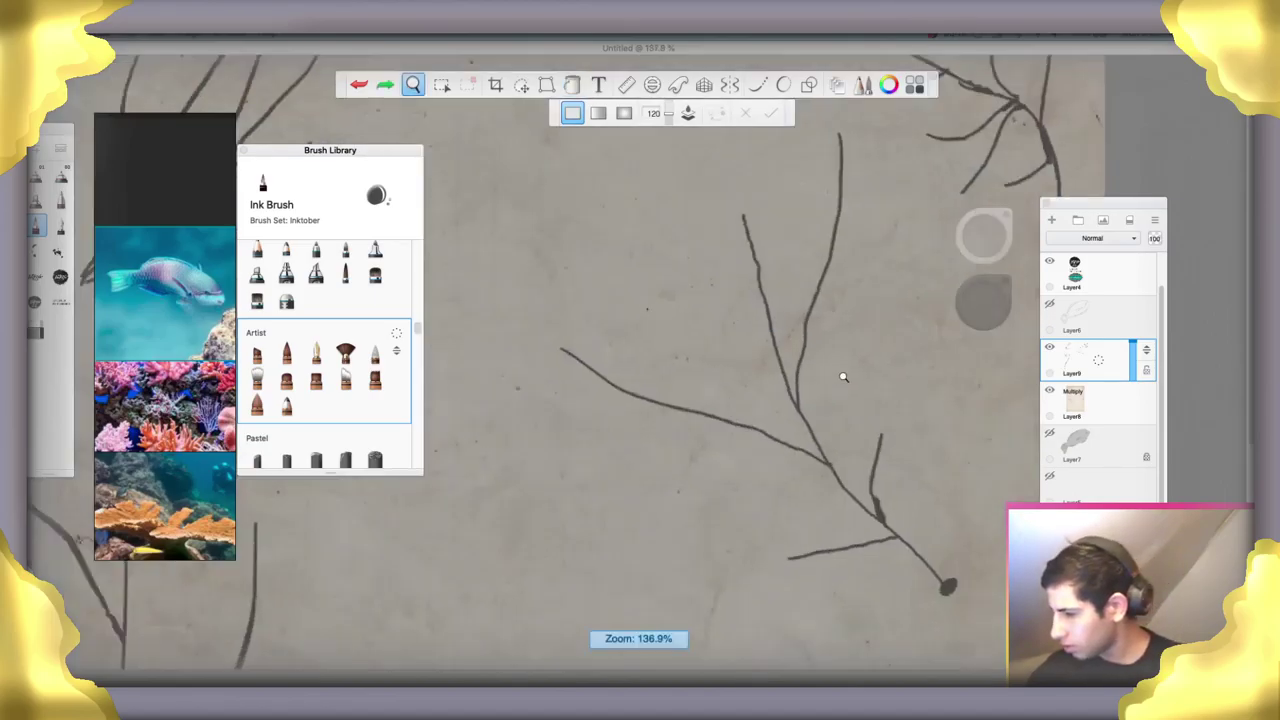
left_click(815, 417)
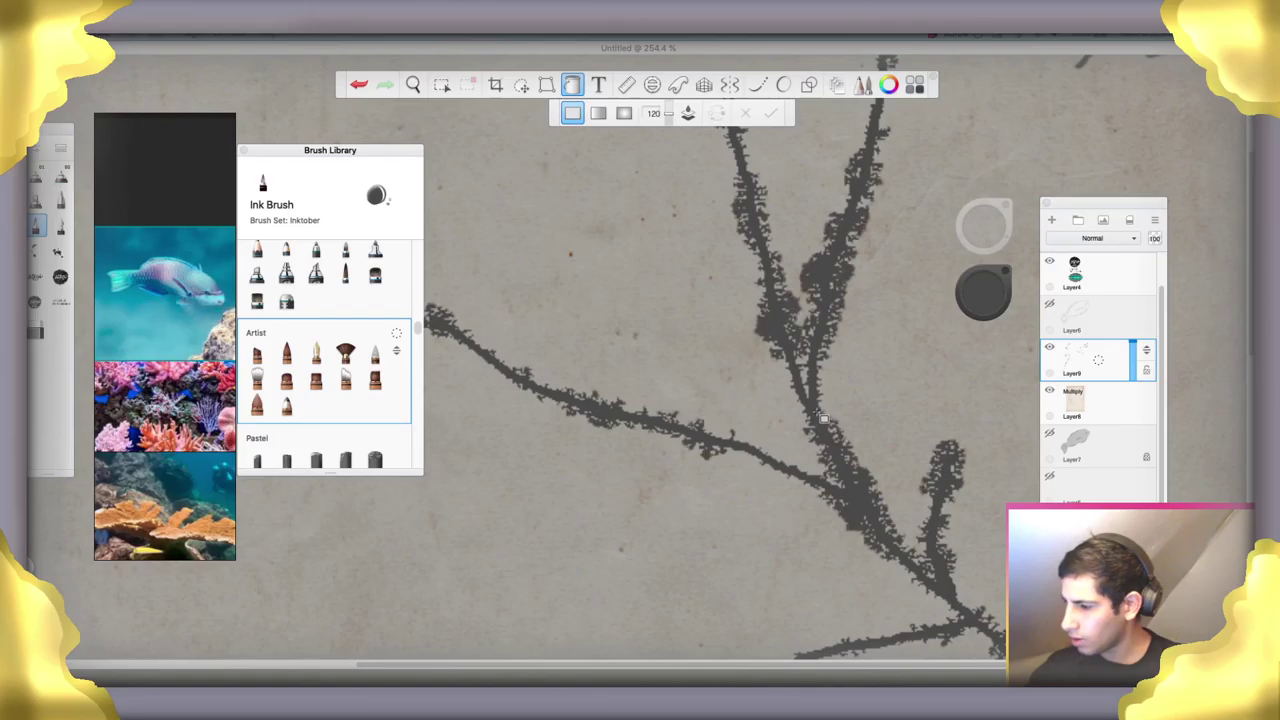
key("space")
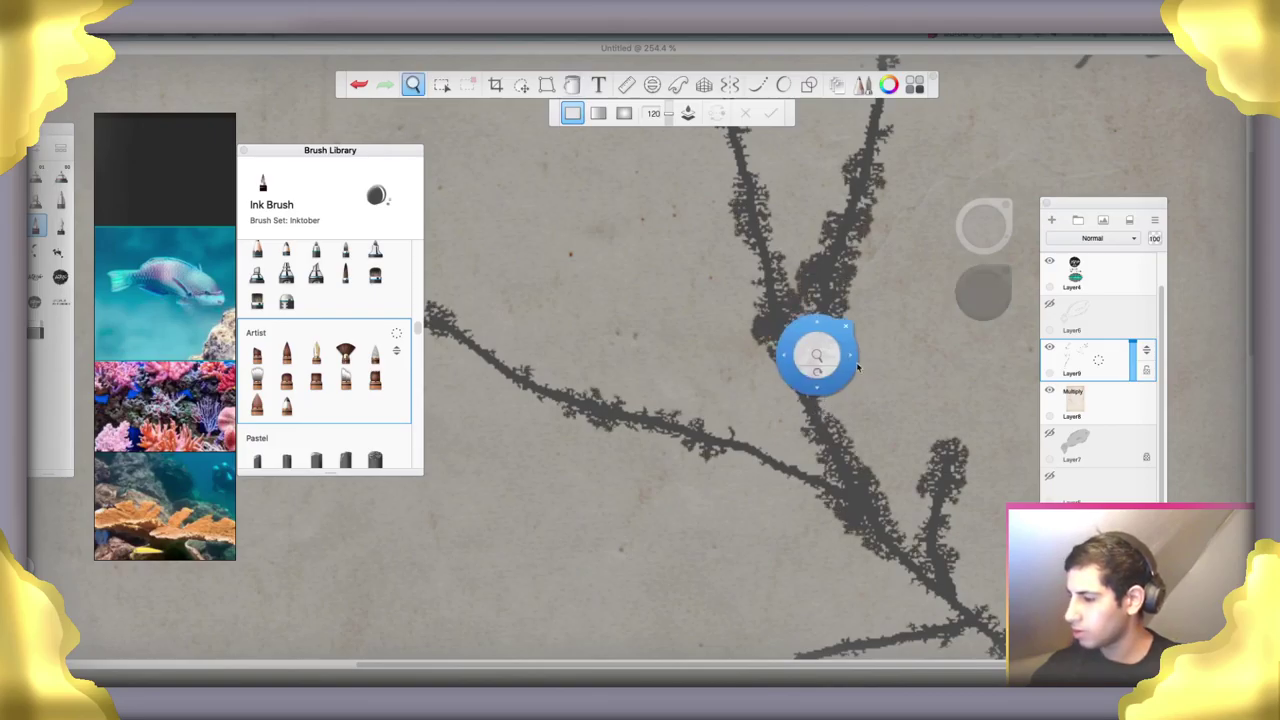
left_click_drag(828, 360, 743, 403)
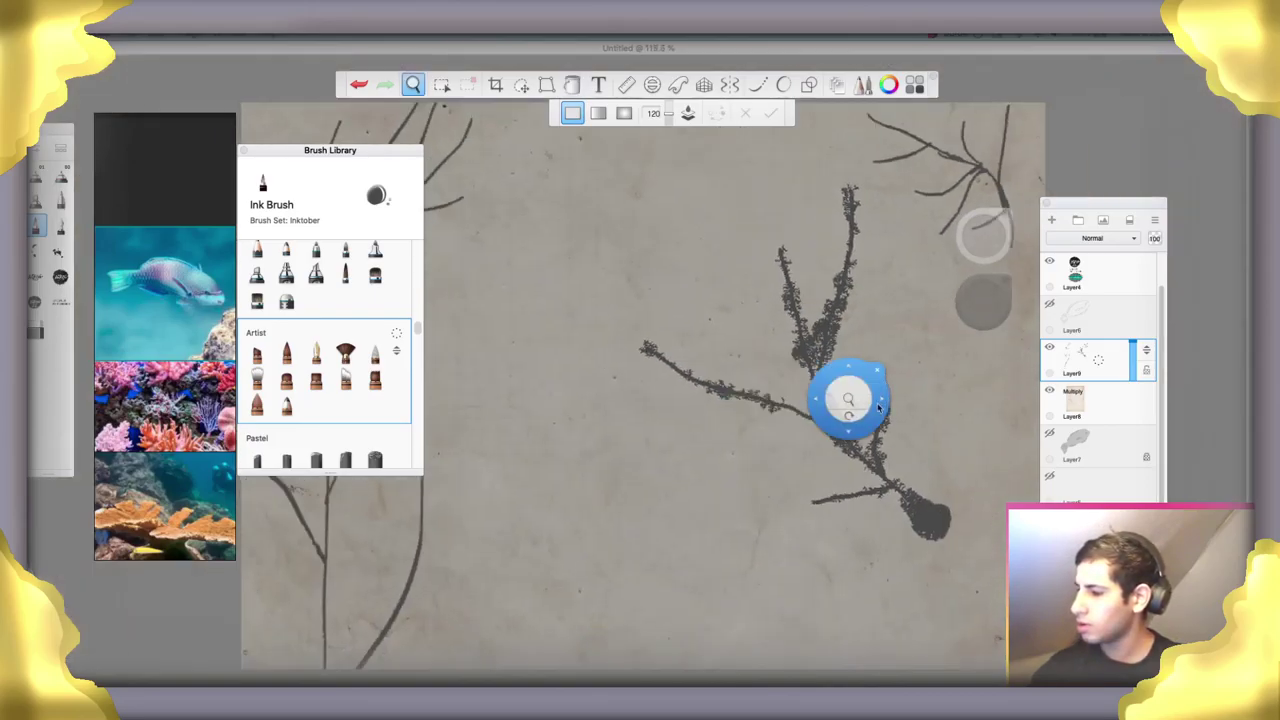
Grow leafy clusters on the forked branch's upper twigs with more dark grey fills, undoing the fill that floods the canvas
left_click_drag(880, 410, 797, 491)
key("space")
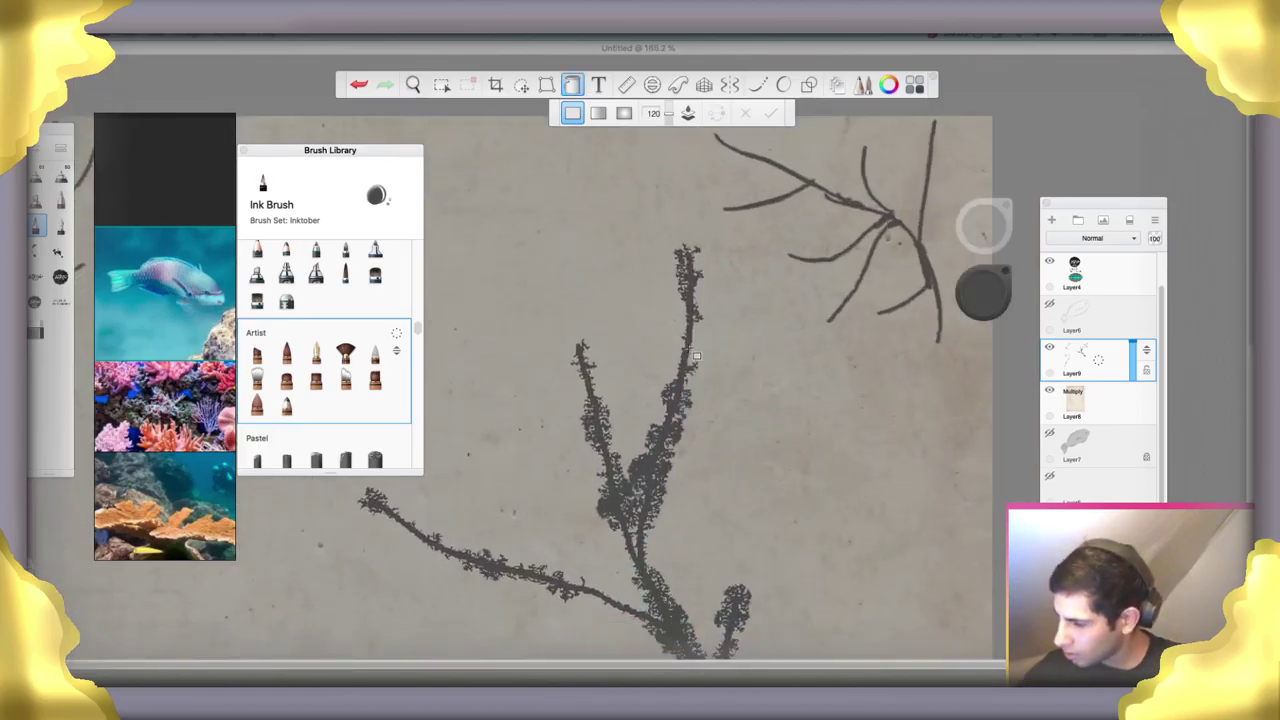
key("super+z")
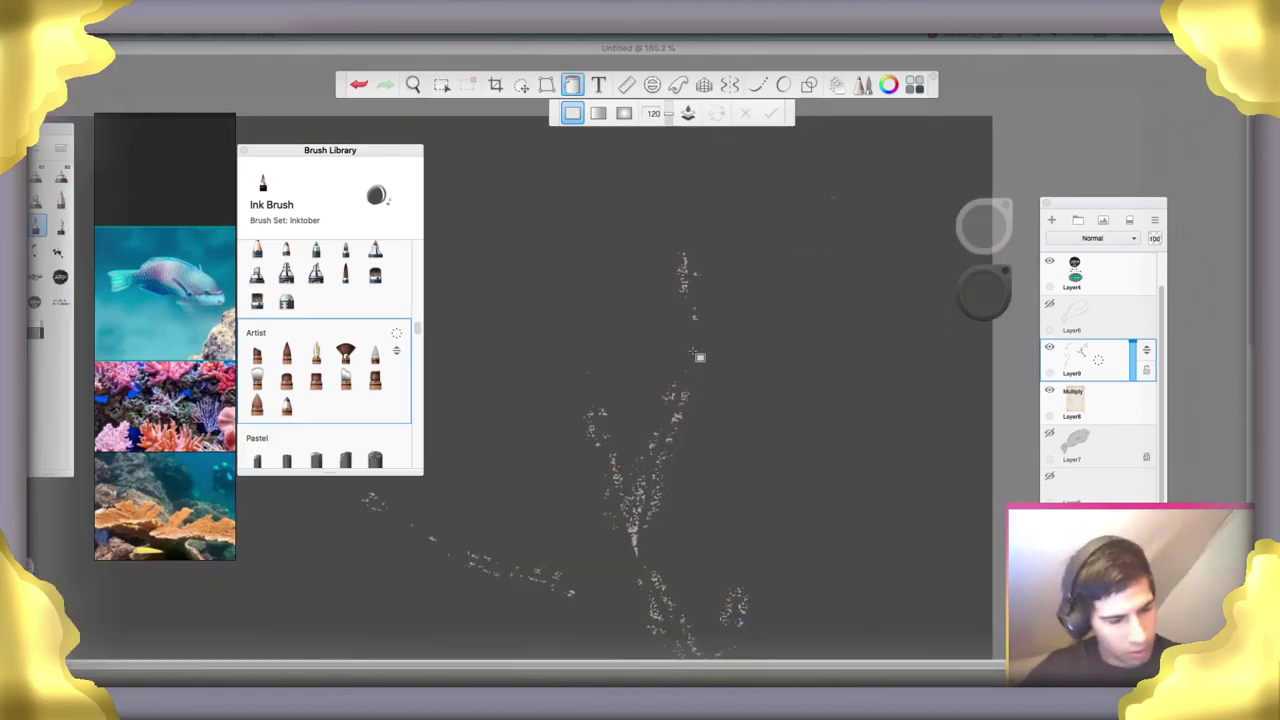
key("super+z")
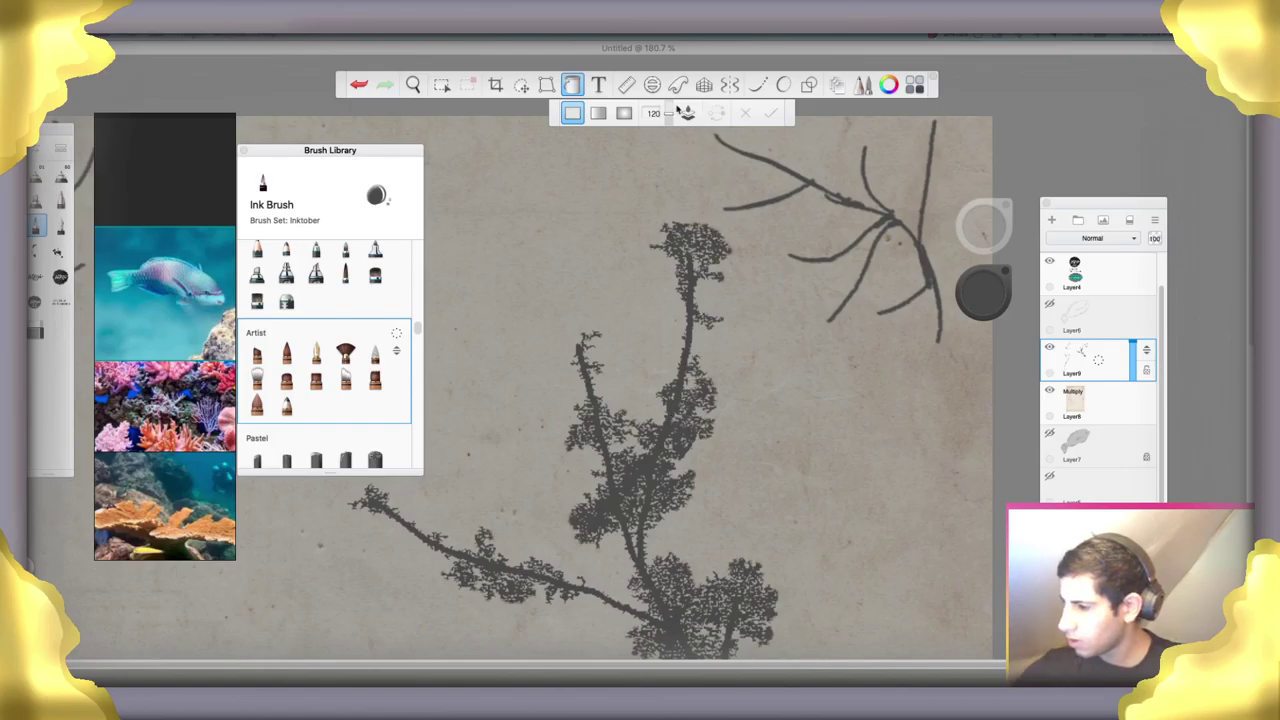
Try a fill tolerance of 174 on the forked coral, undo the fill, lower the tolerance to 73 and fill its clusters again
left_click_drag(658, 113, 668, 432)
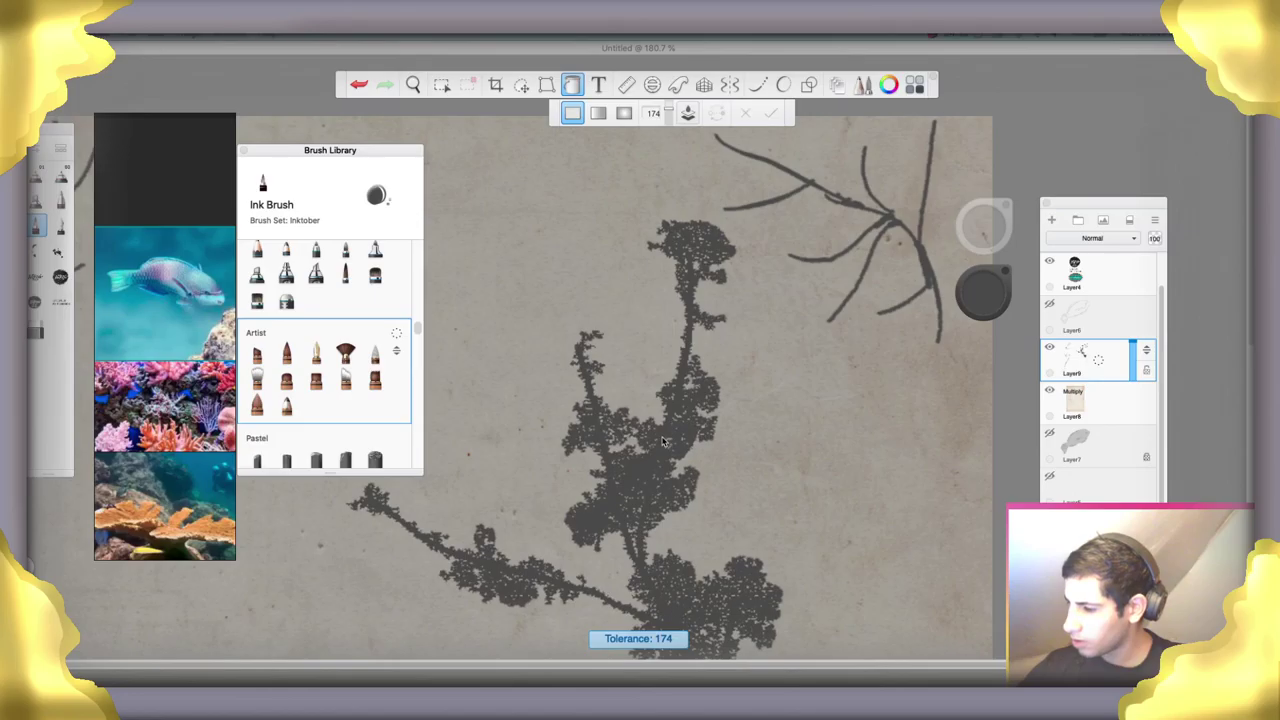
key("ctrl+z")
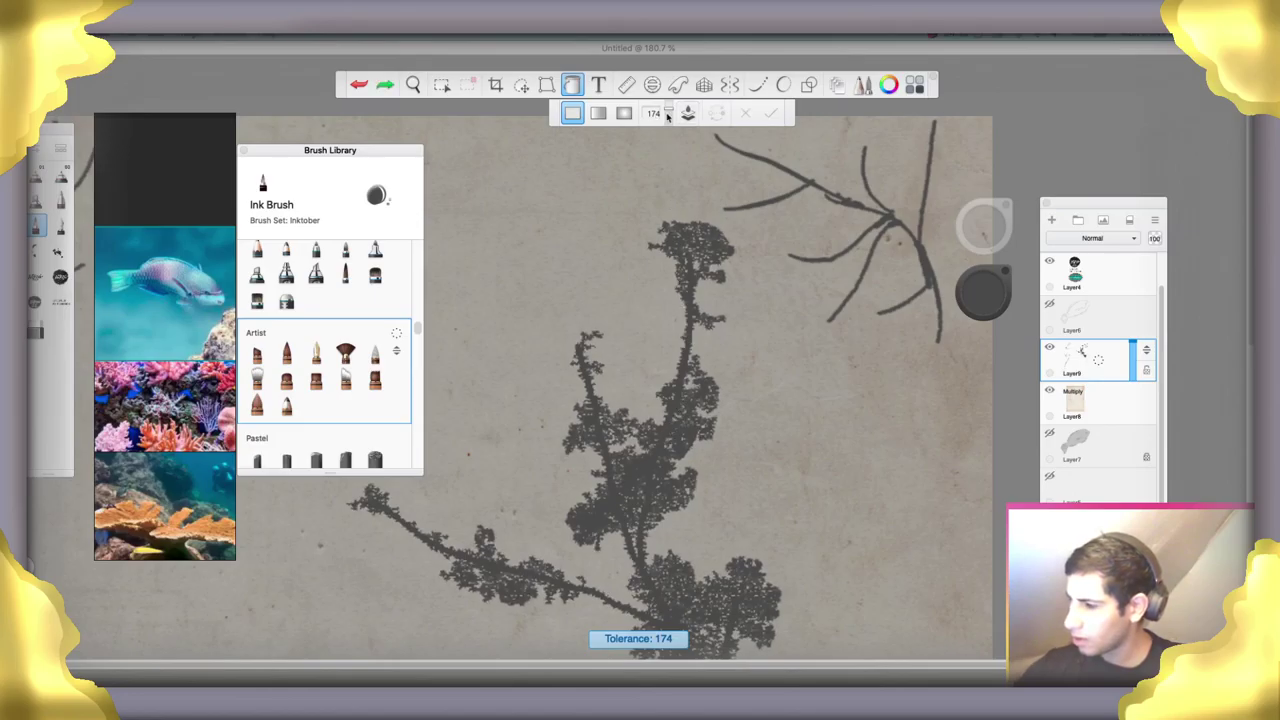
left_click_drag(668, 116, 687, 222)
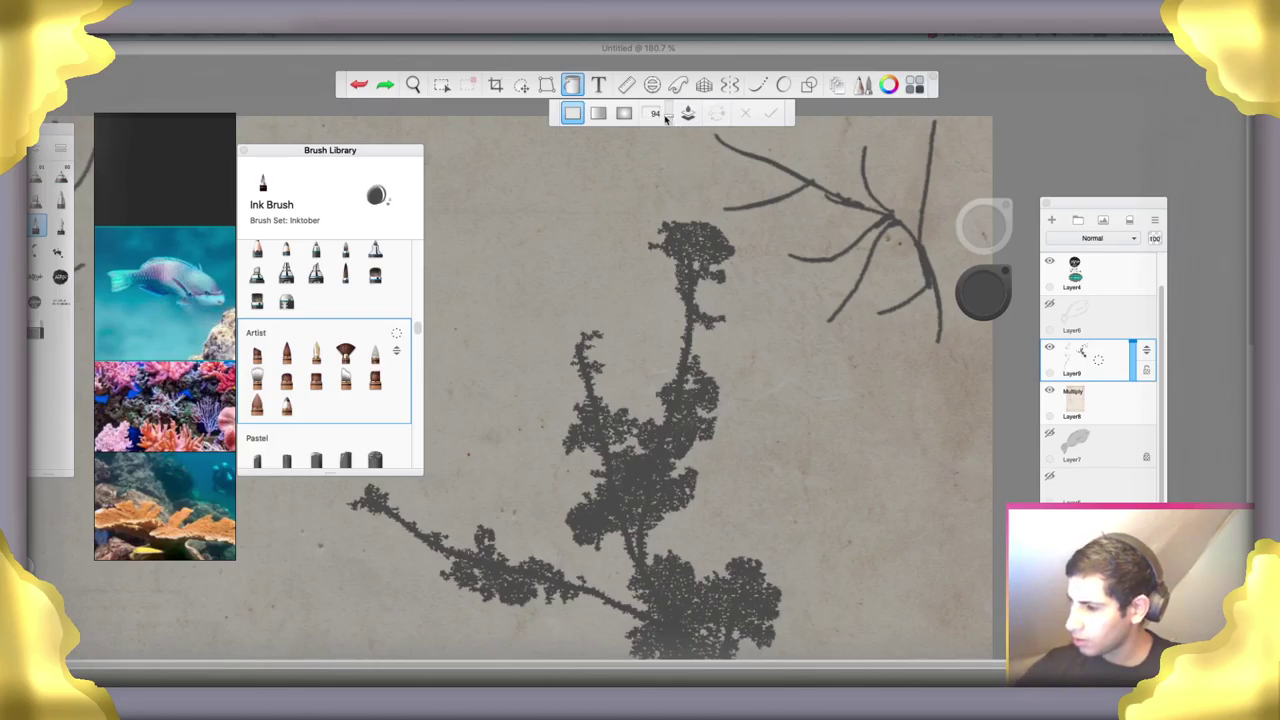
left_click_drag(667, 118, 673, 235)
left_click(671, 443)
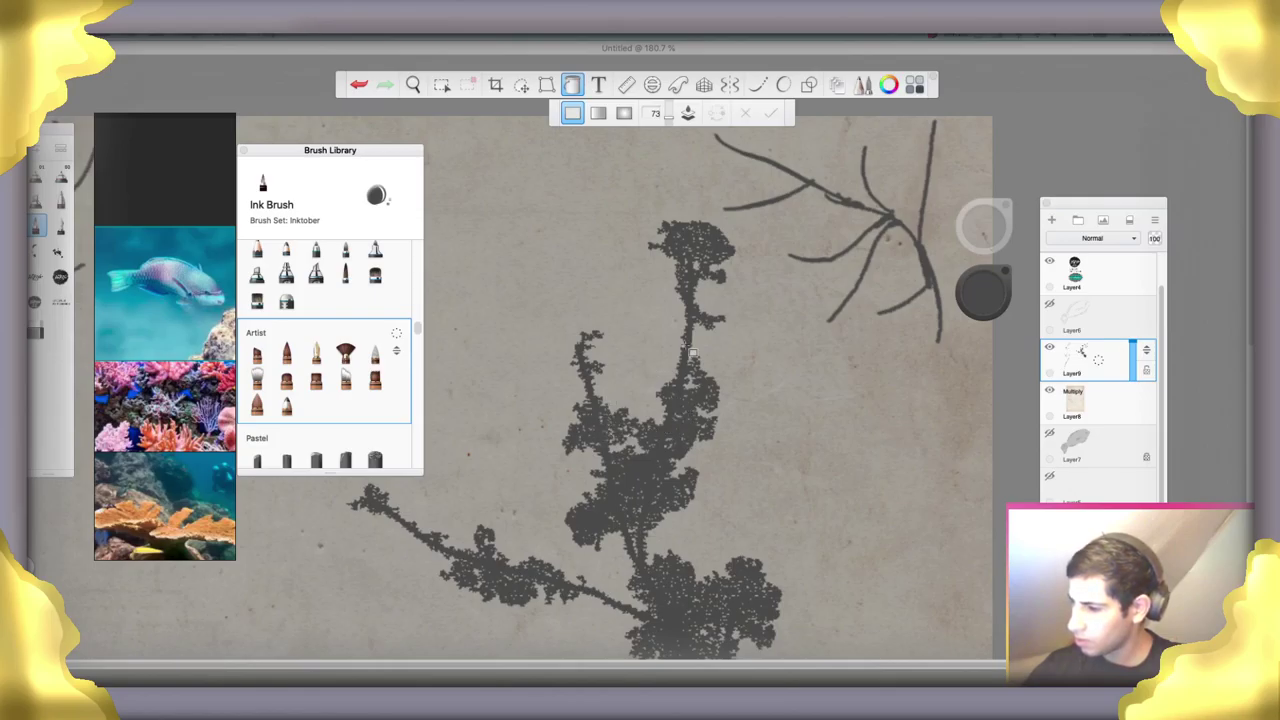
Undo the canvas-wide fill, set the fill tolerance to 109 and thicken the upper-right coral with repeated dark grey fills
left_click(895, 219)
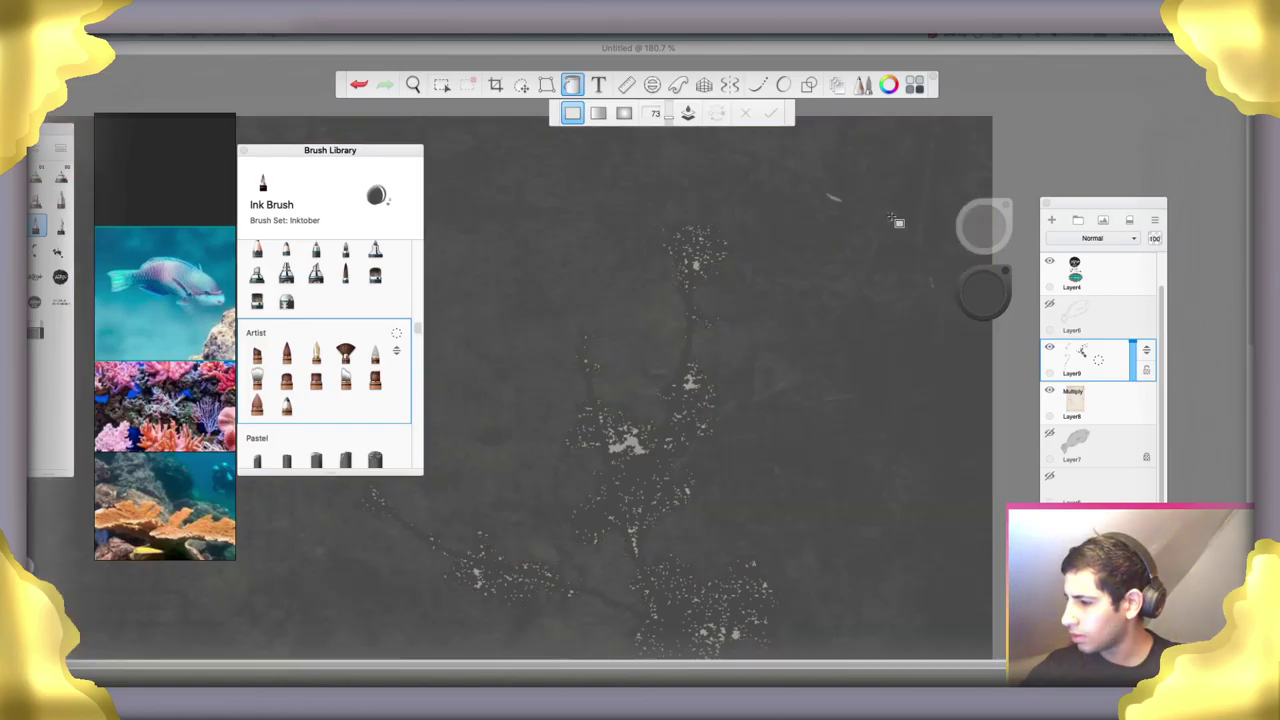
key("ctrl+z")
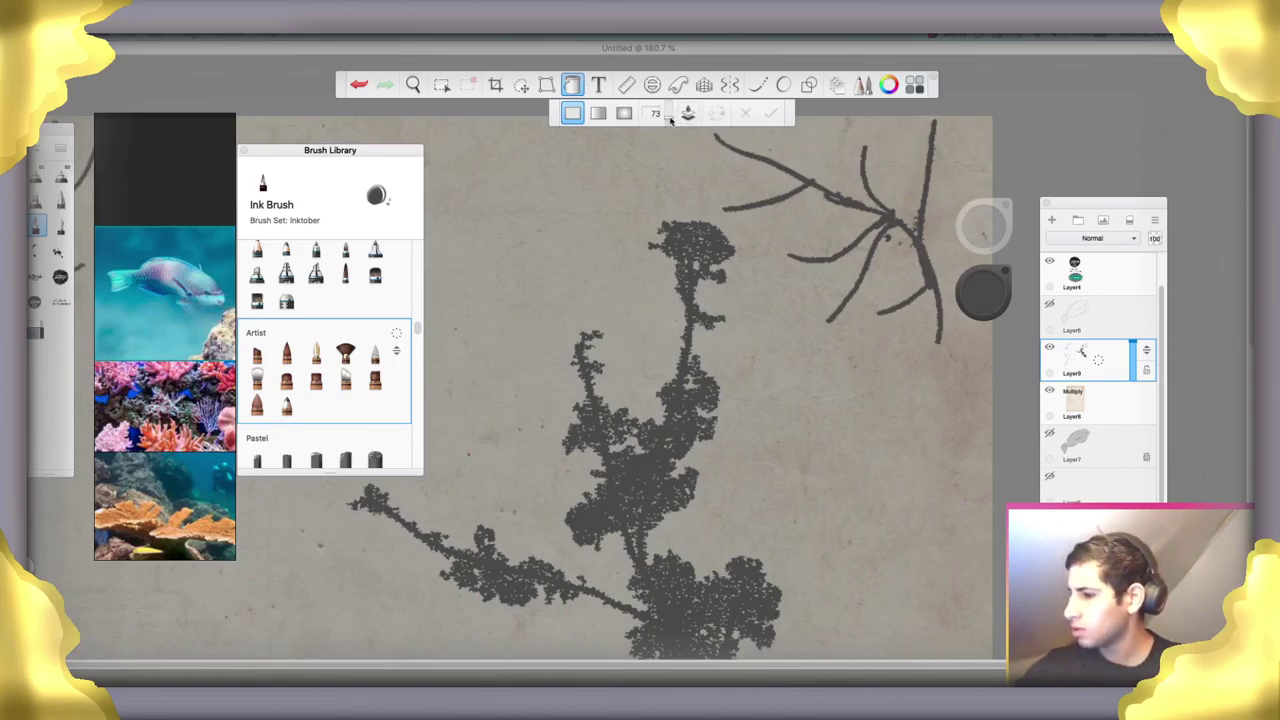
left_click_drag(670, 118, 675, 117)
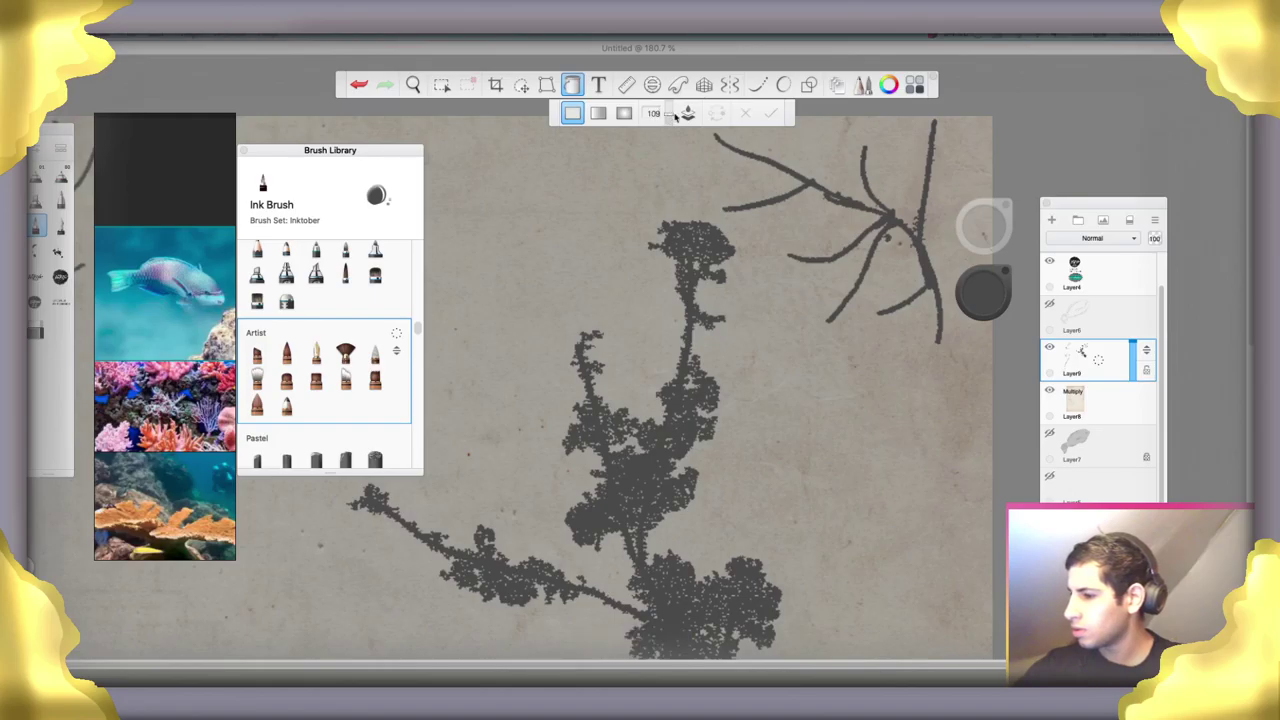
left_click(931, 271)
left_click(931, 271)
left_click(931, 271)
left_click(931, 271)
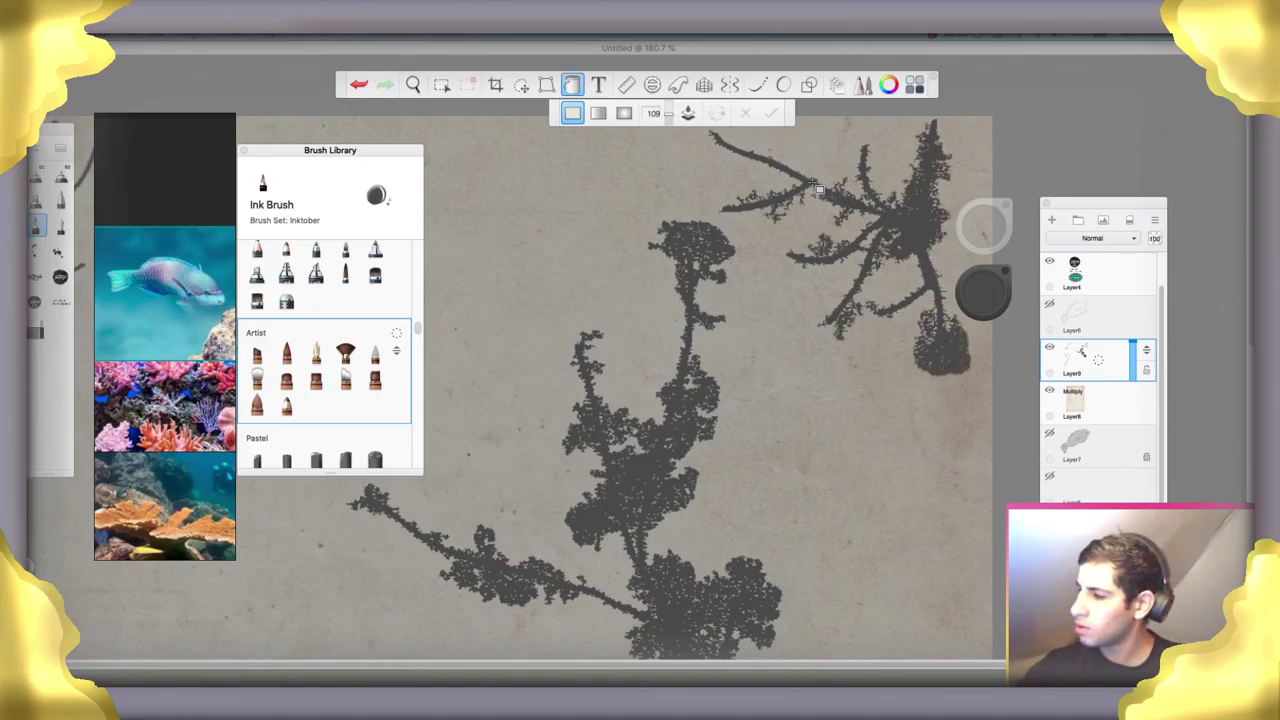
left_click(818, 189)
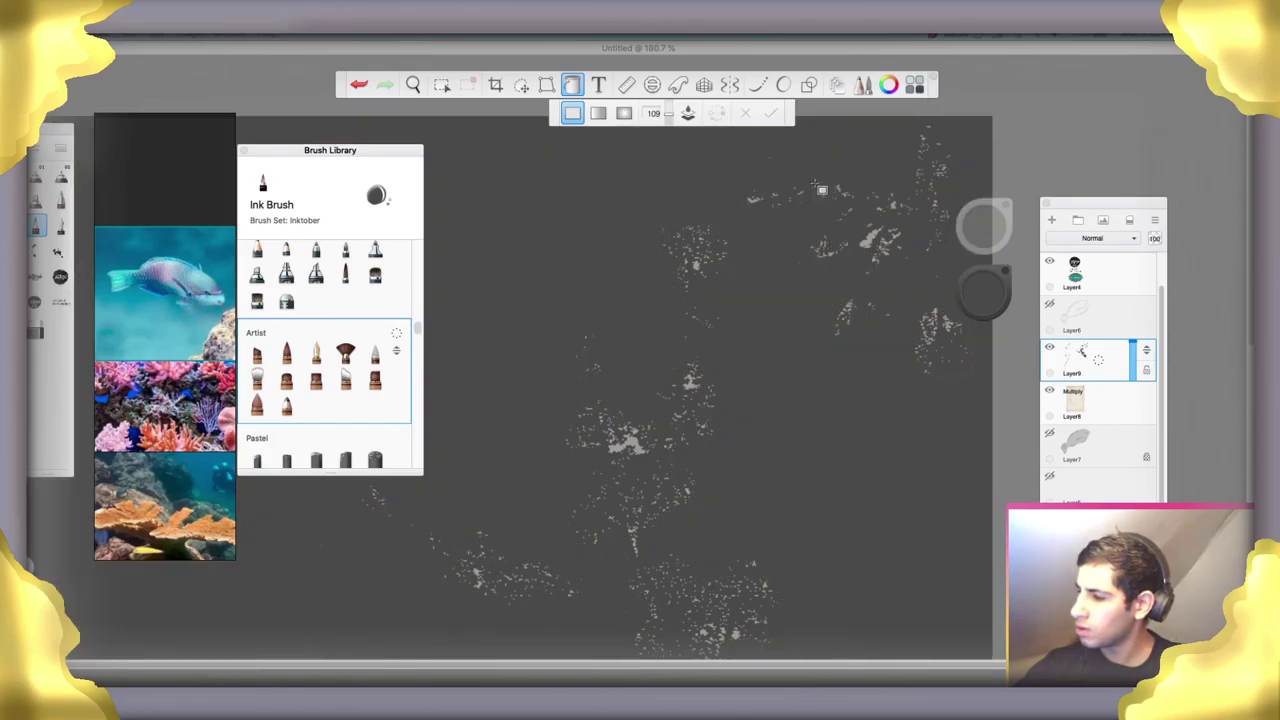
key("super+z")
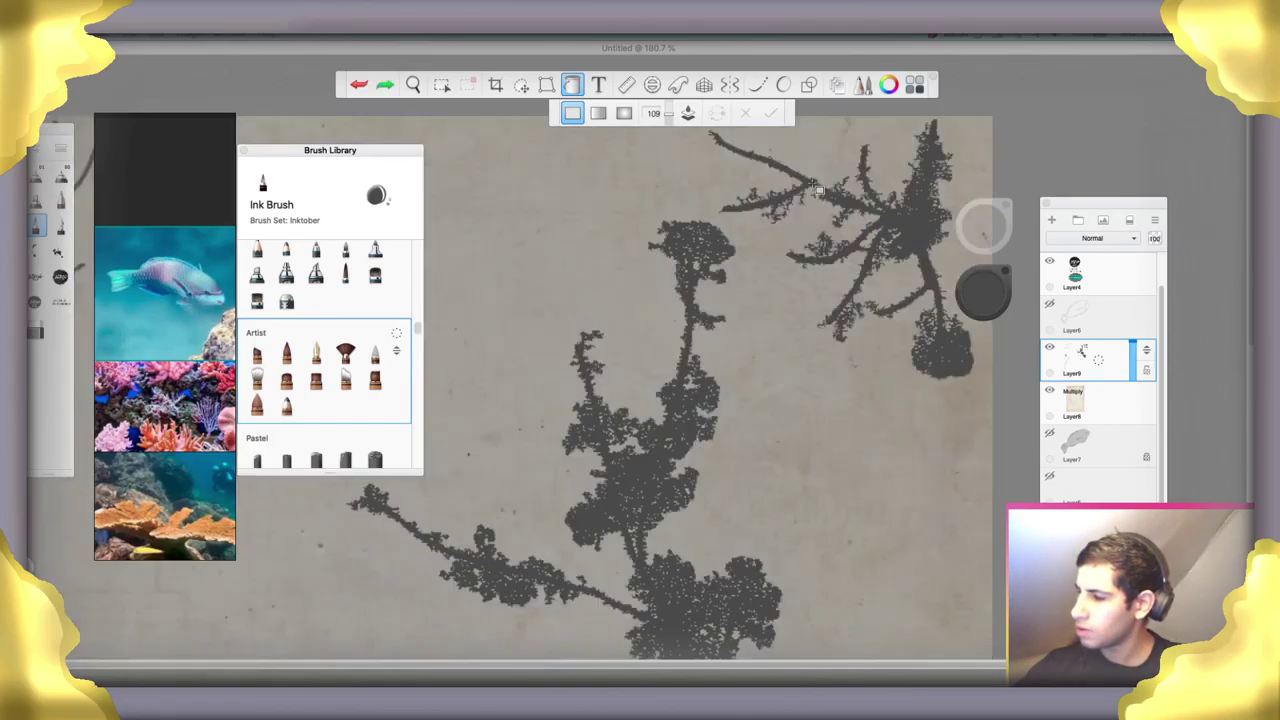
left_click(818, 189)
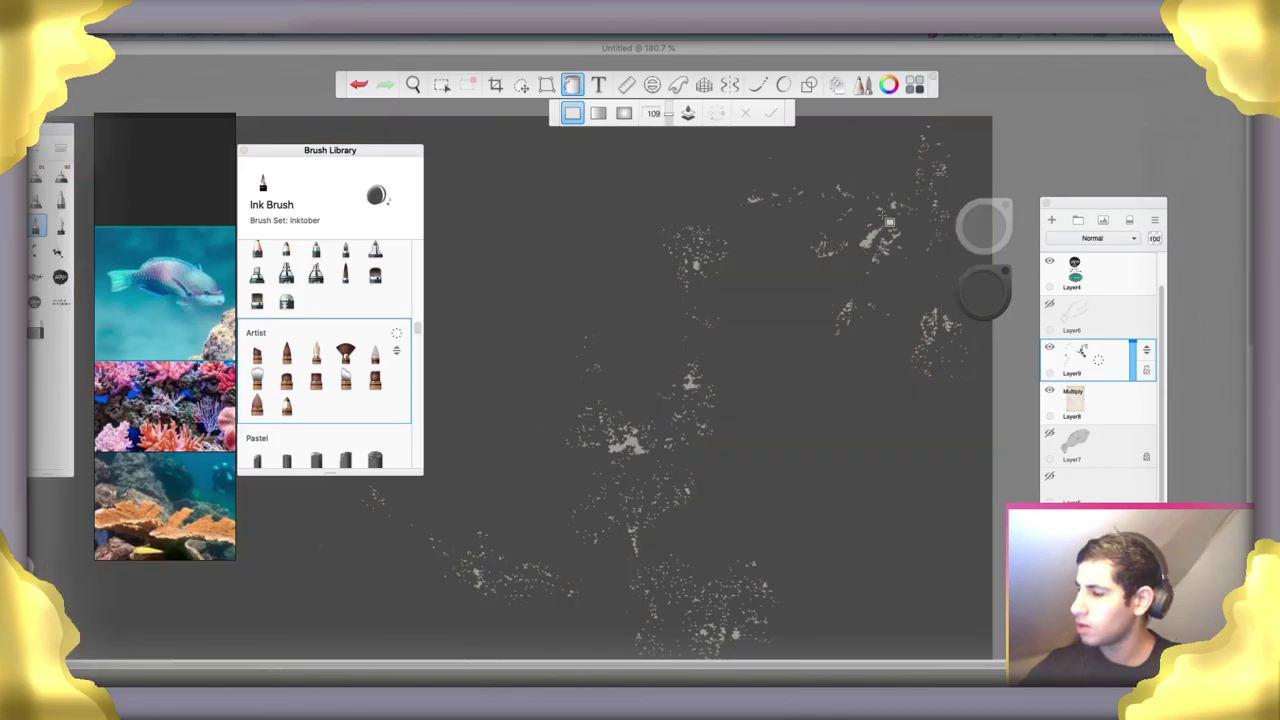
key("super+z")
Grow dense dark grey foliage over the lower-left coral's stems with repeated fills at tolerance 109
key("space")
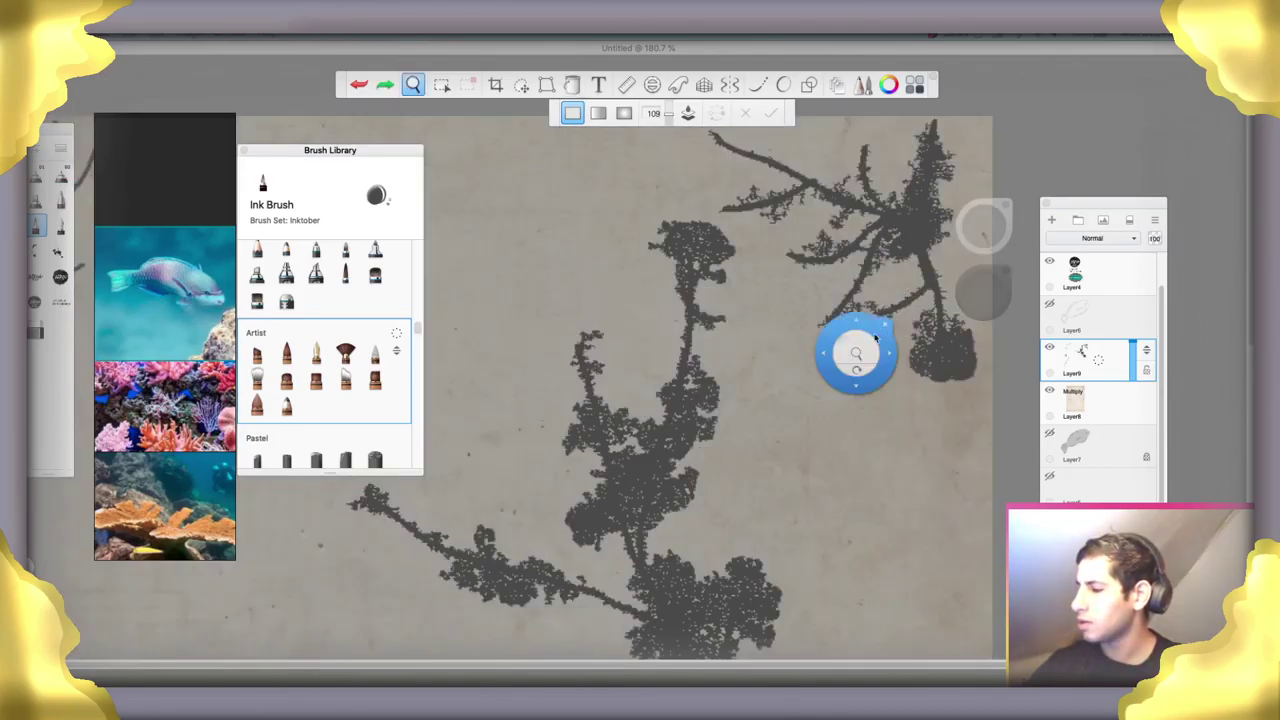
mouse_move(857, 349)
left_mouse_down()
mouse_move(777, 436)
mouse_move(843, 440)
mouse_move(929, 335)
left_mouse_up()
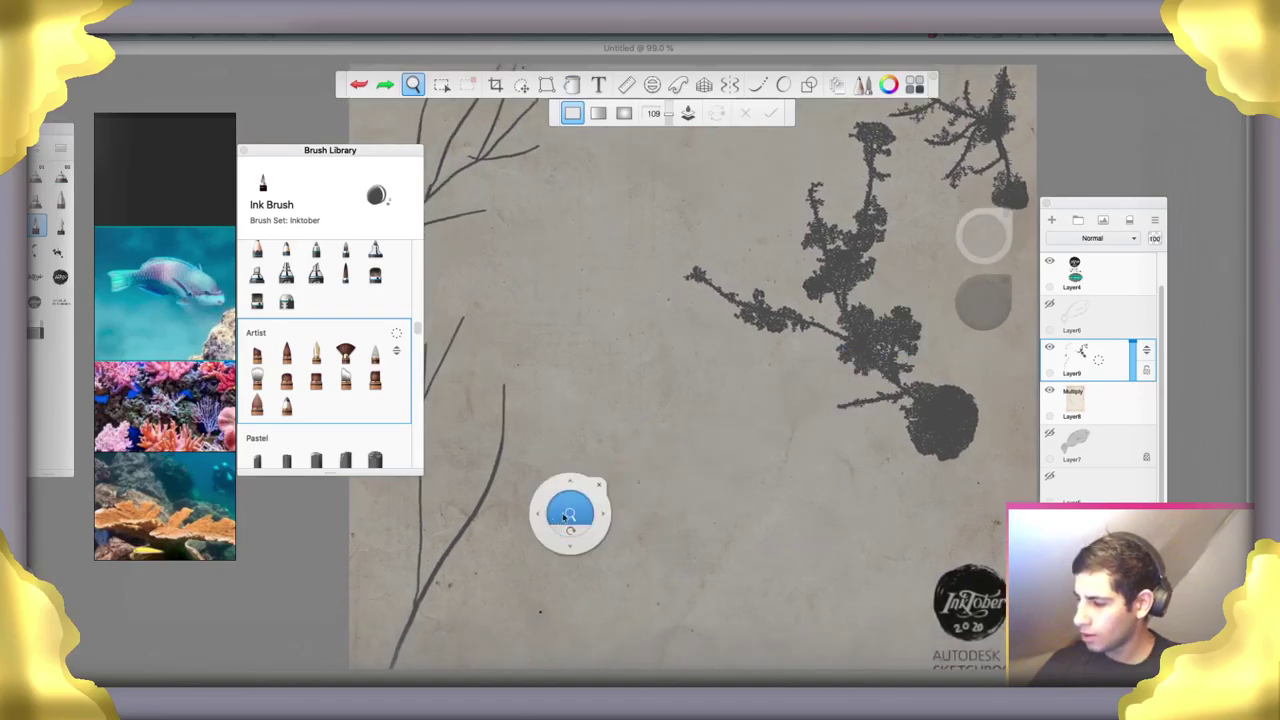
left_click_drag(569, 517, 871, 429)
key("space")
scroll(600, 522, "up", 3)
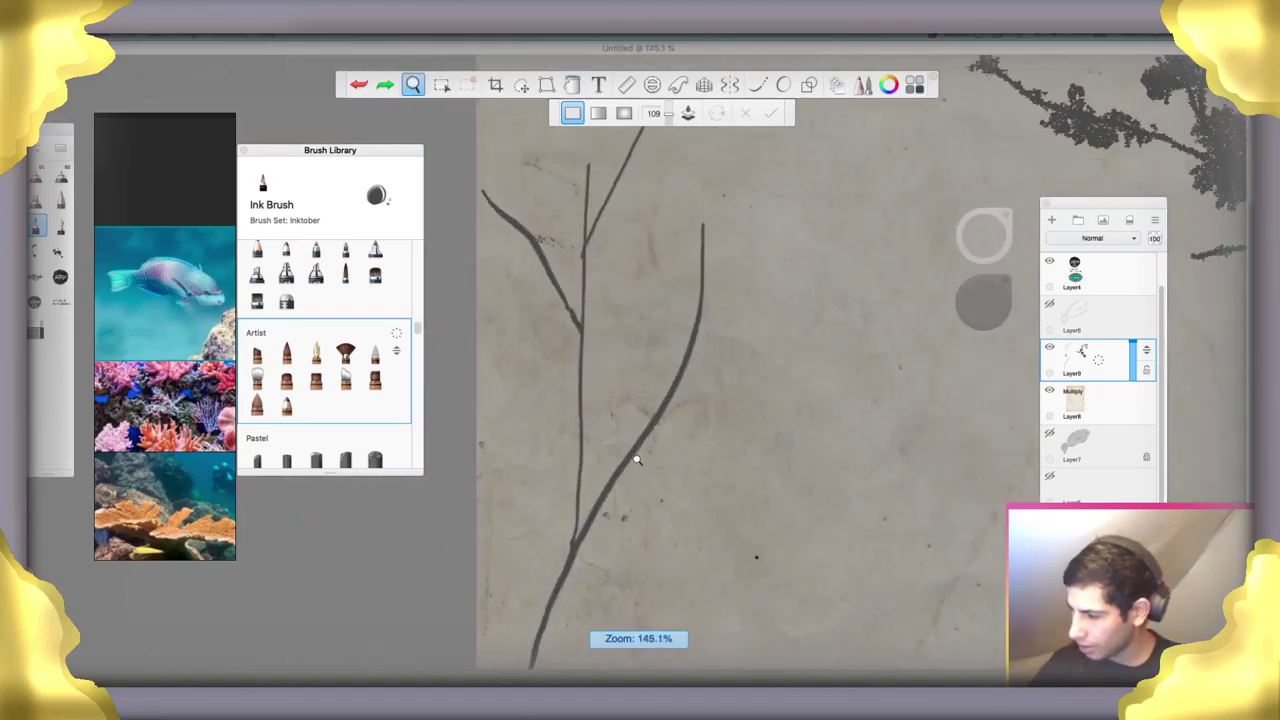
key("super+shift+z")
key("super+shift+z")
key("super+shift+z")
key("super+shift+z")
key("super+shift+z")
key("super+shift+z")
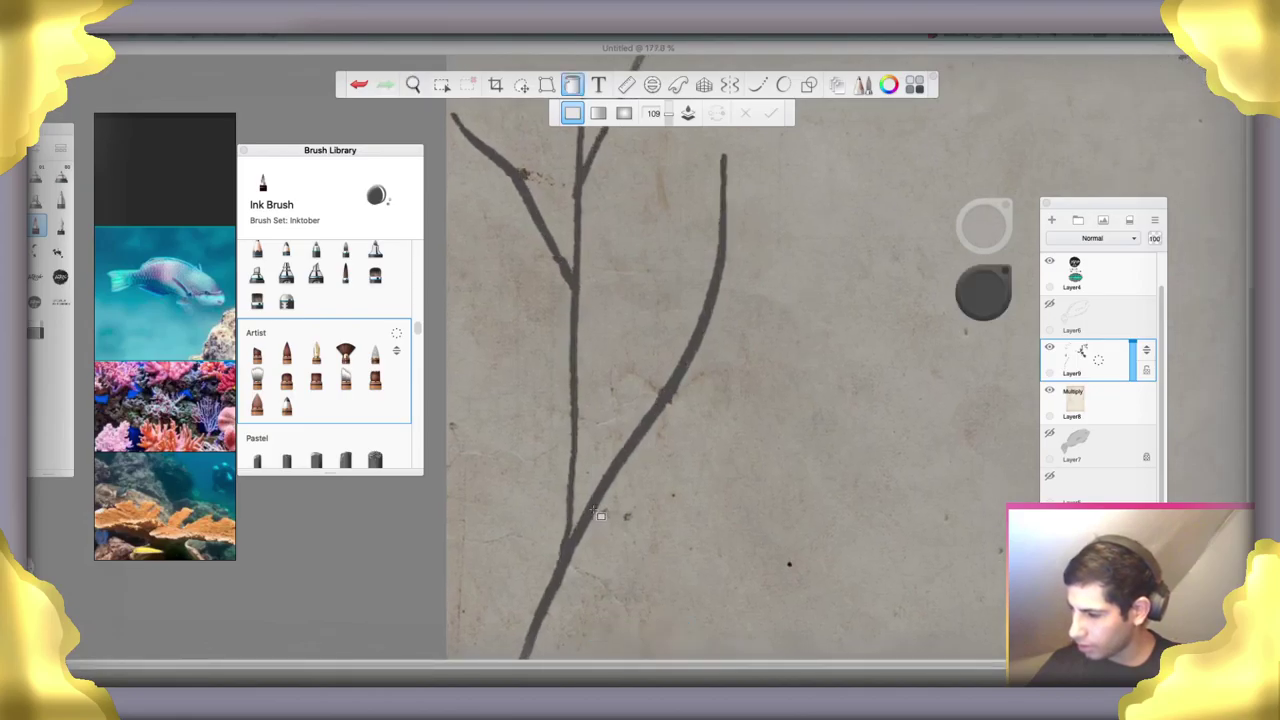
left_click(593, 509)
left_click(594, 508)
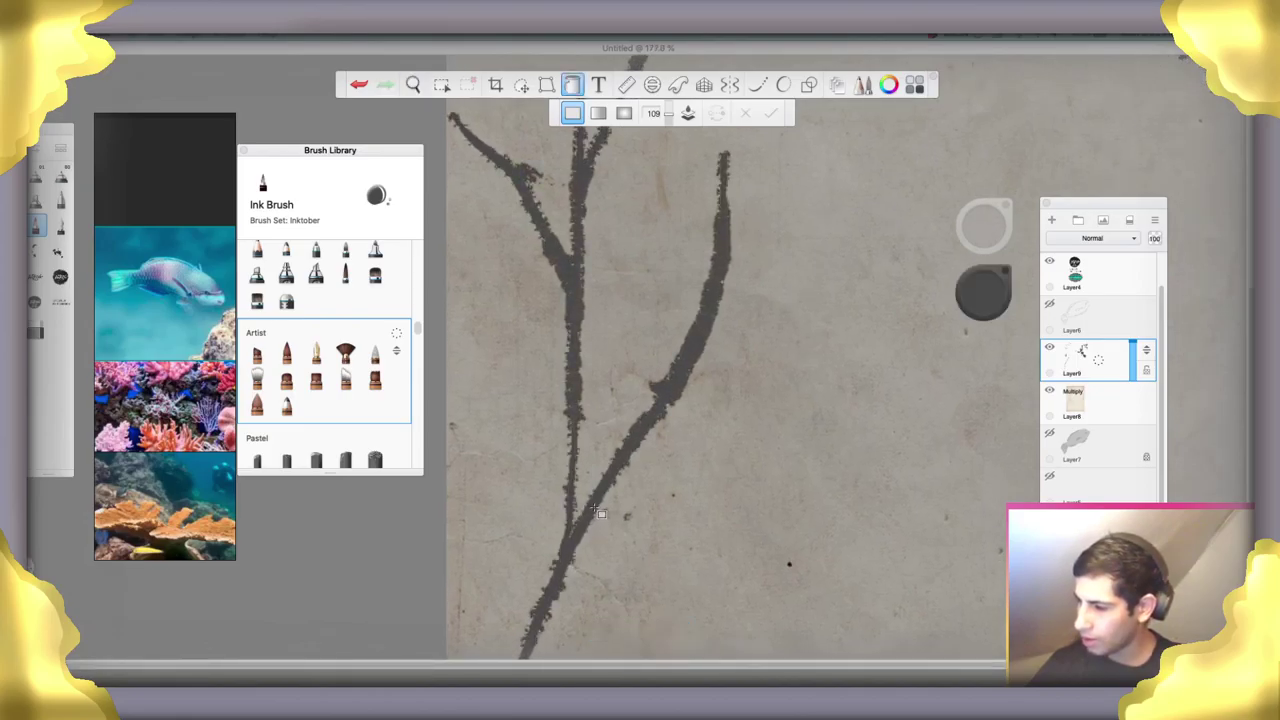
key("super+shift+z")
key("super+shift+z")
key("super+shift+z")
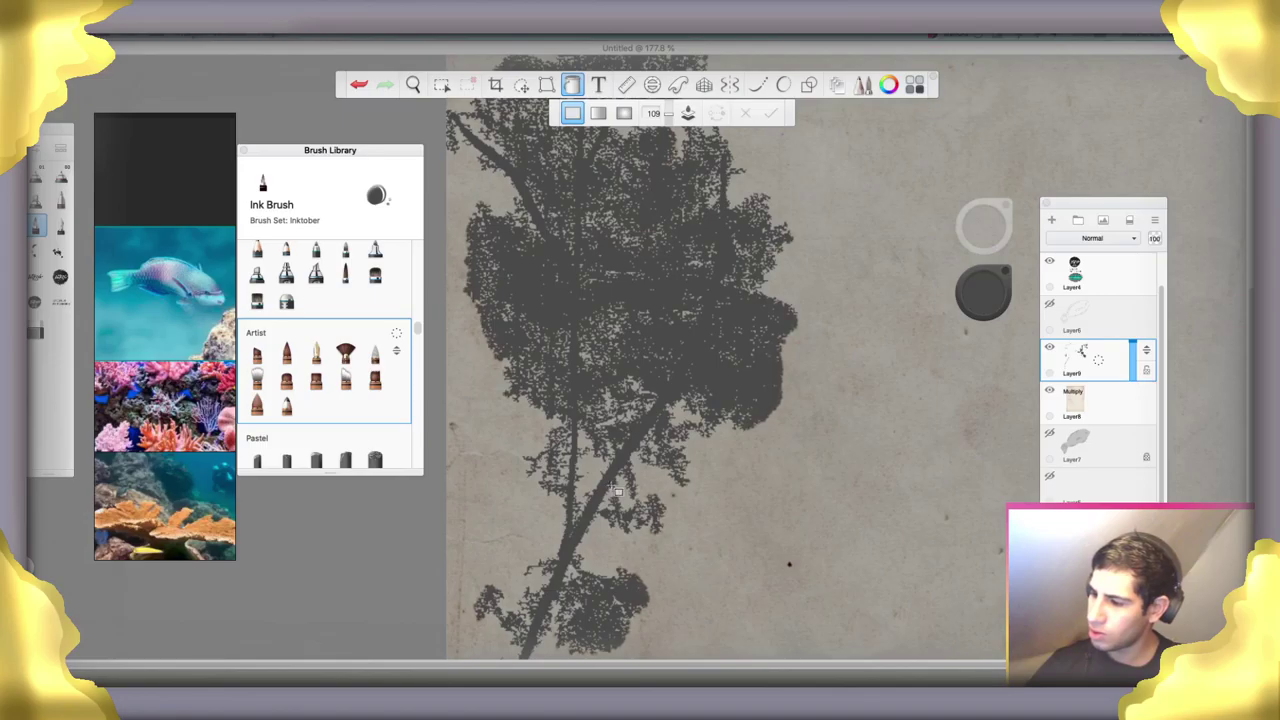
Cover the upper-left coral's branches with dark grey leafy clusters using repeated fills at their forks
key("space")
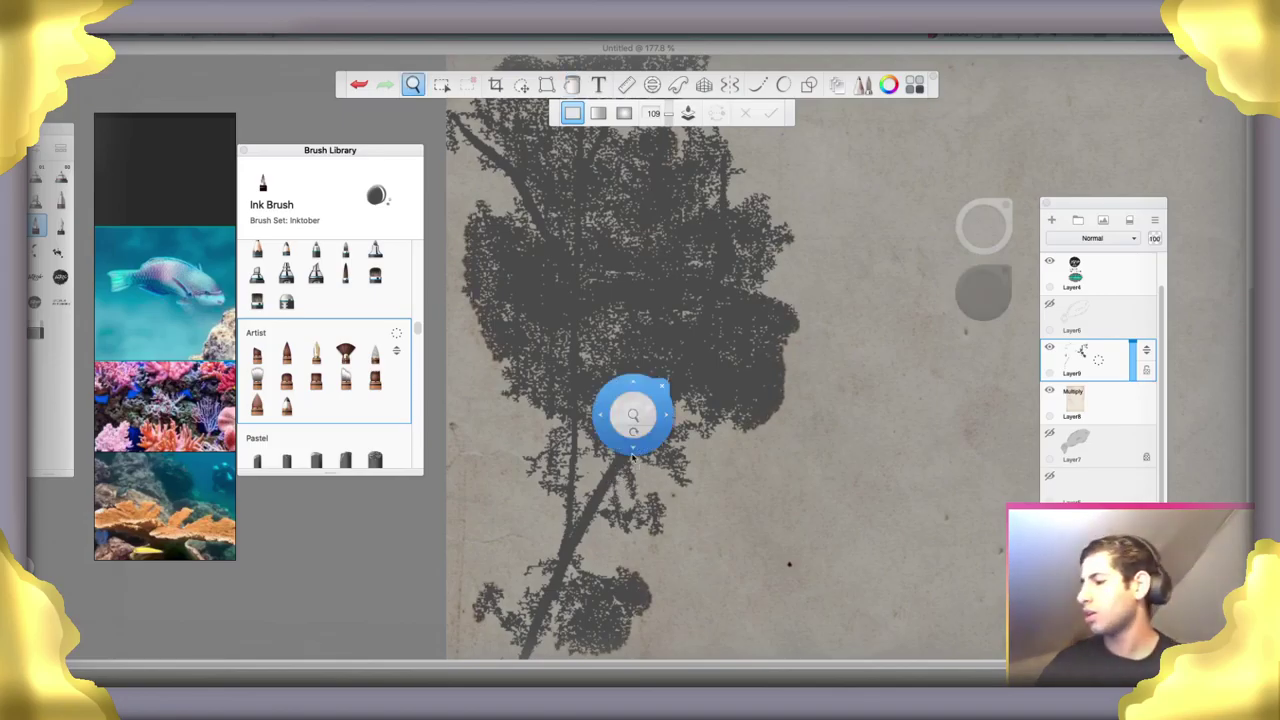
left_click_drag(691, 446, 580, 490)
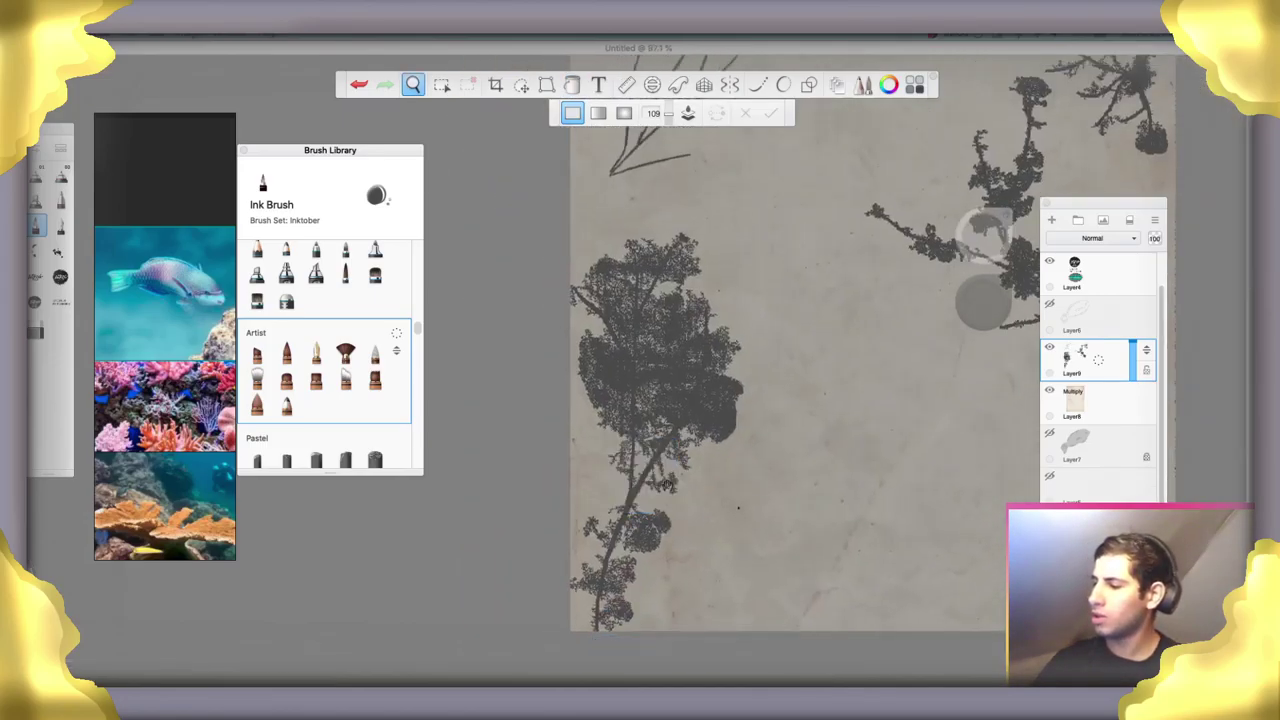
left_click_drag(680, 445, 633, 543)
left_click_drag(734, 320, 718, 490)
left_click_drag(610, 410, 714, 382)
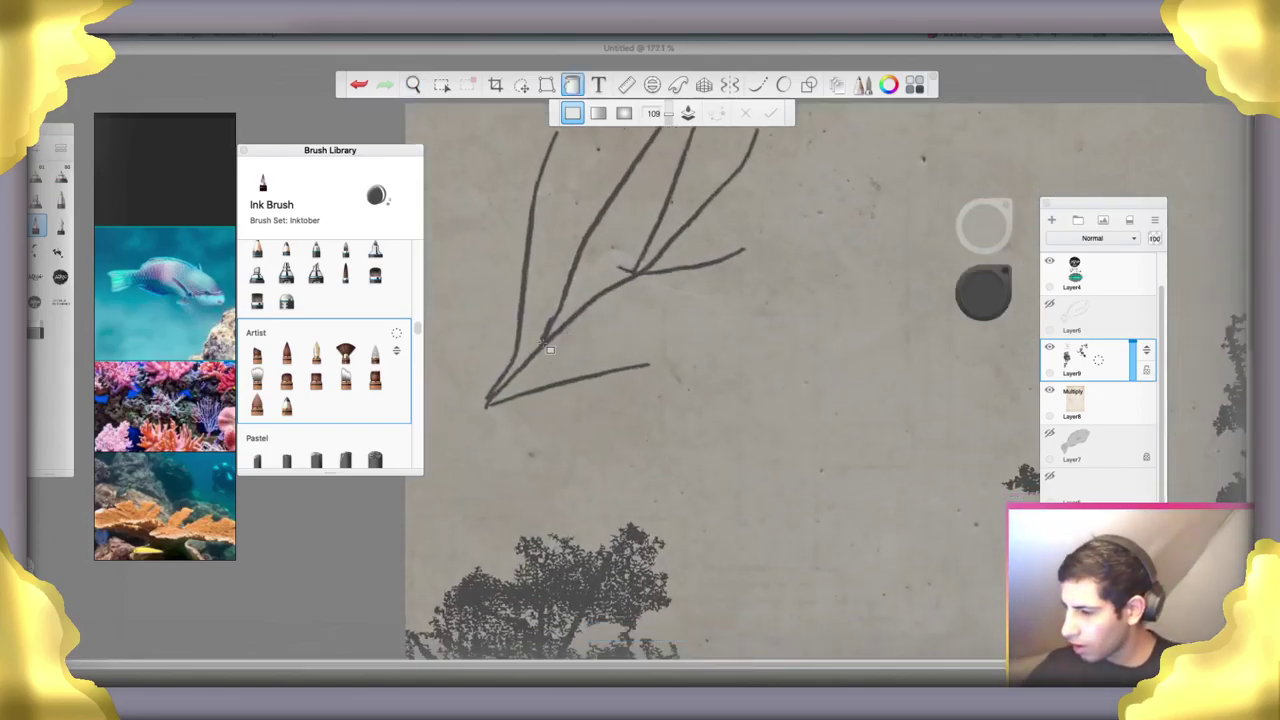
left_click(550, 339)
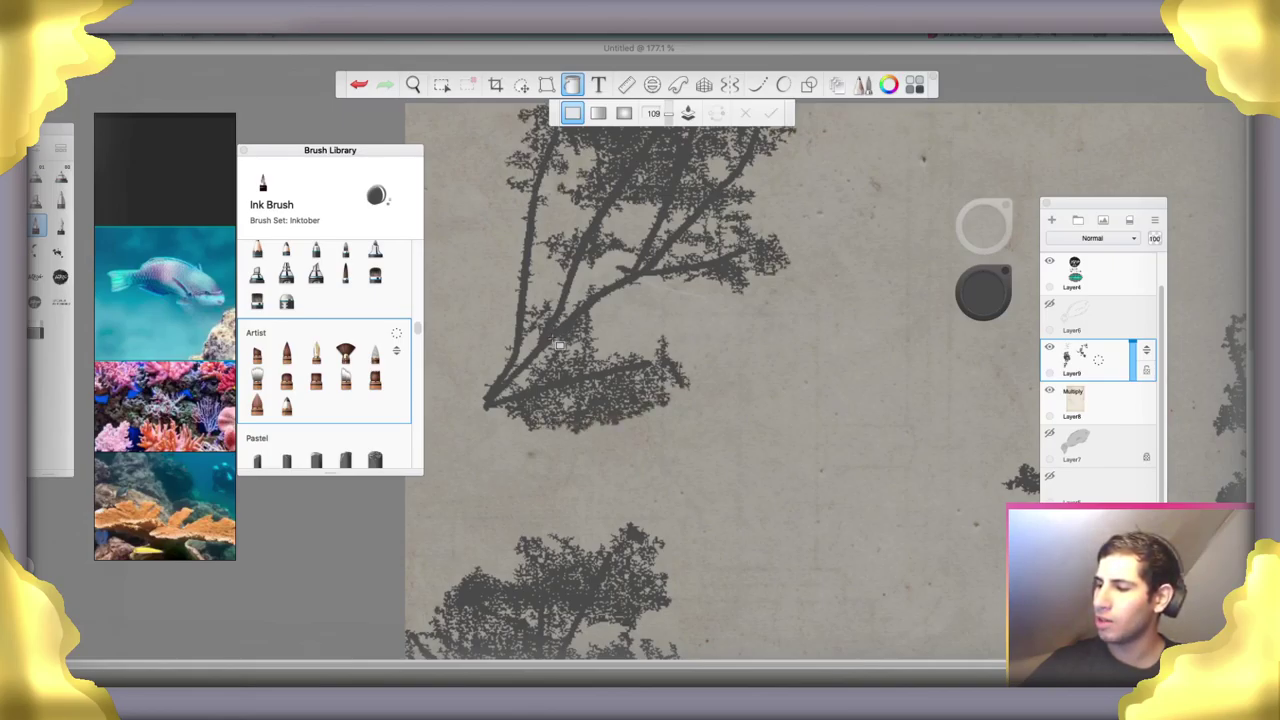
Ink extra dark grey twigs with the Ink Brush on the upper-right coral's long left branch, extending towards the canvas's top edge
key("space")
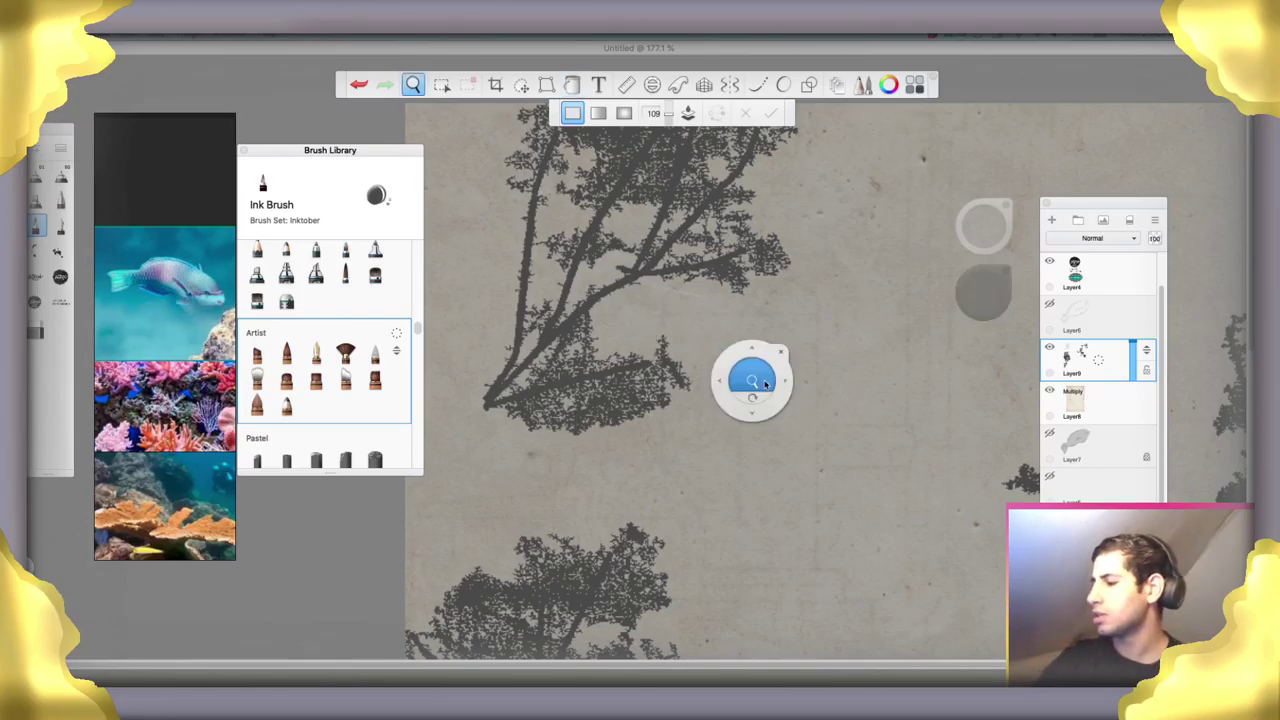
left_click_drag(749, 380, 674, 423)
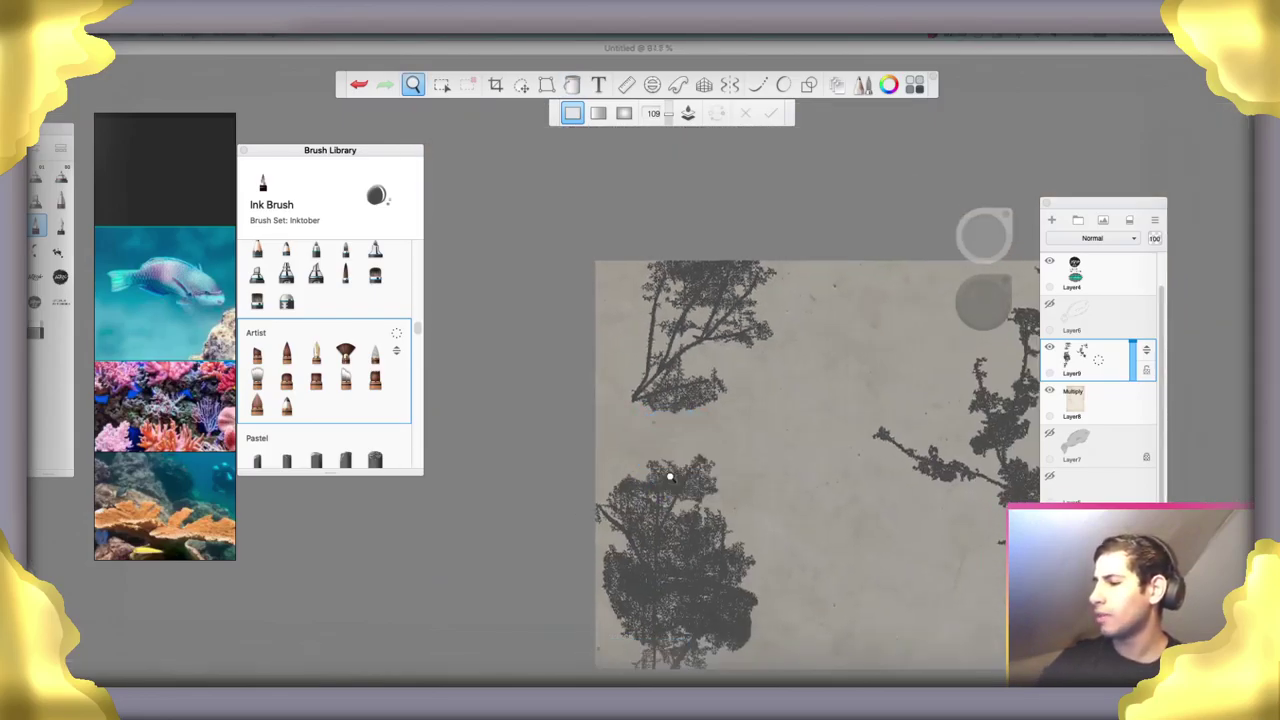
left_click_drag(669, 474, 466, 454)
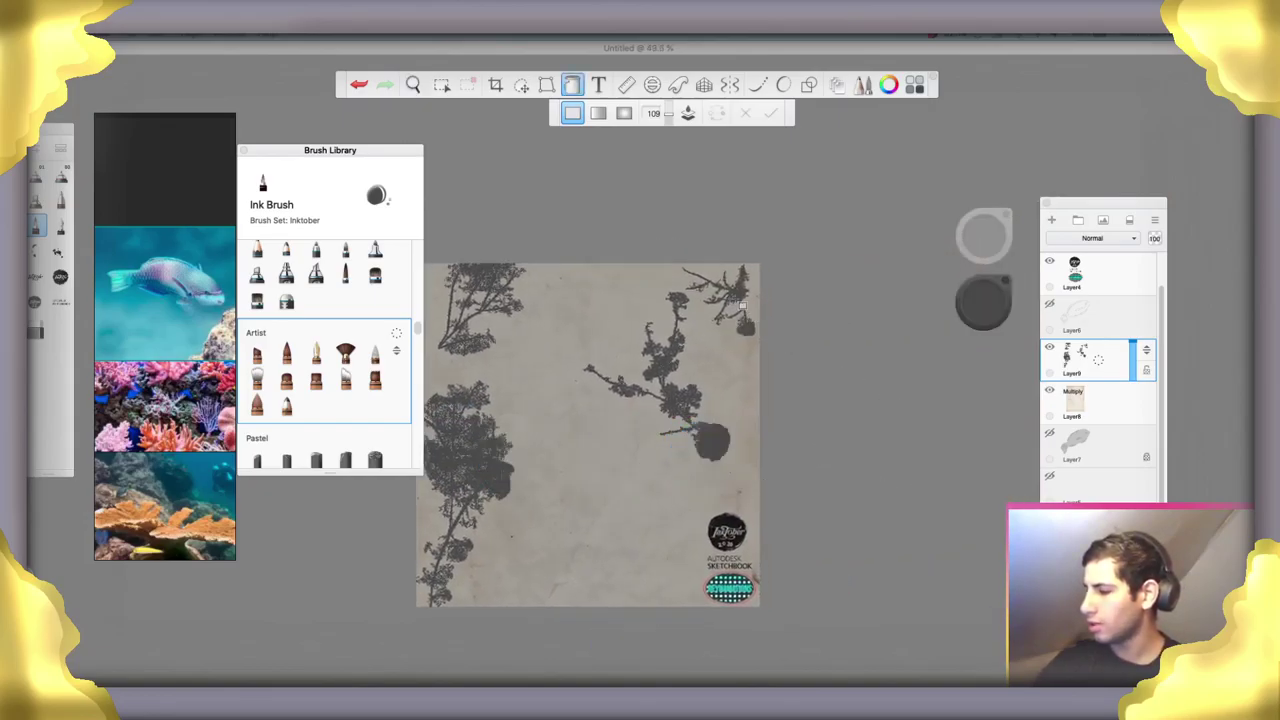
key("space")
left_click_drag(676, 311, 700, 370)
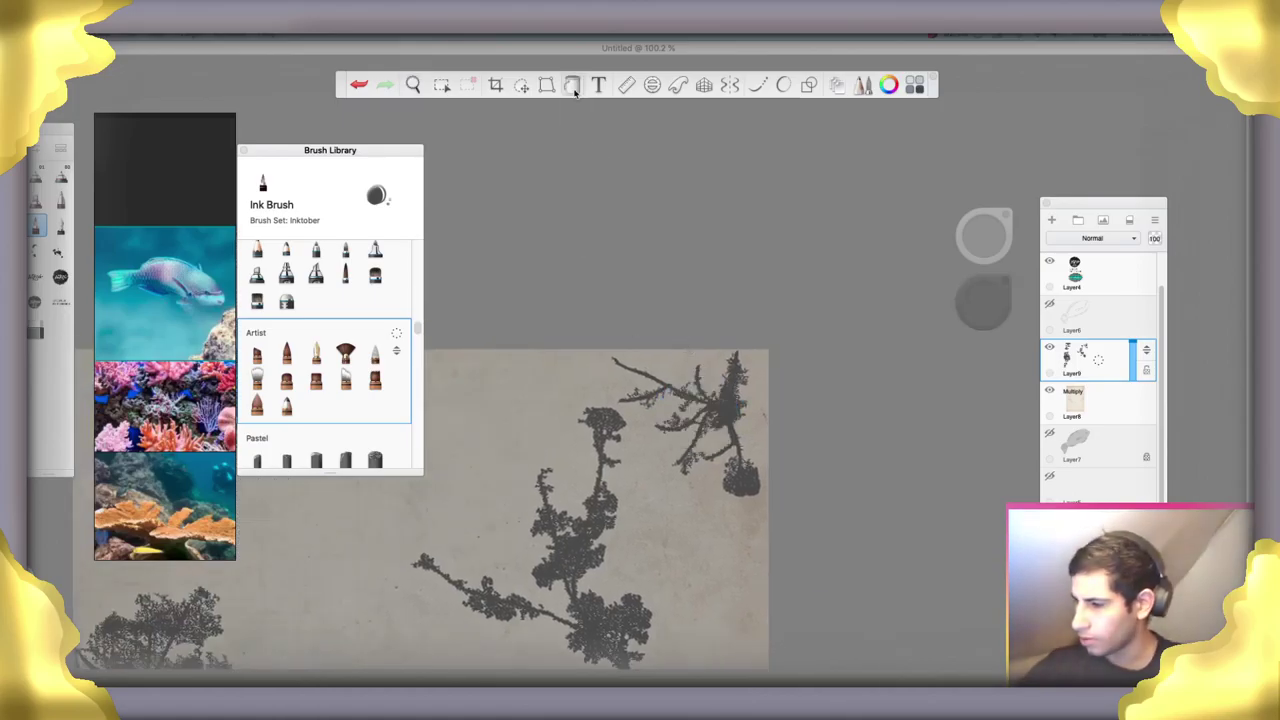
key("space")
mouse_move(638, 362)
left_mouse_down()
mouse_move(726, 309)
mouse_move(655, 380)
mouse_move(518, 403)
left_mouse_up()
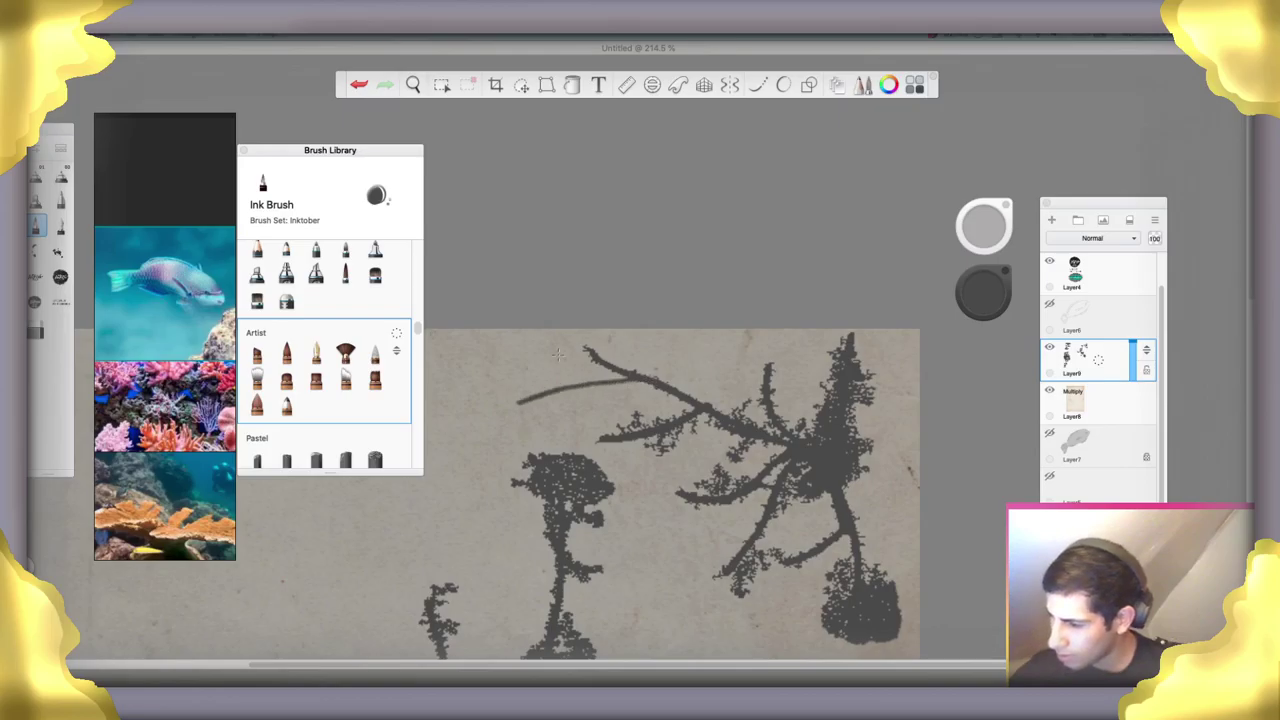
mouse_move(643, 343)
left_mouse_down()
mouse_move(648, 380)
mouse_move(605, 382)
left_mouse_up()
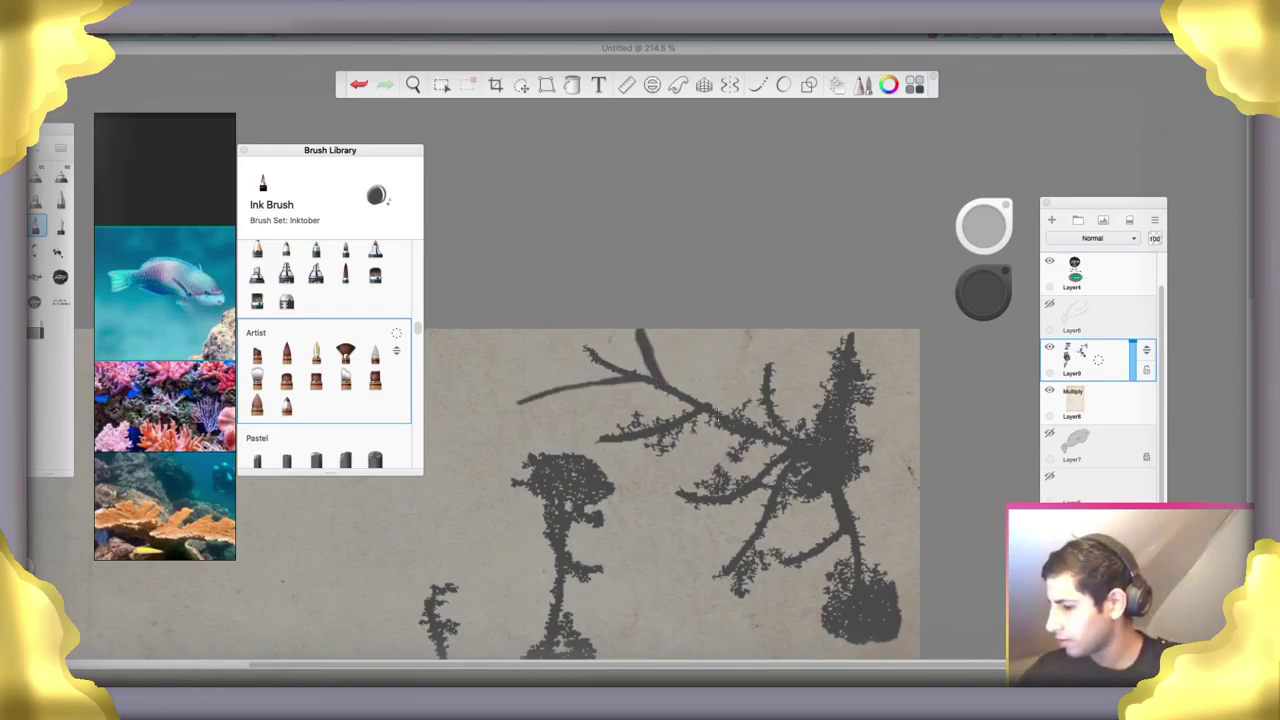
left_click_drag(716, 413, 692, 348)
key("space")
left_click_drag(860, 491, 821, 420)
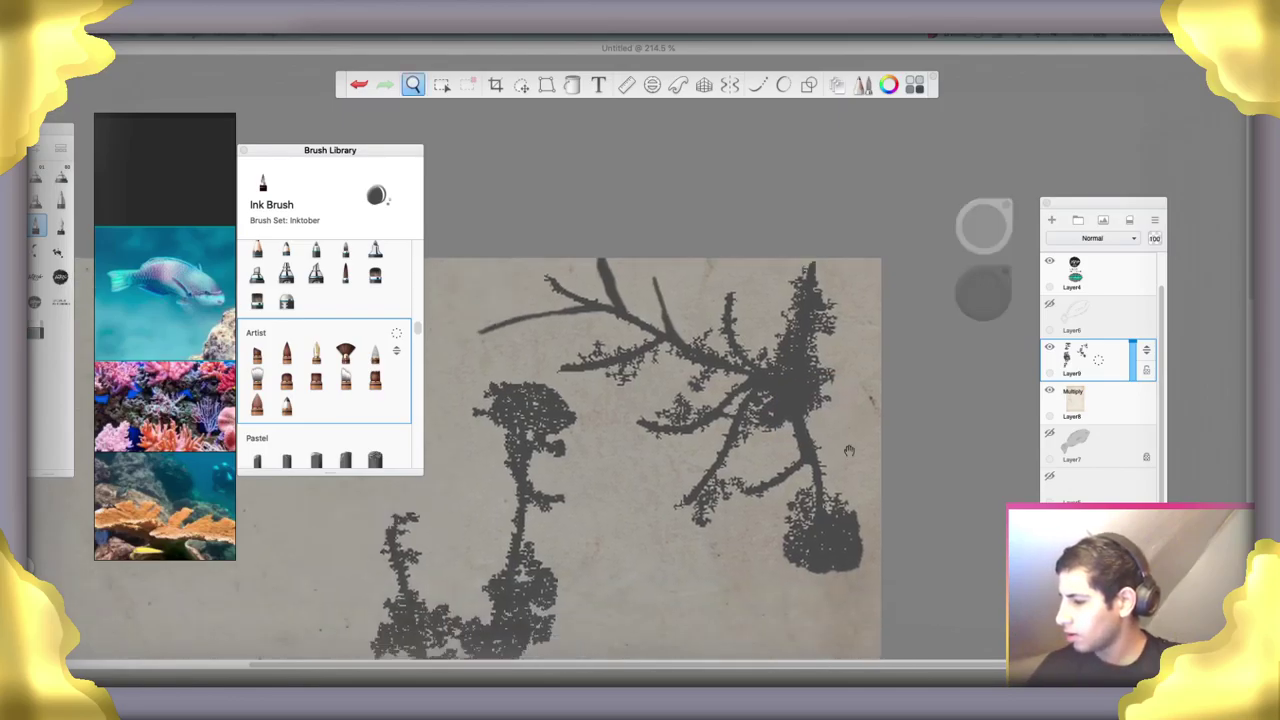
Ink more dark grey twigs along the upper-right coral's branches and roughen them with repeated fills at tolerance 109
mouse_move(727, 316)
left_mouse_down()
mouse_move(709, 294)
mouse_move(765, 270)
left_mouse_up()
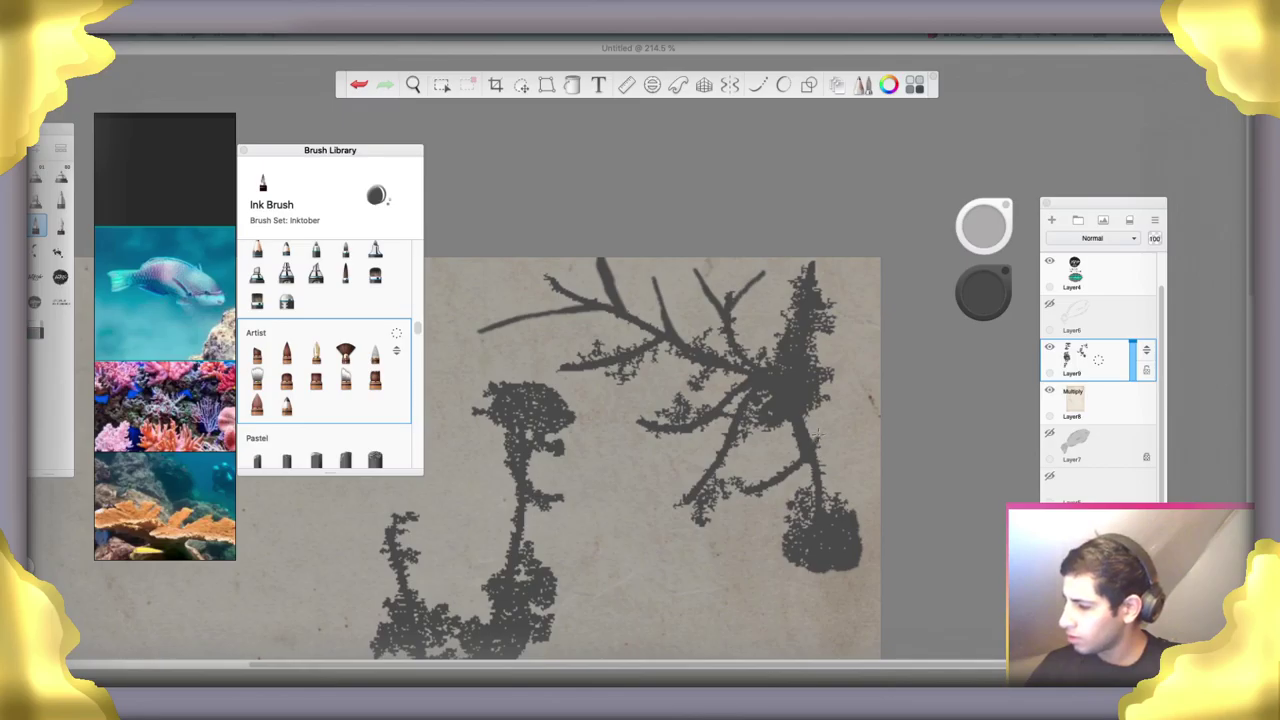
left_click_drag(816, 435, 853, 332)
left_click_drag(722, 397, 628, 386)
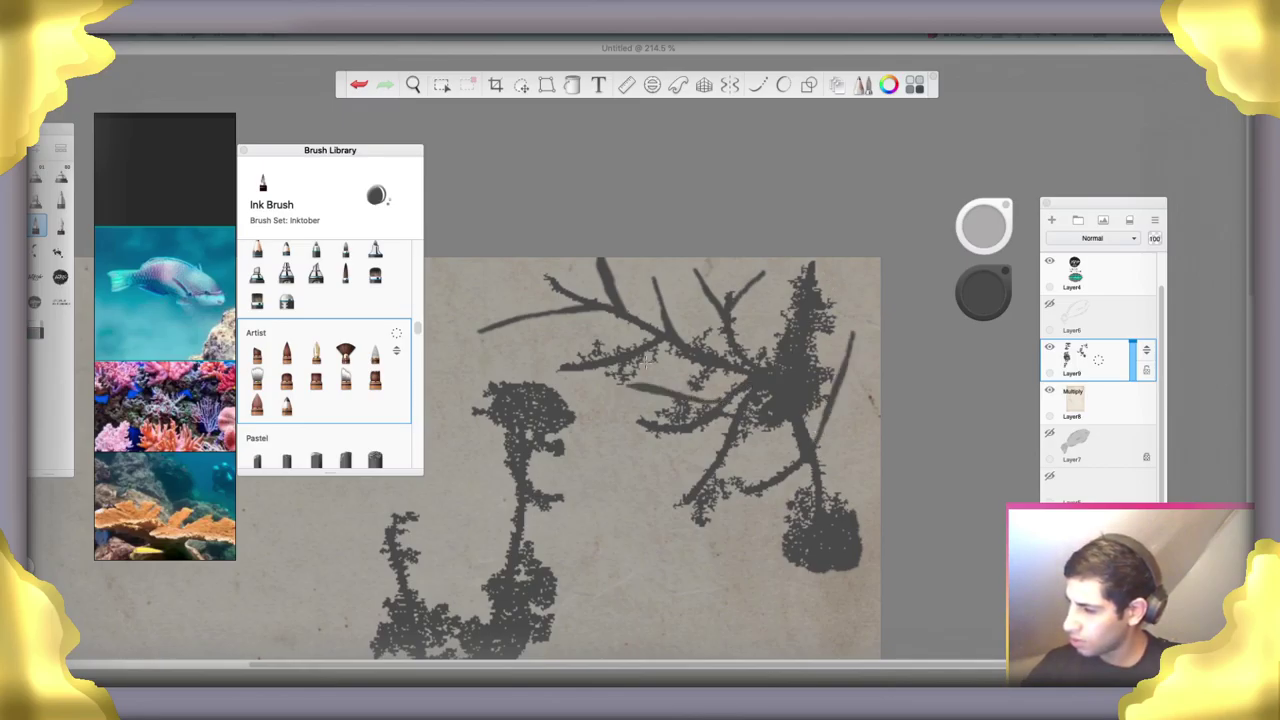
left_click_drag(712, 398, 770, 375)
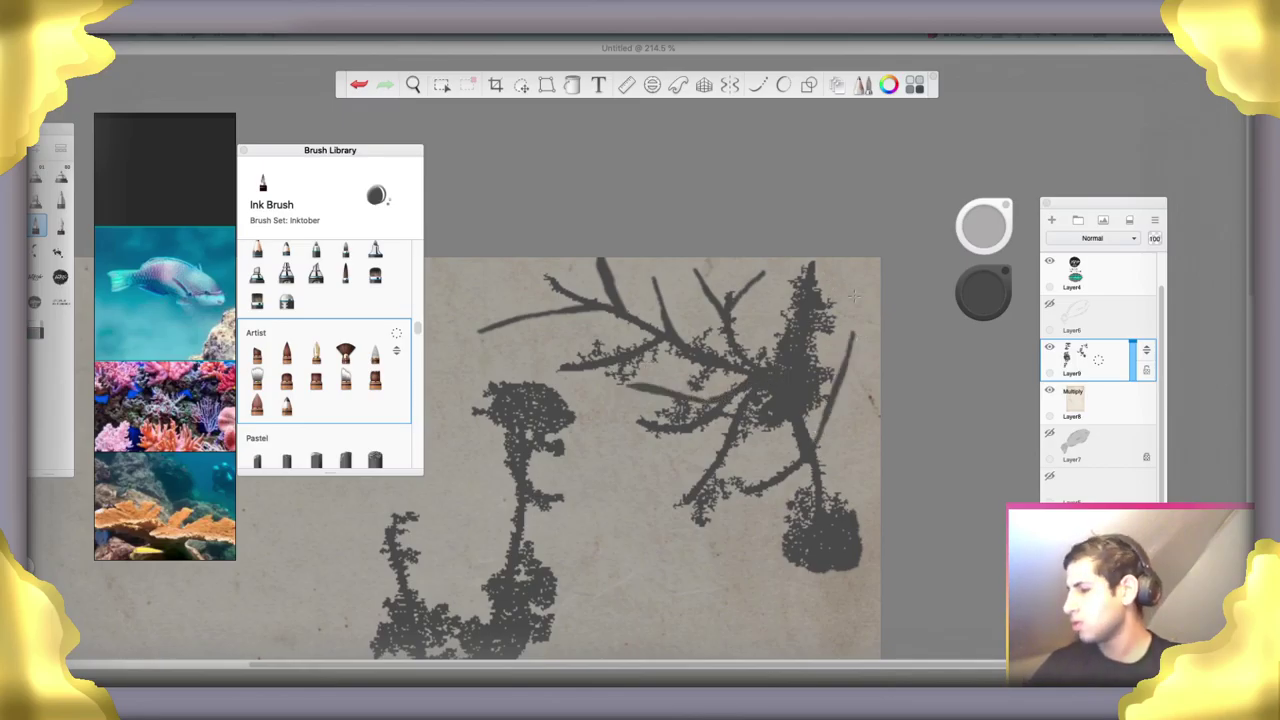
left_click(572, 85)
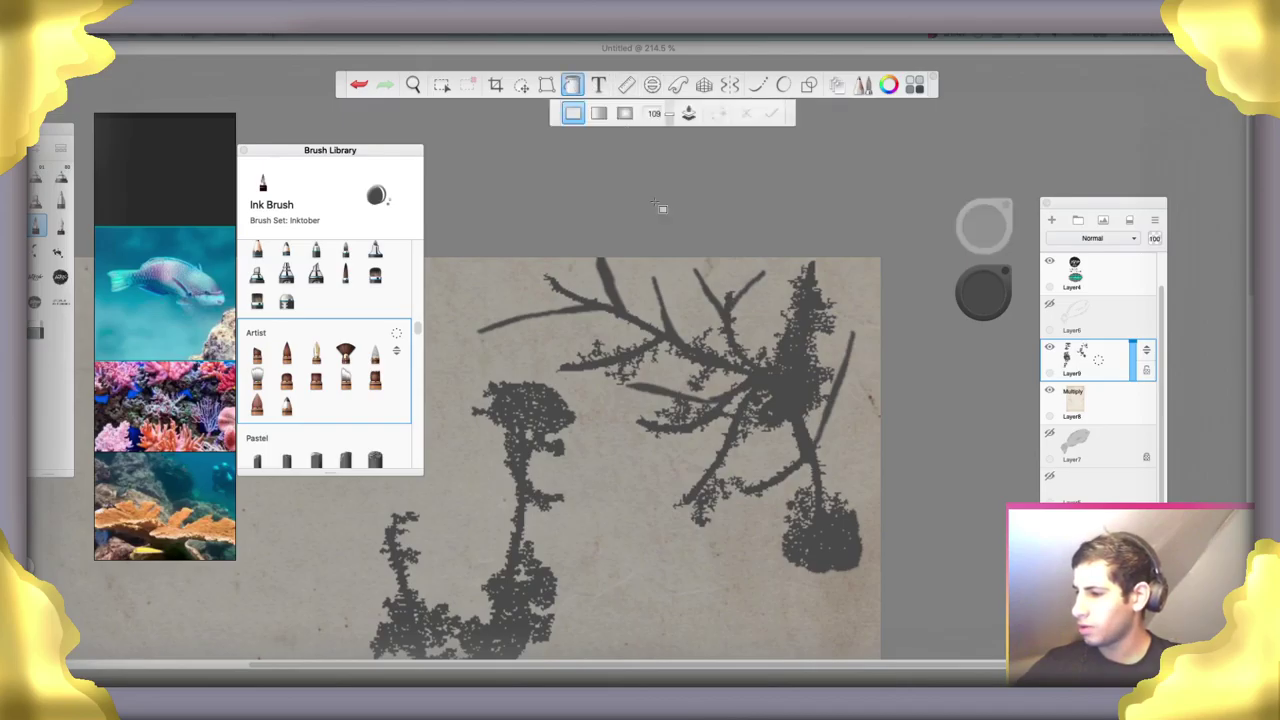
left_click(686, 347)
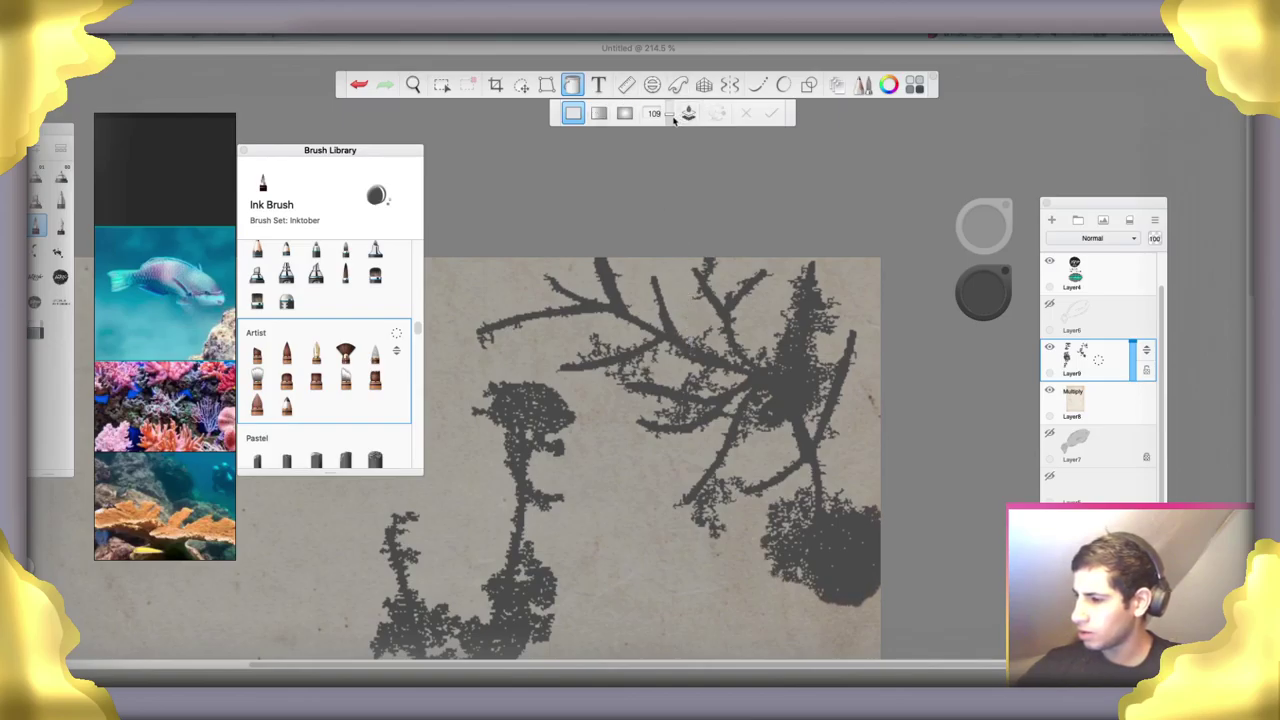
Try a denser dark grey fill over the upper-right coral's fork at tolerance 160, then undo it
left_click_drag(679, 120, 673, 113)
left_click(681, 339)
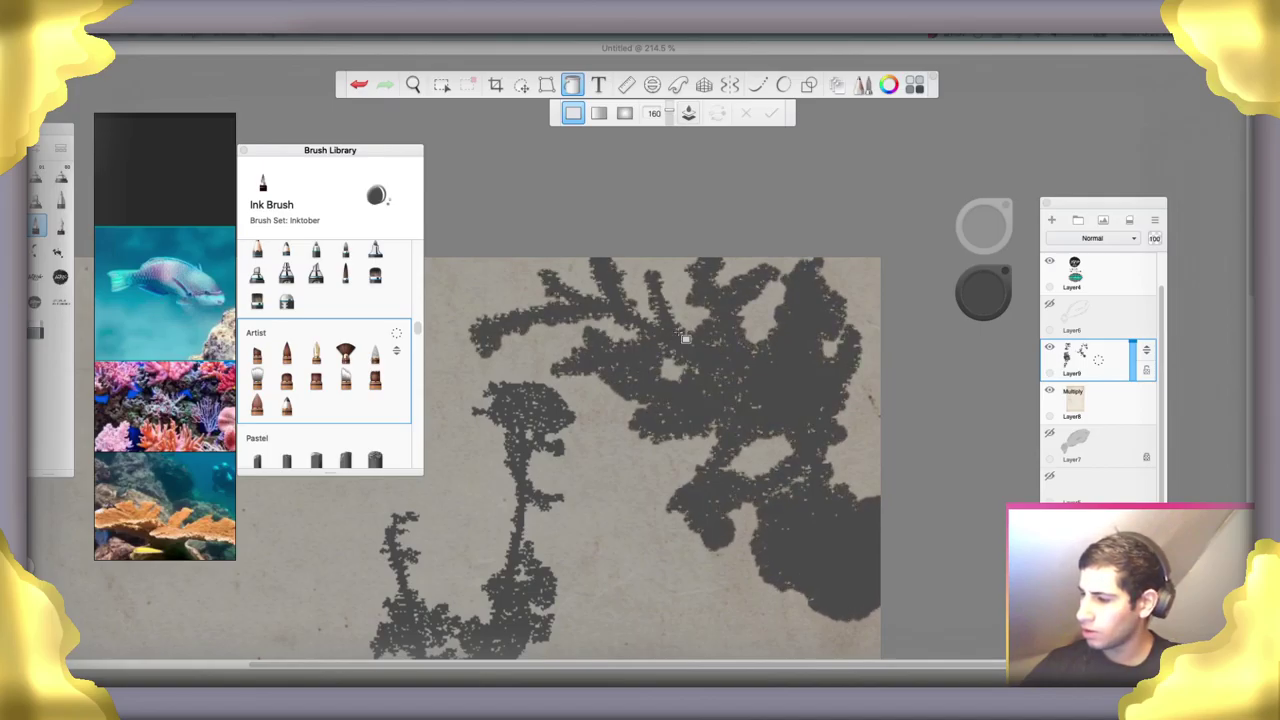
key("b")
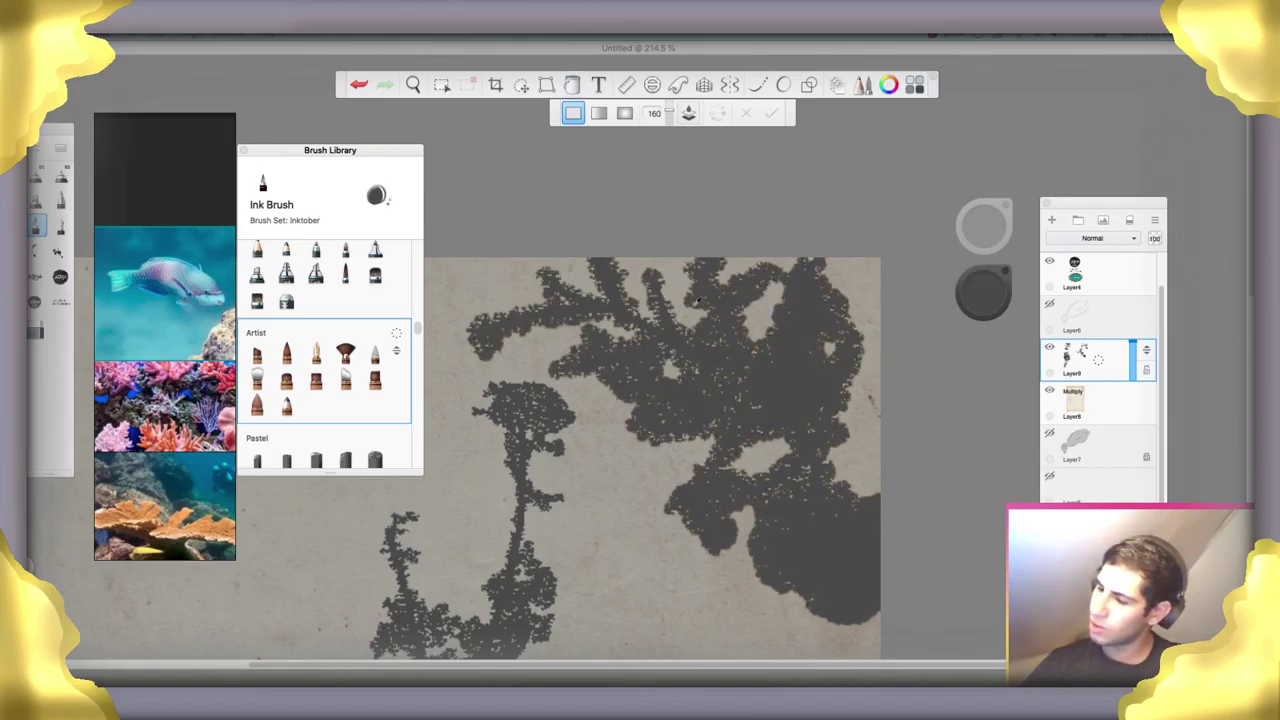
key("f")
key("ctrl+z")
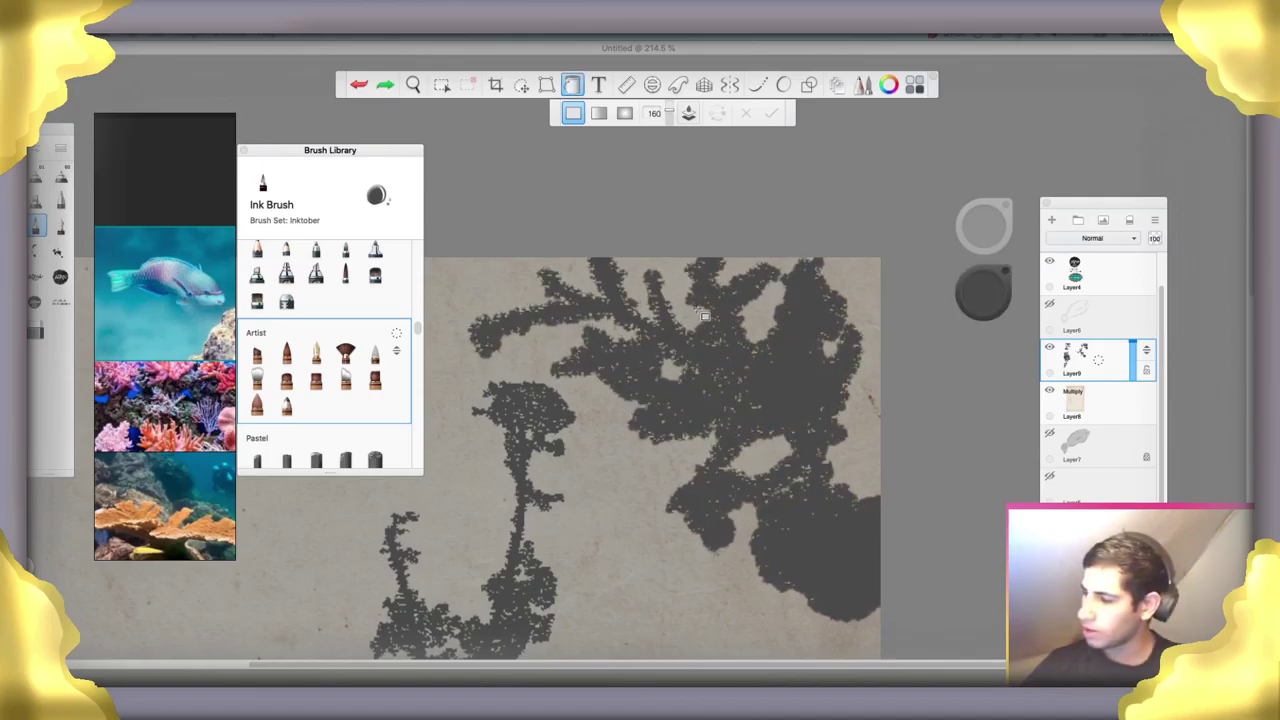
key("ctrl+z")
key("ctrl+z")
key("ctrl+z")
key("ctrl+z")
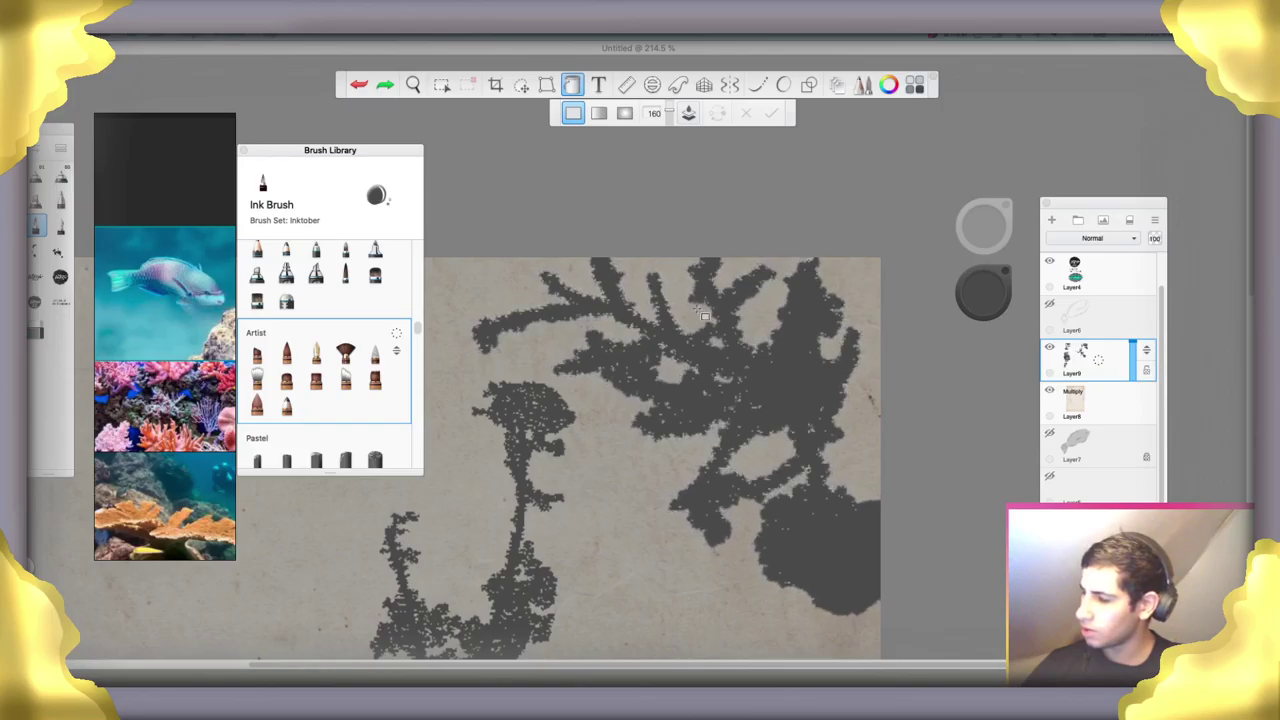
key("ctrl+z")
key("ctrl+z")
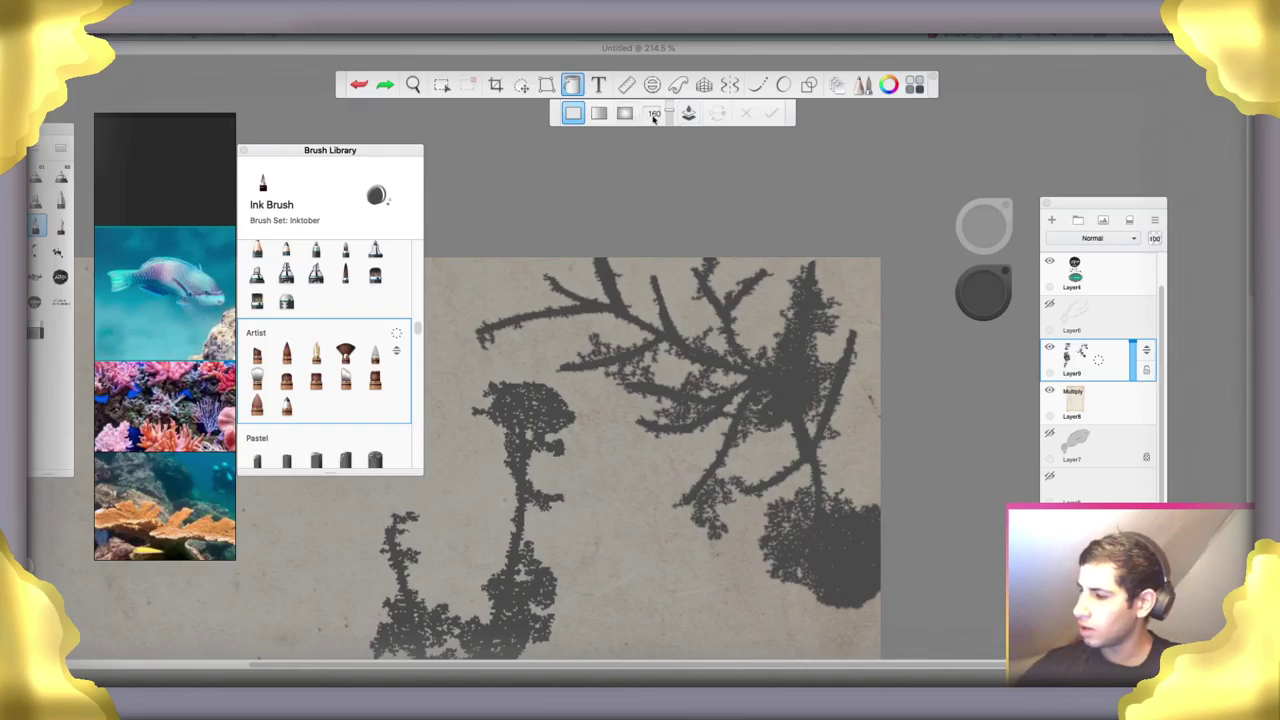
Try repeated dark grey fills on the upper-right coral with the tolerance set to 116, then undo them
left_click_drag(669, 114, 640, 114)
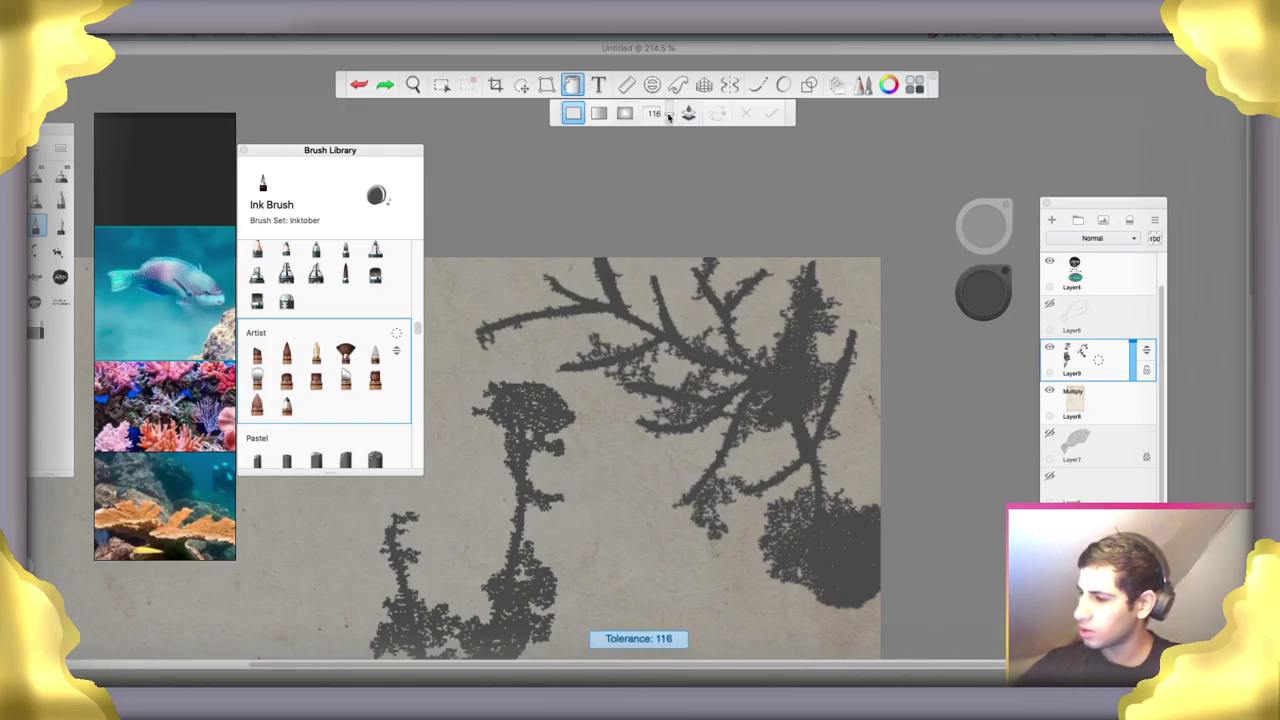
left_click(682, 345)
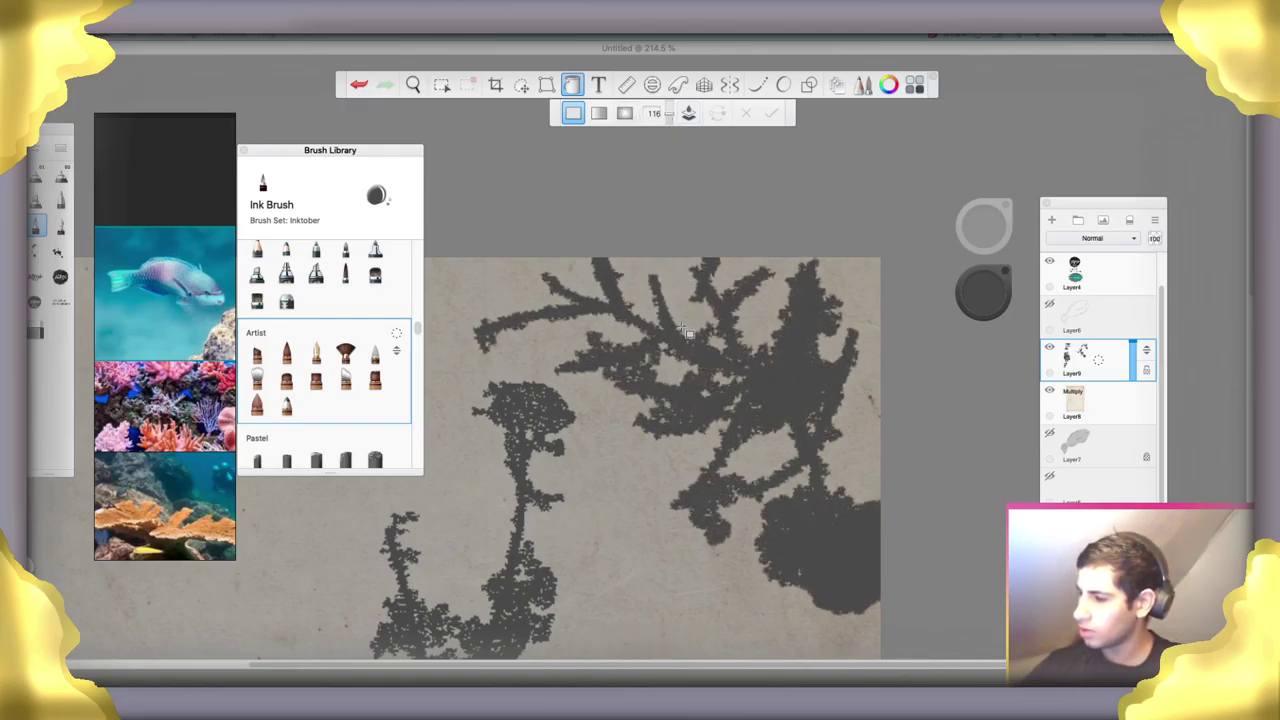
key("ctrl+z")
key("super+z")
key("super+z")
key("super+z")
key("super+z")
key("super+z")
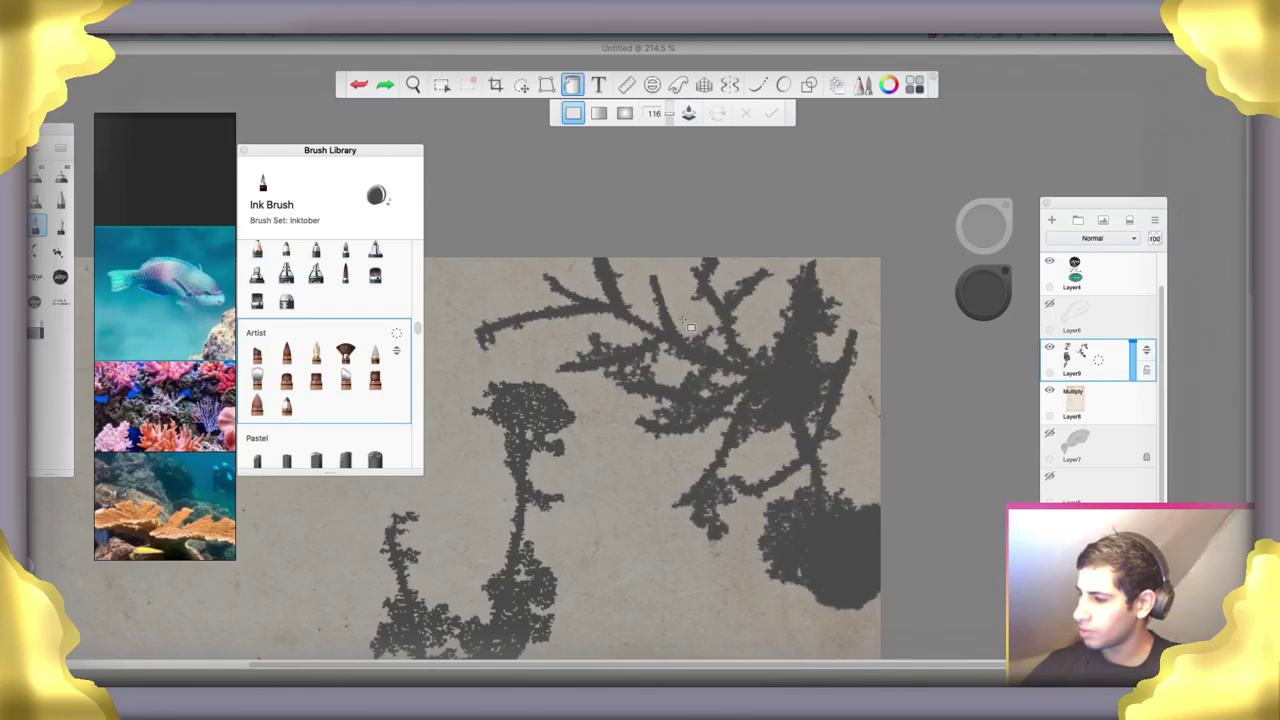
Try filling the upper-right coral with the tolerance reduced to 94, then undo the added growth
left_click_drag(668, 116, 652, 116)
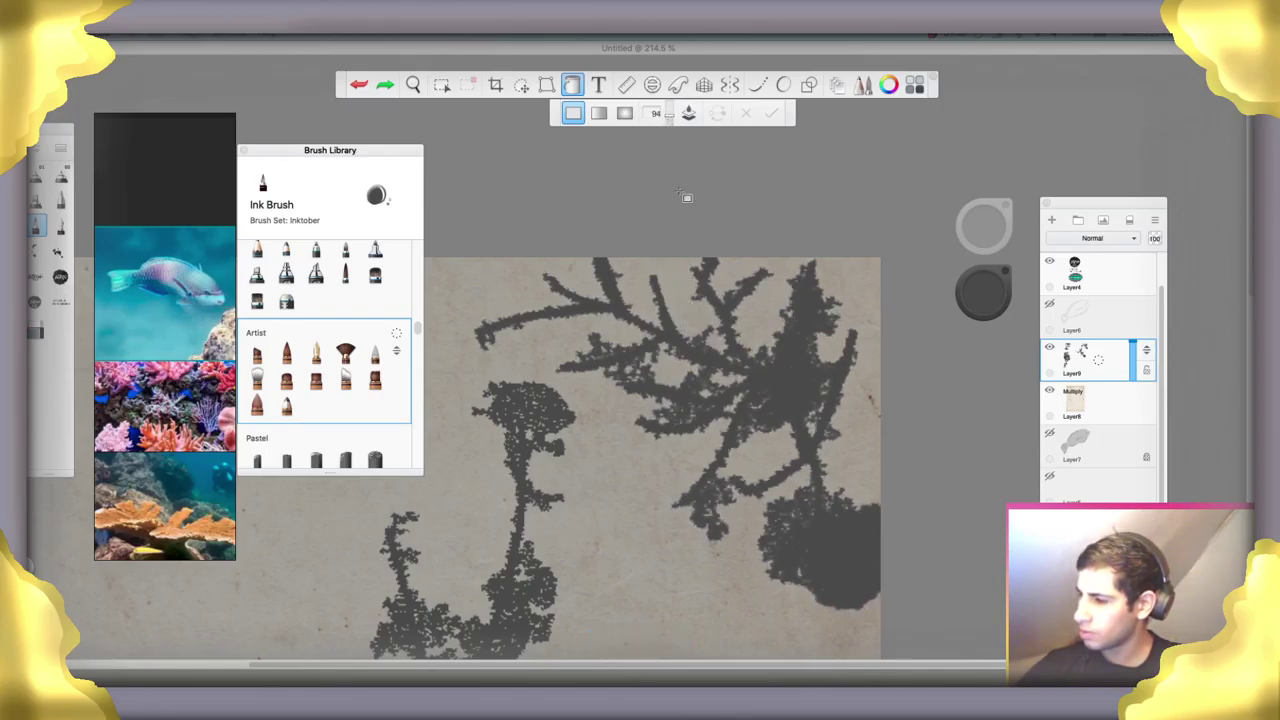
left_click(686, 350)
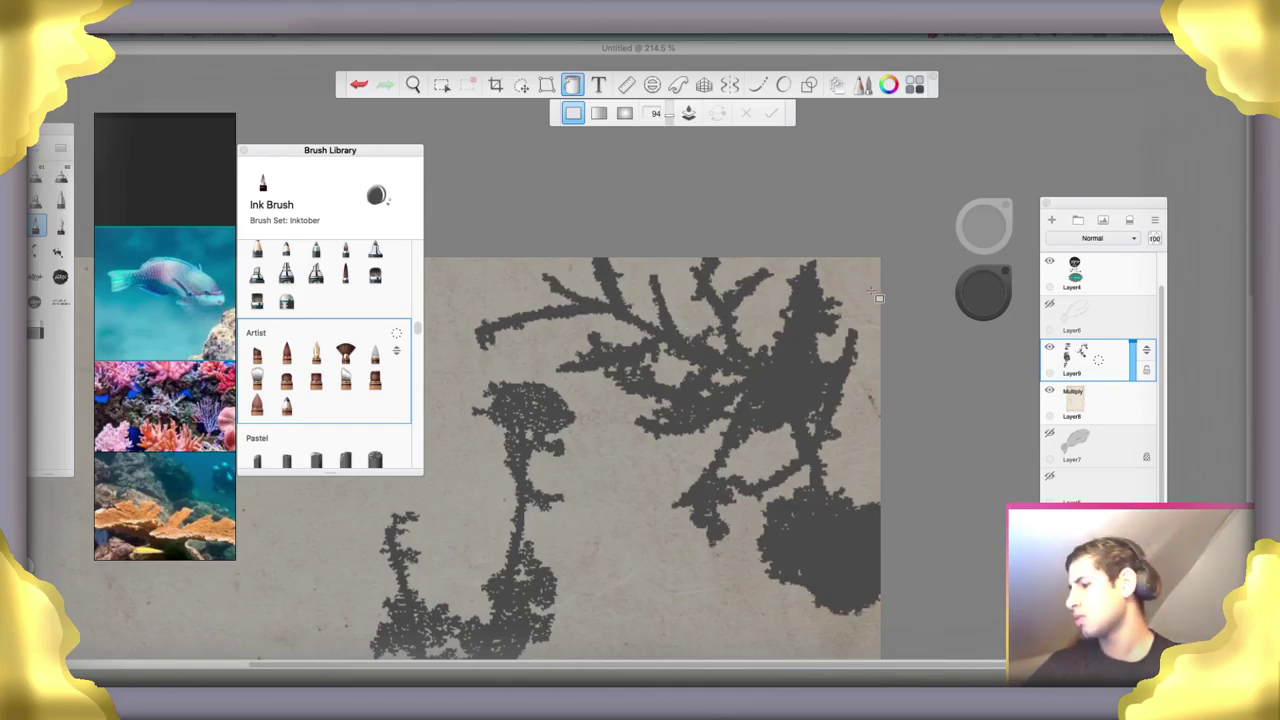
key("space")
key("ctrl+z")
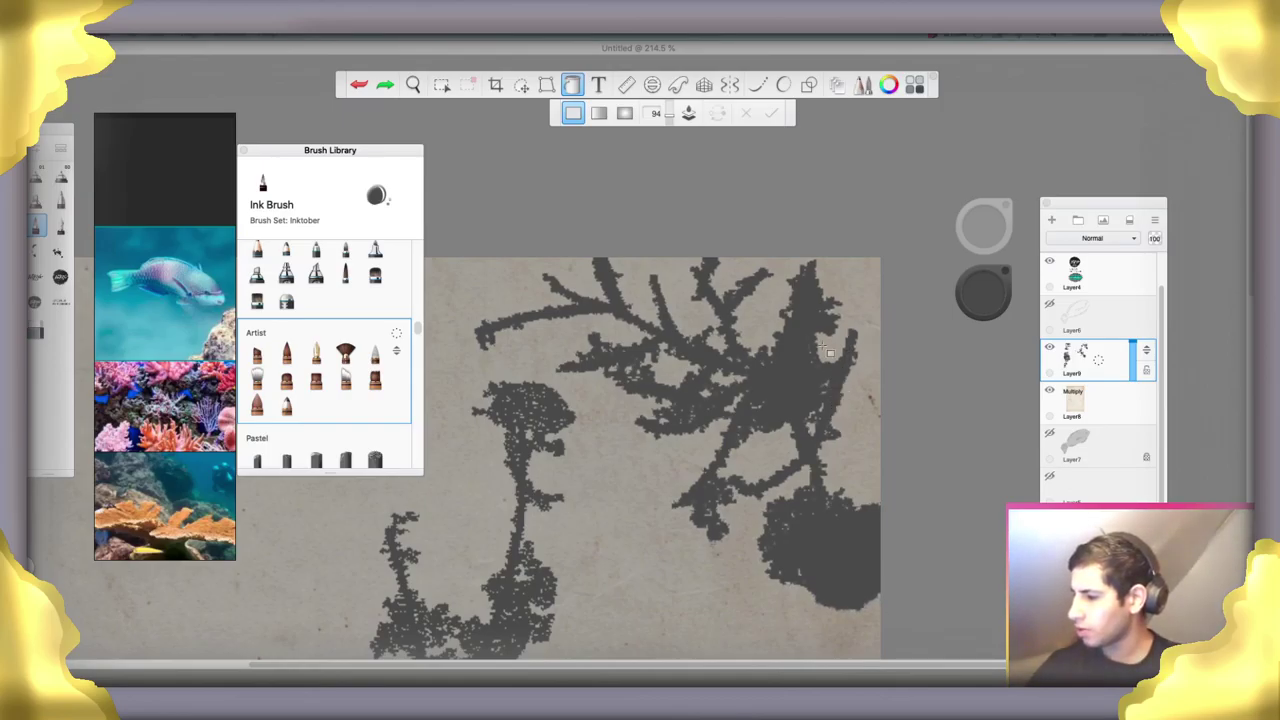
key("super+z")
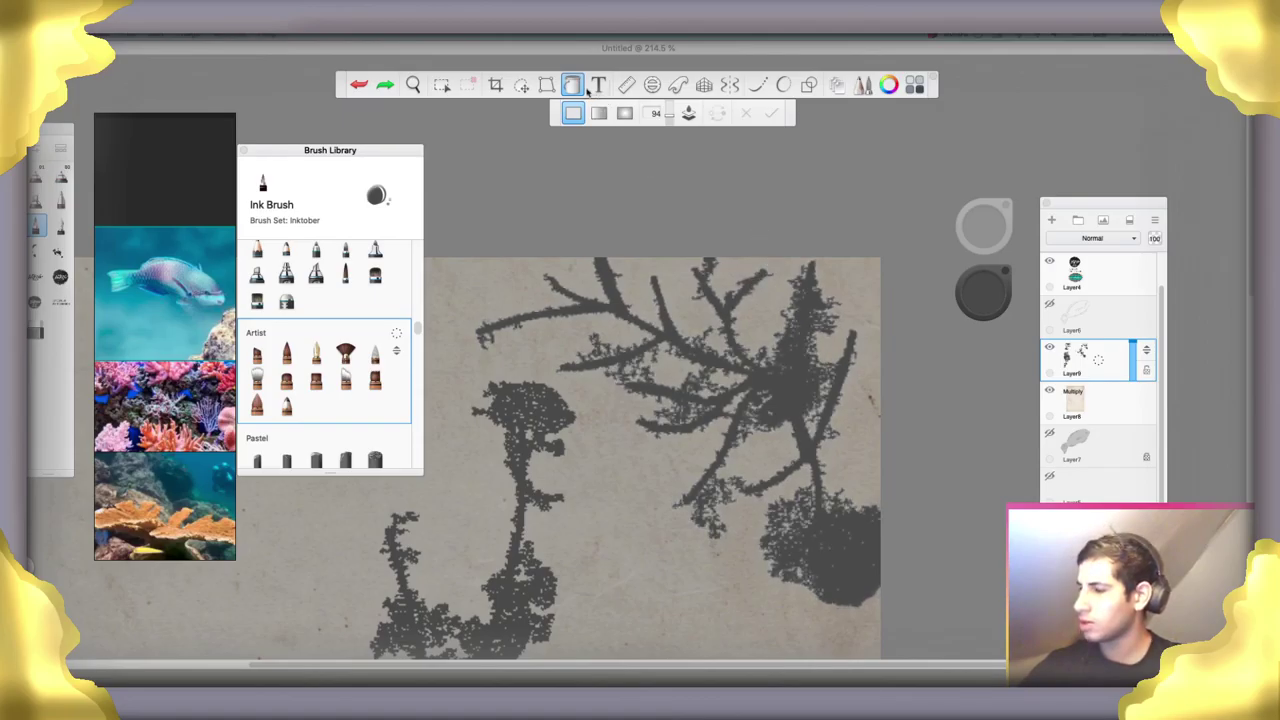
Show the cloudy background together with the fish line art on Layer6, the fish fill on Layer7 and the white sketch on Layer5
left_click(578, 85)
key("space")
left_click_drag(672, 324, 535, 466)
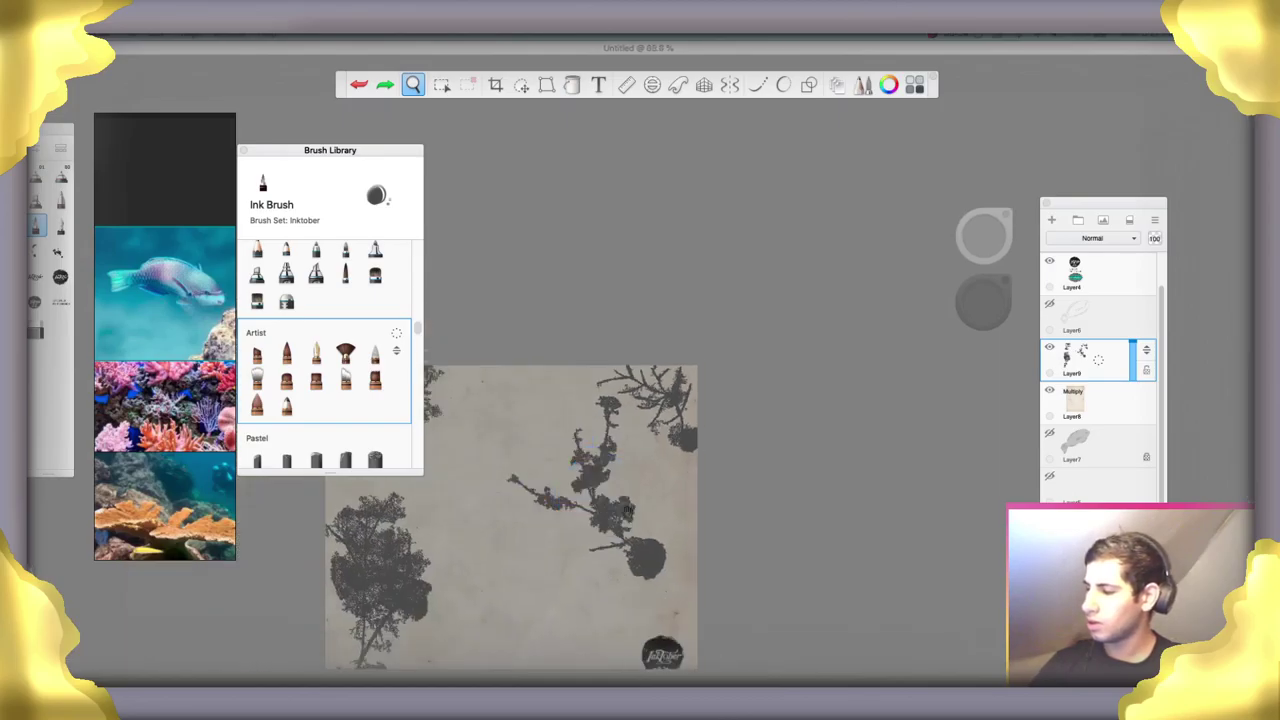
mouse_move(627, 511)
left_mouse_down()
mouse_move(666, 346)
mouse_move(697, 346)
mouse_move(750, 391)
left_mouse_up()
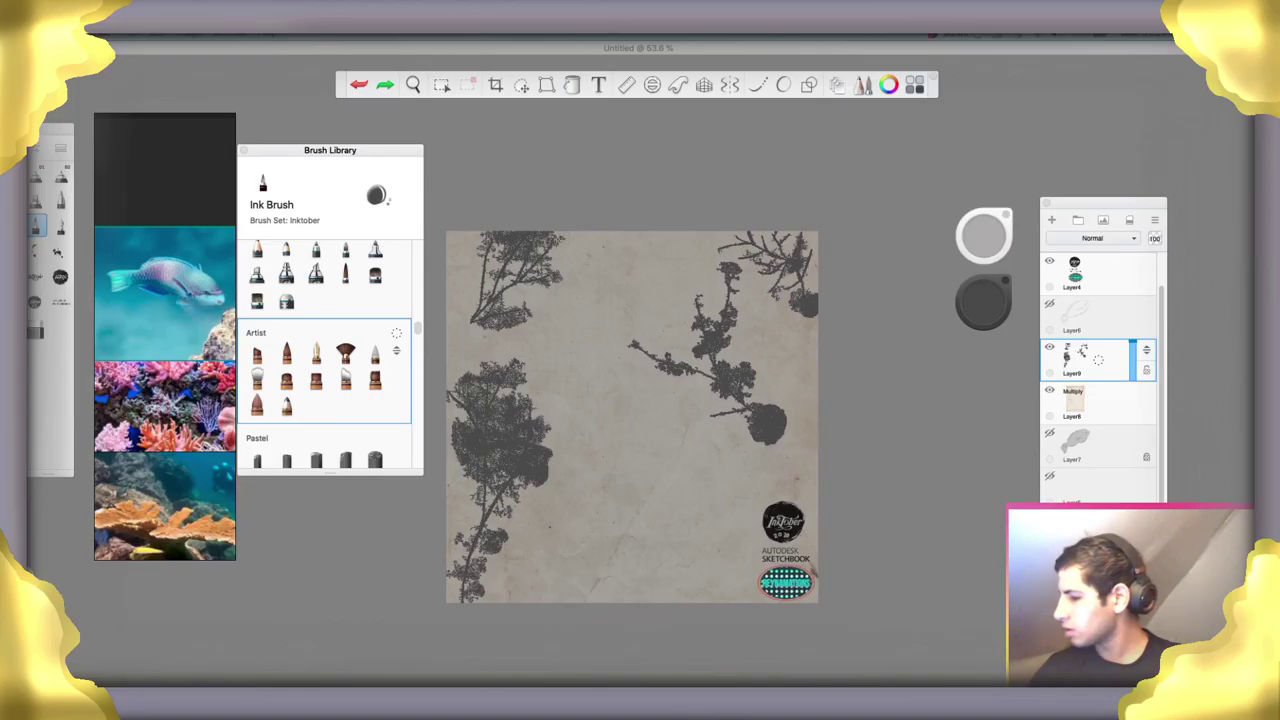
key("super+shift+z")
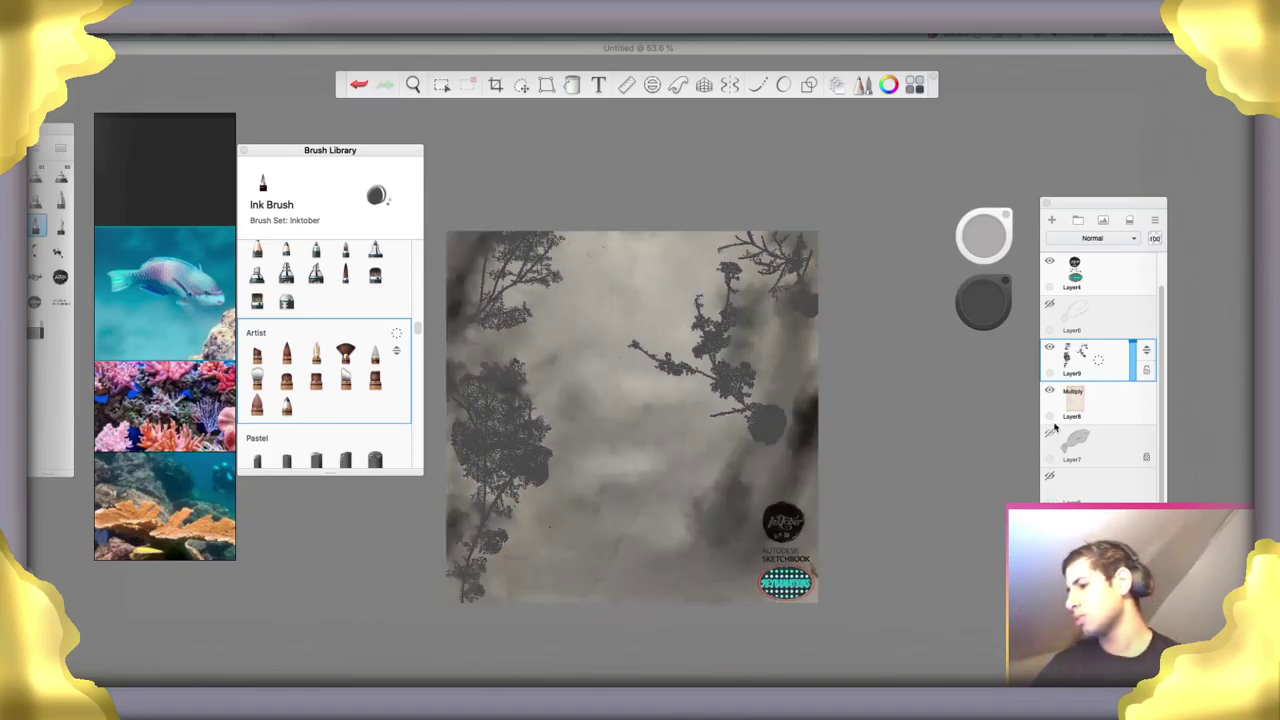
left_click(1050, 305)
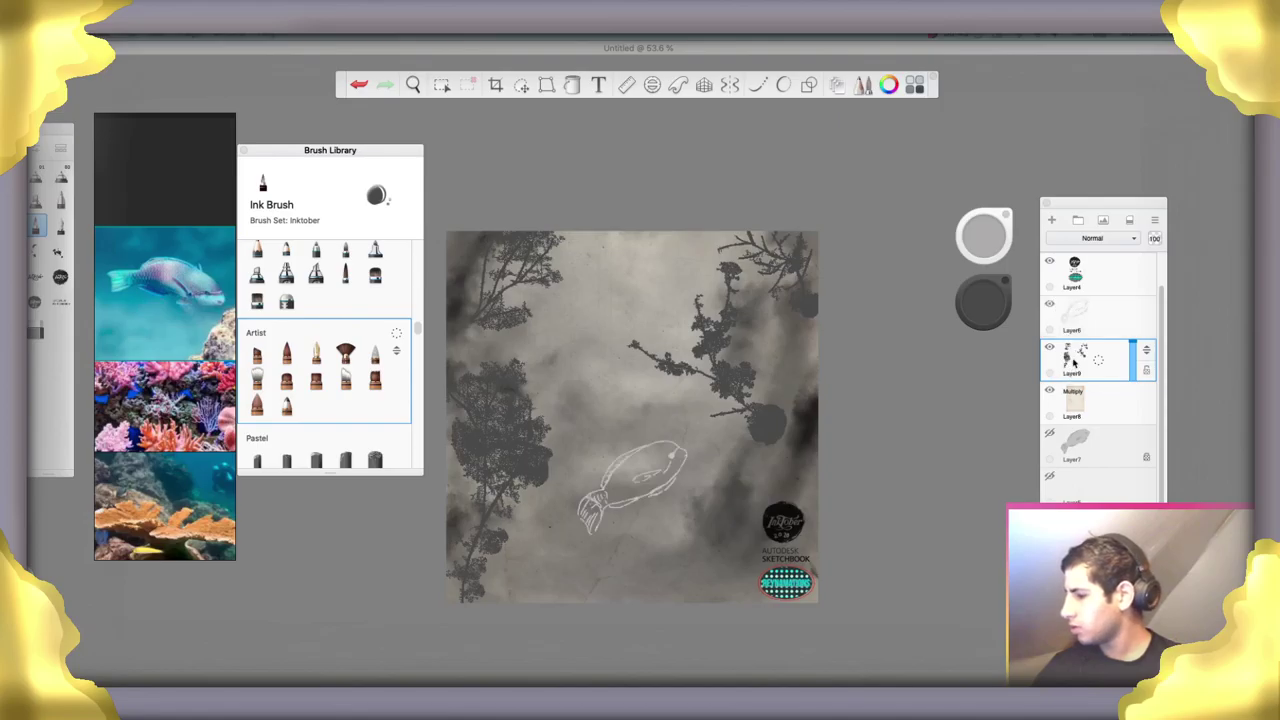
left_click(1050, 433)
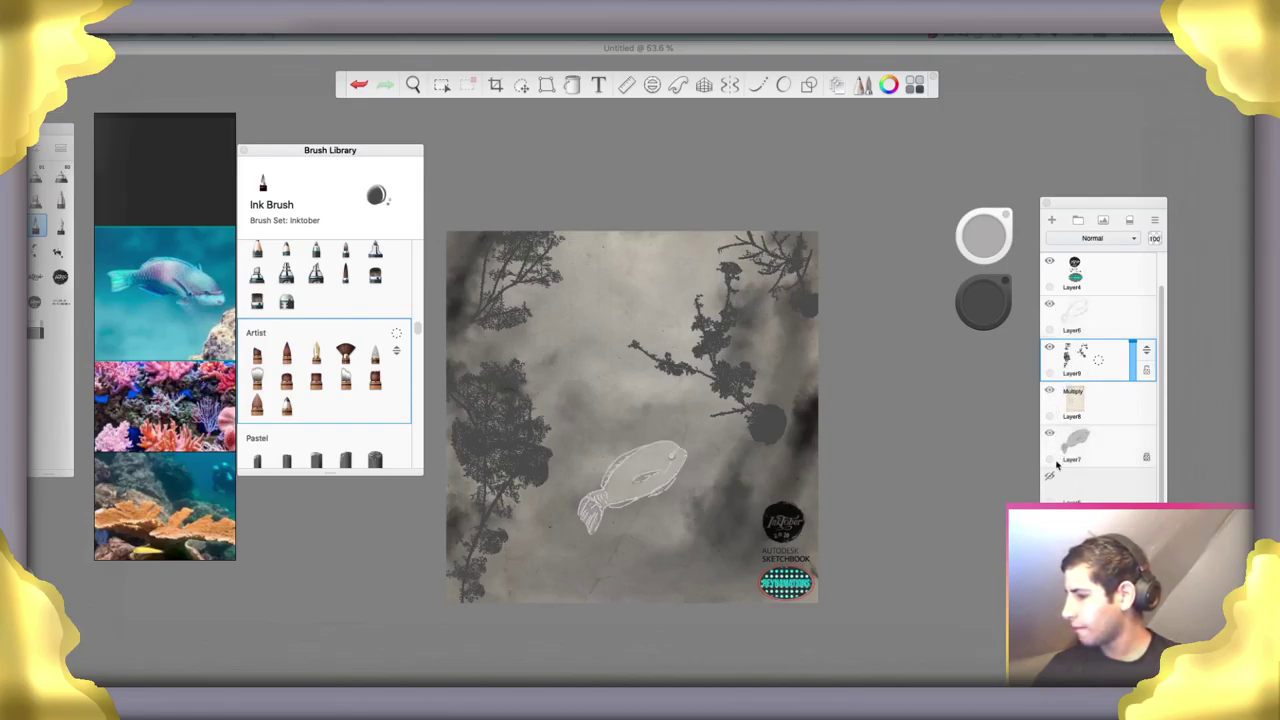
left_click(1051, 479)
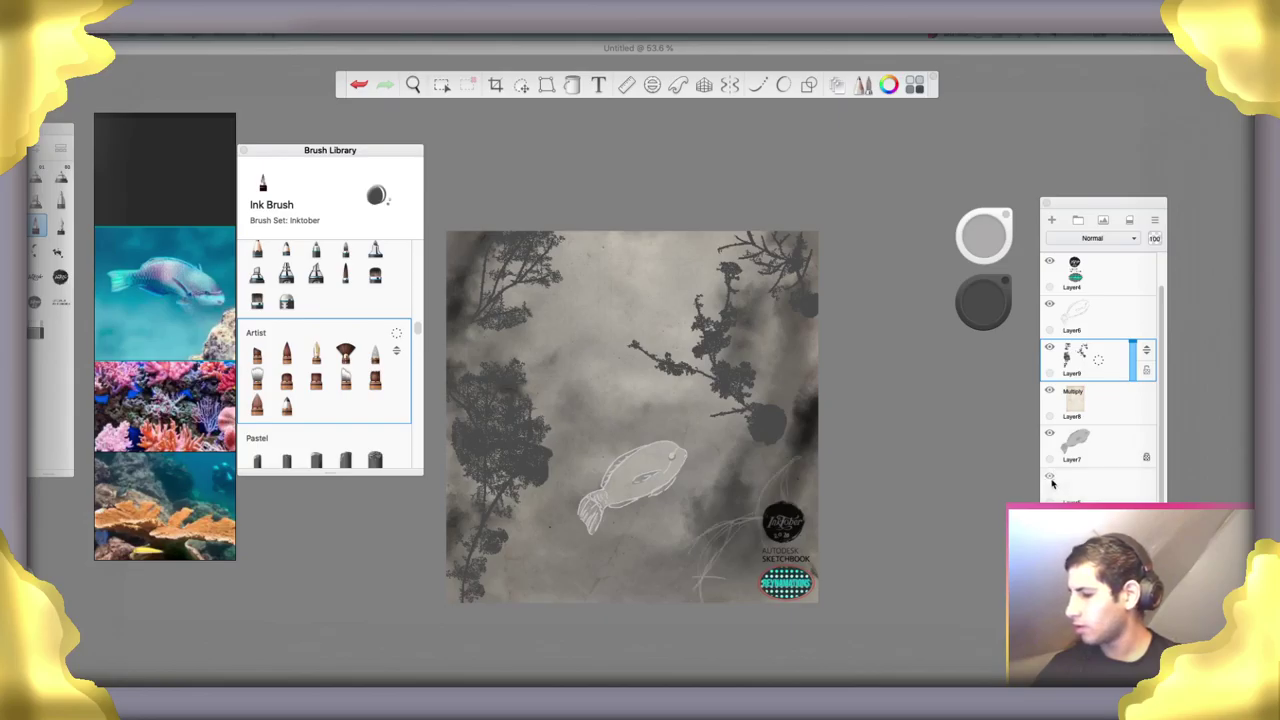
left_click(1051, 480)
left_click(1051, 480)
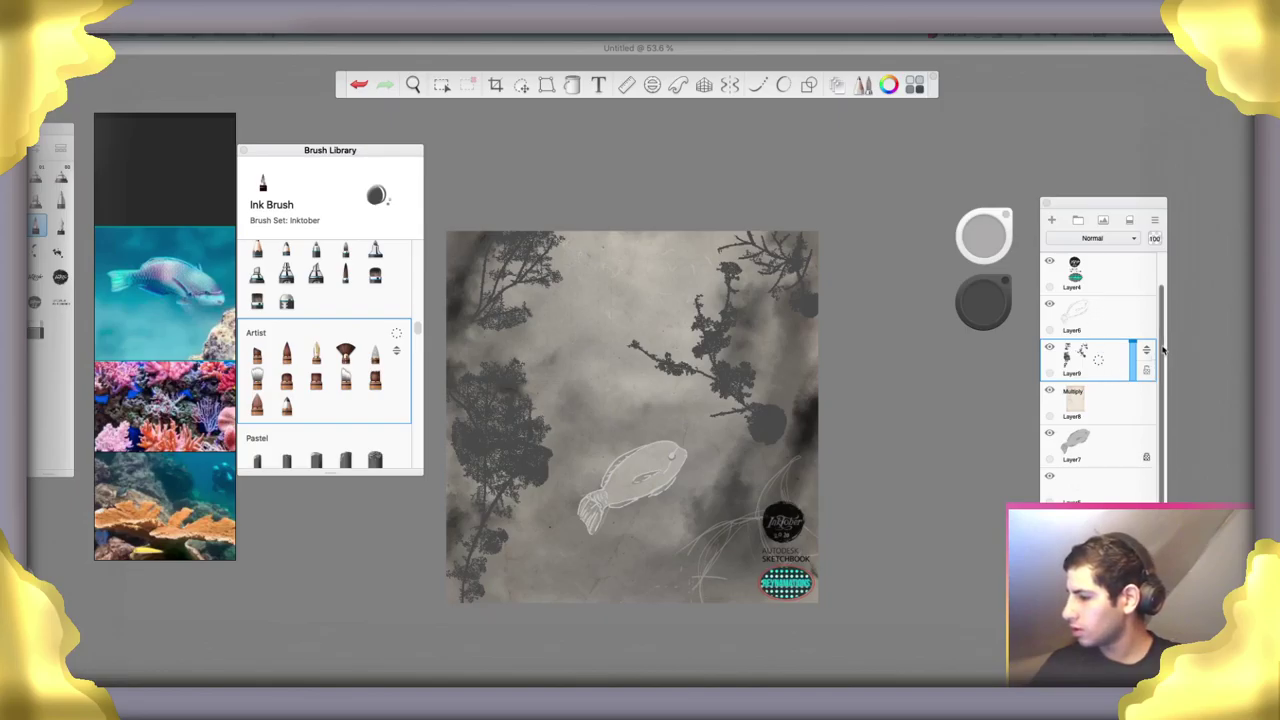
Check the contents of the logo layer, the fish line art on Layer6 and the corals on Layer9 by toggling their visibility
scroll(1164, 350, "up", 2)
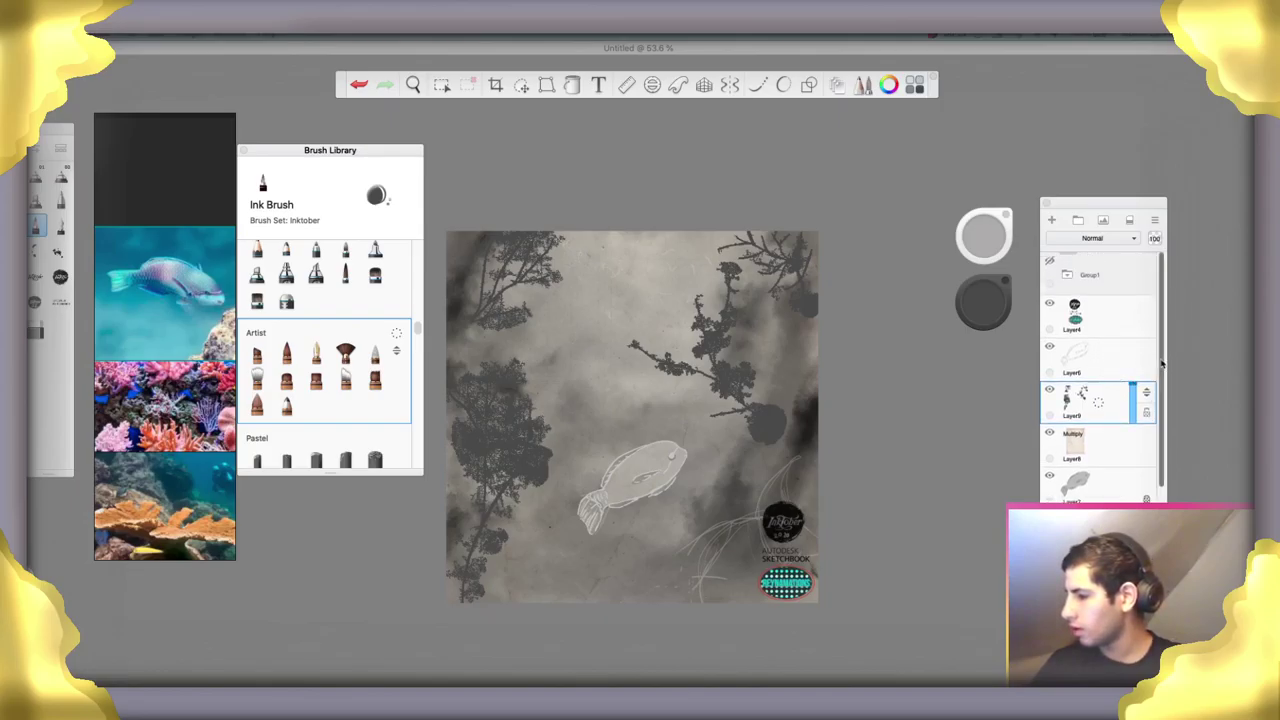
scroll(1164, 437, "down", 3)
scroll(1165, 380, "up", 3)
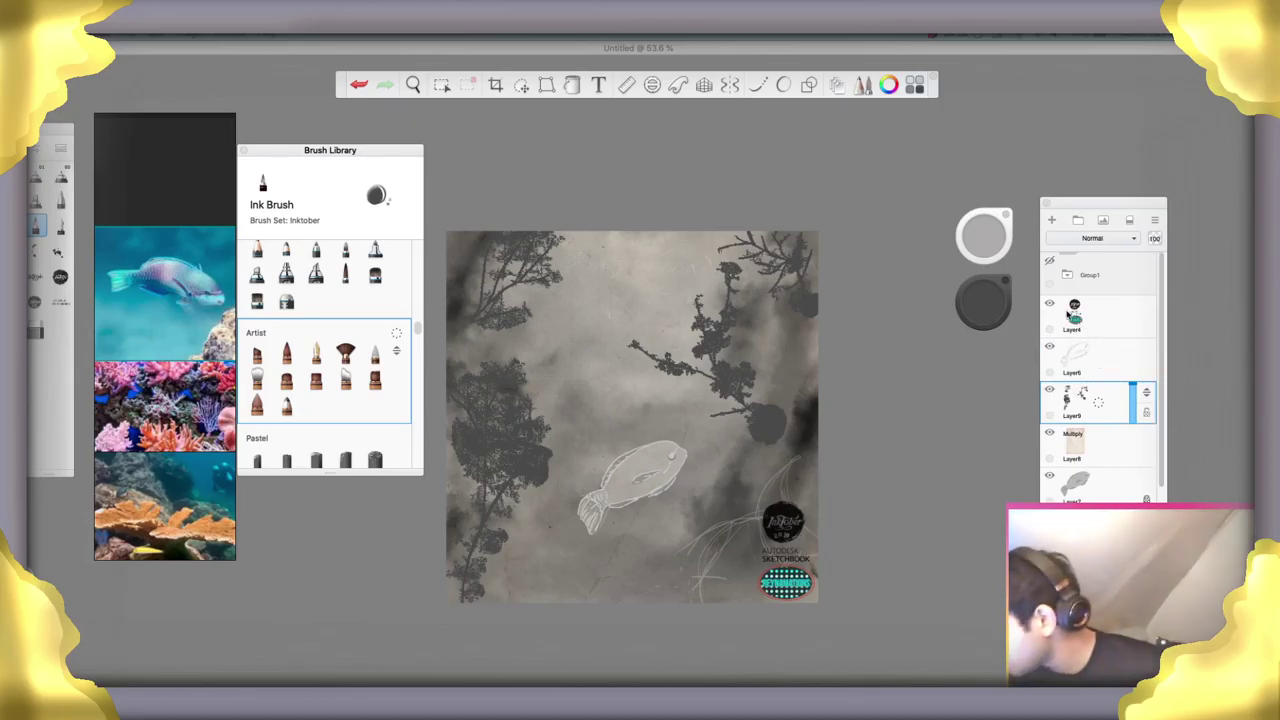
left_click(1051, 305)
left_click(1051, 305)
left_click(1051, 305)
left_click(1051, 305)
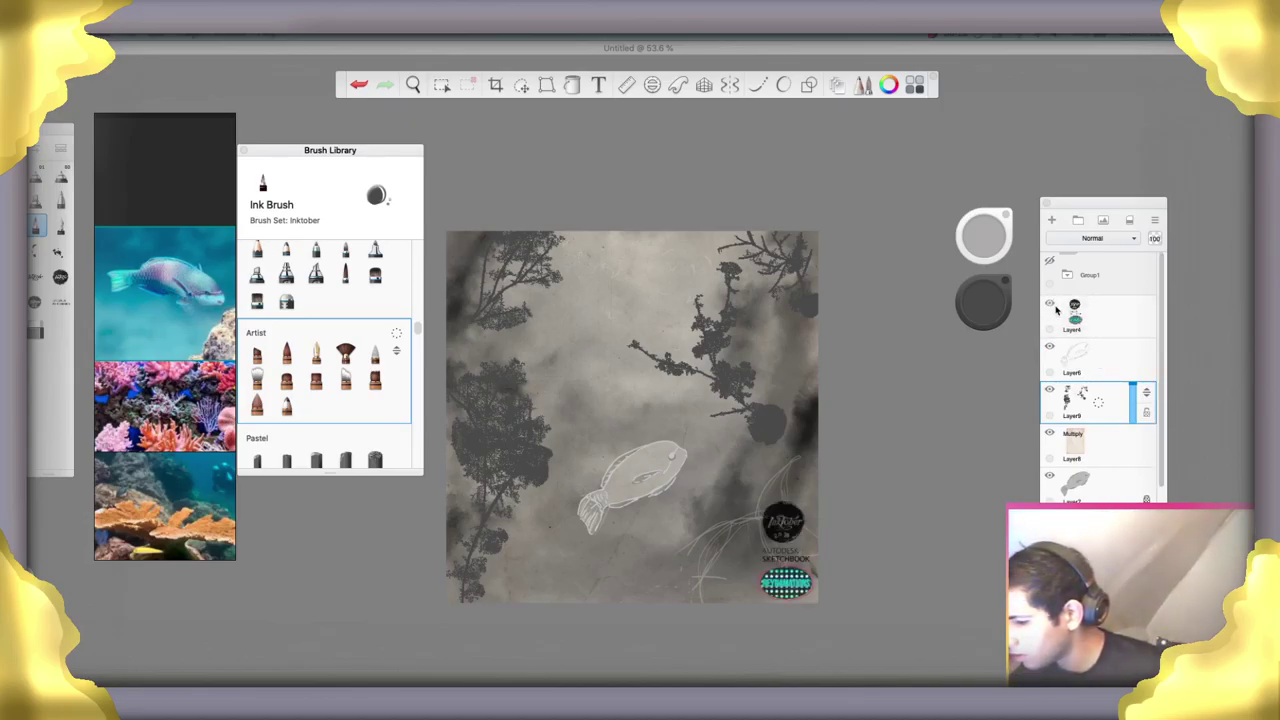
left_click(1050, 347)
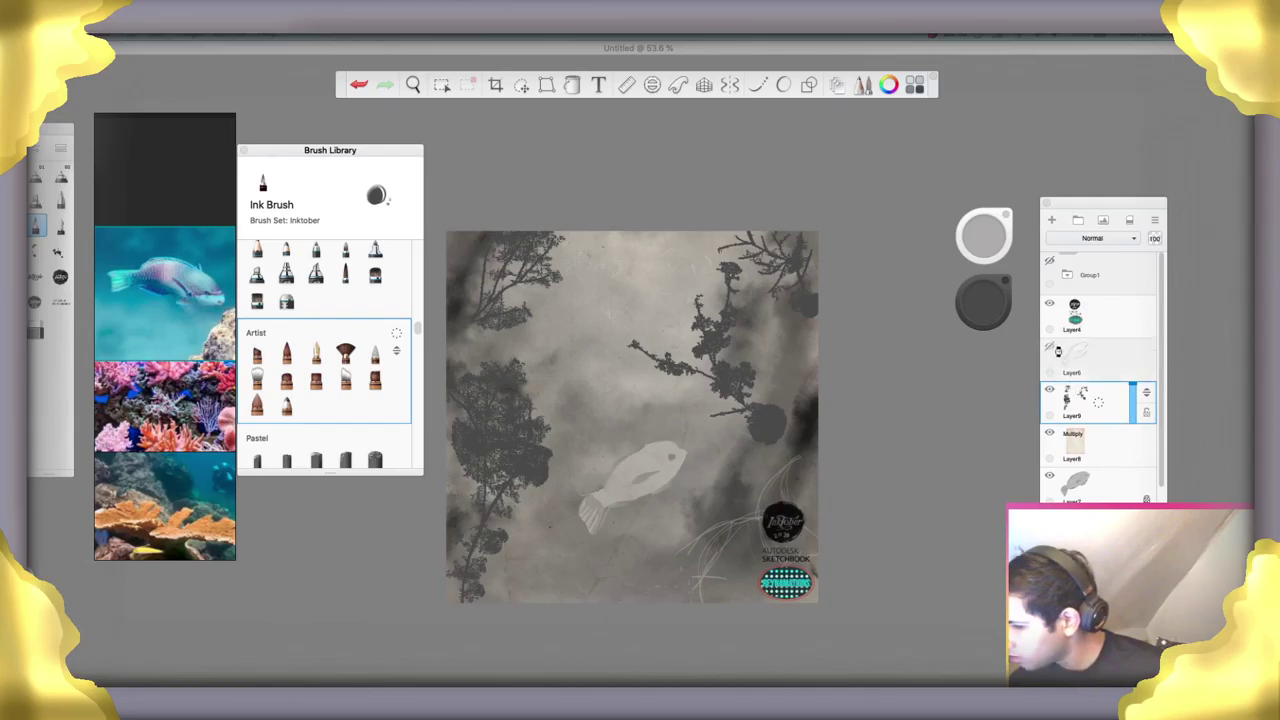
left_click(1050, 347)
left_click(1050, 389)
left_click(1050, 389)
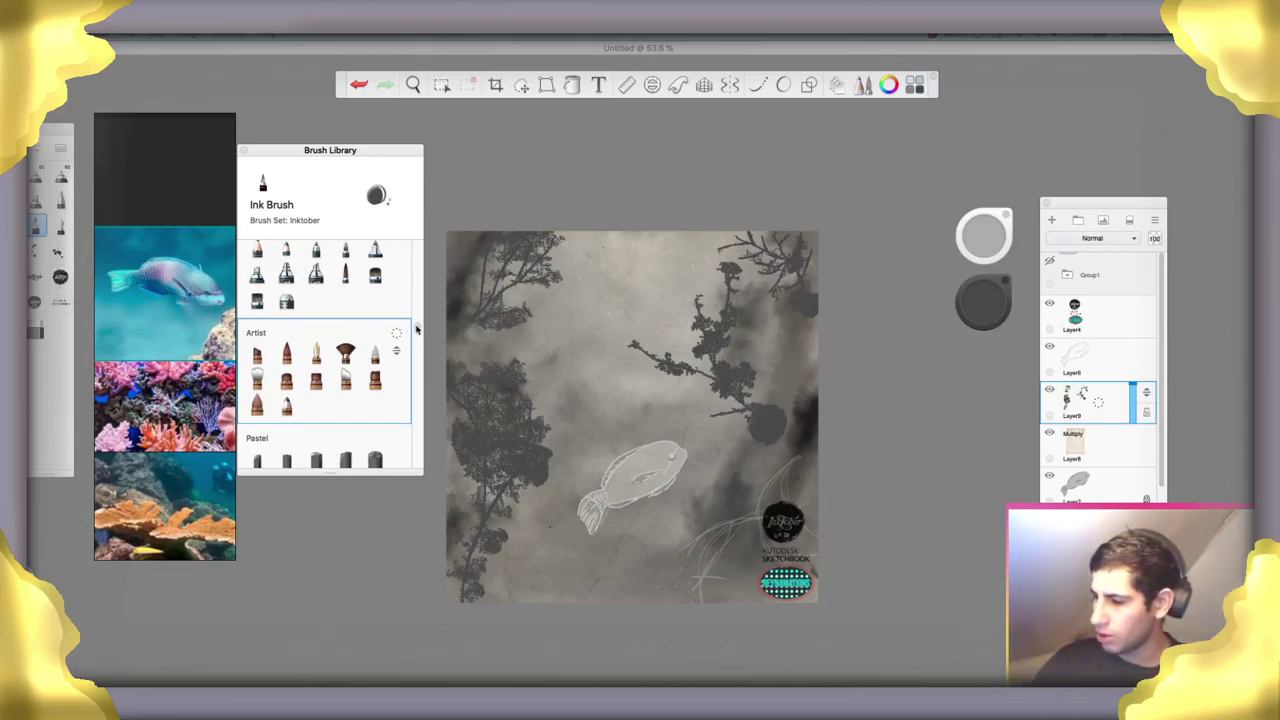
Remove the round blobs at the ends of the right-hand corals on Layer9 with the Salty Watercolor brush
left_click(345, 353)
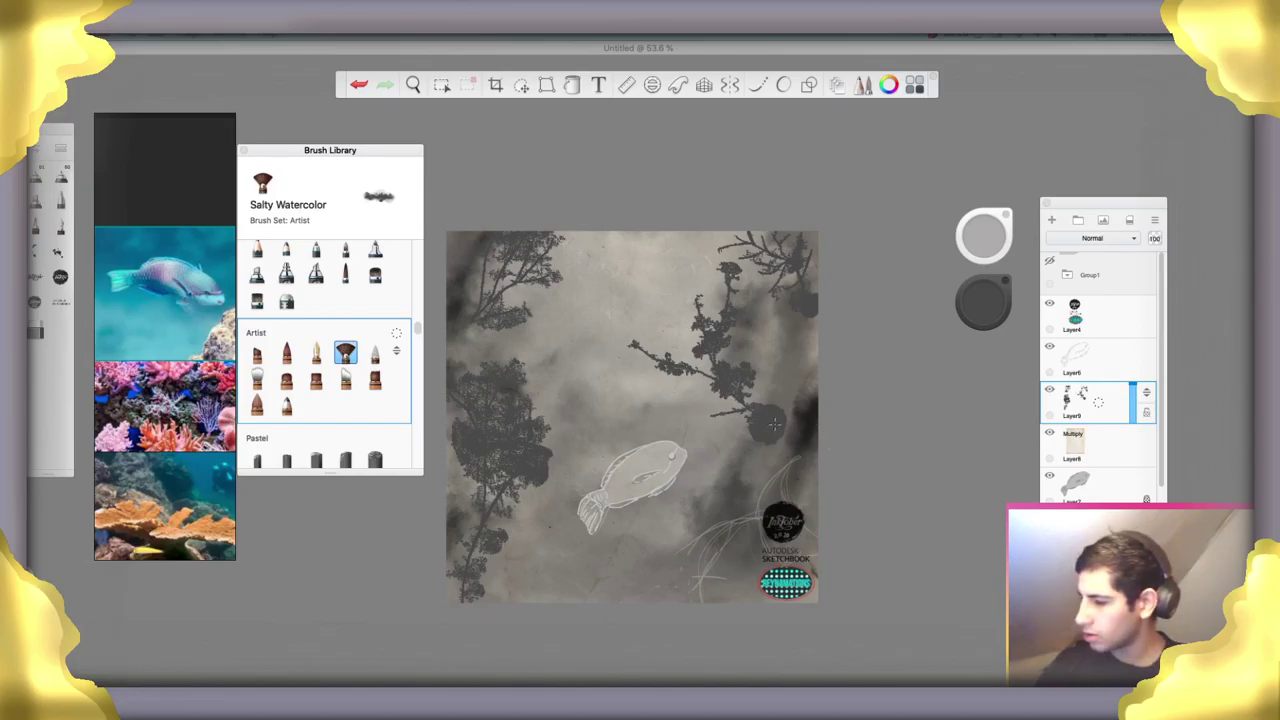
left_click(775, 425)
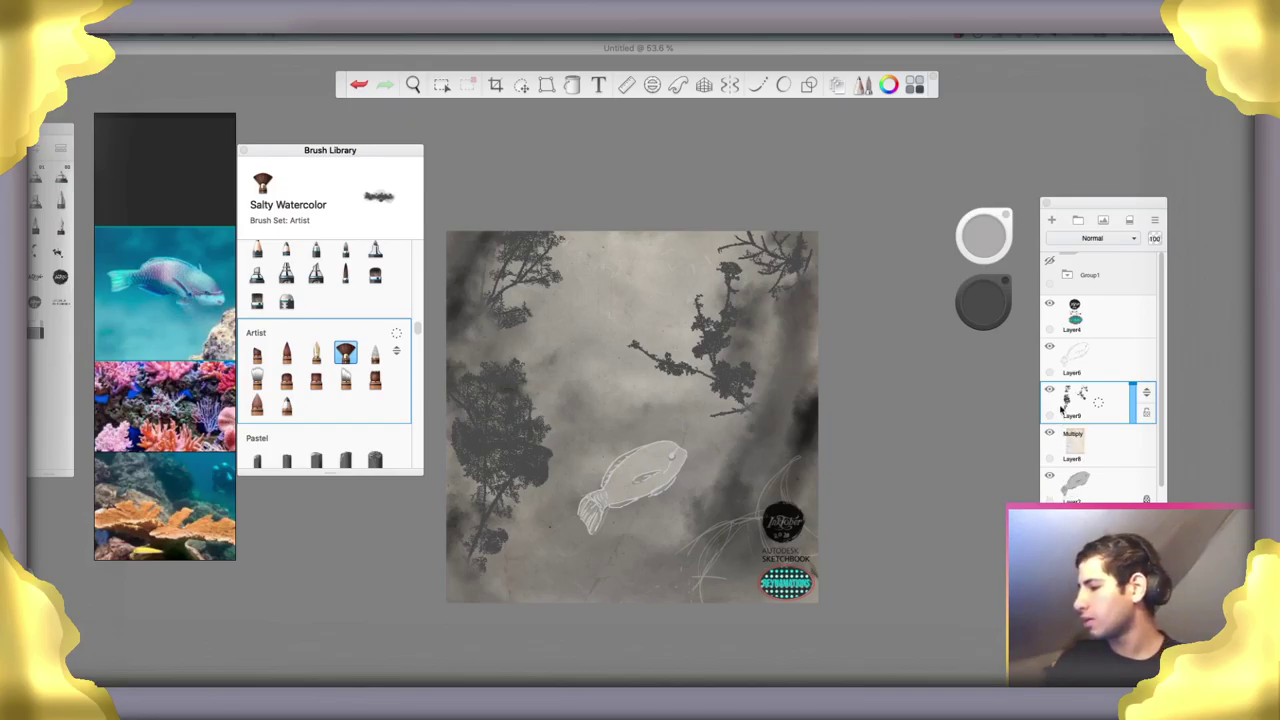
Hide the white sketch on Layer5 and make the fish line art on Layer6 the active layer
scroll(1161, 456, "down", 1)
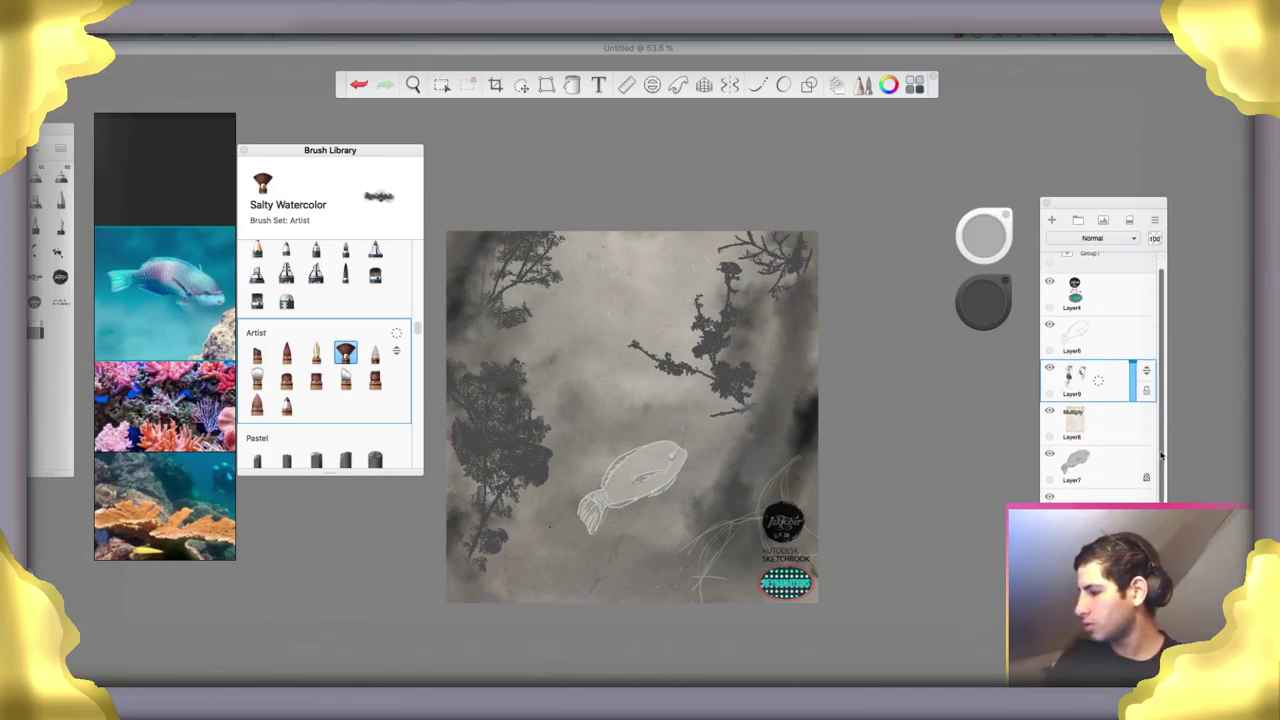
scroll(1161, 456, "down", 2)
left_click(1050, 467)
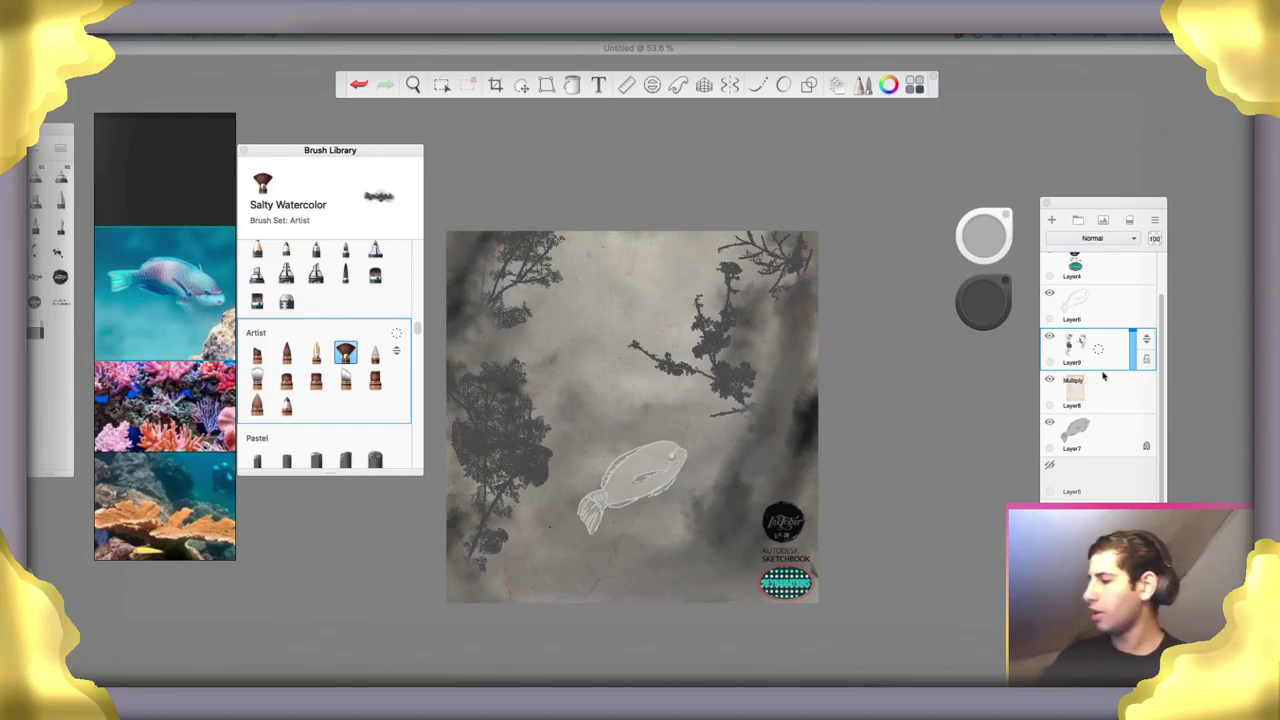
left_click(1106, 314)
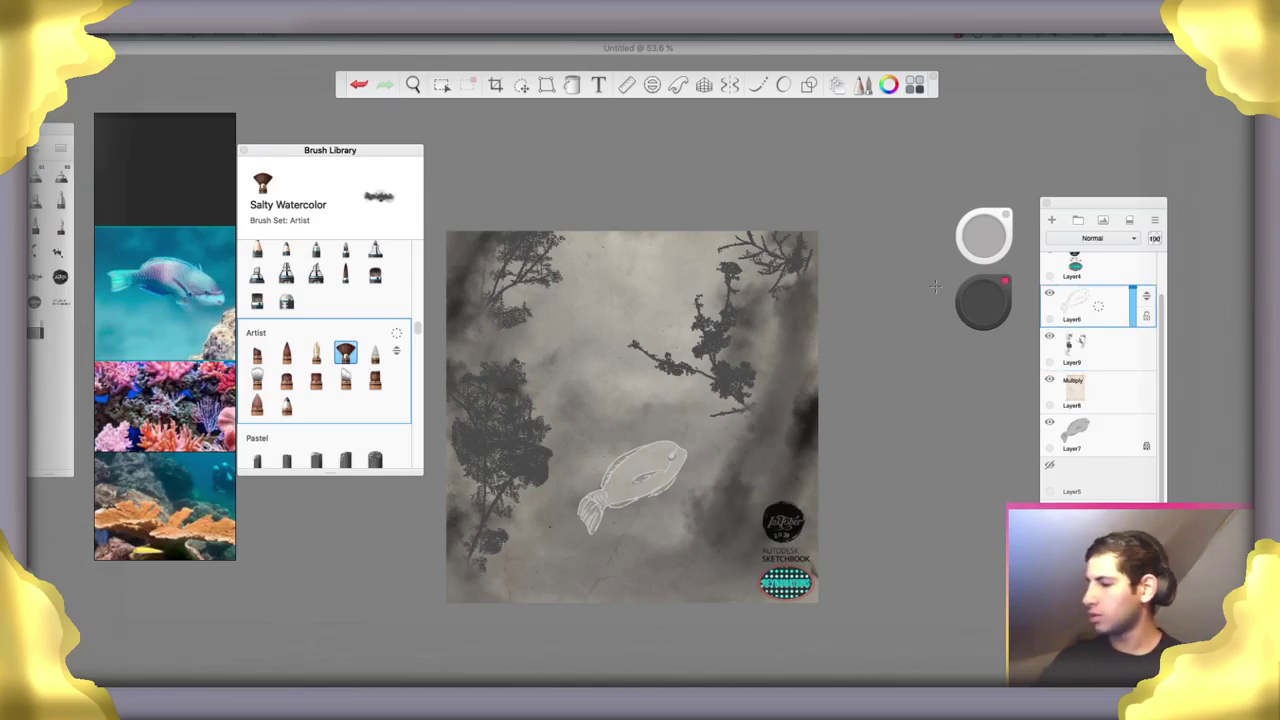
key("space")
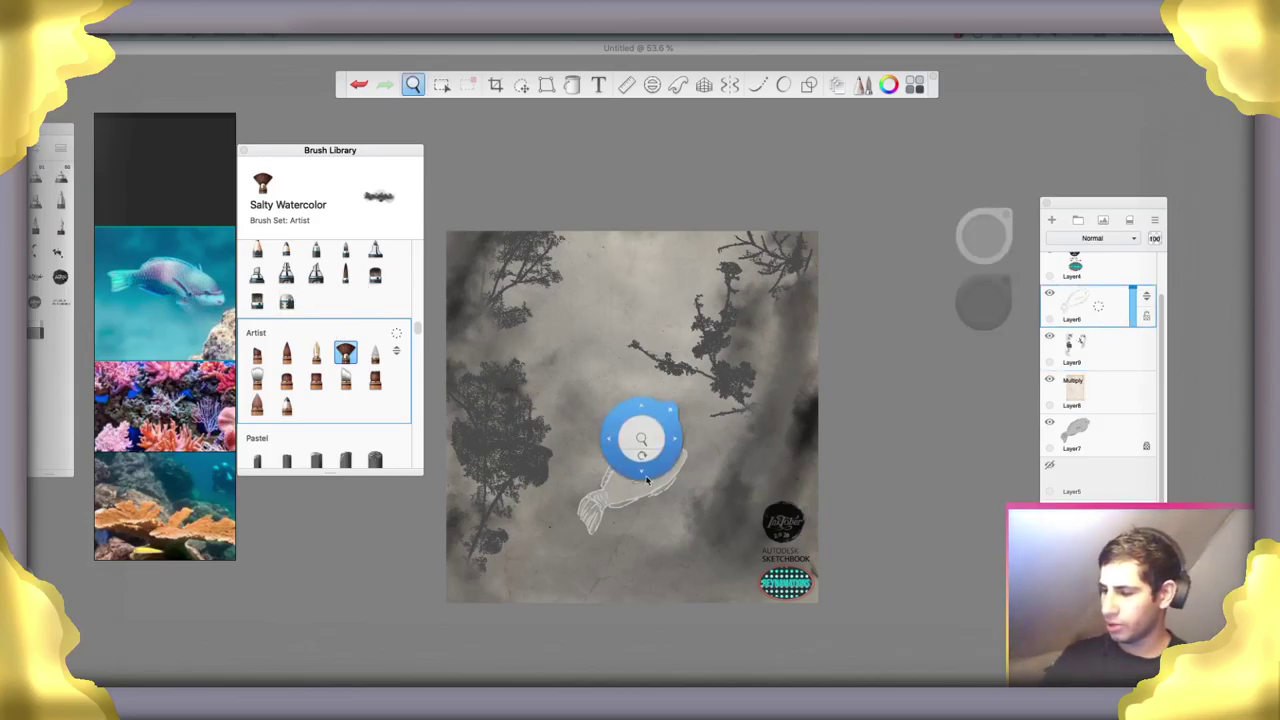
Sample a light grey and scatter Ink Drip Fill flecks across the open water above the fish on Layer6
key("alt")
mouse_move(647, 470)
left_mouse_down()
mouse_move(631, 491)
mouse_move(642, 476)
left_mouse_up()
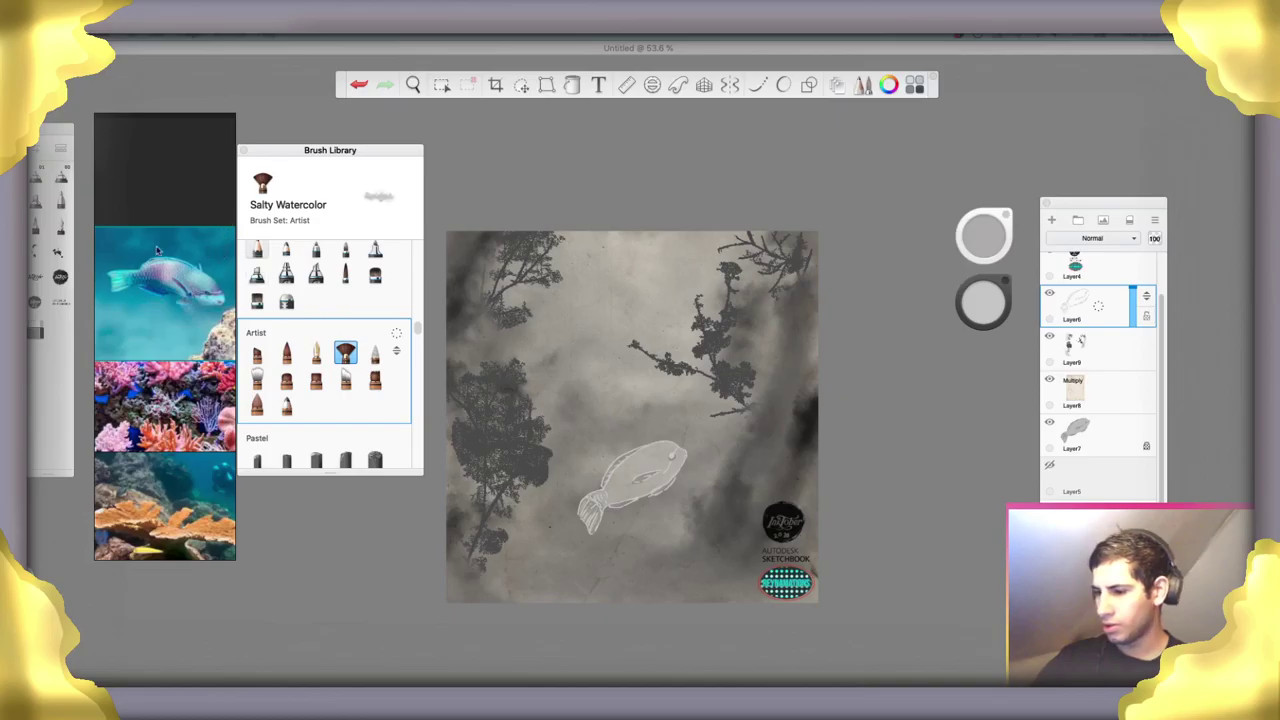
left_click(59, 251)
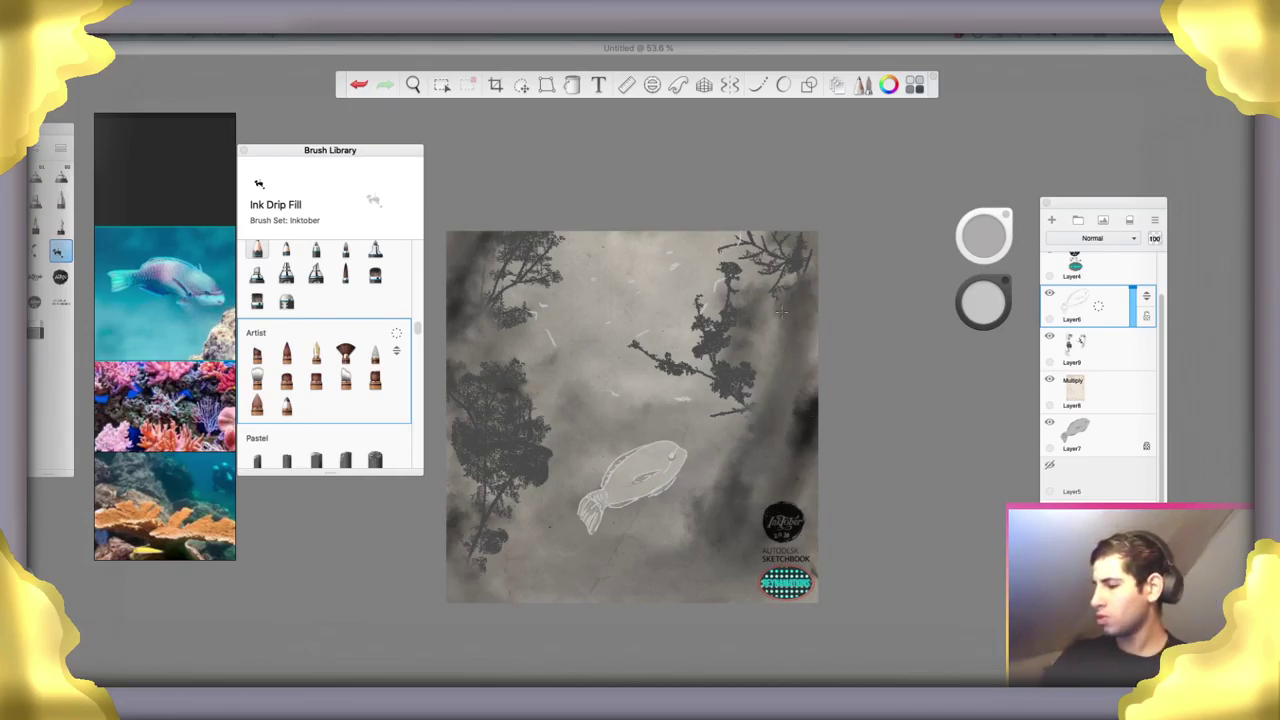
Make the cloudy background layer active and choose the Super Grainy pastel brush
left_click(1094, 498)
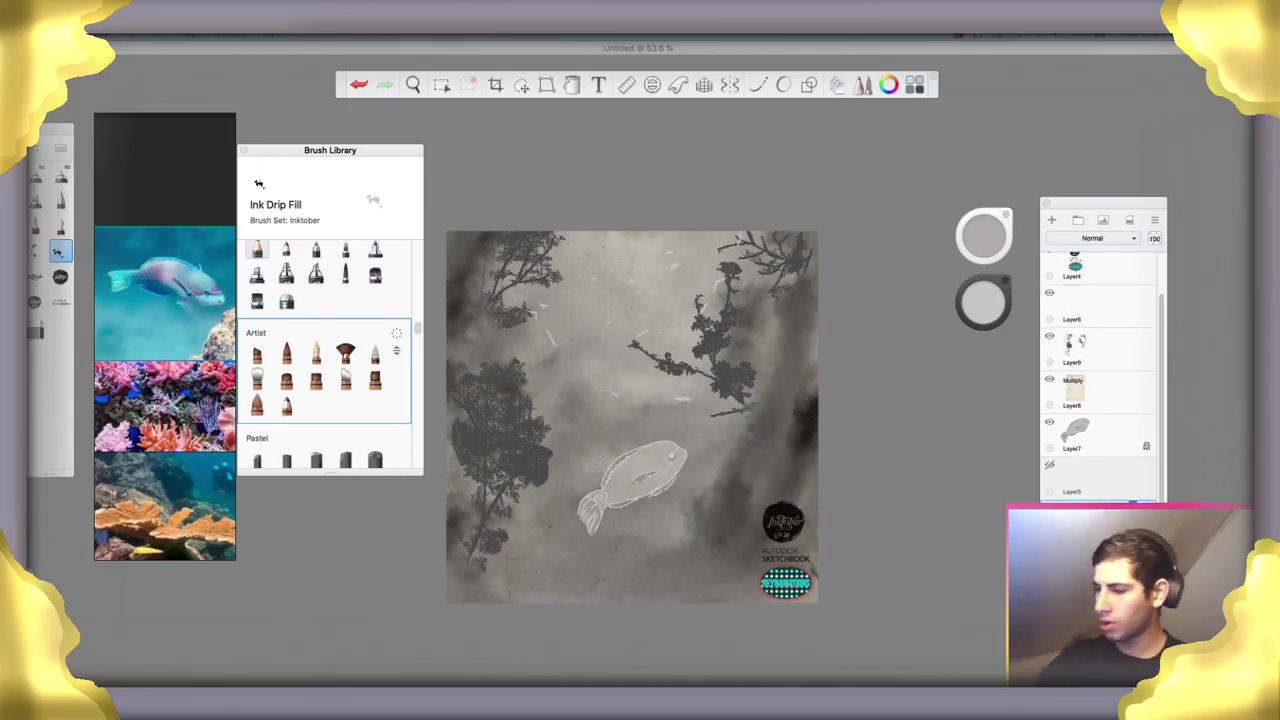
left_click(374, 458)
mouse_move(629, 570)
left_mouse_down()
mouse_move(658, 596)
mouse_move(634, 566)
left_mouse_up()
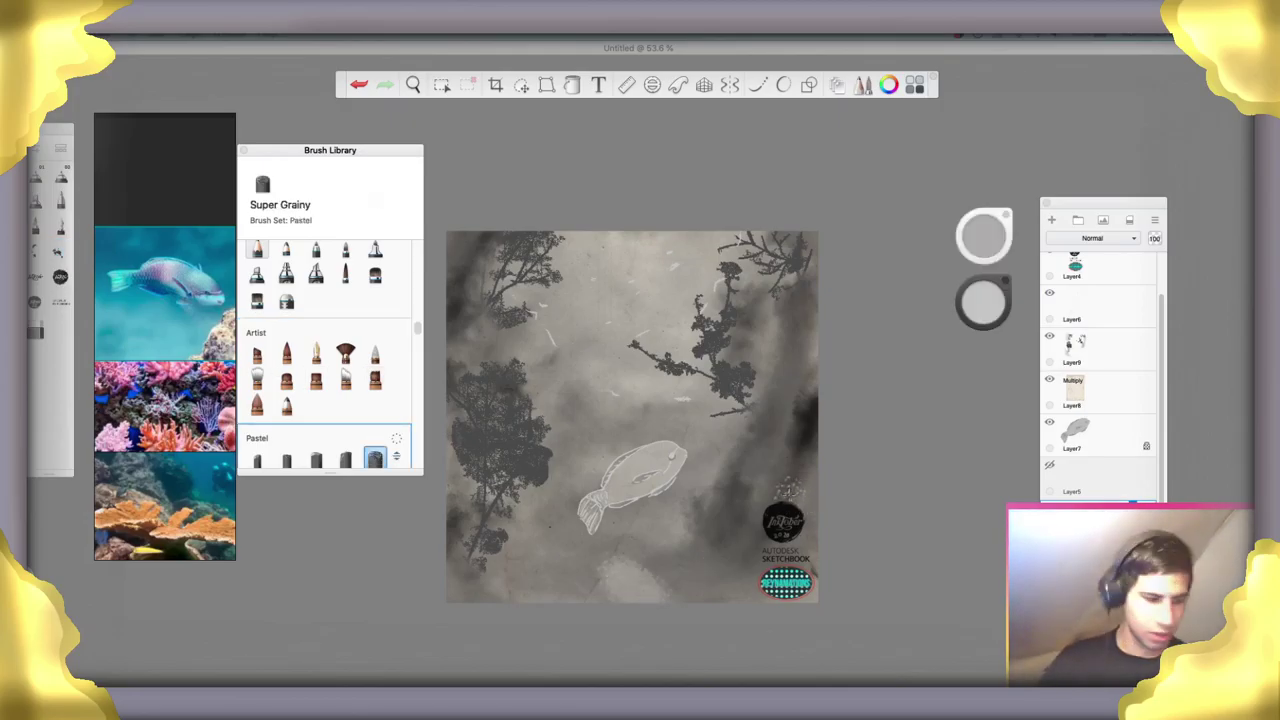
key("ctrl+z")
key("ctrl+z")
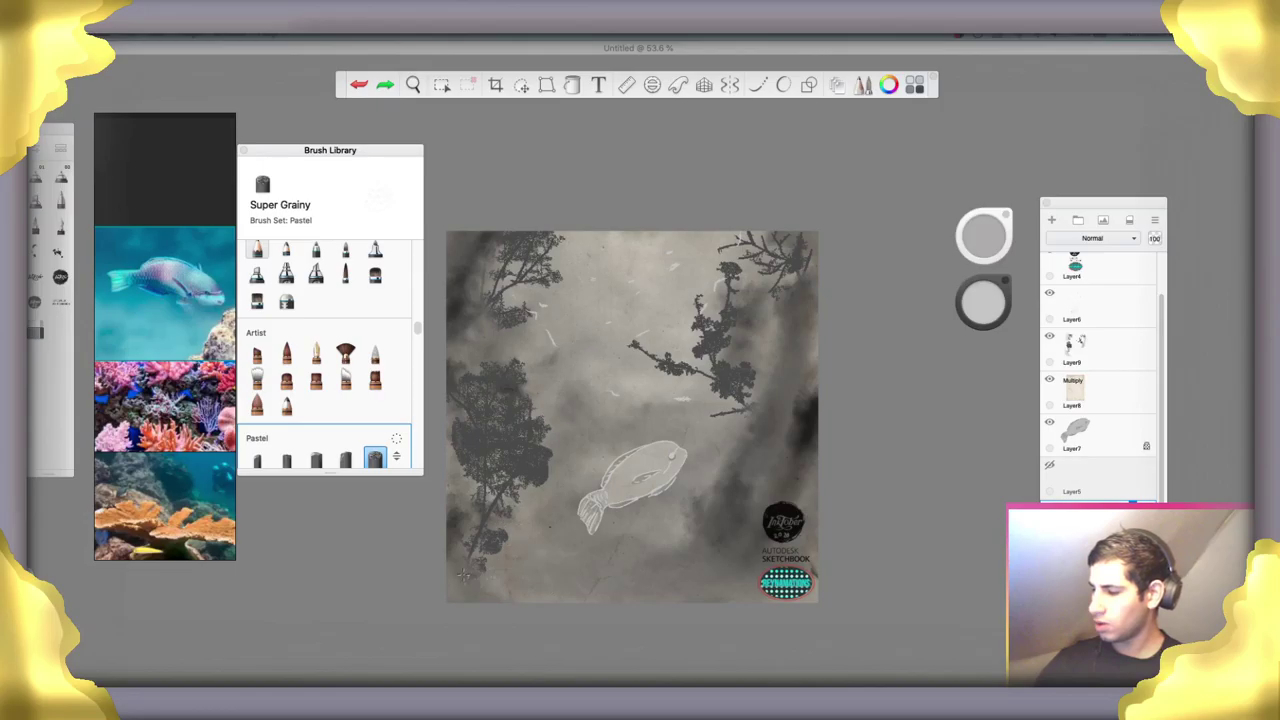
mouse_move(452, 517)
left_mouse_down()
mouse_move(470, 585)
mouse_move(455, 591)
left_mouse_up()
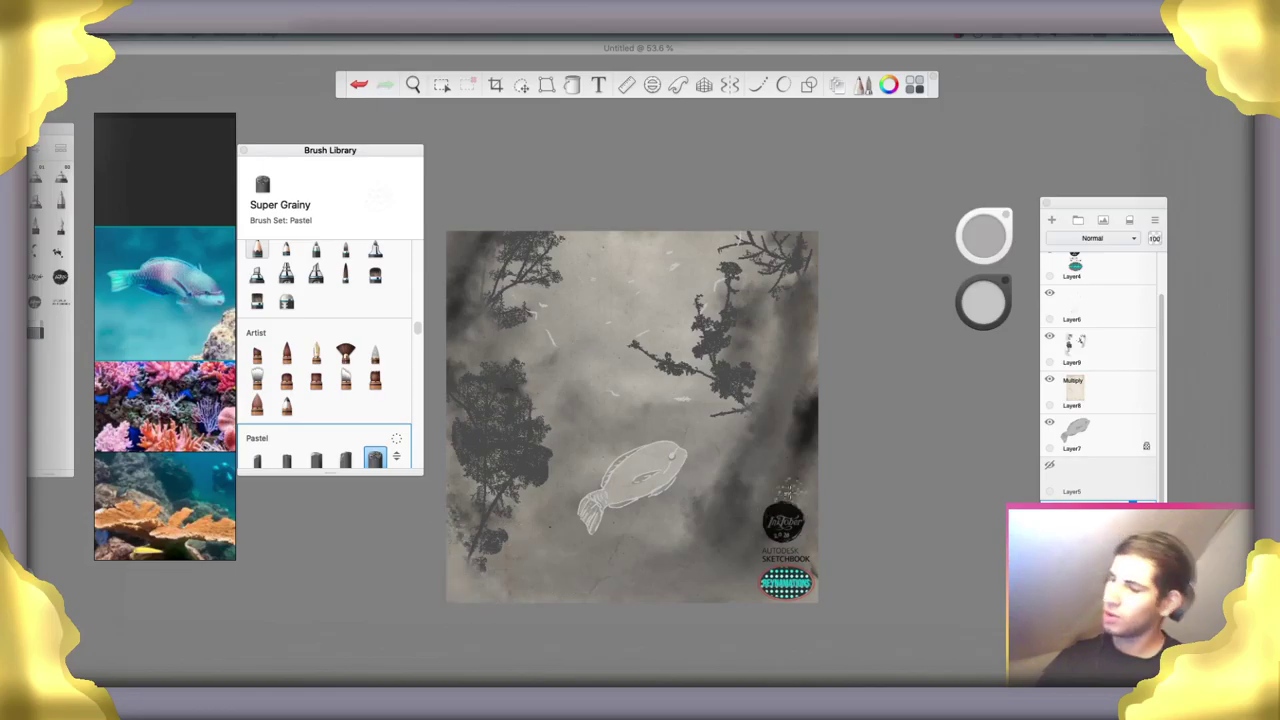
key("ctrl+z")
key("ctrl+z")
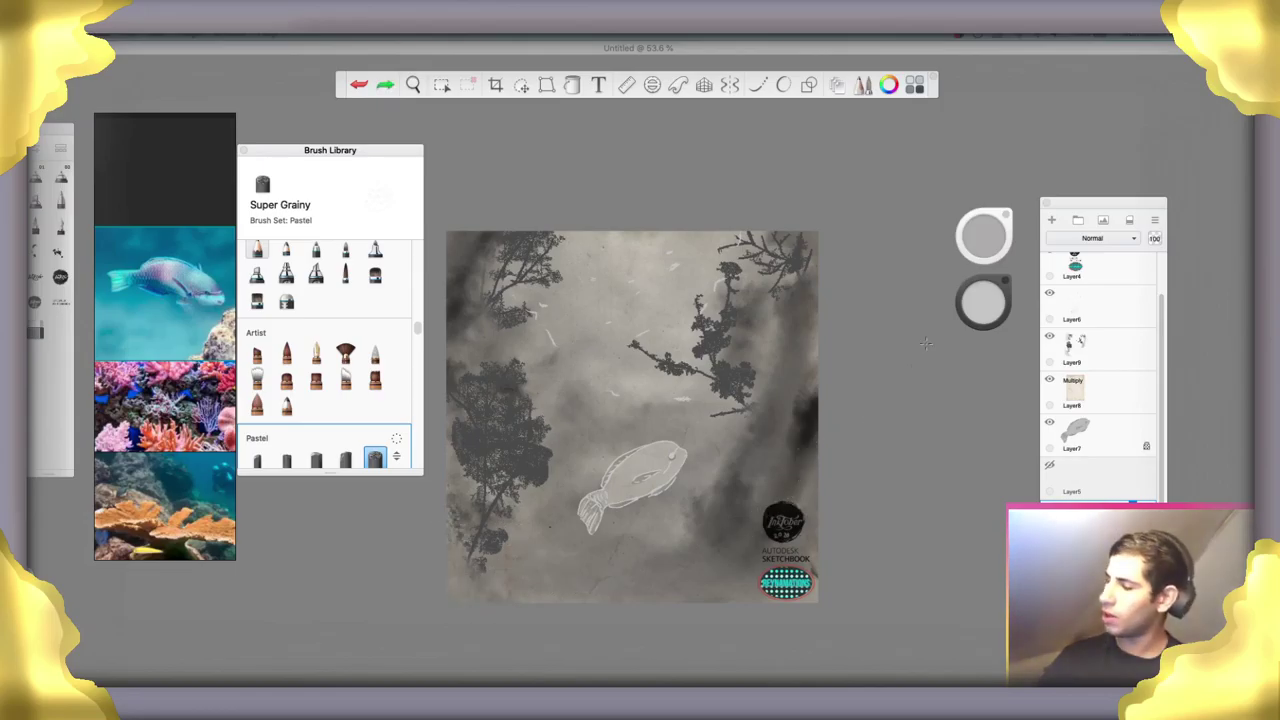
key("ctrl+z")
Add light Super Grainy texture to the background along both sides and around the fish
left_click_drag(447, 330, 462, 392)
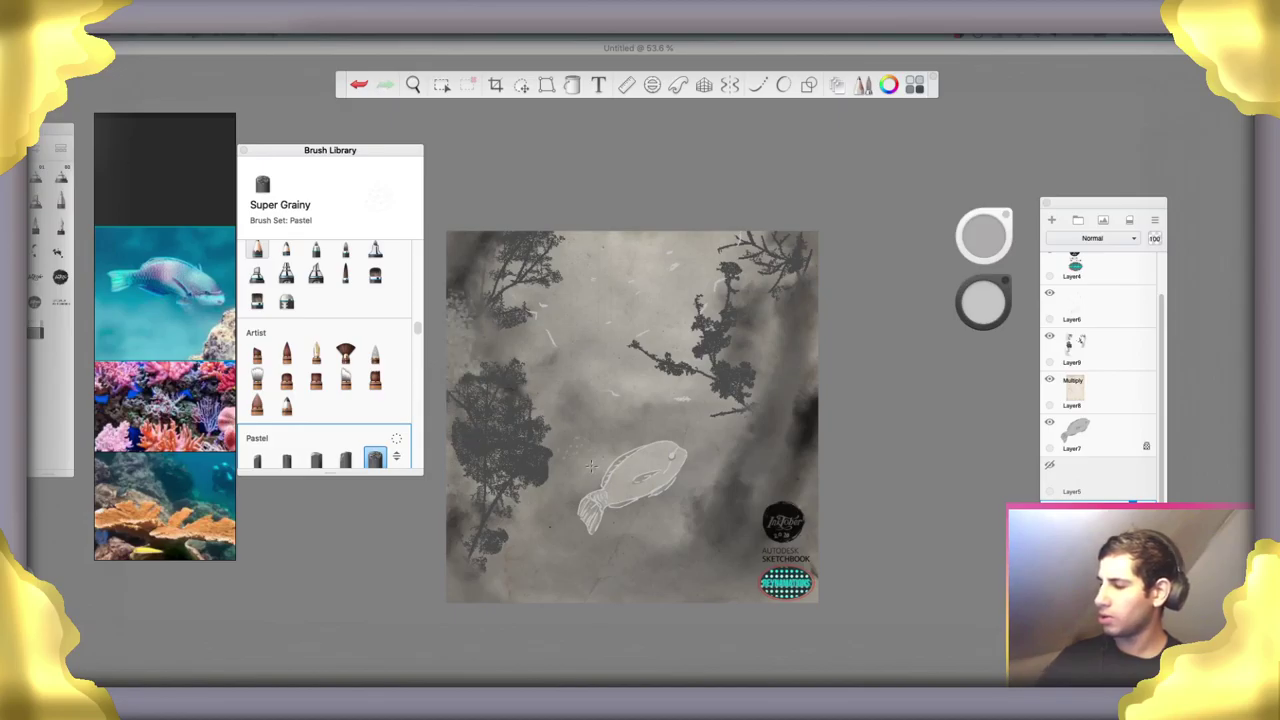
left_click_drag(789, 428, 749, 575)
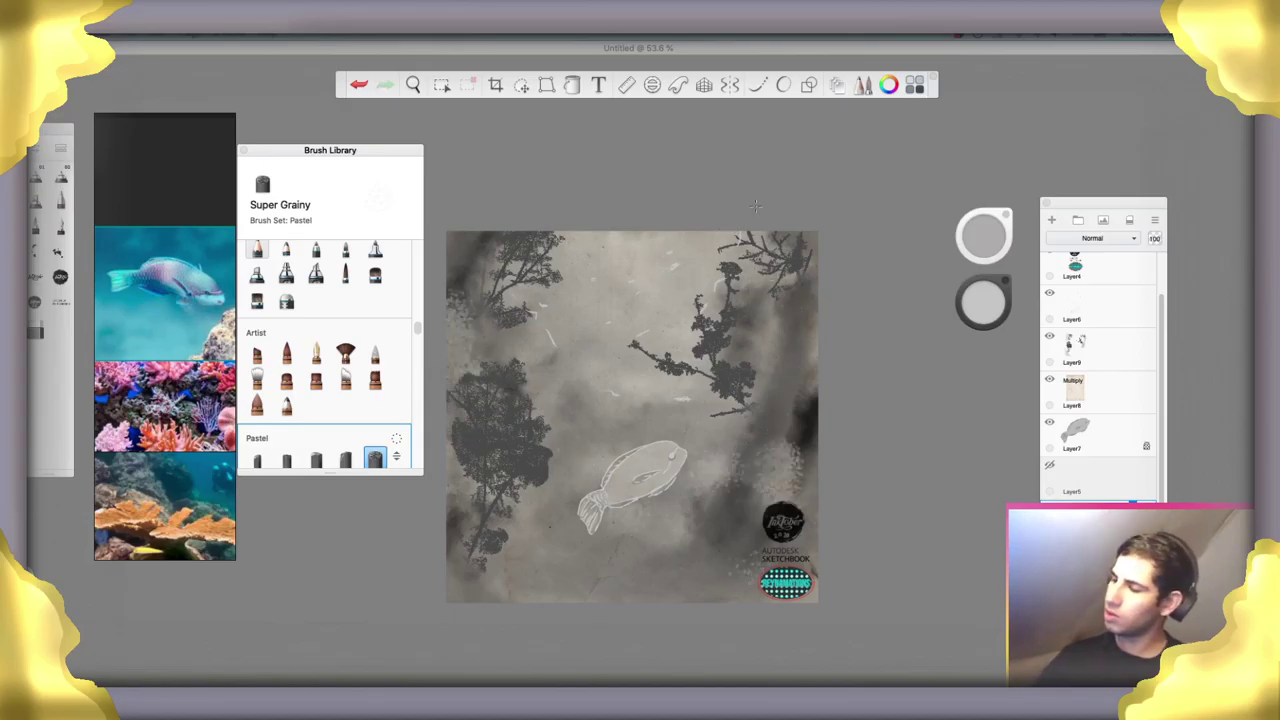
left_click_drag(806, 292, 795, 418)
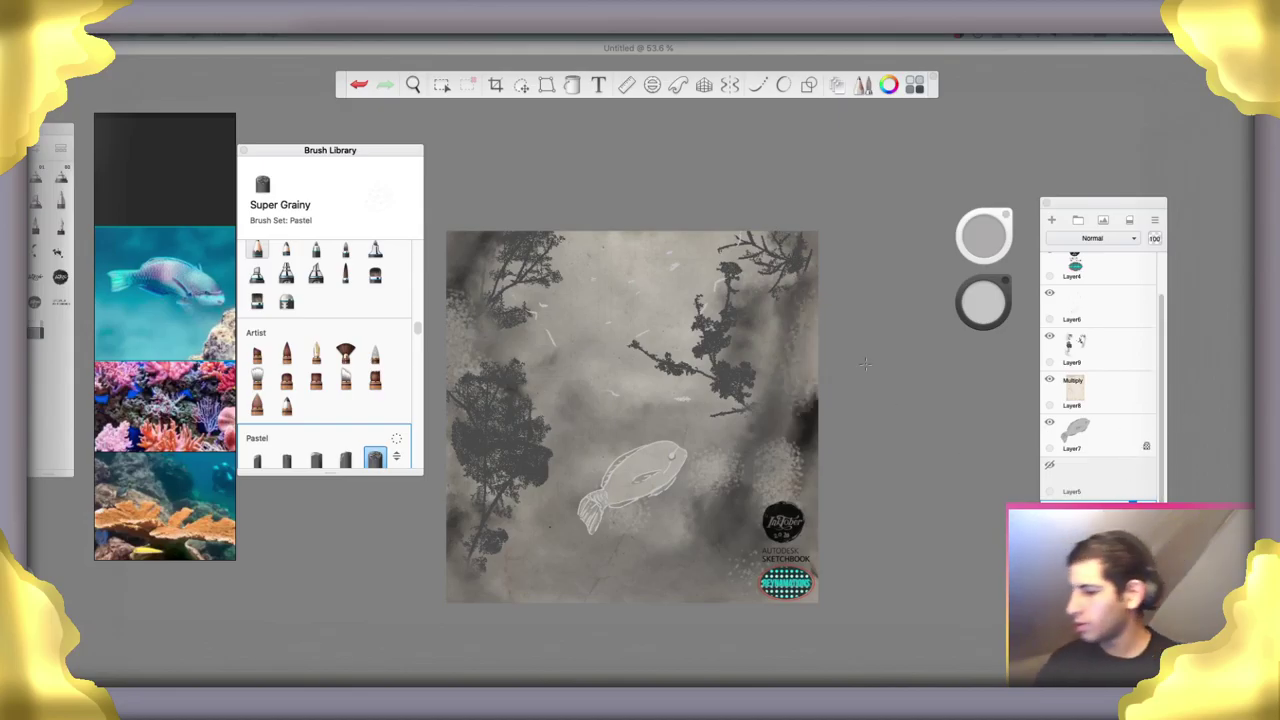
Cover the grainy patches beside the logos and the fish with Salty Watercolor, using a dark grey sampled from the canvas
left_click(345, 352)
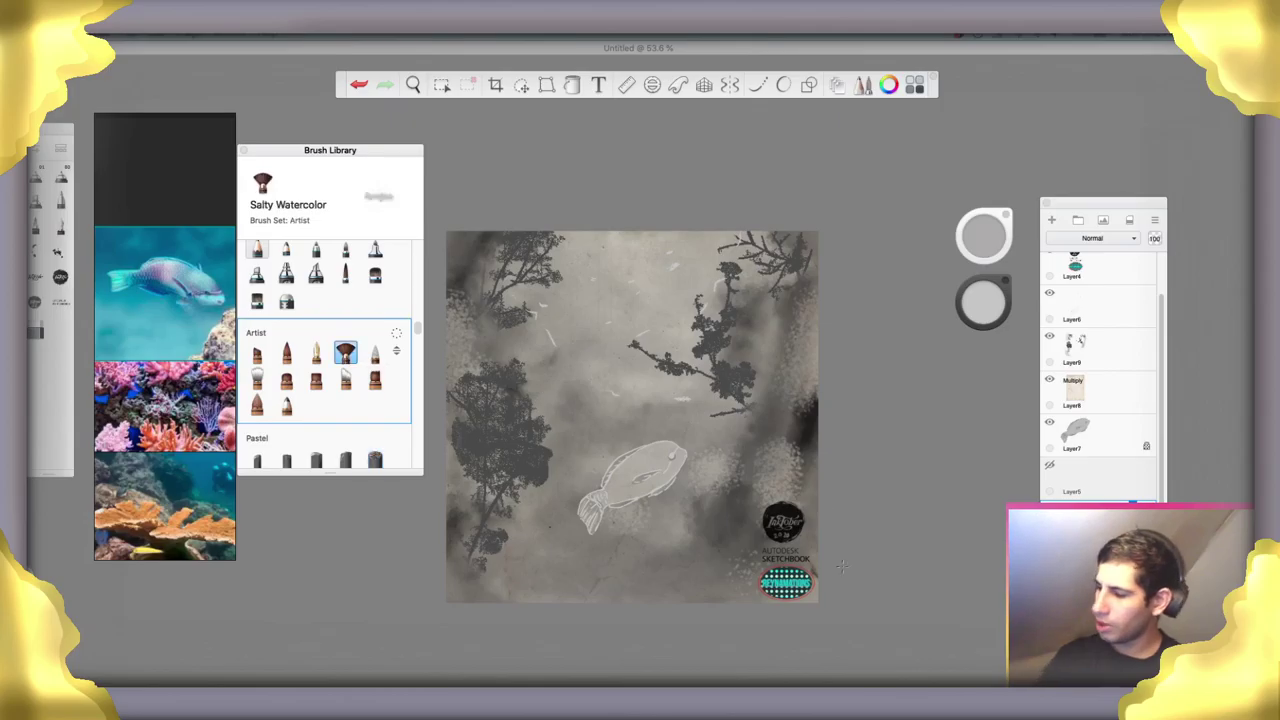
left_click_drag(798, 555, 736, 570)
left_click_drag(788, 432, 806, 434)
left_click(810, 422, "alt")
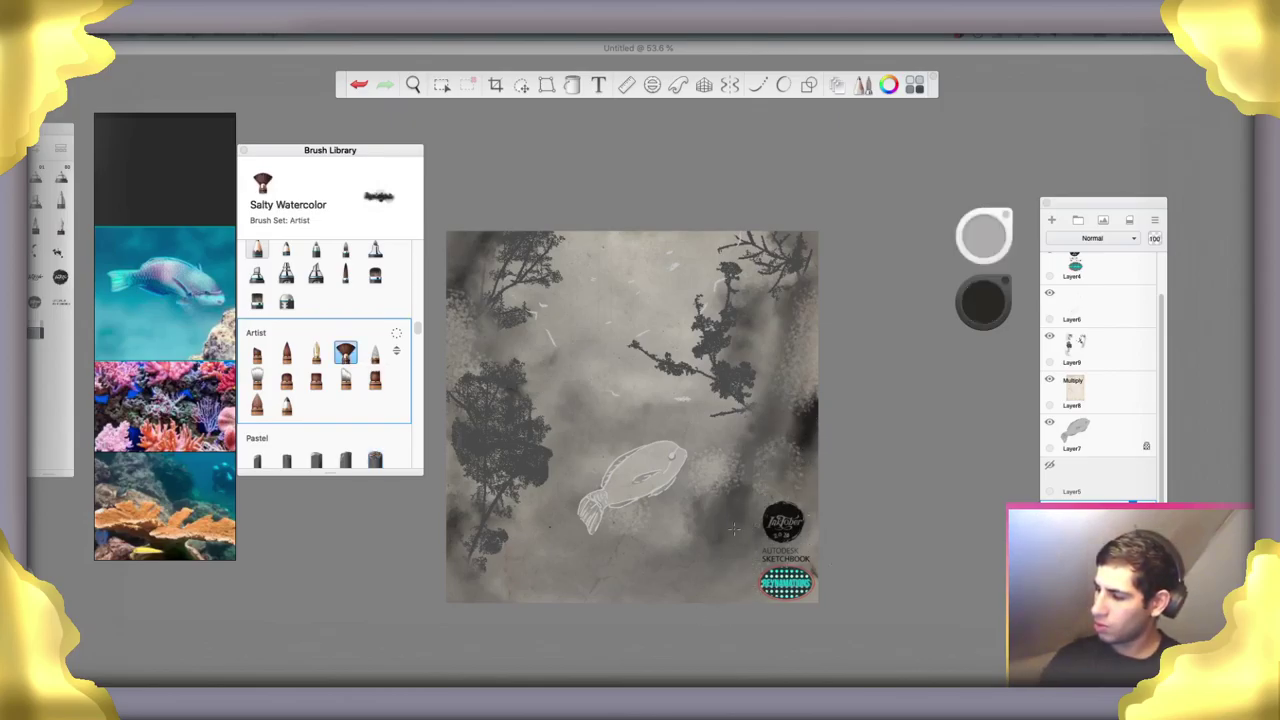
left_click_drag(796, 390, 809, 314)
left_click_drag(728, 468, 700, 488)
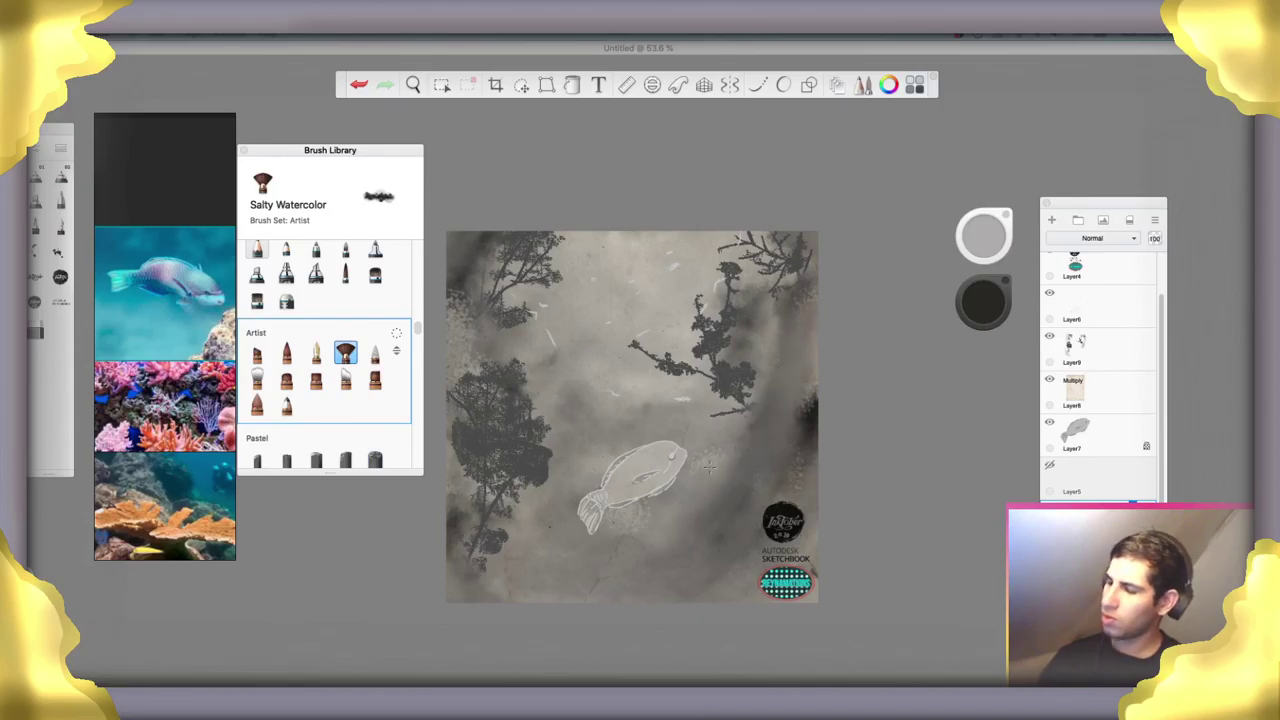
Darken the background's left edge and the water below the fish with dark grey Salty Watercolor strokes
mouse_move(476, 356)
left_mouse_down()
mouse_move(454, 312)
mouse_move(454, 354)
left_mouse_up()
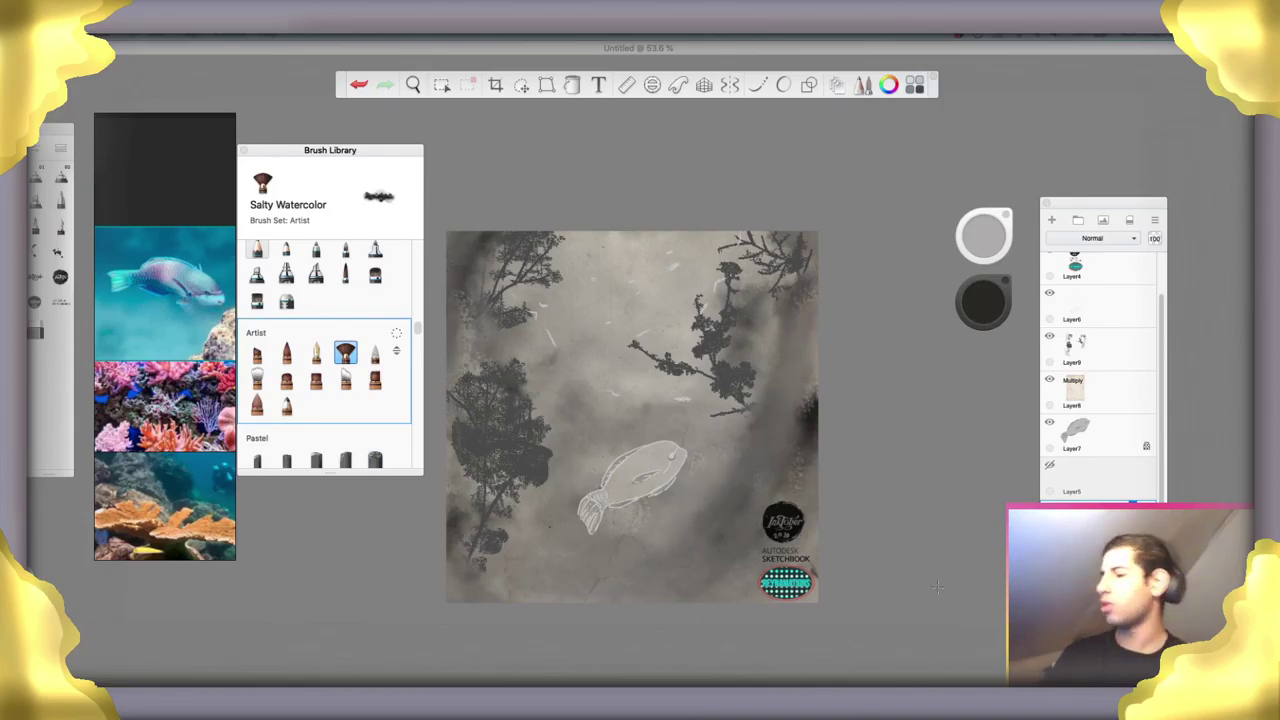
mouse_move(682, 536)
left_mouse_down()
mouse_move(698, 582)
mouse_move(718, 584)
mouse_move(742, 560)
mouse_move(735, 595)
mouse_move(754, 601)
mouse_move(603, 599)
mouse_move(675, 581)
mouse_move(608, 582)
mouse_move(705, 601)
mouse_move(512, 590)
left_mouse_up()
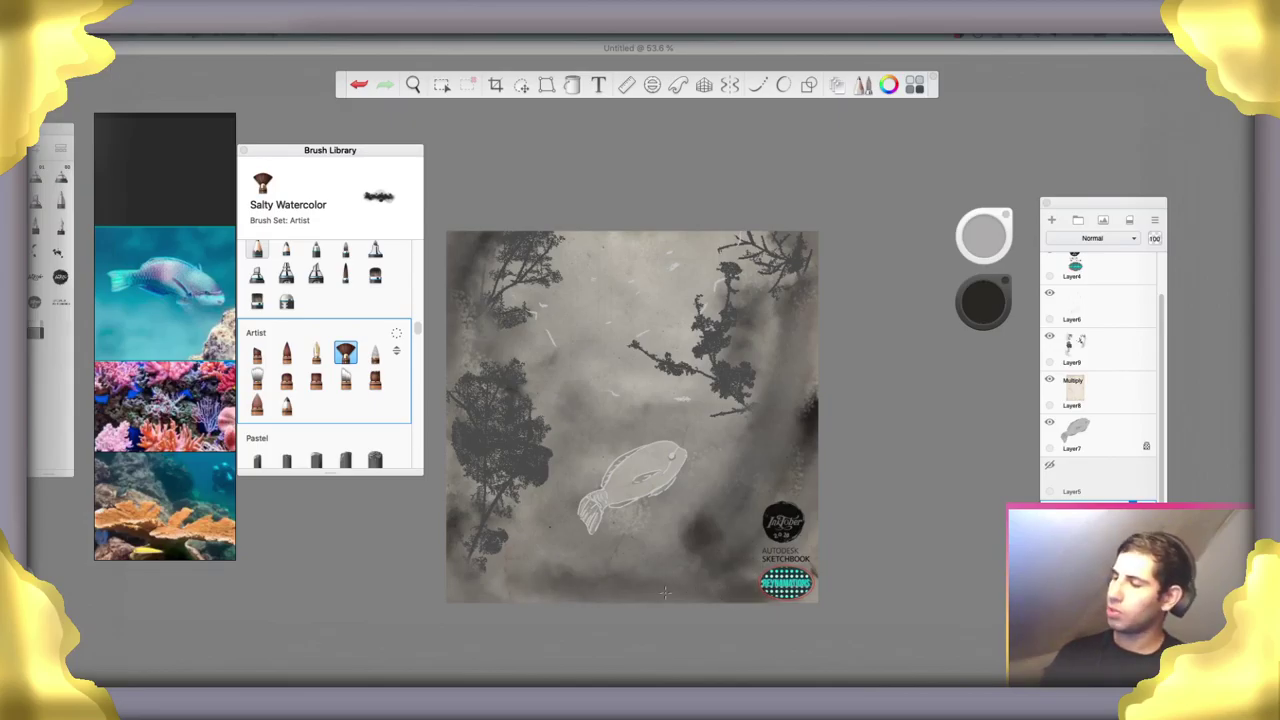
mouse_move(757, 590)
left_mouse_down()
mouse_move(614, 600)
mouse_move(749, 549)
left_mouse_up()
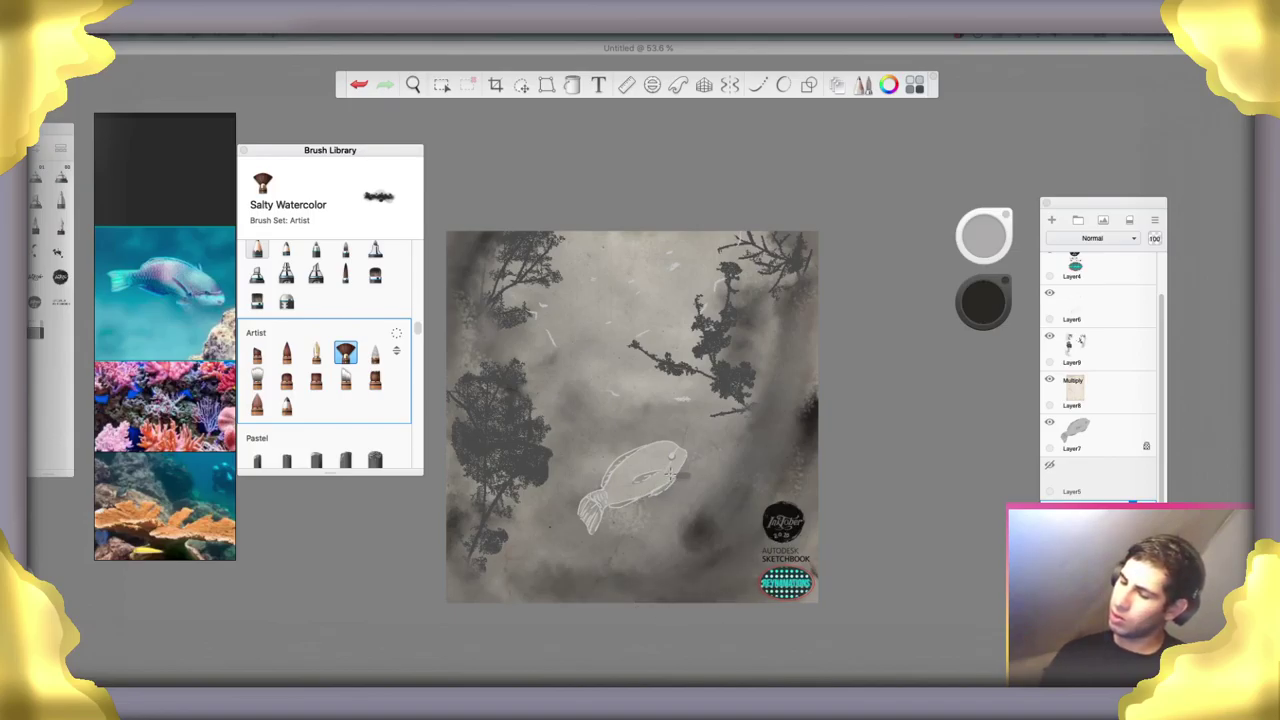
Duplicate the fish fill on Layer7 and shade the copy's body and tail with dark grey Salty Watercolor
left_click(1134, 446)
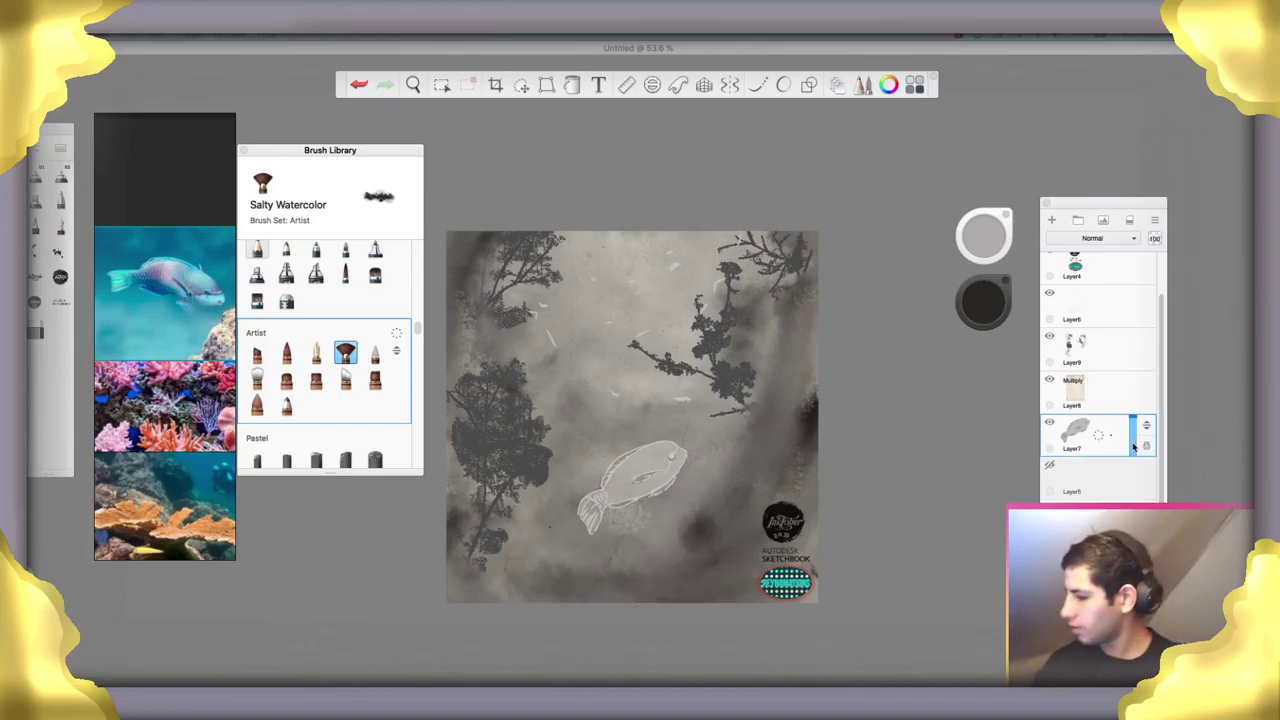
left_click_drag(1110, 438, 1088, 412)
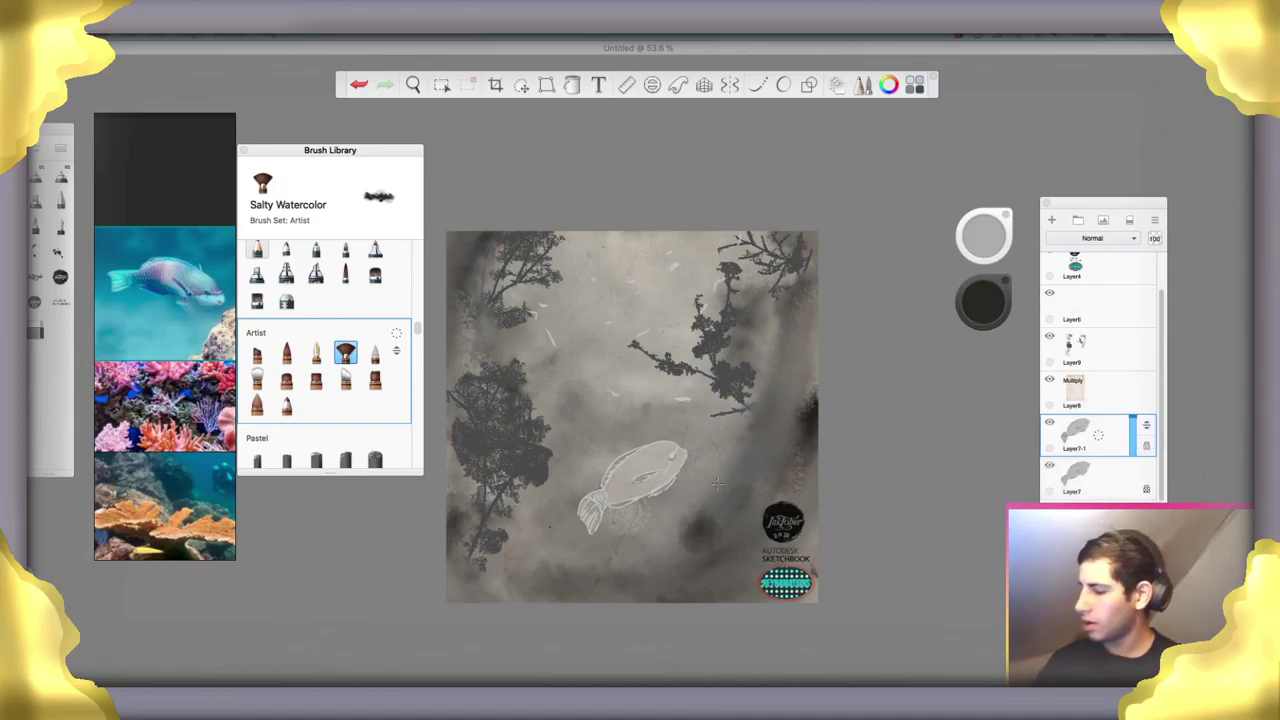
mouse_move(681, 450)
left_mouse_down()
mouse_move(666, 477)
mouse_move(659, 469)
left_mouse_up()
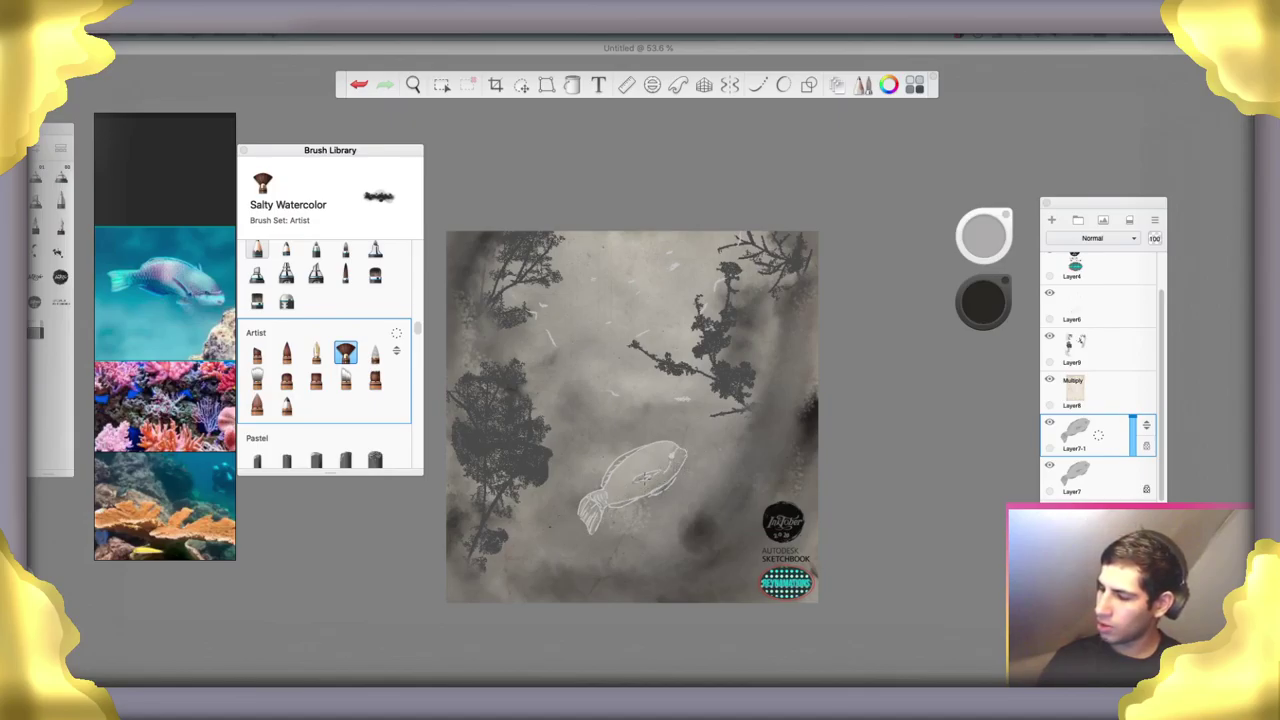
left_click_drag(569, 504, 629, 518)
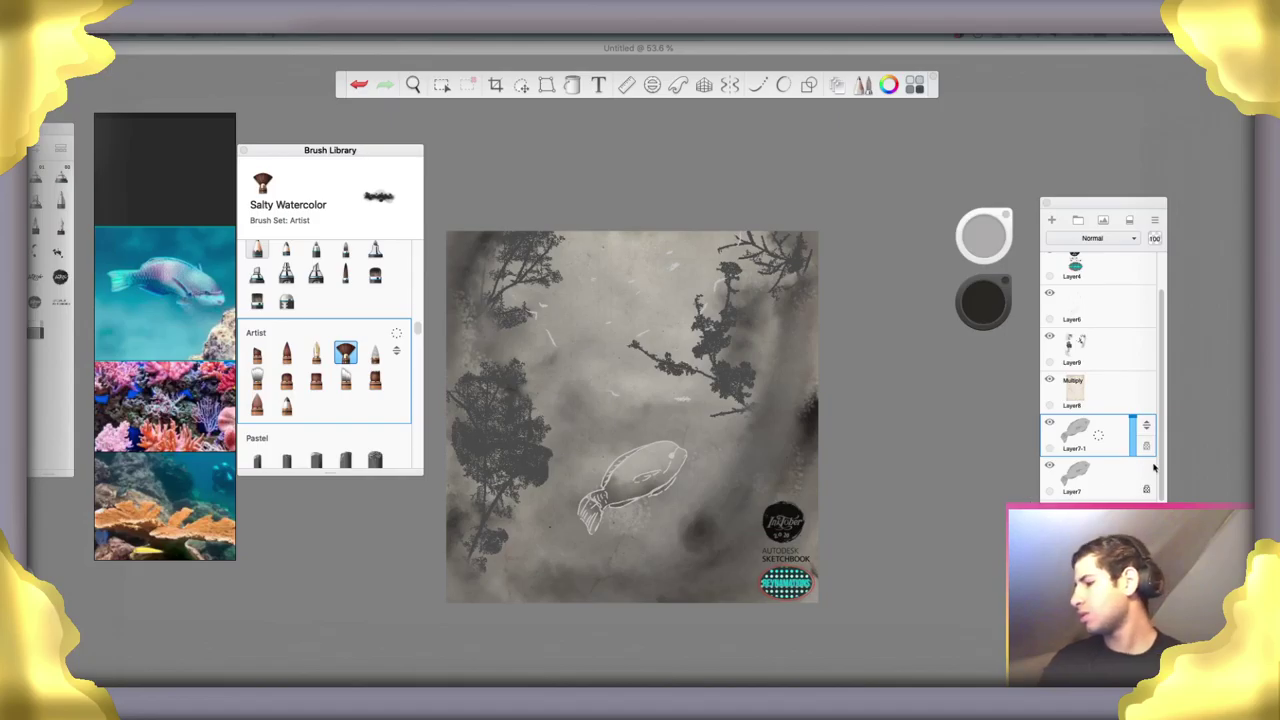
Check Layer6 by toggling its visibility and move it beneath the multiplied paper texture on Layer8
mouse_move(1146, 432)
left_mouse_down()
mouse_move(1146, 392)
mouse_move(1146, 430)
left_mouse_up()
left_click(1127, 313)
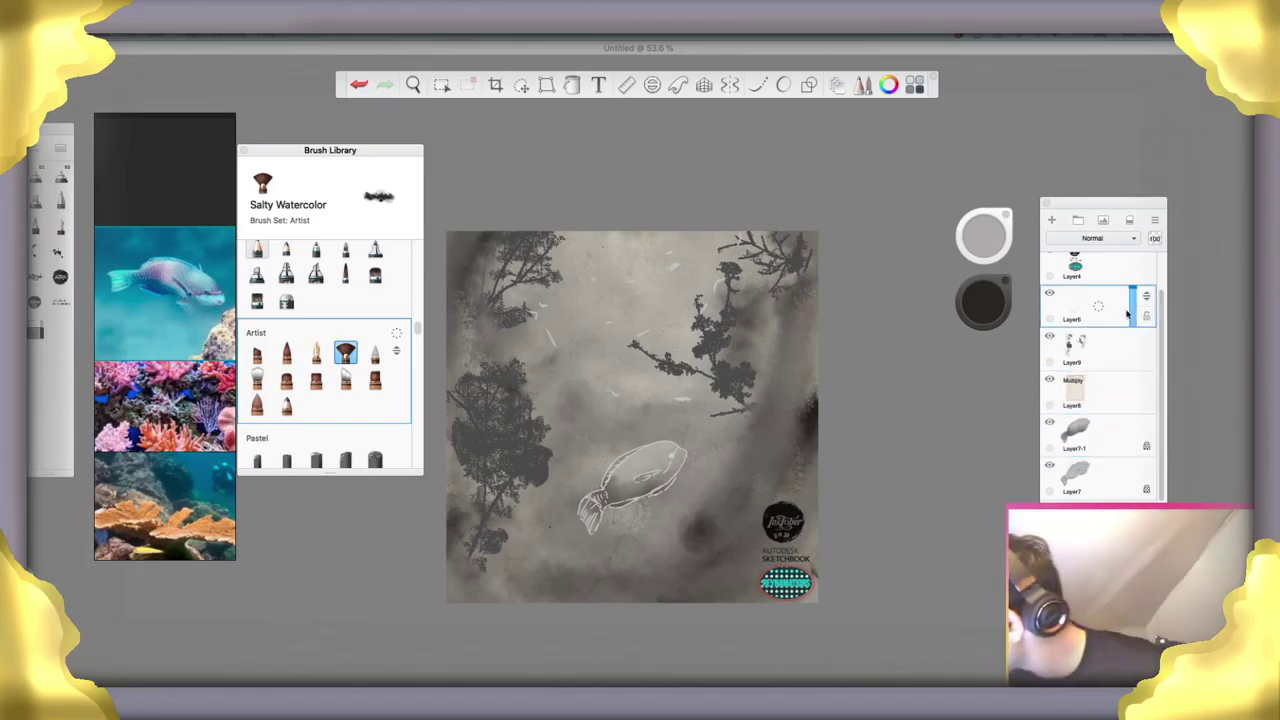
left_click(1053, 296)
left_click(1053, 296)
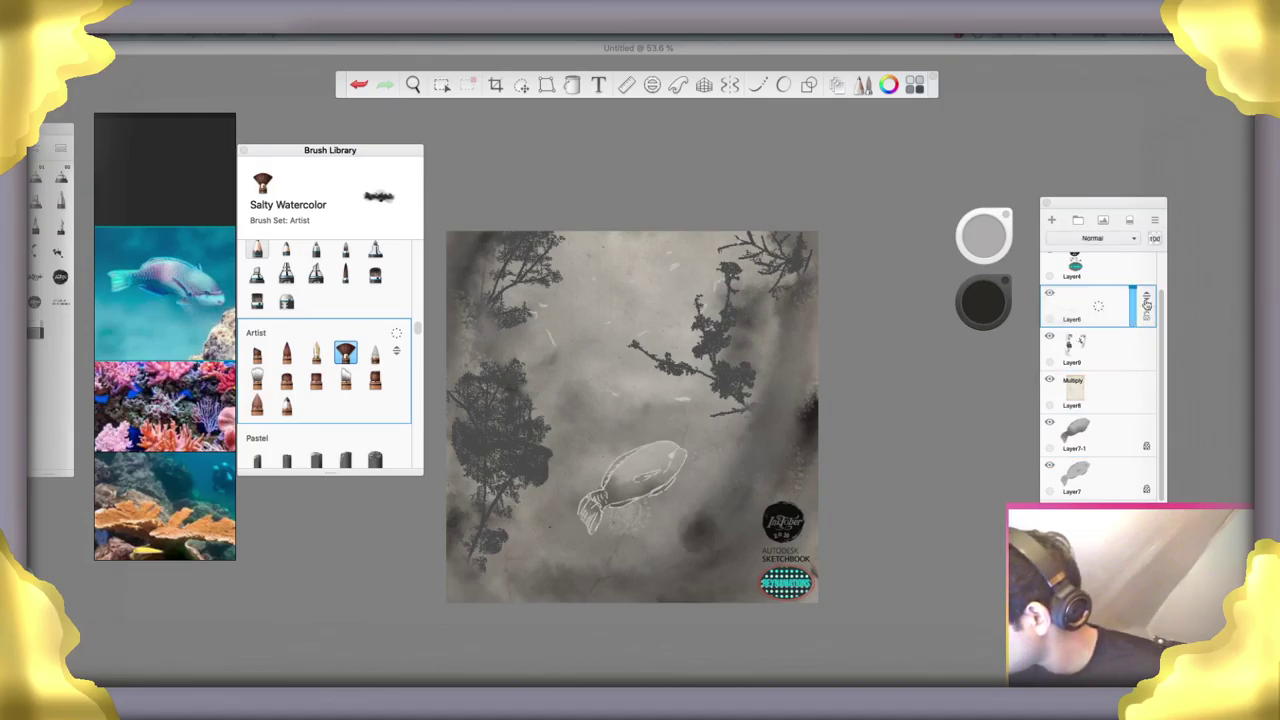
left_click_drag(1146, 300, 1143, 418)
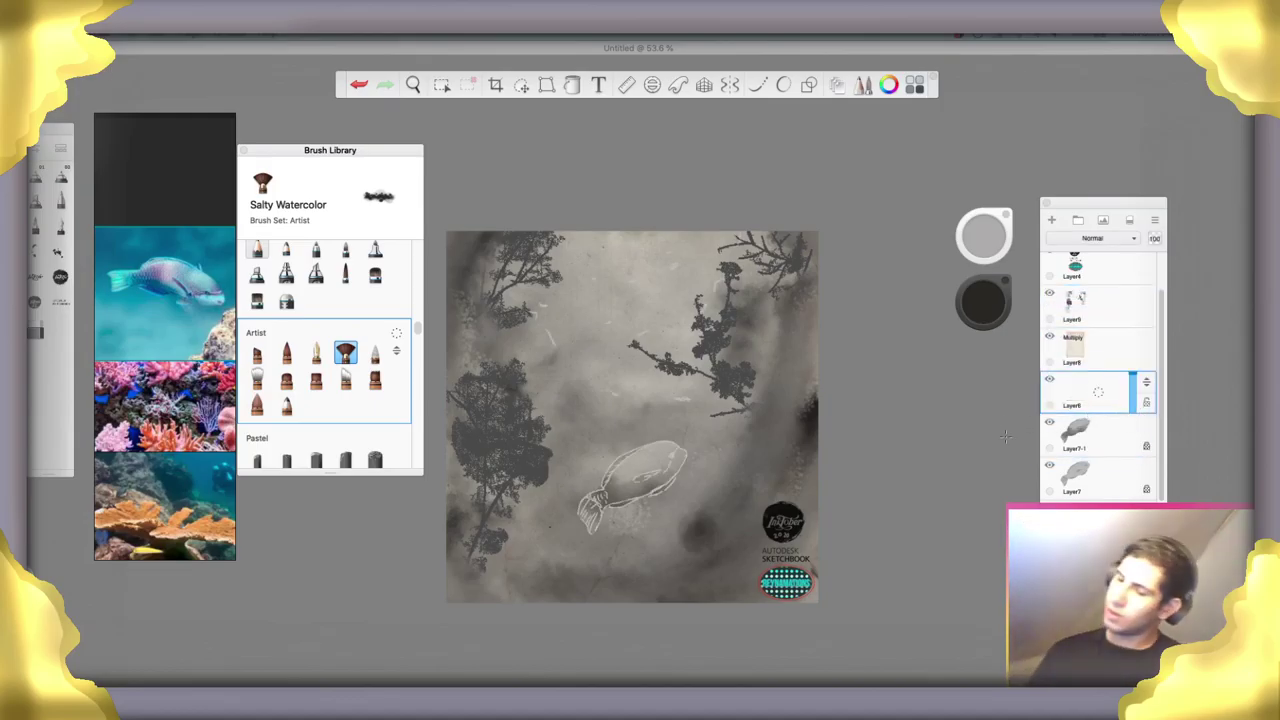
Move the shaded fish copy Layer7-1 above Layer6 and lower its opacity to about 45%
left_click(1146, 432)
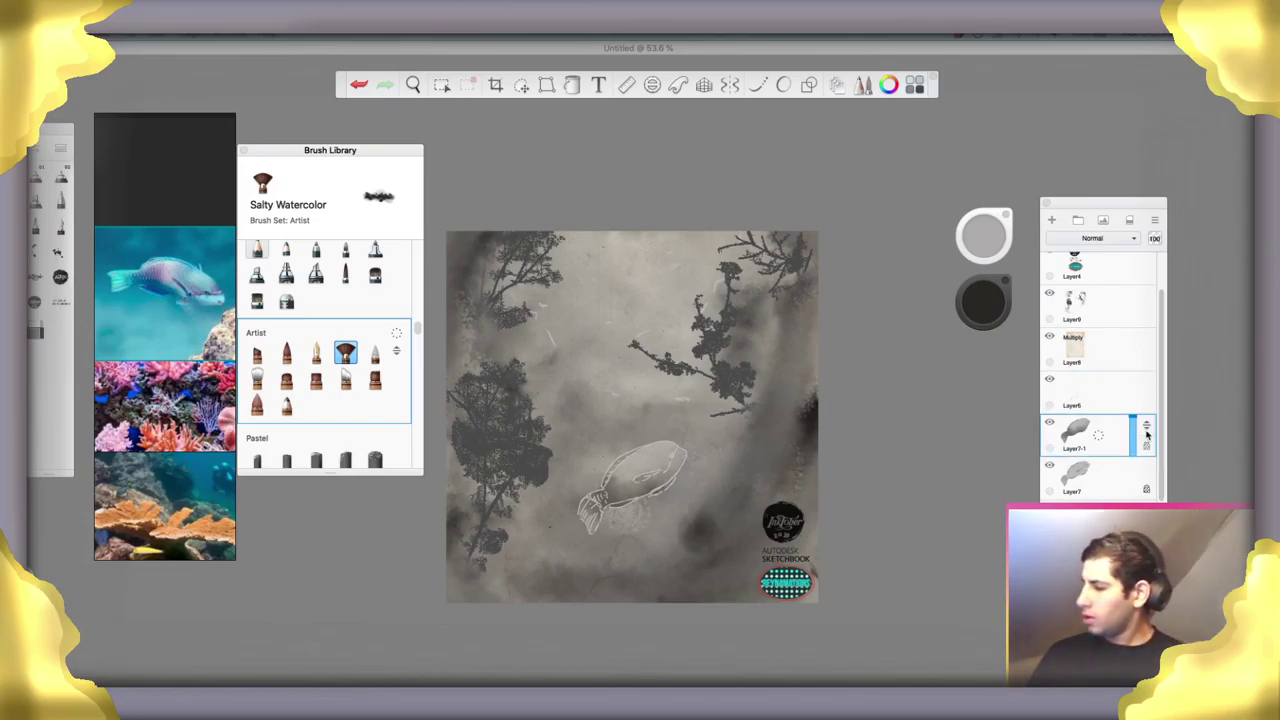
left_click_drag(1146, 432, 1134, 397)
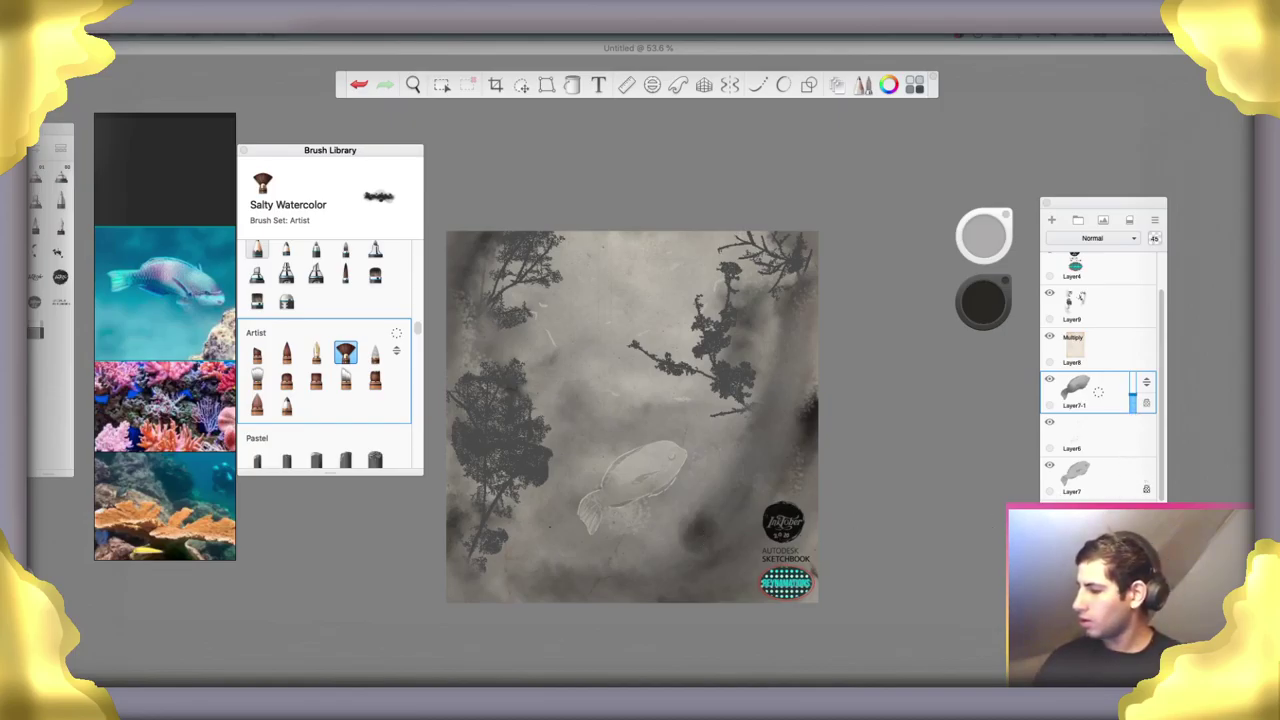
Paint dark Salty Watercolor clouds on the background layer around the fish, behind the corals and along the edges
scroll(1100, 375, "down", 3)
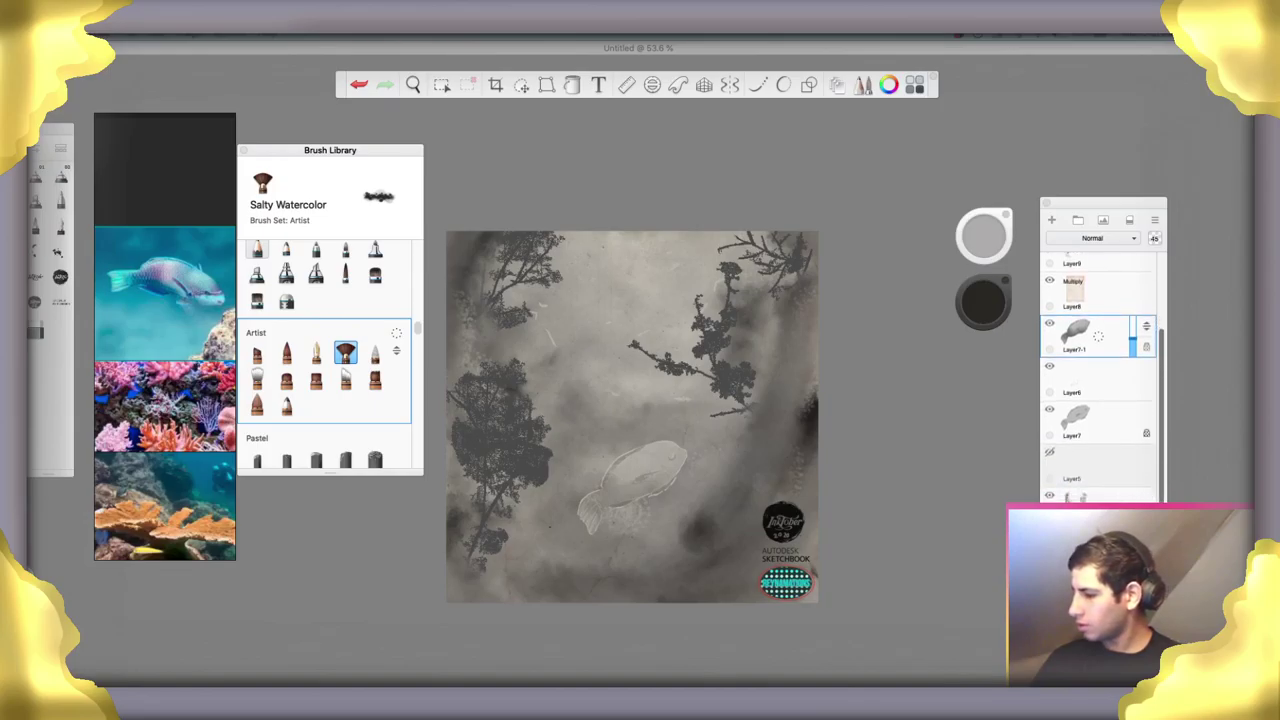
left_click(1133, 497)
mouse_move(634, 514)
left_mouse_down()
mouse_move(620, 524)
mouse_move(650, 537)
mouse_move(610, 550)
mouse_move(640, 550)
mouse_move(560, 520)
mouse_move(634, 524)
mouse_move(695, 495)
mouse_move(622, 570)
mouse_move(662, 575)
left_mouse_up()
mouse_move(798, 380)
left_mouse_down()
mouse_move(770, 399)
mouse_move(788, 408)
mouse_move(798, 387)
mouse_move(786, 349)
mouse_move(797, 386)
mouse_move(814, 369)
mouse_move(827, 286)
mouse_move(807, 421)
mouse_move(771, 490)
mouse_move(806, 510)
left_mouse_up()
mouse_move(490, 385)
left_mouse_down()
mouse_move(460, 345)
mouse_move(480, 325)
mouse_move(462, 238)
mouse_move(505, 250)
mouse_move(500, 305)
mouse_move(450, 420)
mouse_move(470, 540)
mouse_move(455, 540)
mouse_move(455, 590)
mouse_move(660, 600)
mouse_move(652, 572)
mouse_move(755, 580)
mouse_move(724, 566)
mouse_move(762, 595)
left_mouse_up()
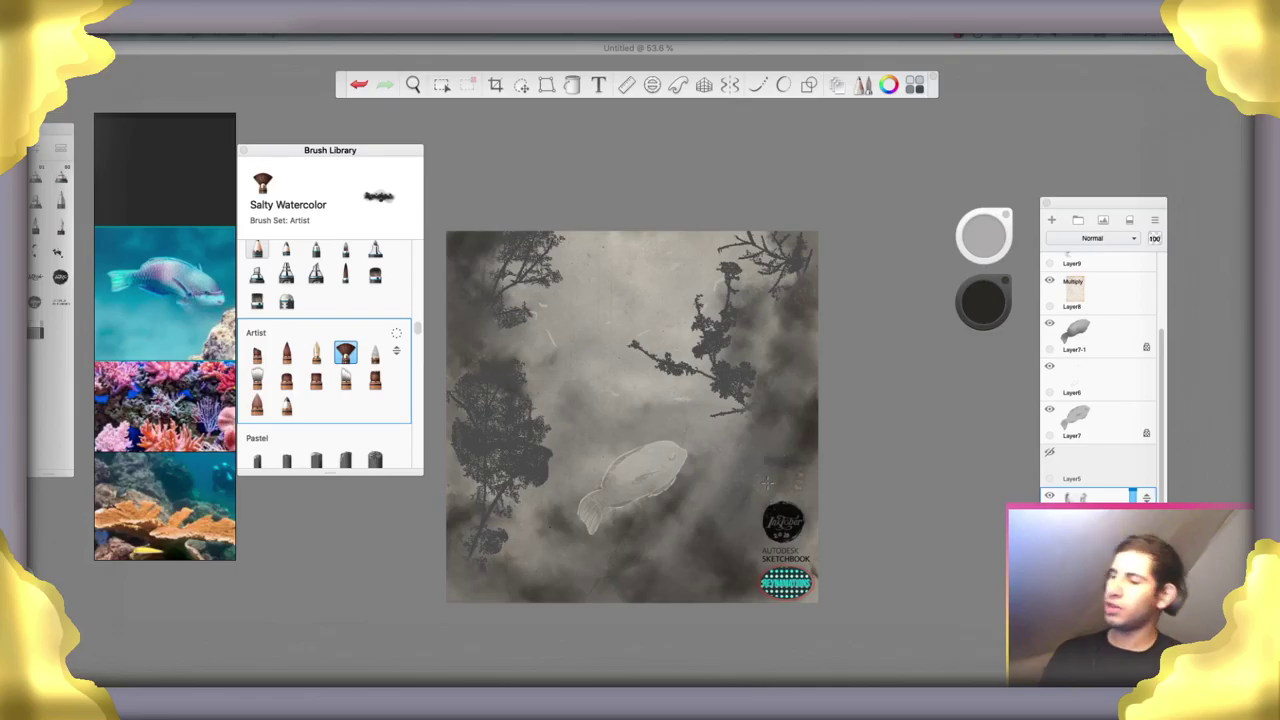
mouse_move(523, 306)
left_mouse_down()
mouse_move(617, 412)
mouse_move(590, 400)
mouse_move(756, 412)
mouse_move(775, 350)
mouse_move(800, 422)
left_mouse_up()
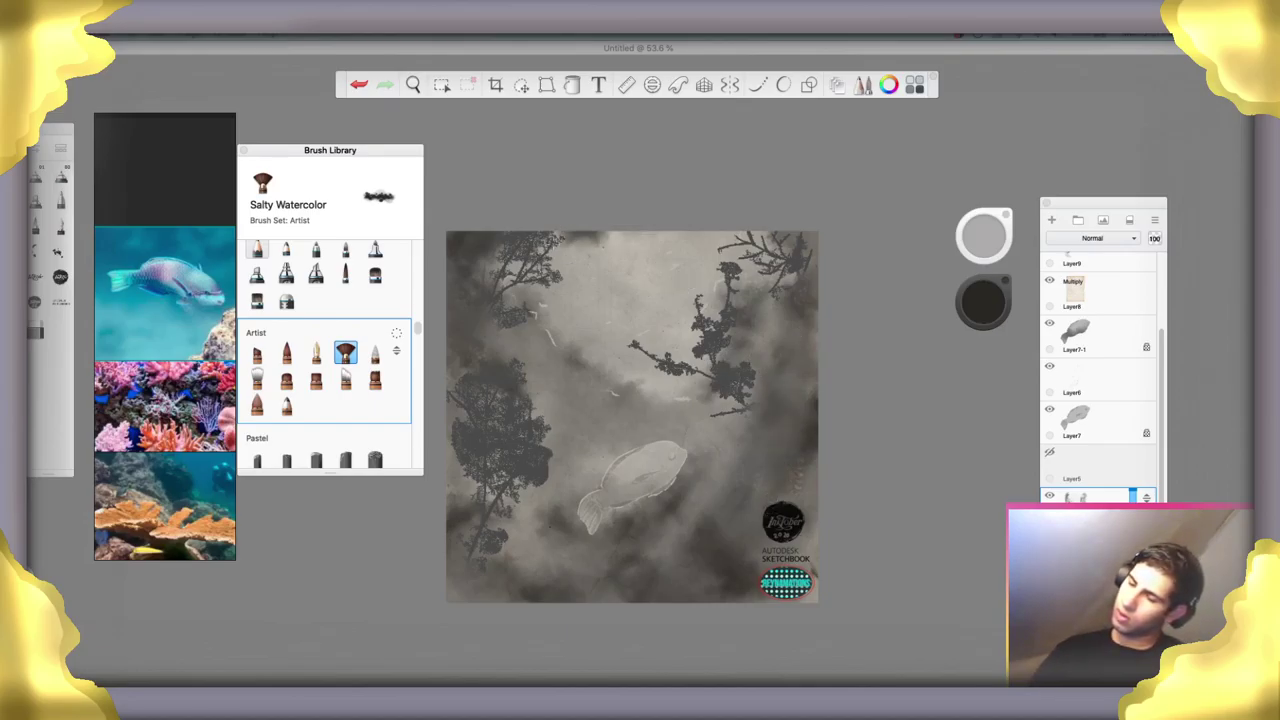
left_click_drag(612, 418, 673, 418)
key("super+z")
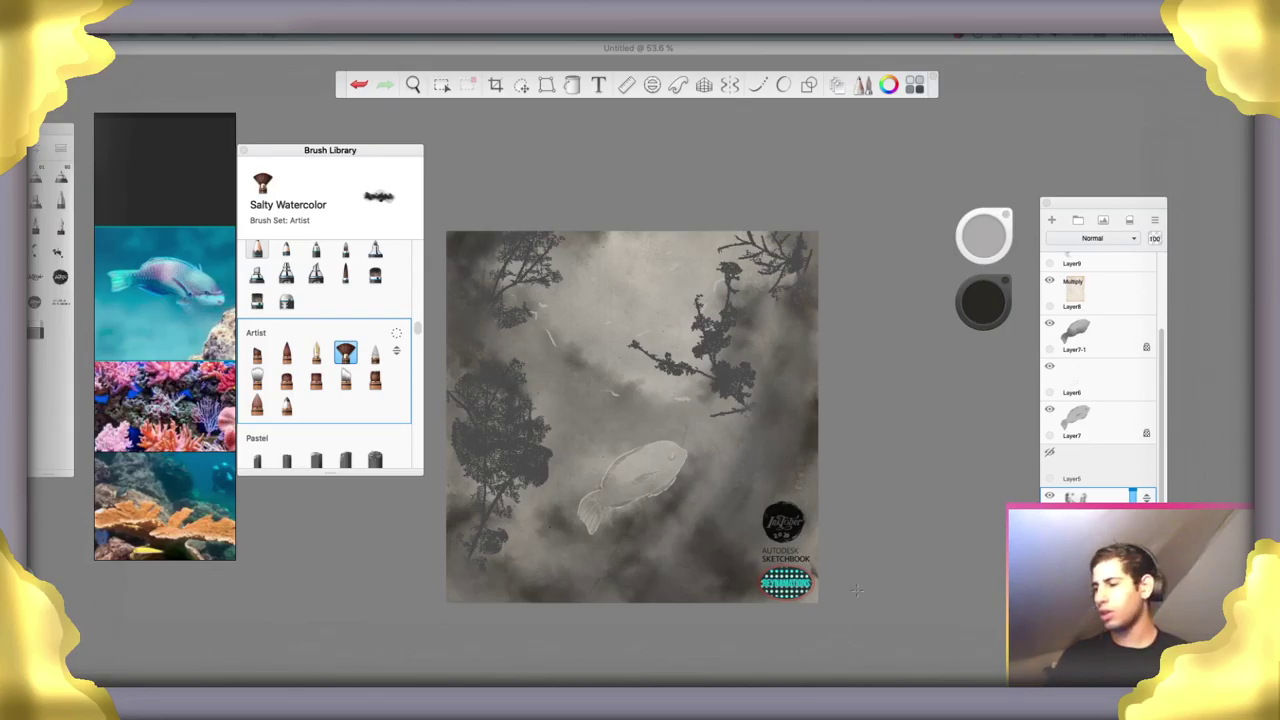
Make the coral Layer9 active, check its contents by toggling its visibility, and lock its transparency
mouse_move(1160, 403)
left_mouse_down()
mouse_move(1177, 326)
mouse_move(1159, 398)
left_mouse_up()
scroll(1159, 398, "down", 1)
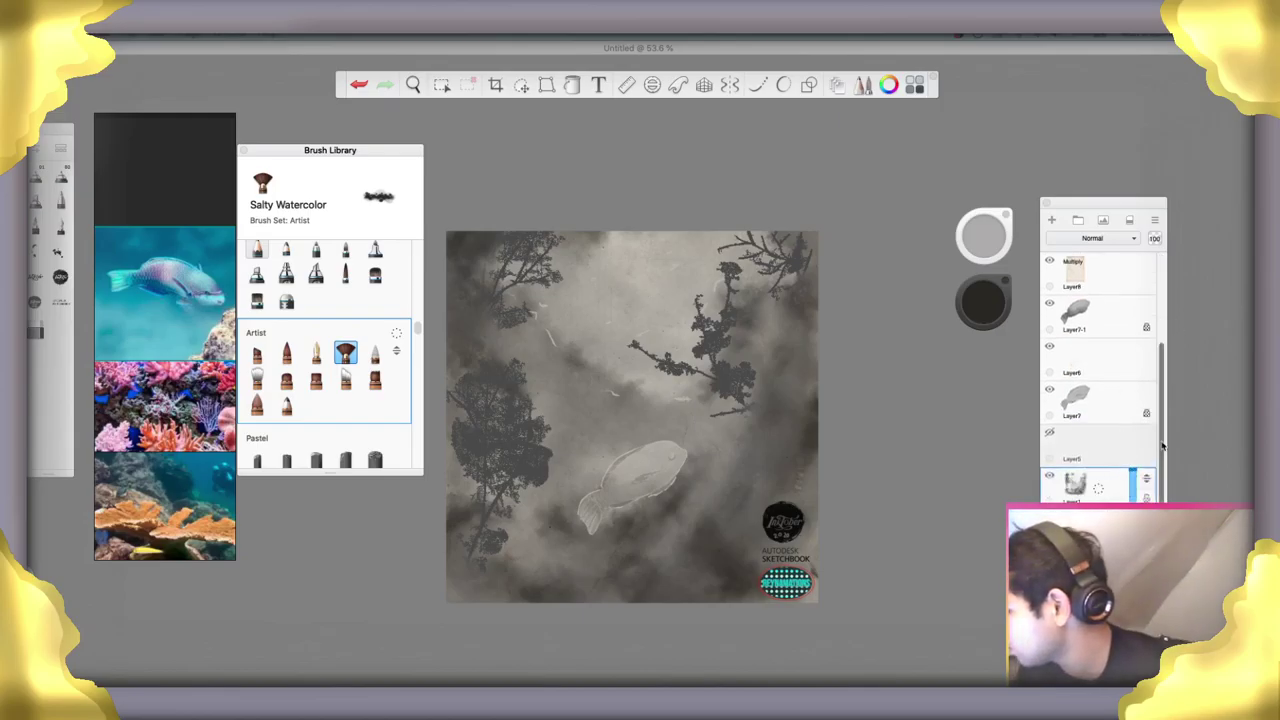
scroll(1159, 380, "up", 5)
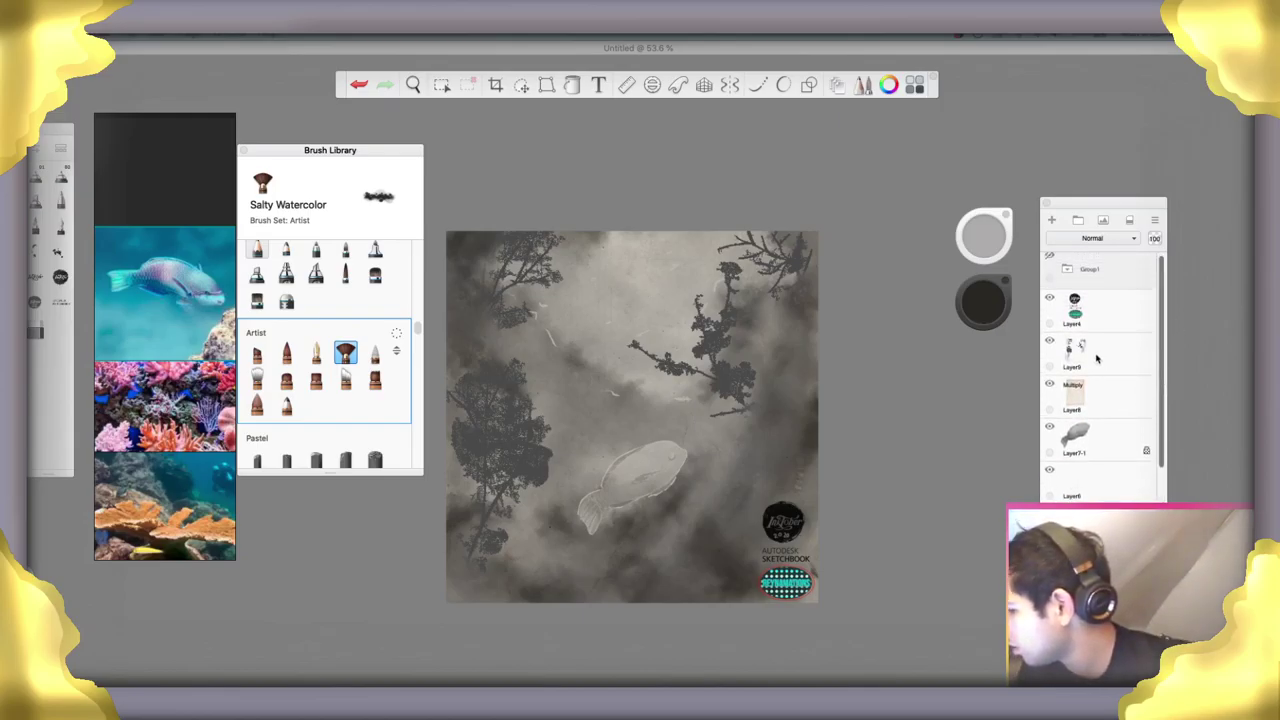
left_click(1091, 352)
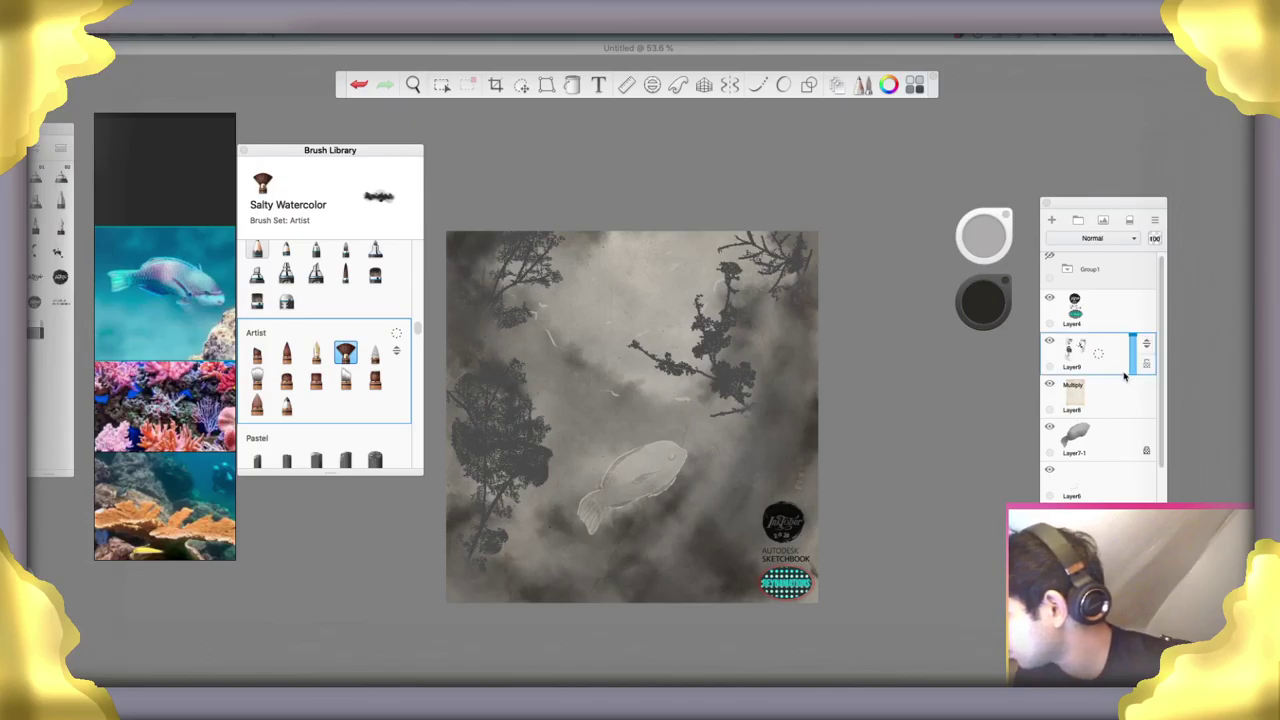
left_click(1050, 344)
left_click(1050, 344)
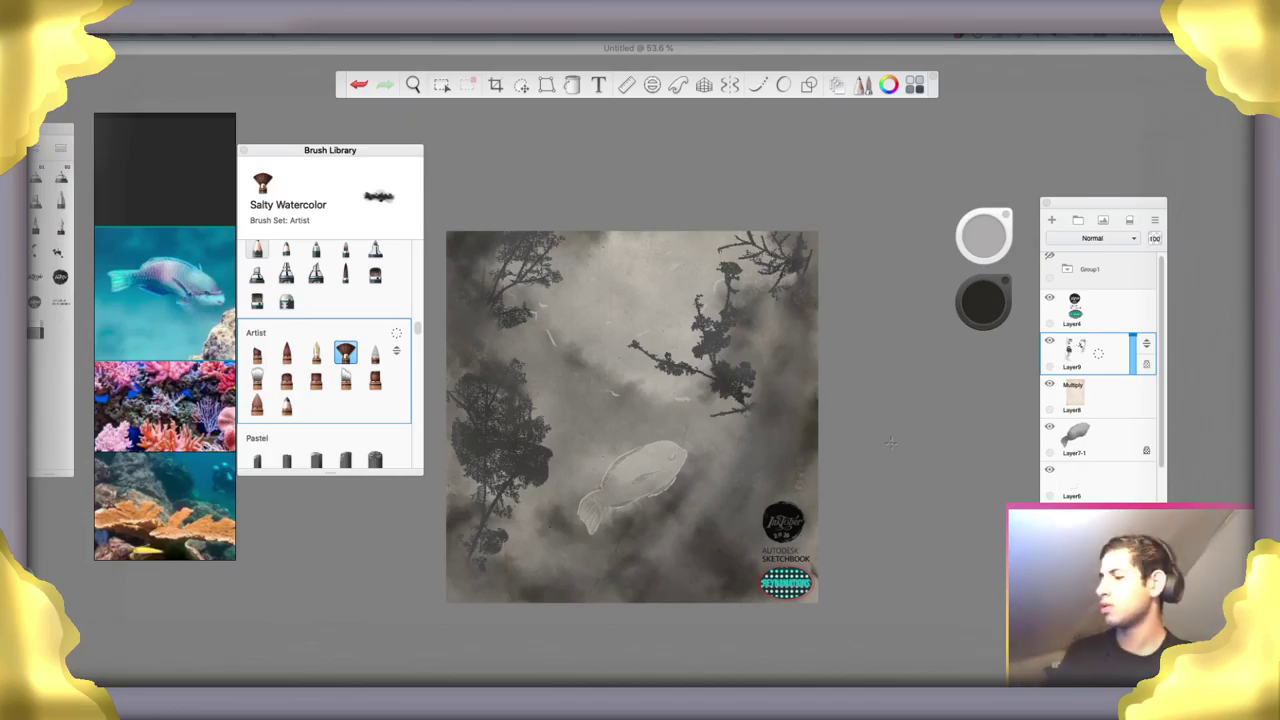
Try to lighten the transparency-locked corals on Layer9 with near-white Salty Watercolor strokes
left_click_drag(985, 312, 980, 60)
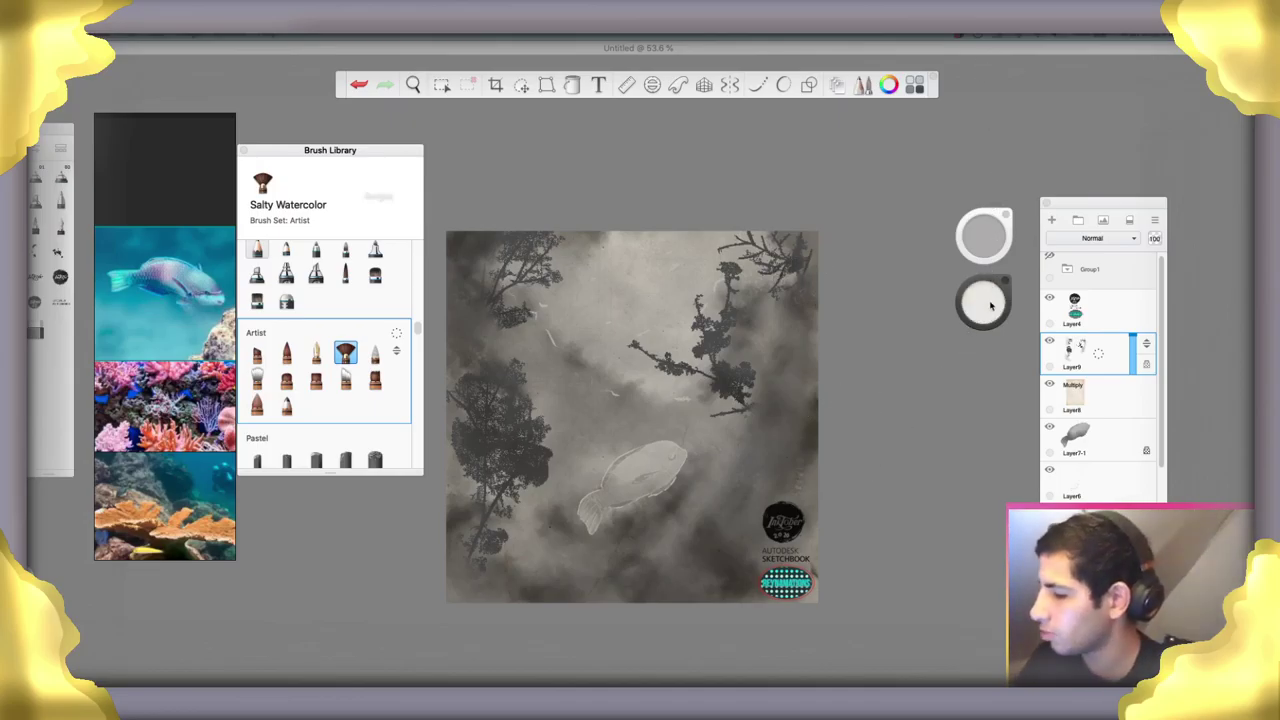
mouse_move(704, 341)
left_mouse_down()
mouse_move(722, 337)
mouse_move(712, 310)
mouse_move(731, 324)
left_mouse_up()
mouse_move(688, 368)
left_mouse_down()
mouse_move(660, 358)
mouse_move(670, 366)
left_mouse_up()
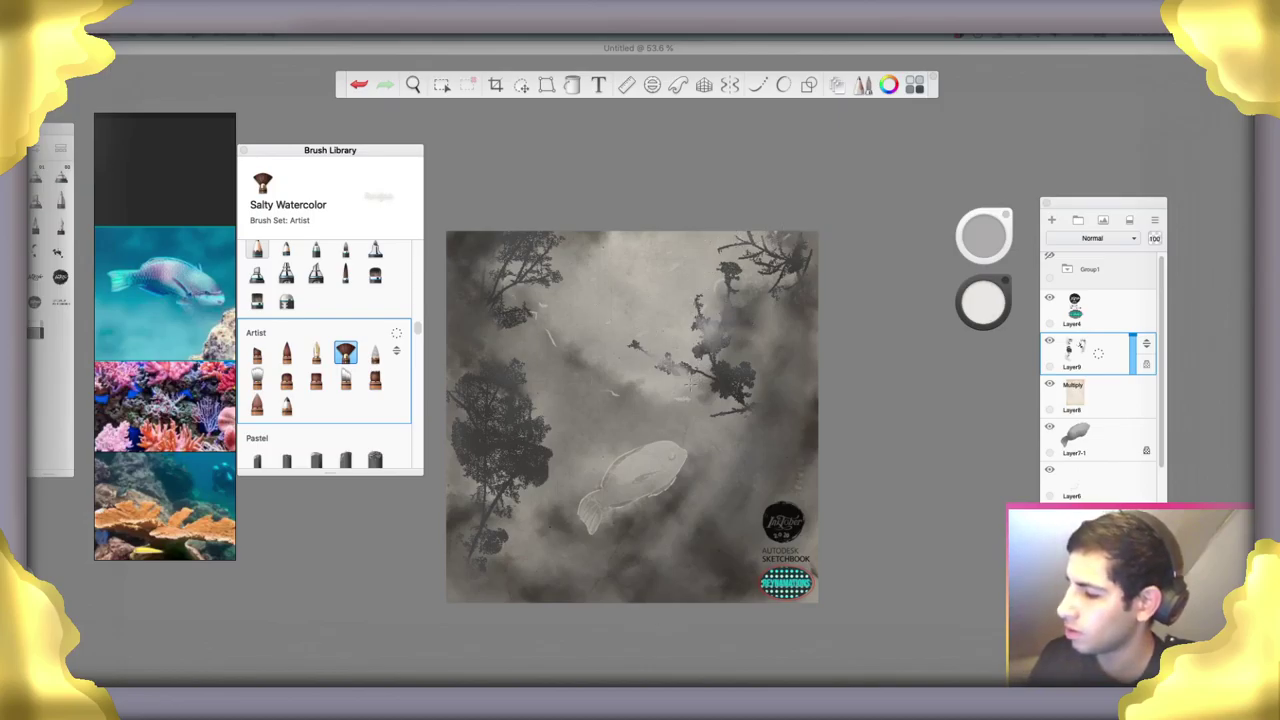
left_click_drag(502, 385, 490, 355)
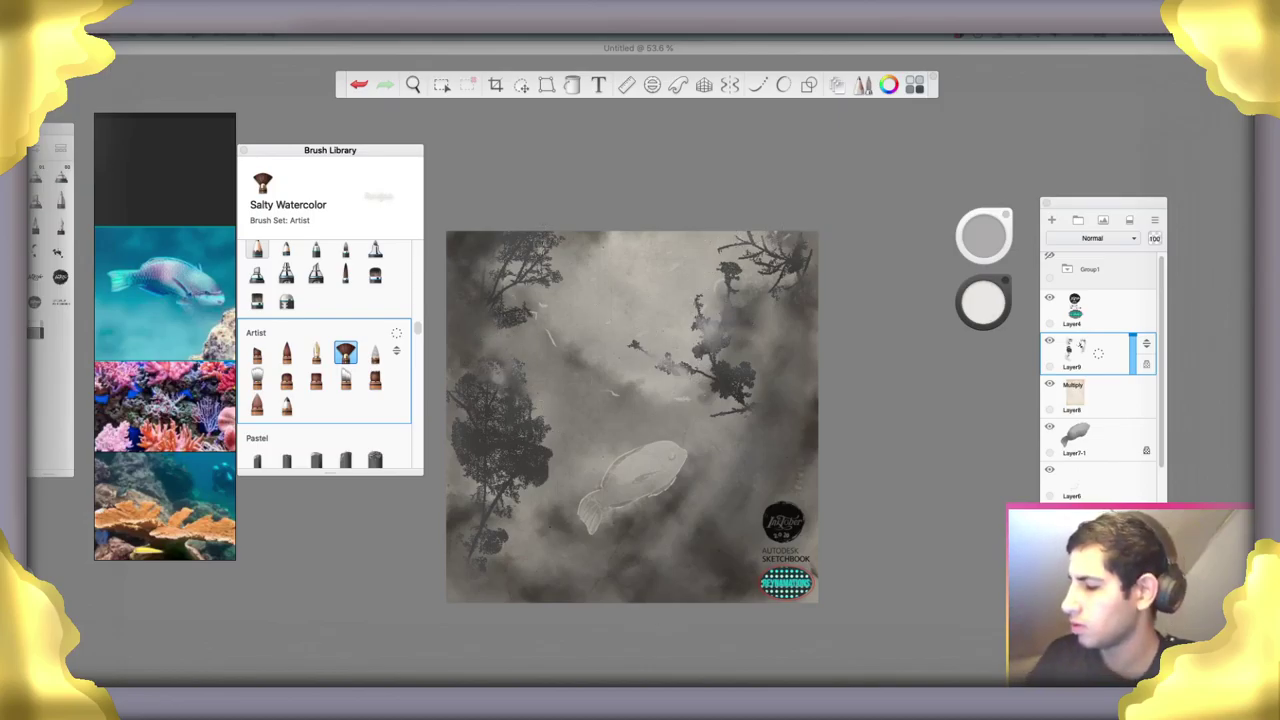
left_click_drag(543, 246, 529, 300)
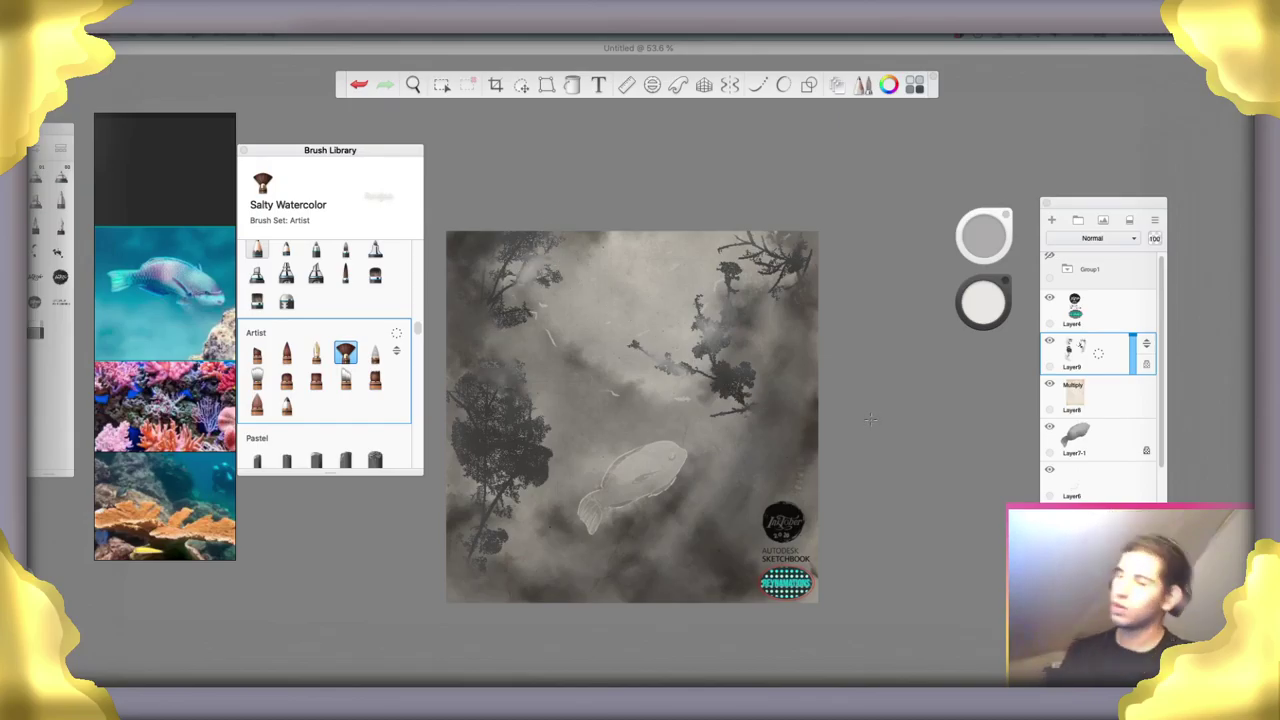
left_click_drag(492, 368, 551, 436)
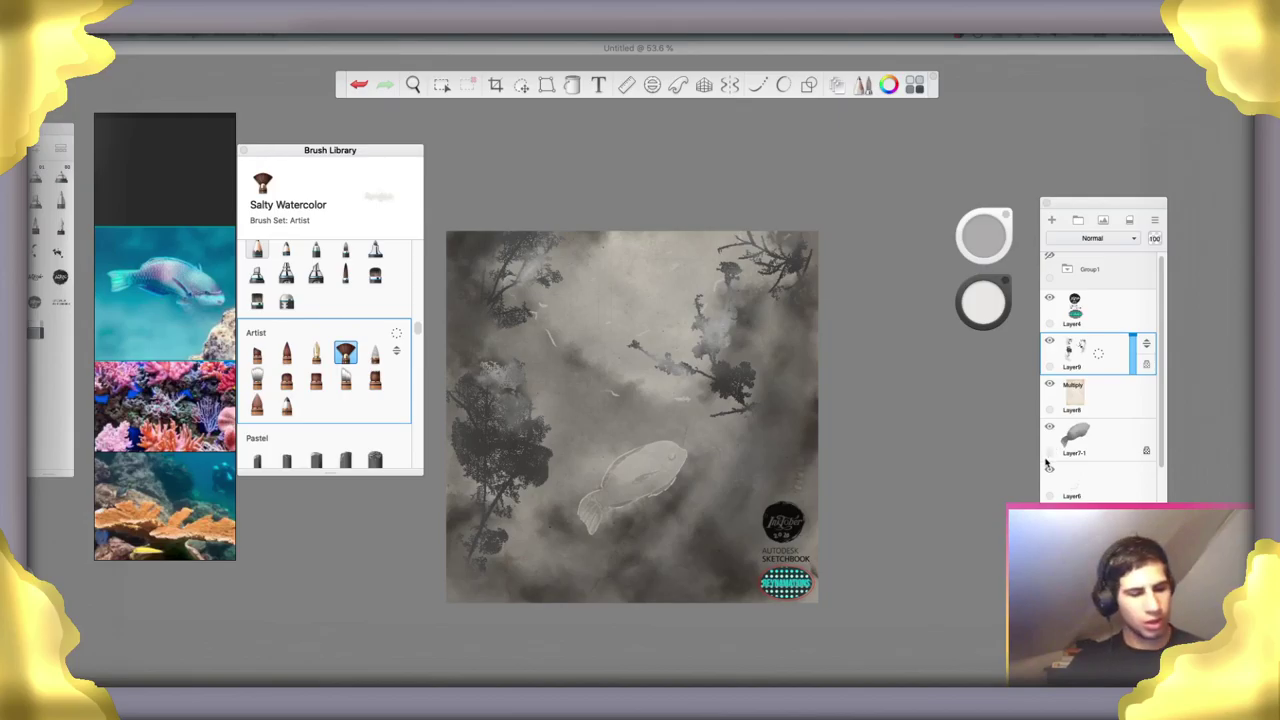
Undo the near-white highlight strokes on the corals
key("ctrl+z")
key("ctrl+z")
key("ctrl+z")
key("ctrl+z")
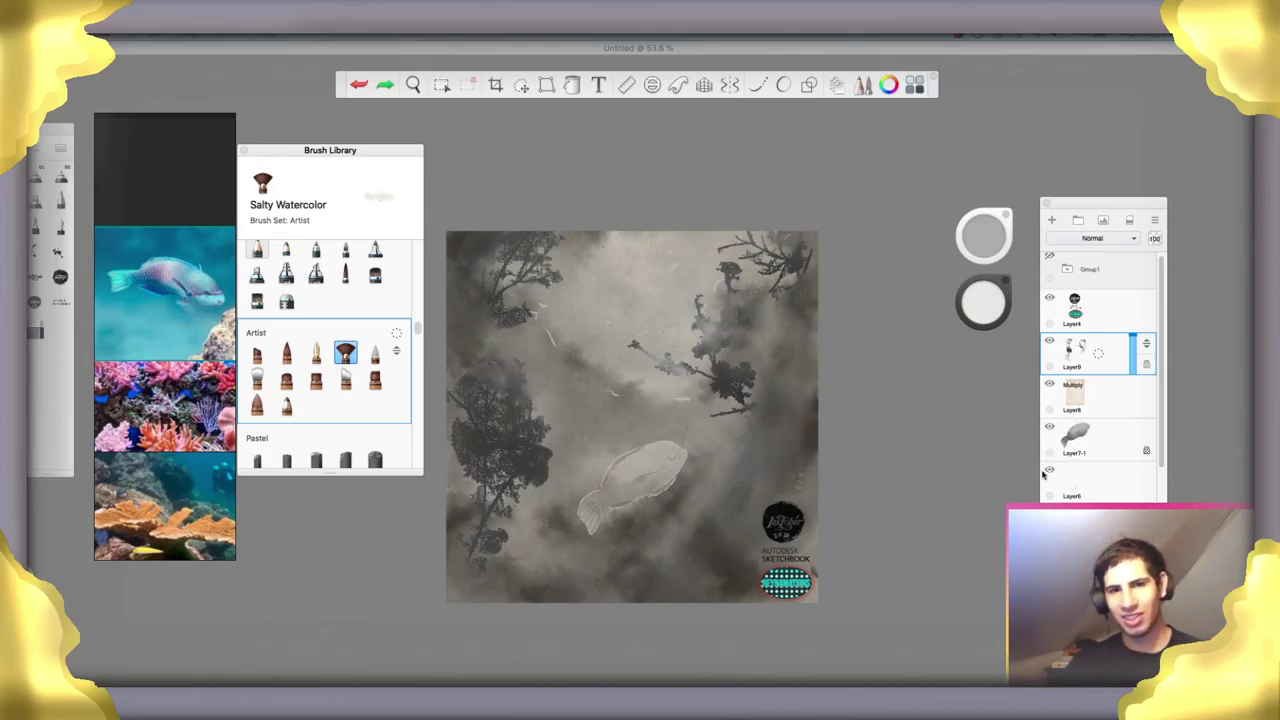
key("ctrl+z")
key("ctrl+z")
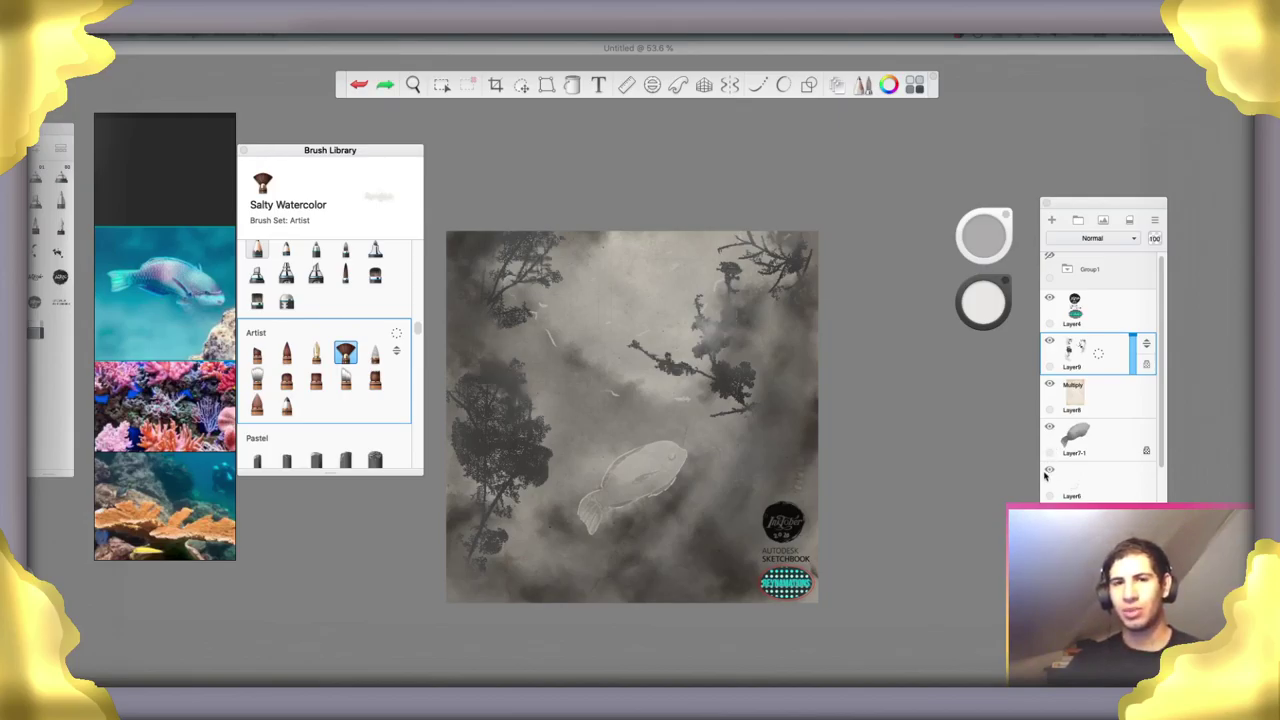
key("ctrl+z")
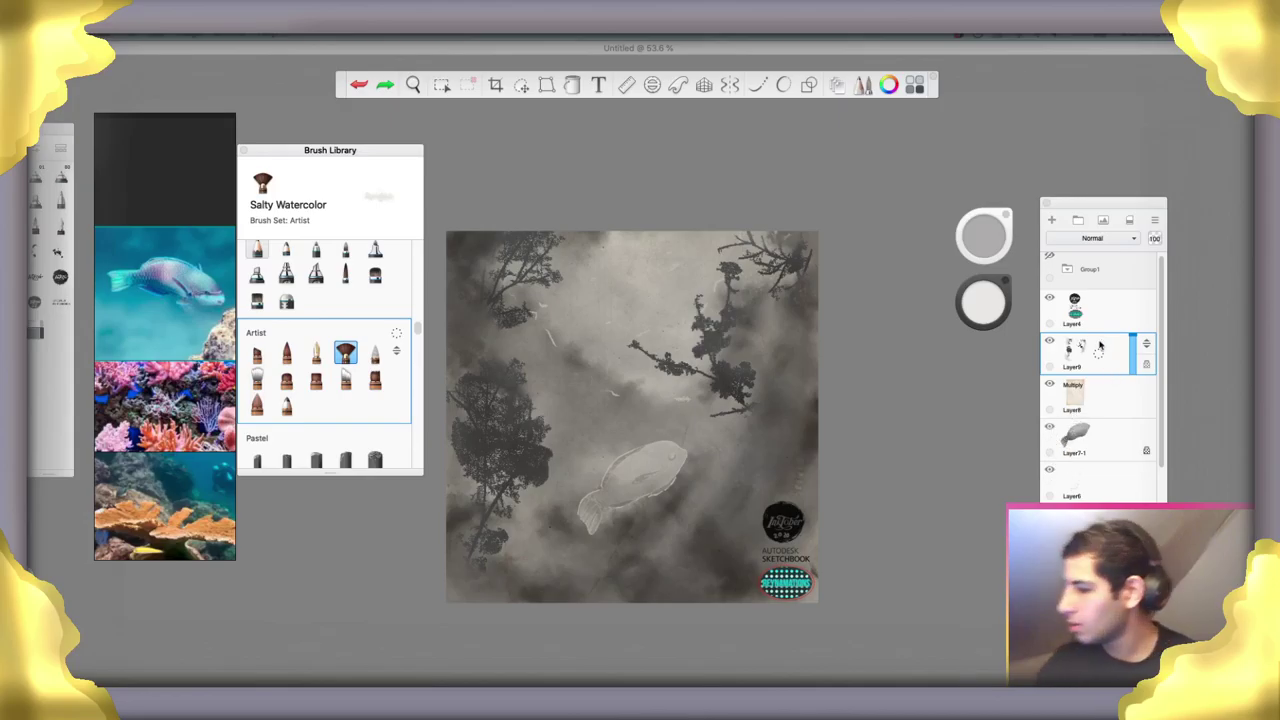
Lower the opacity of the coral Layer9 to about 54%
left_click(1131, 353)
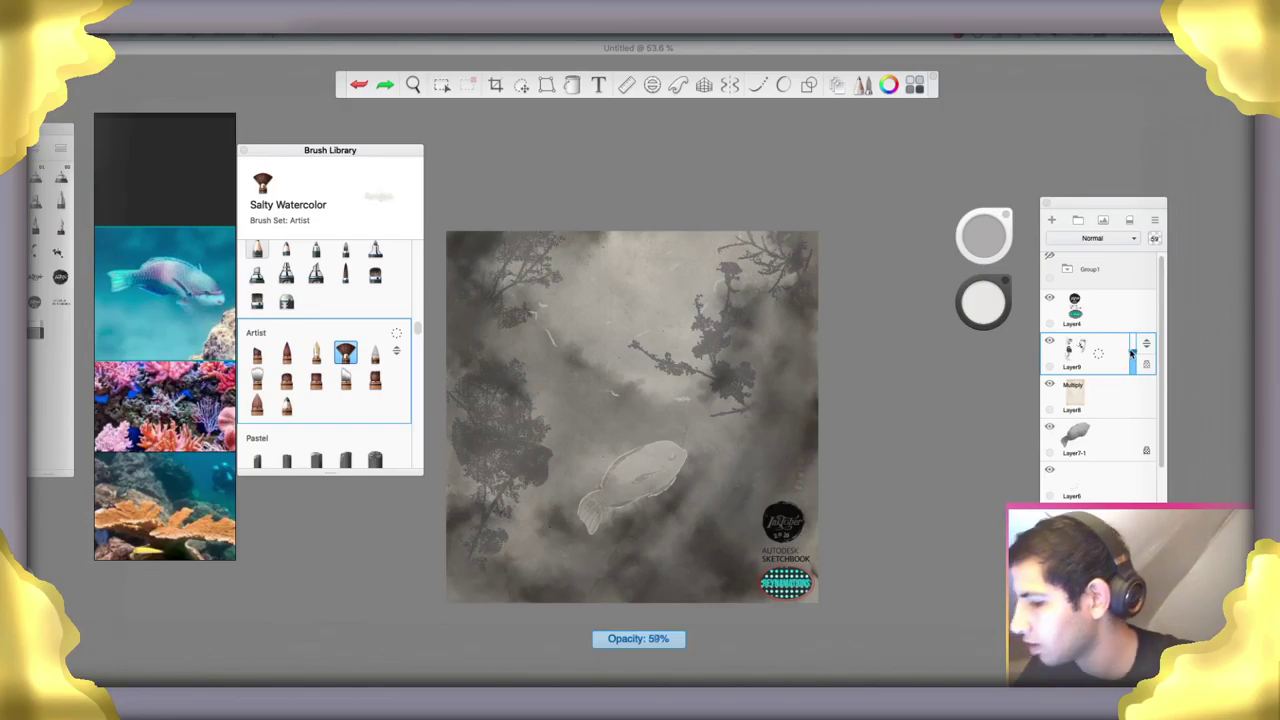
left_click_drag(1132, 352, 1128, 355)
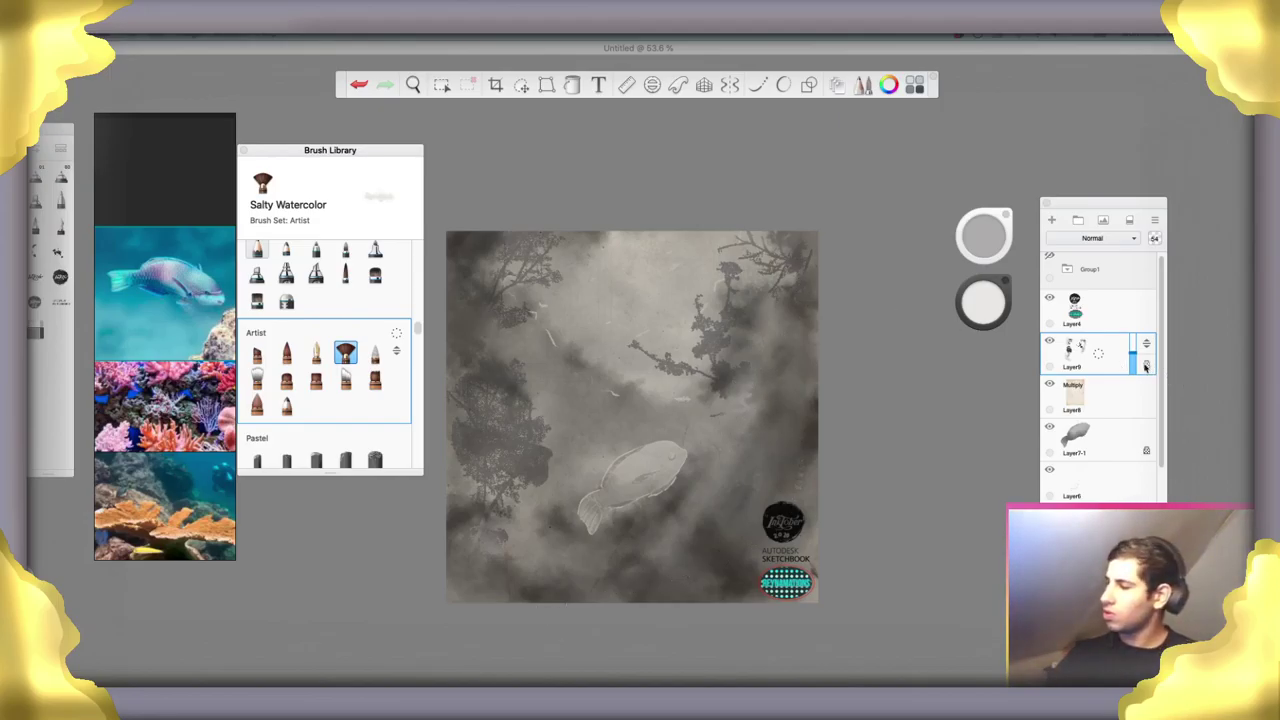
Try near-white Salty Watercolor mist on Layer9 below the right-hand coral, with transparency unlocked, and undo it
mouse_move(752, 378)
left_mouse_down()
mouse_move(746, 422)
mouse_move(716, 474)
mouse_move(704, 472)
left_mouse_up()
key("super+z")
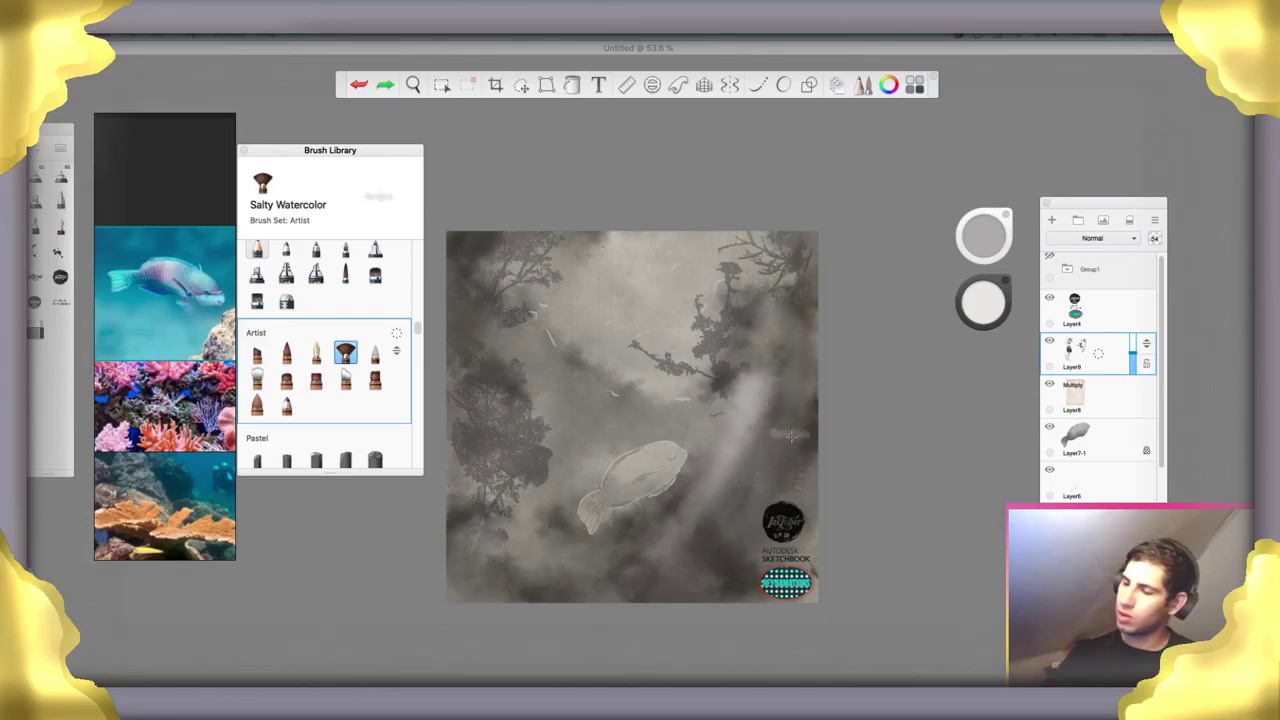
key("super+z")
key("super+z")
key("super+z")
key("space")
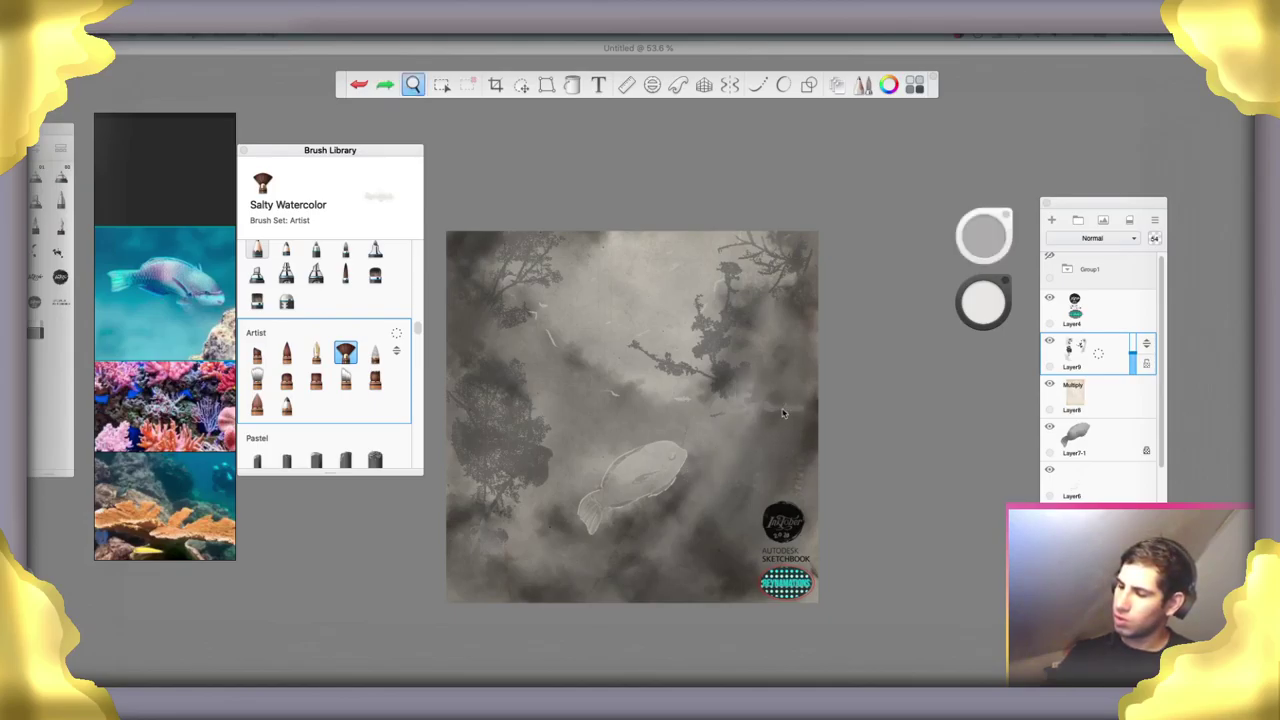
key("super+z")
key("super+z")
key("super+z")
Sample a dark background tone and paint Salty Watercolor clouds on Layer9 over the bases and outer edges of the corals
left_click(784, 409, "alt")
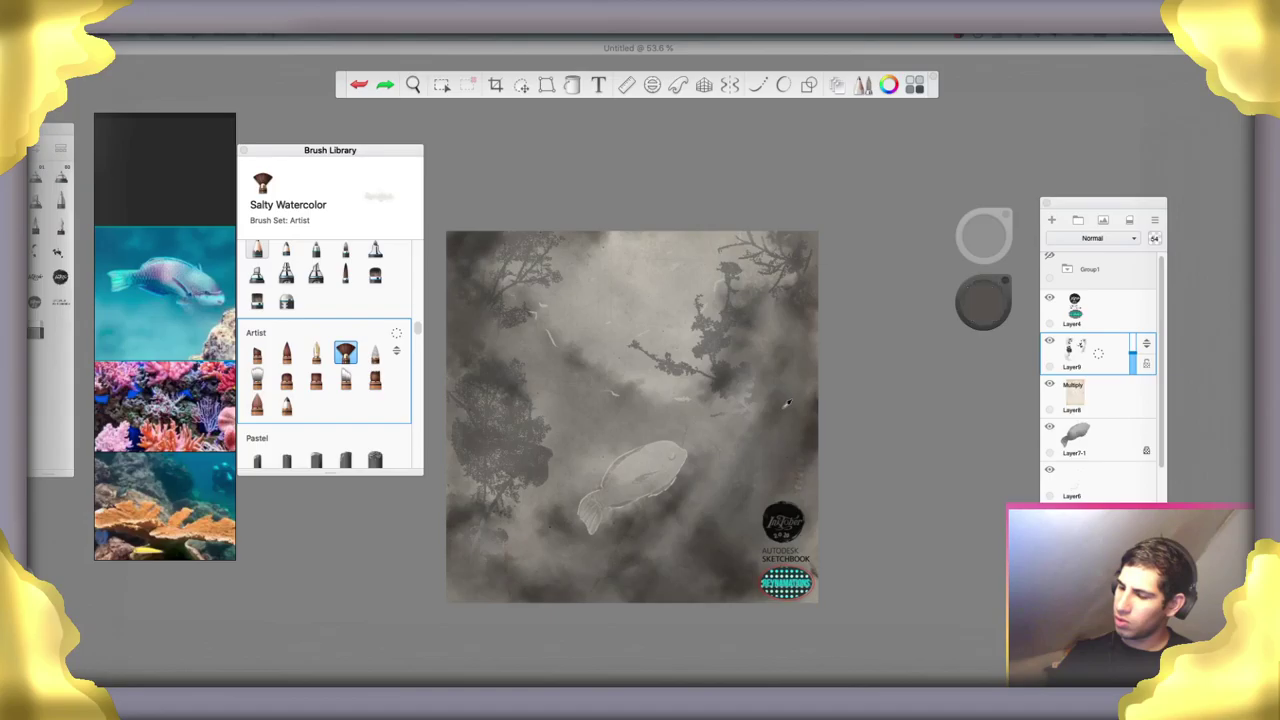
left_click(801, 293, "alt")
left_click_drag(717, 428, 752, 404)
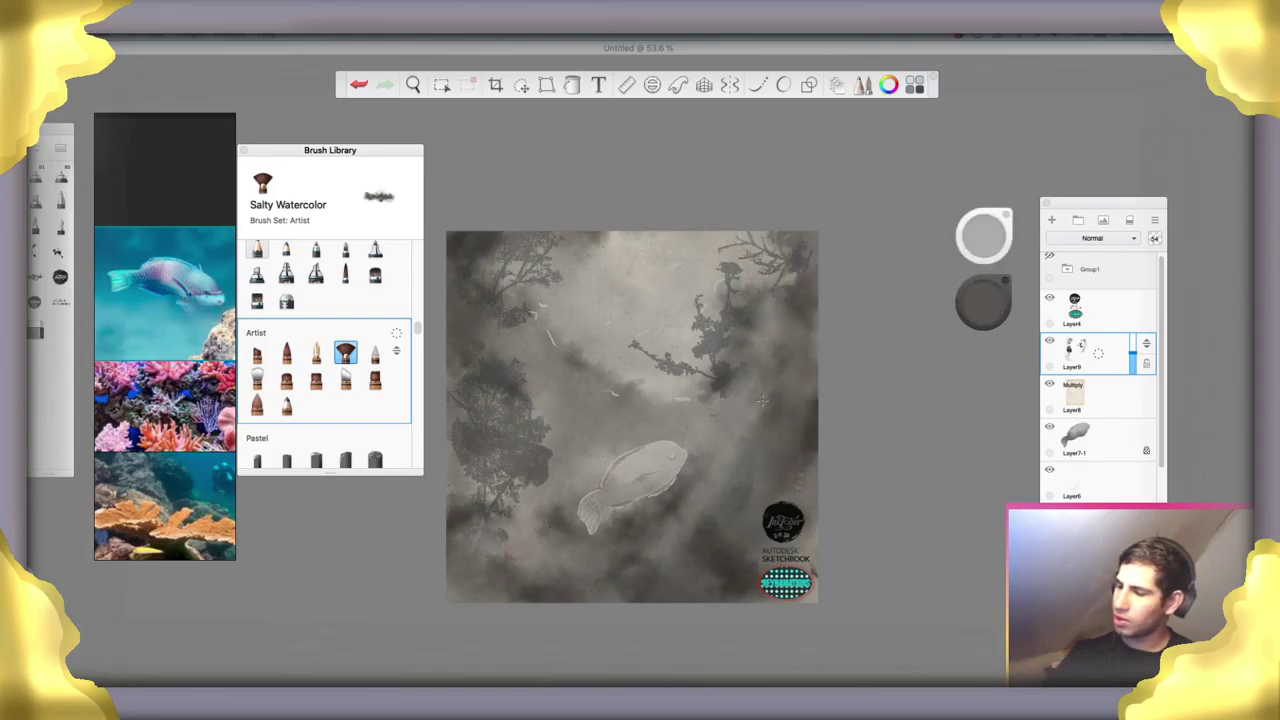
left_click_drag(514, 526, 488, 548)
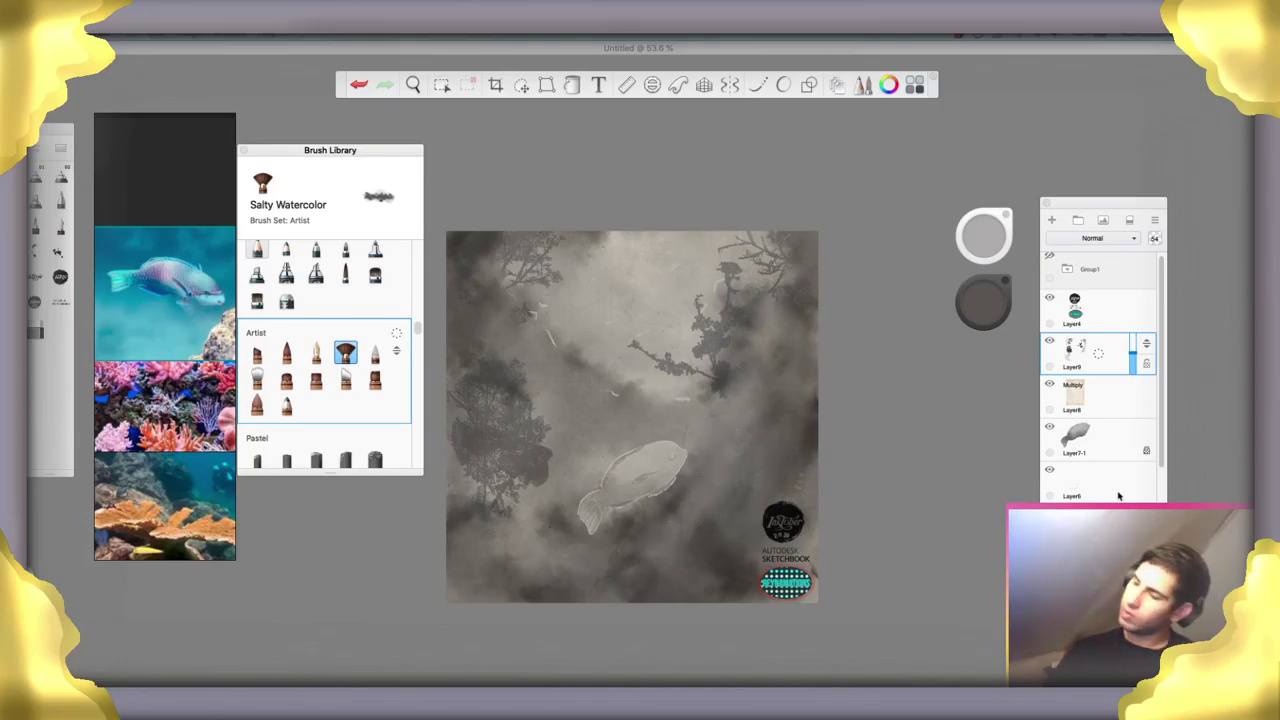
left_click_drag(1162, 428, 1162, 488)
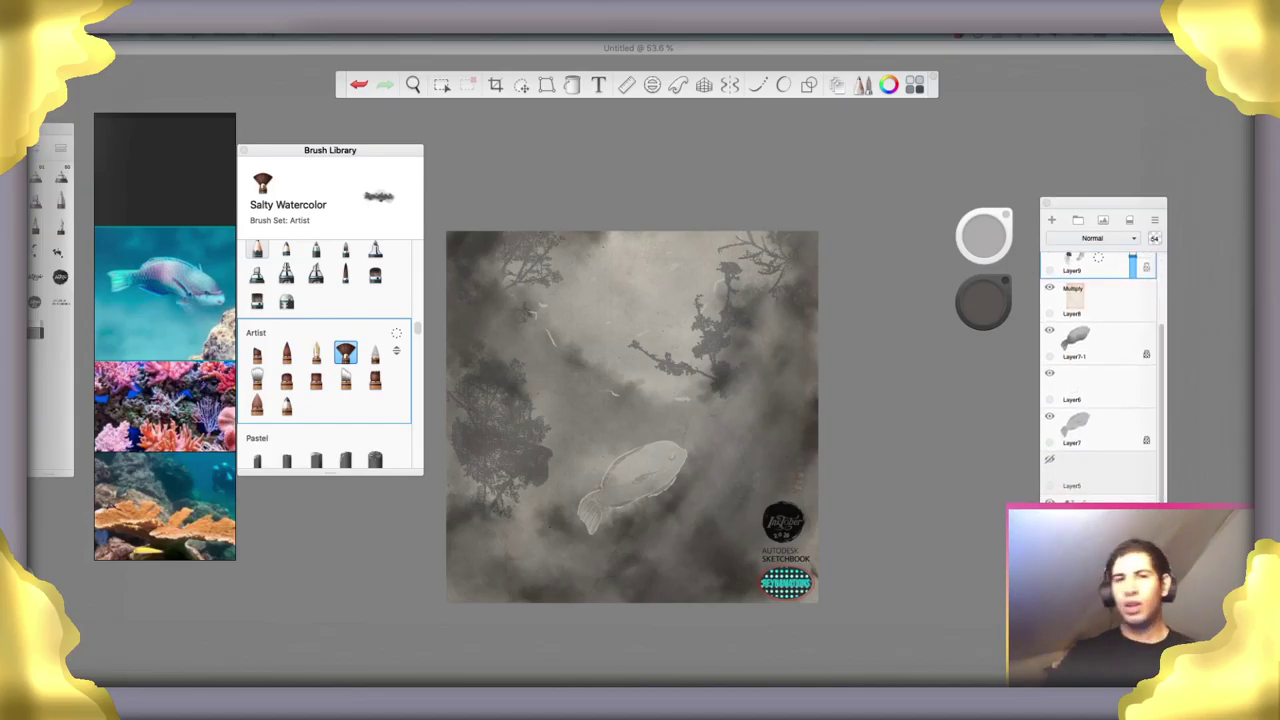